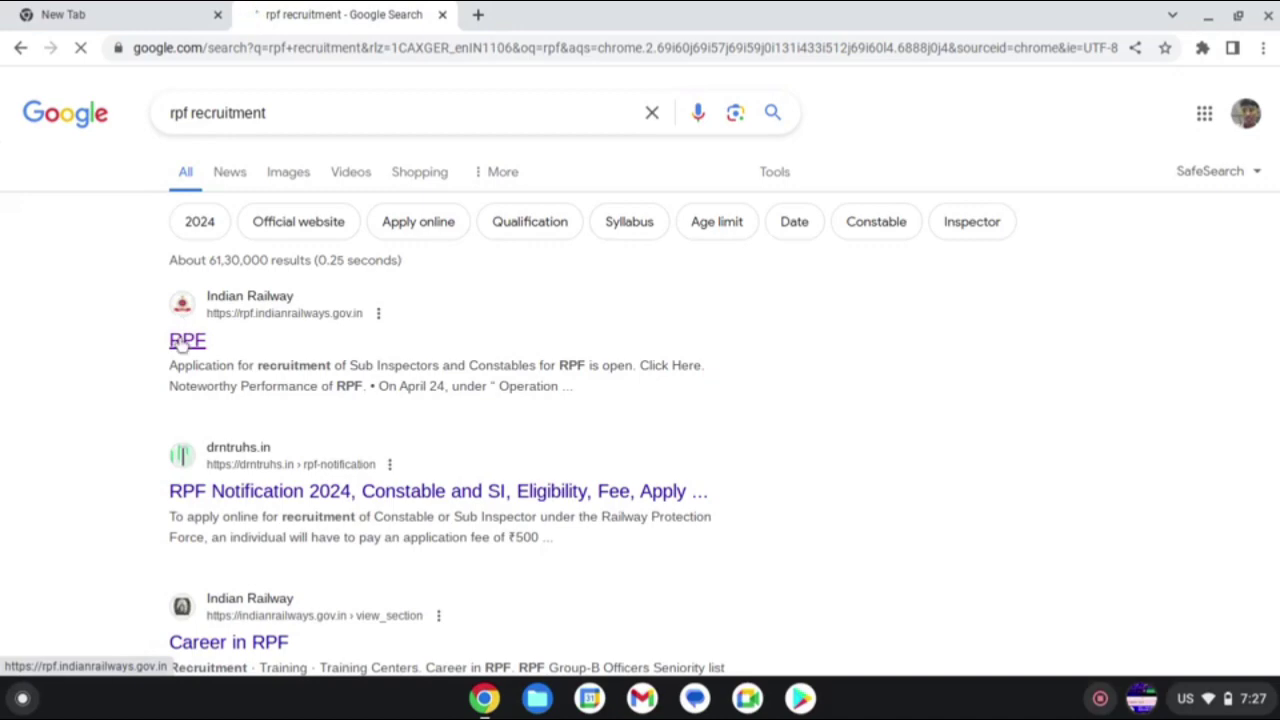
- Open the official RPF website (rpf.indianrailways.gov.in) from the 'rpf recruitment' search results
{"action": "left_click", "coordinate": [182, 342]}
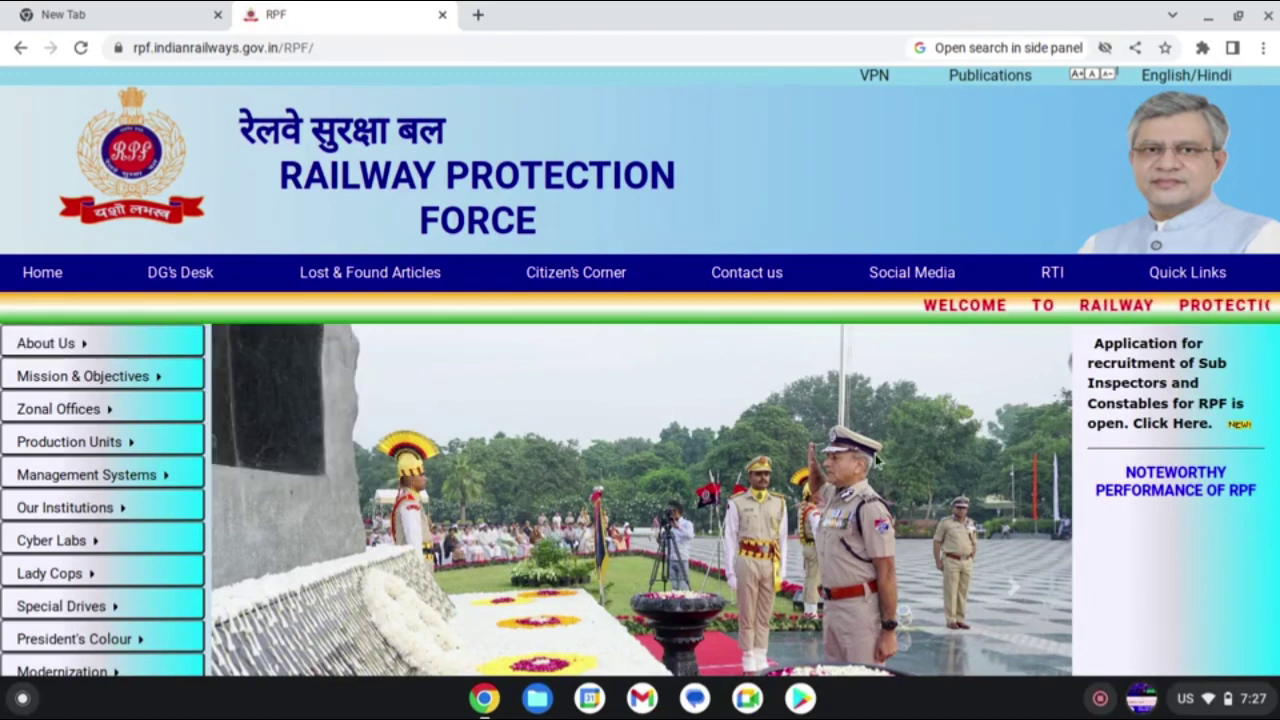
- Open the Sub-Inspectors and Constables recruitment announcement in a new tab
{"action": "left_click", "coordinate": [1163, 384]}
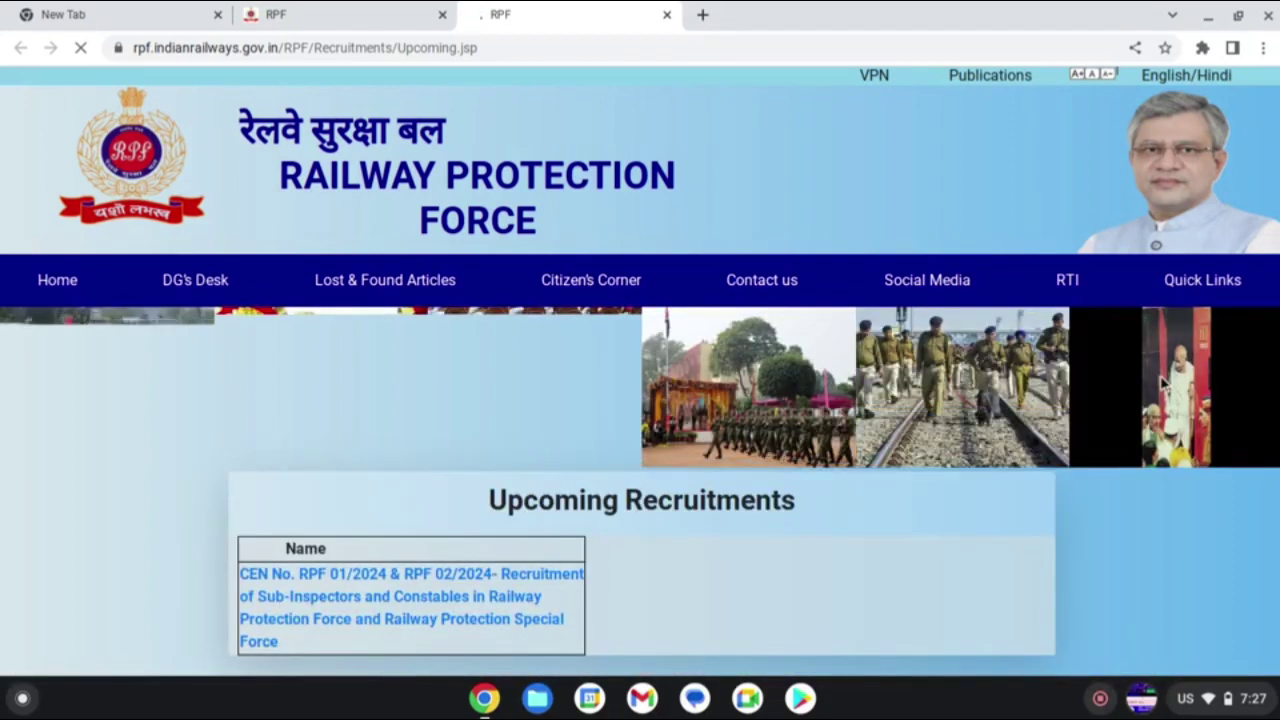
{"action": "scroll", "coordinate": [797, 436], "scroll_direction": "down", "scroll_amount": 1}
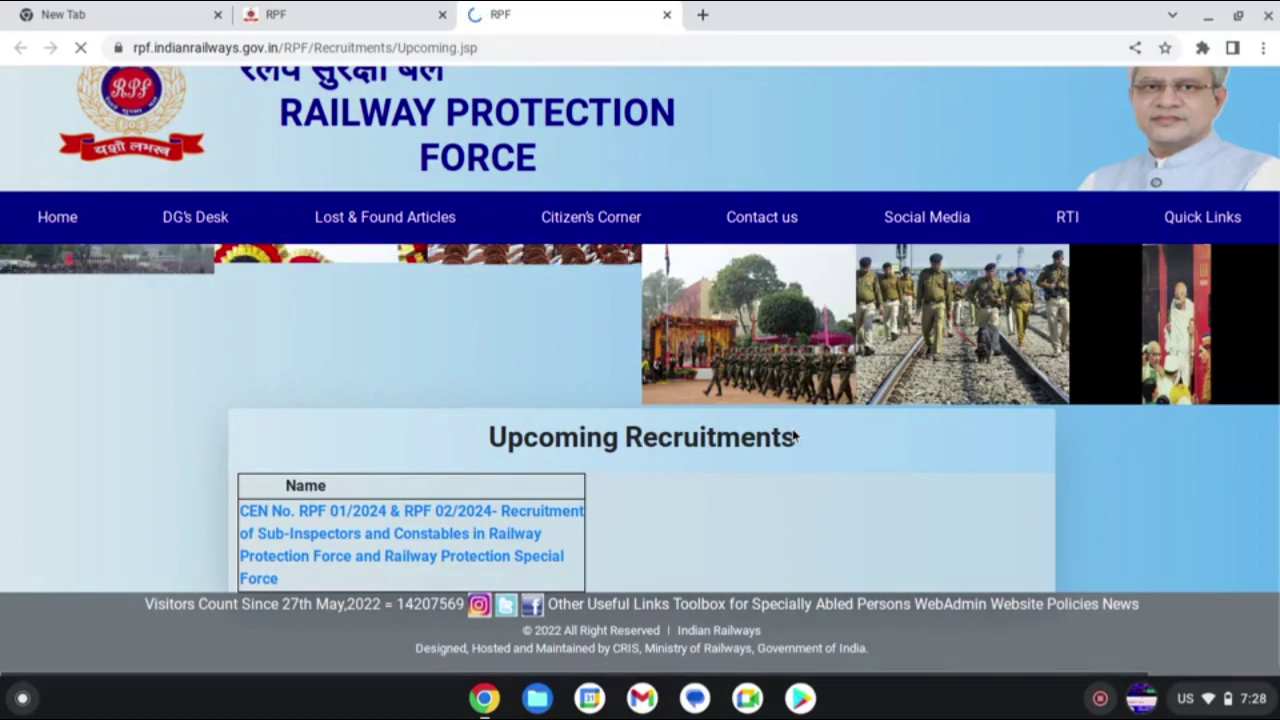
{"action": "left_click", "coordinate": [437, 535]}
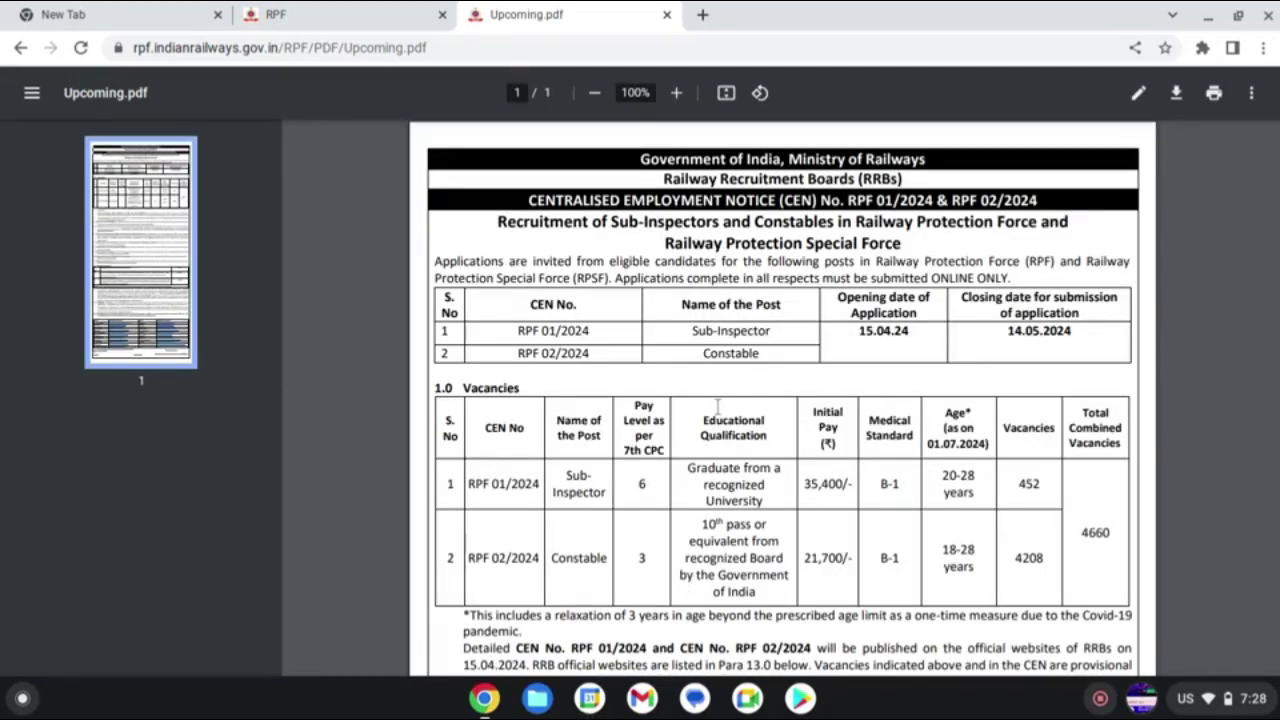
{"action": "scroll", "coordinate": [717, 404], "scroll_direction": "down", "scroll_amount": 10}
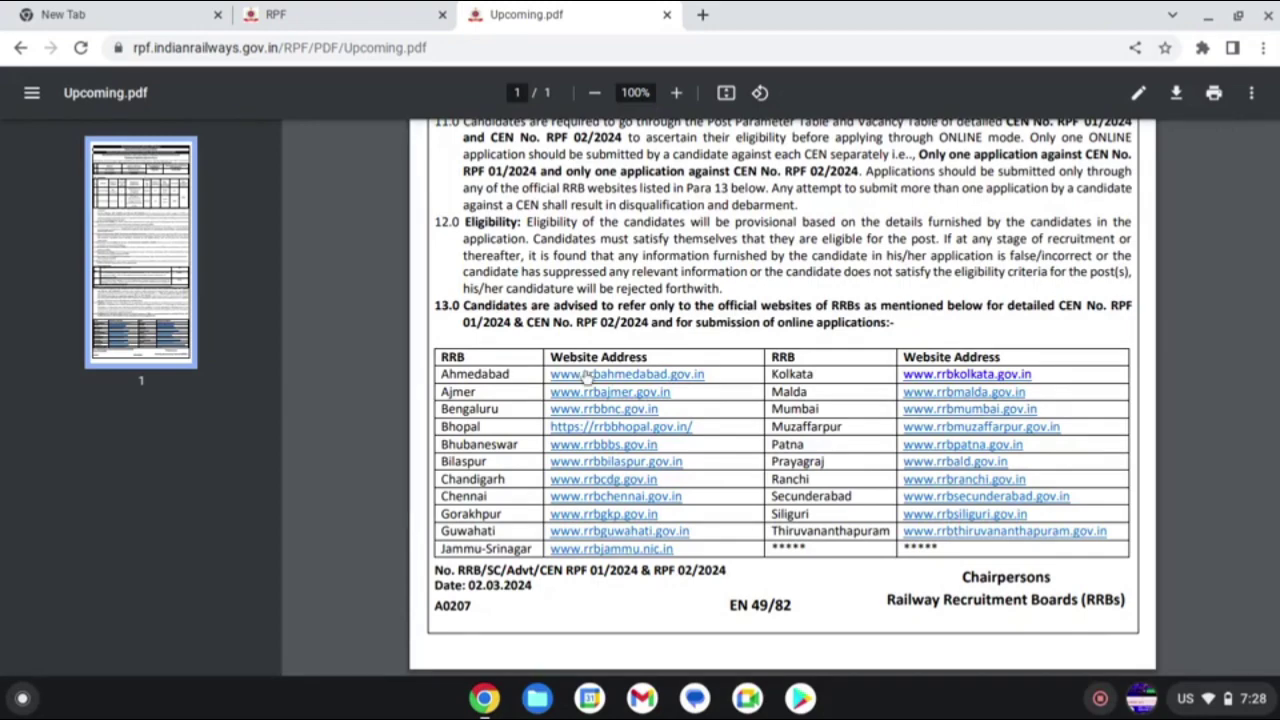
{"action": "left_click", "coordinate": [597, 393]}
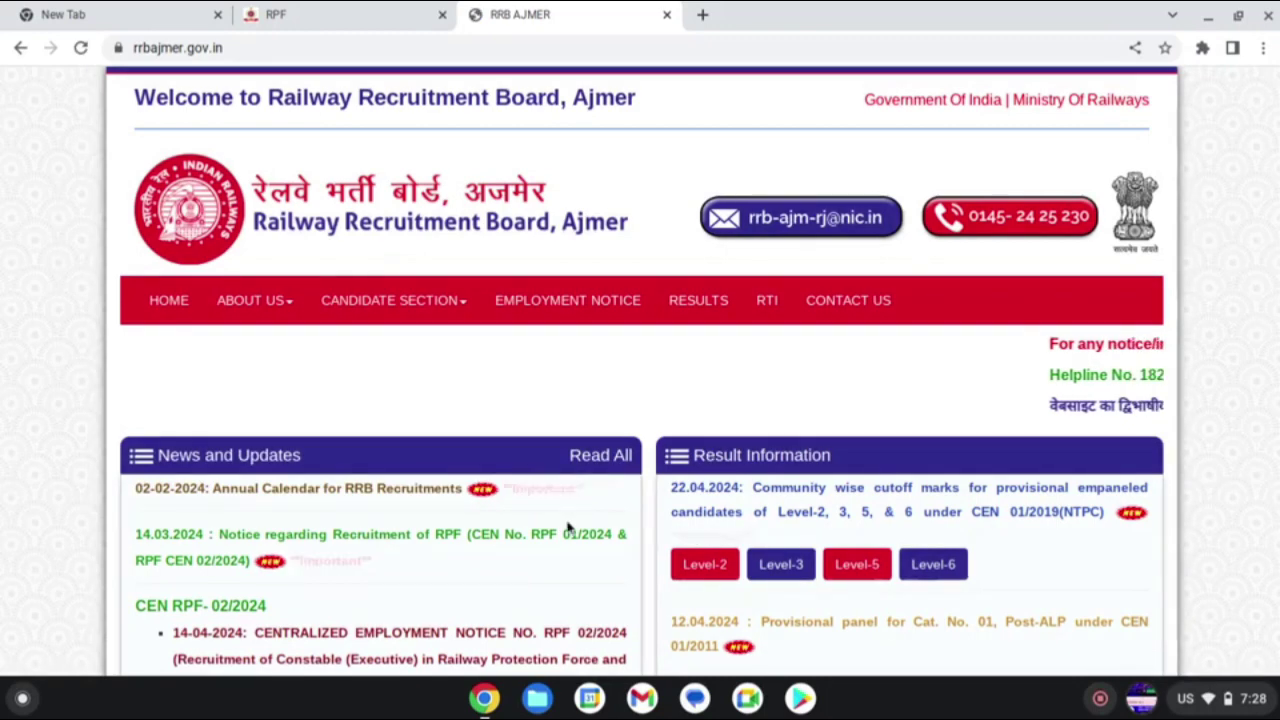
- Find CEN RPF-01/2024 under News and Updates and follow its online application link
{"action": "scroll", "coordinate": [566, 528], "scroll_direction": "down", "scroll_amount": 2}
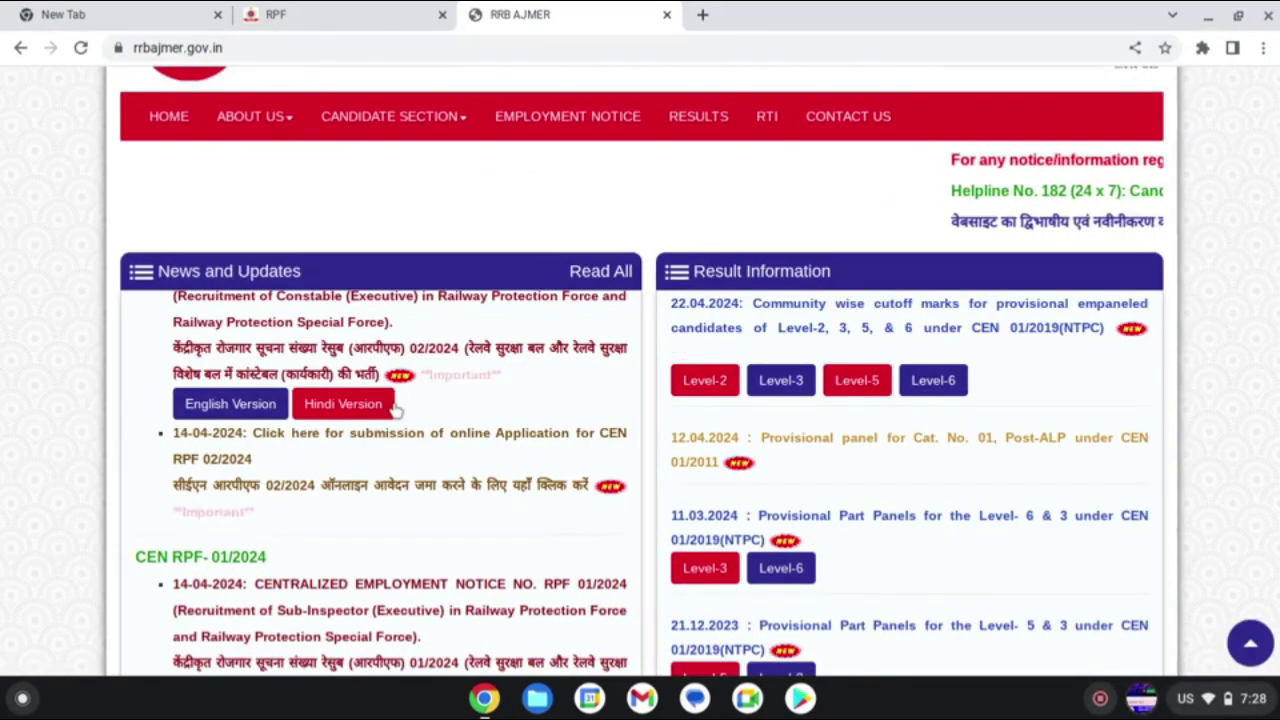
{"action": "scroll", "coordinate": [422, 558], "scroll_direction": "down", "scroll_amount": 2}
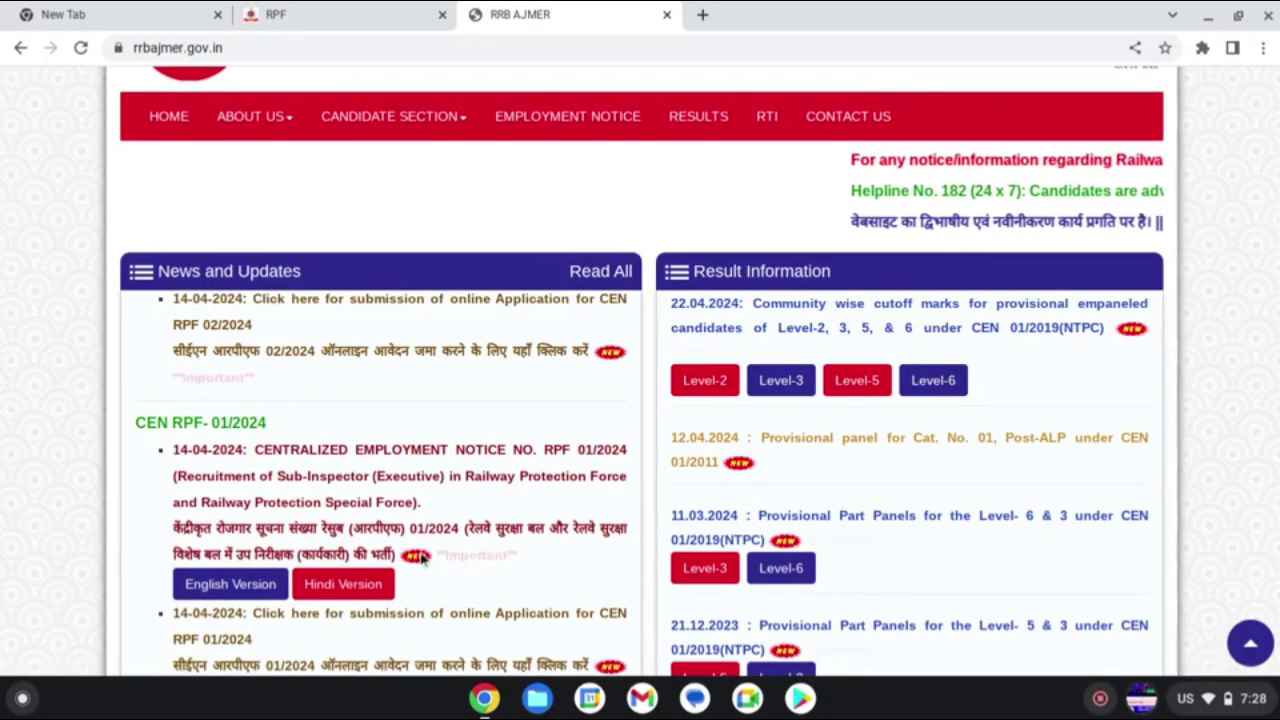
{"action": "scroll", "coordinate": [422, 560], "scroll_direction": "down", "scroll_amount": 1}
{"action": "scroll", "coordinate": [422, 560], "scroll_direction": "down", "scroll_amount": 1}
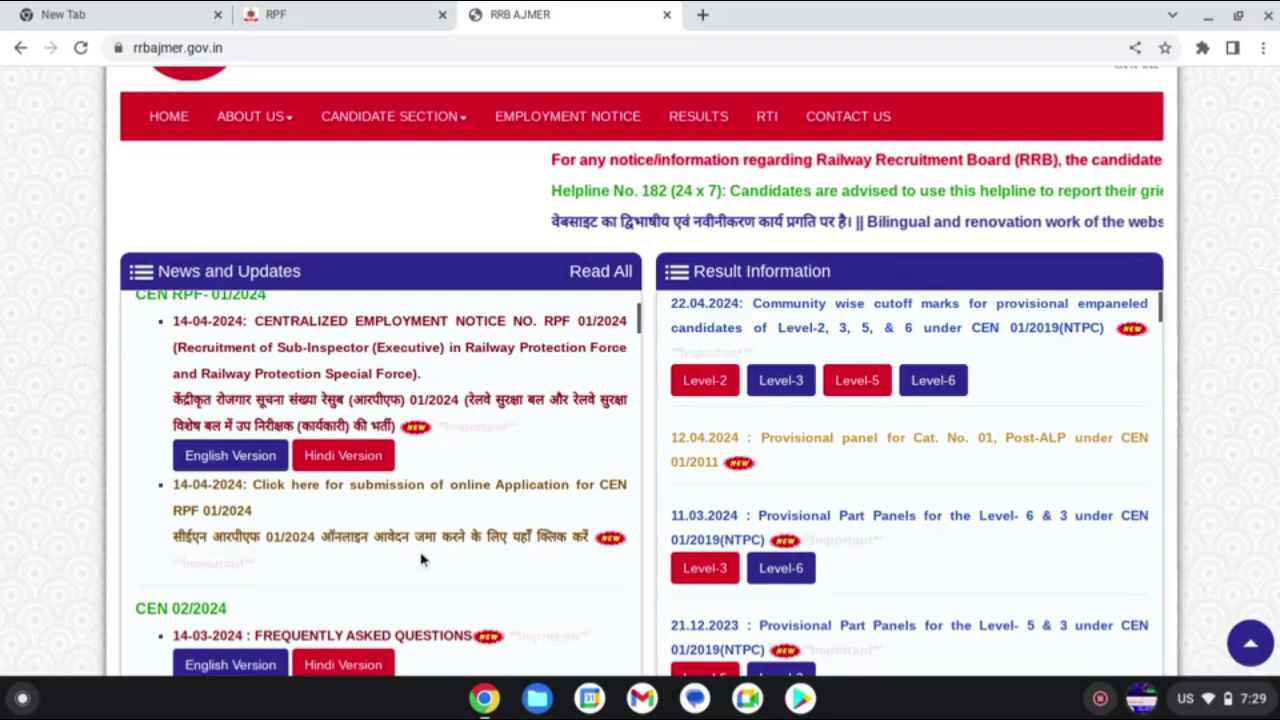
{"action": "scroll", "coordinate": [422, 560], "scroll_direction": "down", "scroll_amount": 2}
{"action": "scroll", "coordinate": [422, 560], "scroll_direction": "down", "scroll_amount": 1}
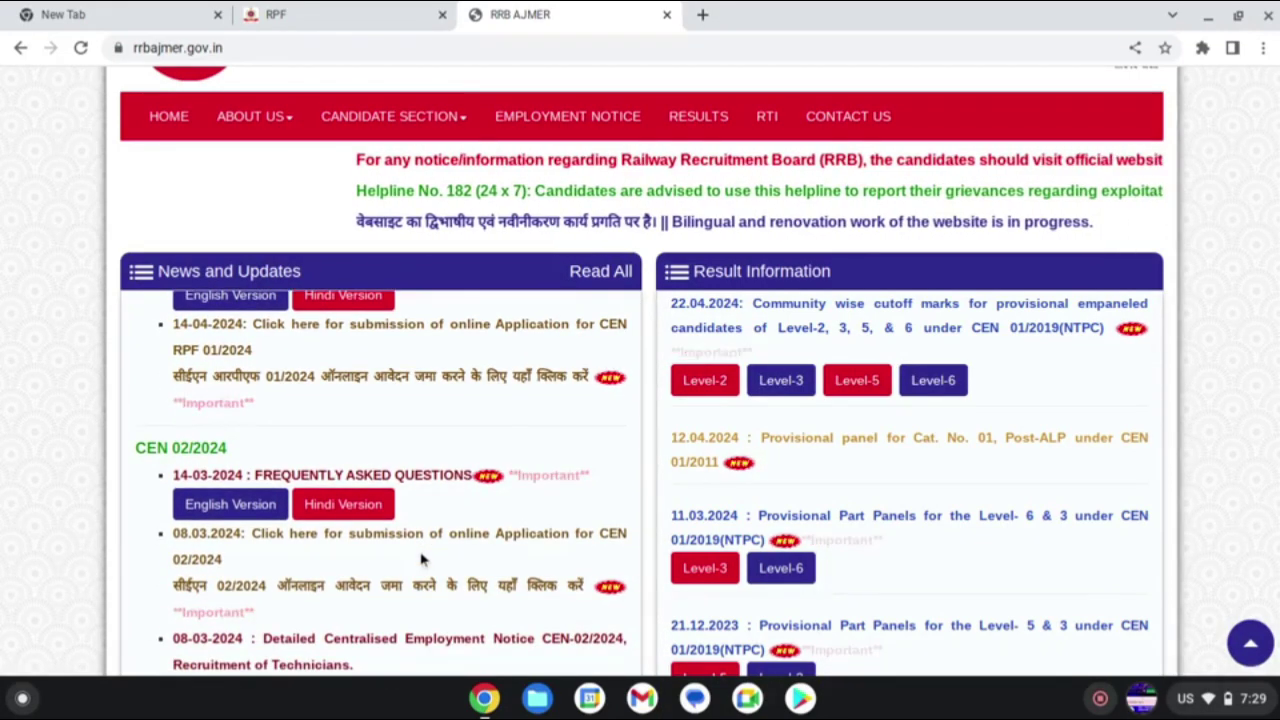
{"action": "scroll", "coordinate": [422, 560], "scroll_direction": "down", "scroll_amount": 1}
{"action": "scroll", "coordinate": [422, 560], "scroll_direction": "down", "scroll_amount": 3}
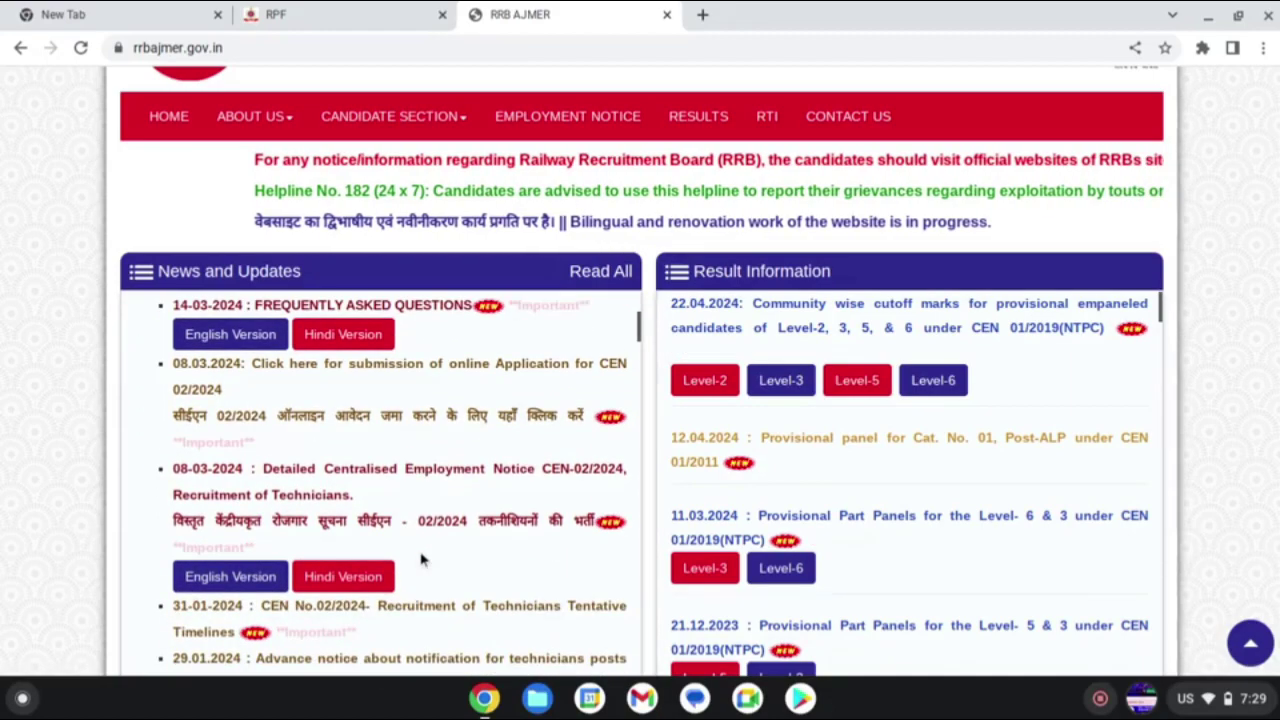
{"action": "scroll", "coordinate": [422, 560], "scroll_direction": "down", "scroll_amount": 2}
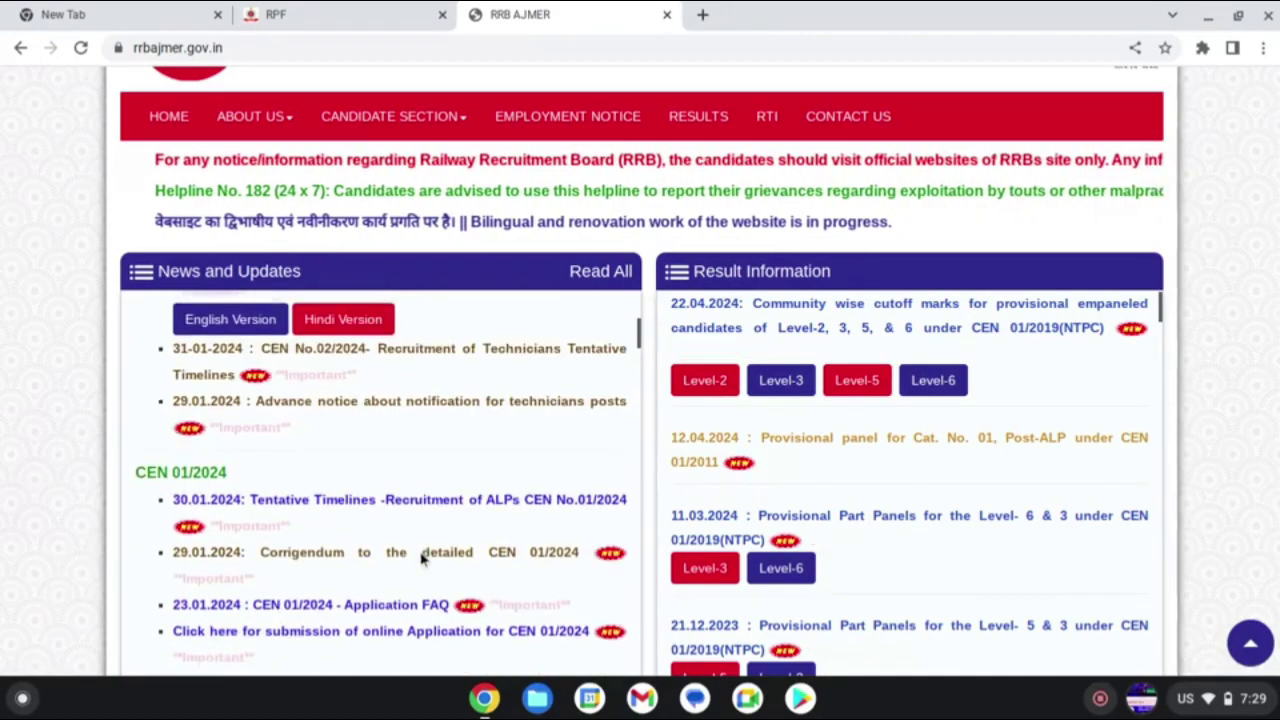
{"action": "scroll", "coordinate": [422, 560], "scroll_direction": "down", "scroll_amount": 2}
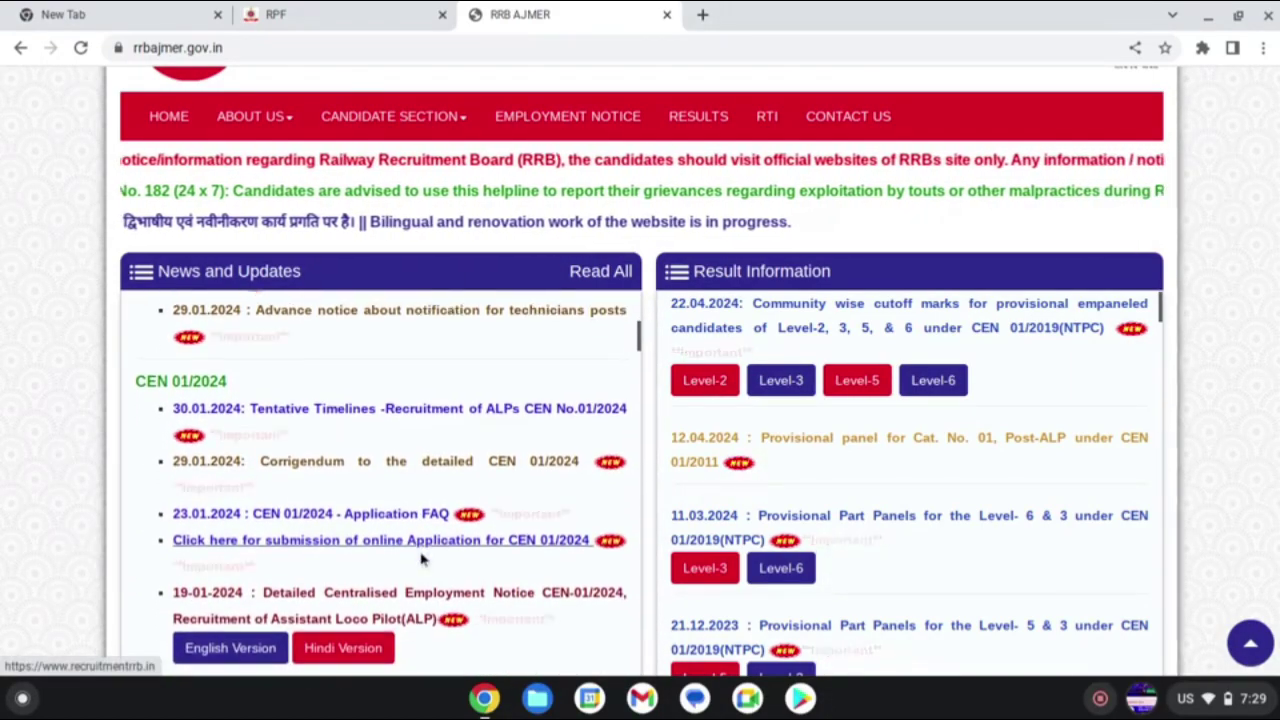
{"action": "scroll", "coordinate": [422, 560], "scroll_direction": "up", "scroll_amount": 4}
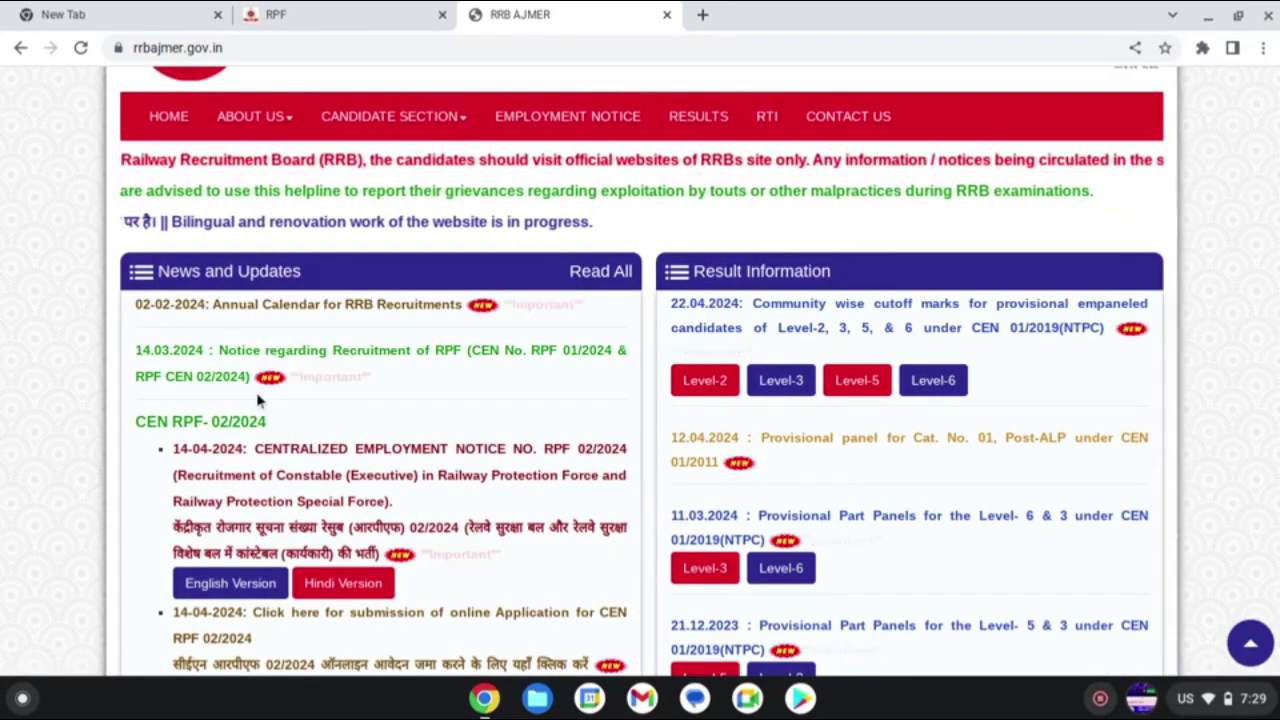
{"action": "scroll", "coordinate": [367, 488], "scroll_direction": "down", "scroll_amount": 2}
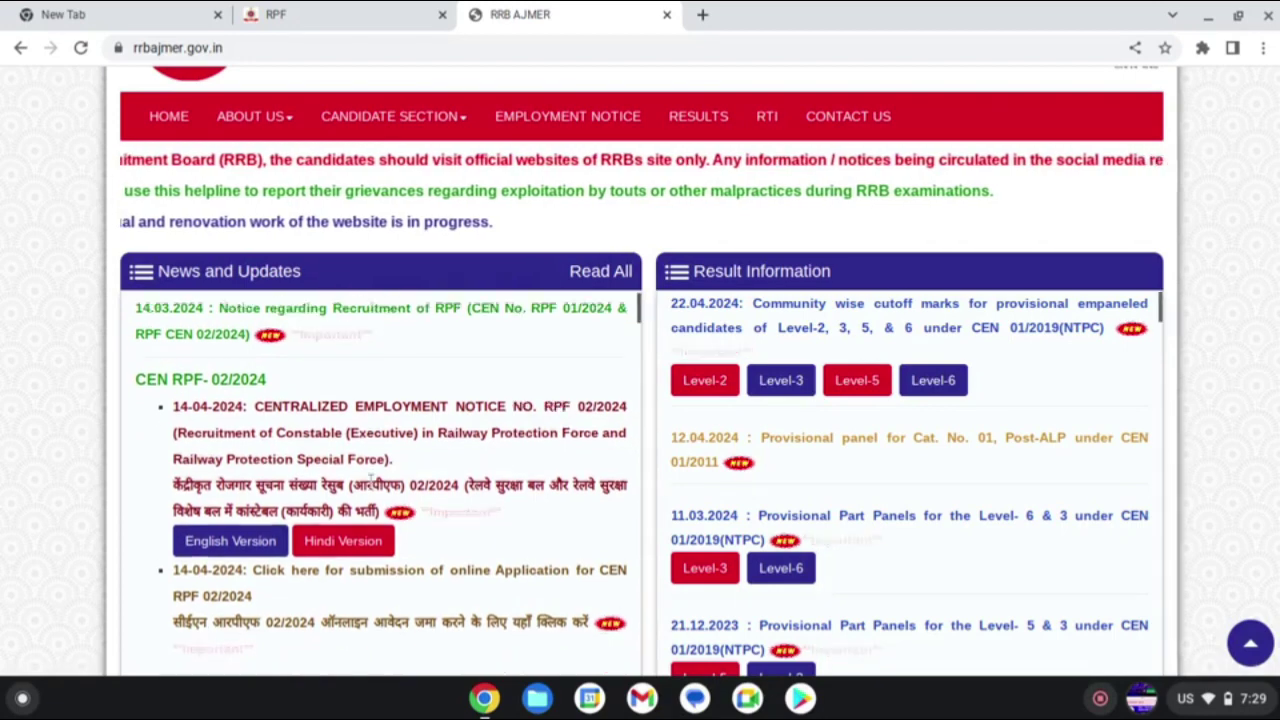
{"action": "scroll", "coordinate": [365, 486], "scroll_direction": "down", "scroll_amount": 1}
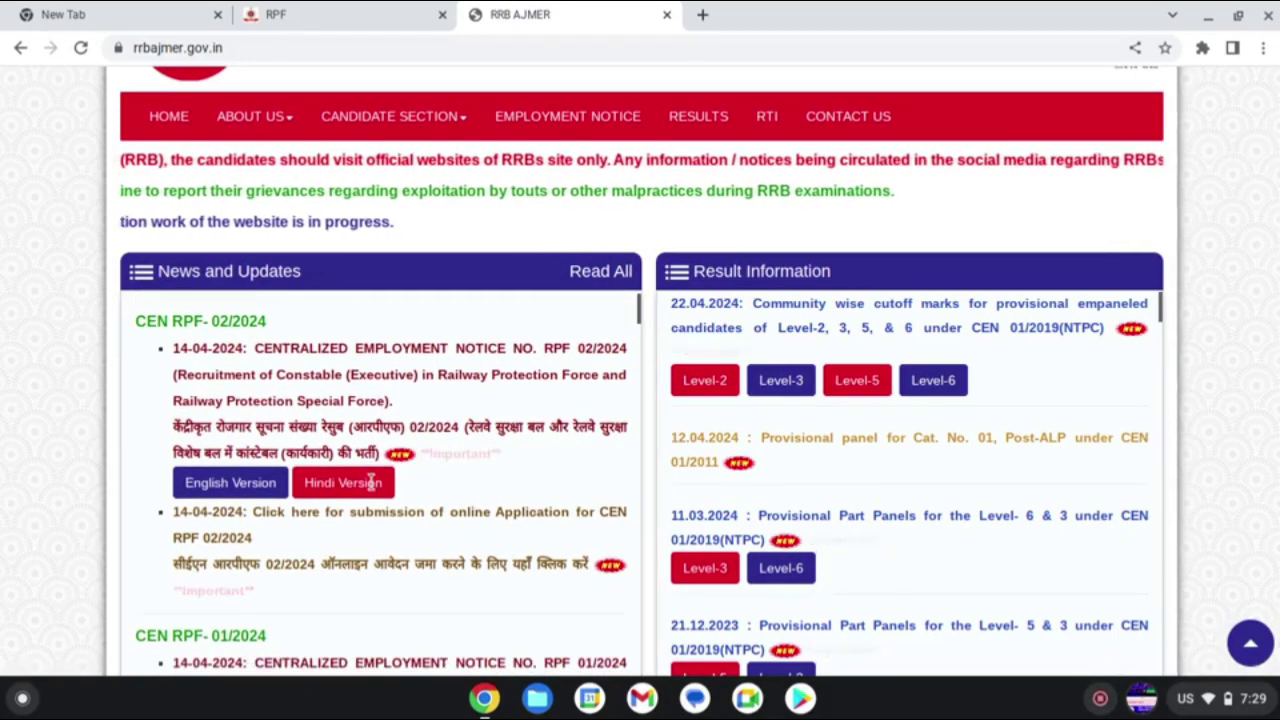
{"action": "scroll", "coordinate": [414, 510], "scroll_direction": "down", "scroll_amount": 4}
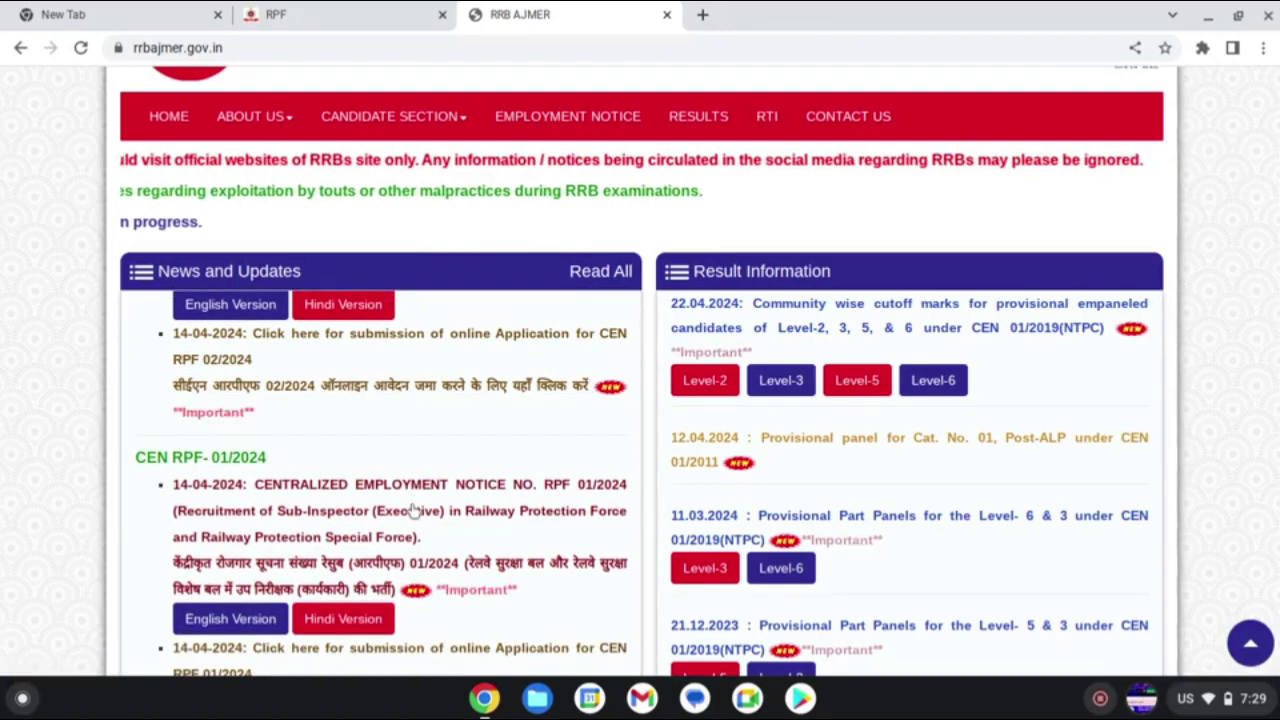
{"action": "scroll", "coordinate": [395, 584], "scroll_direction": "down", "scroll_amount": 1}
{"action": "scroll", "coordinate": [394, 583], "scroll_direction": "down", "scroll_amount": 2}
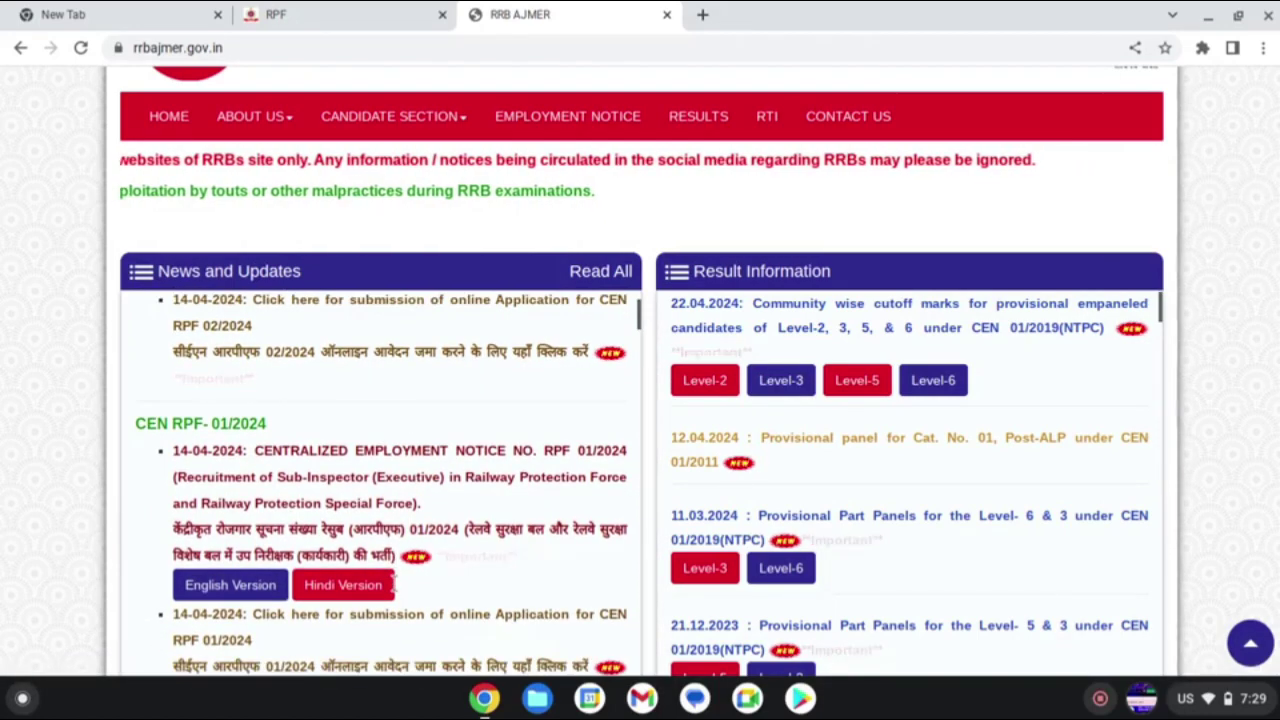
{"action": "scroll", "coordinate": [395, 588], "scroll_direction": "down", "scroll_amount": 2}
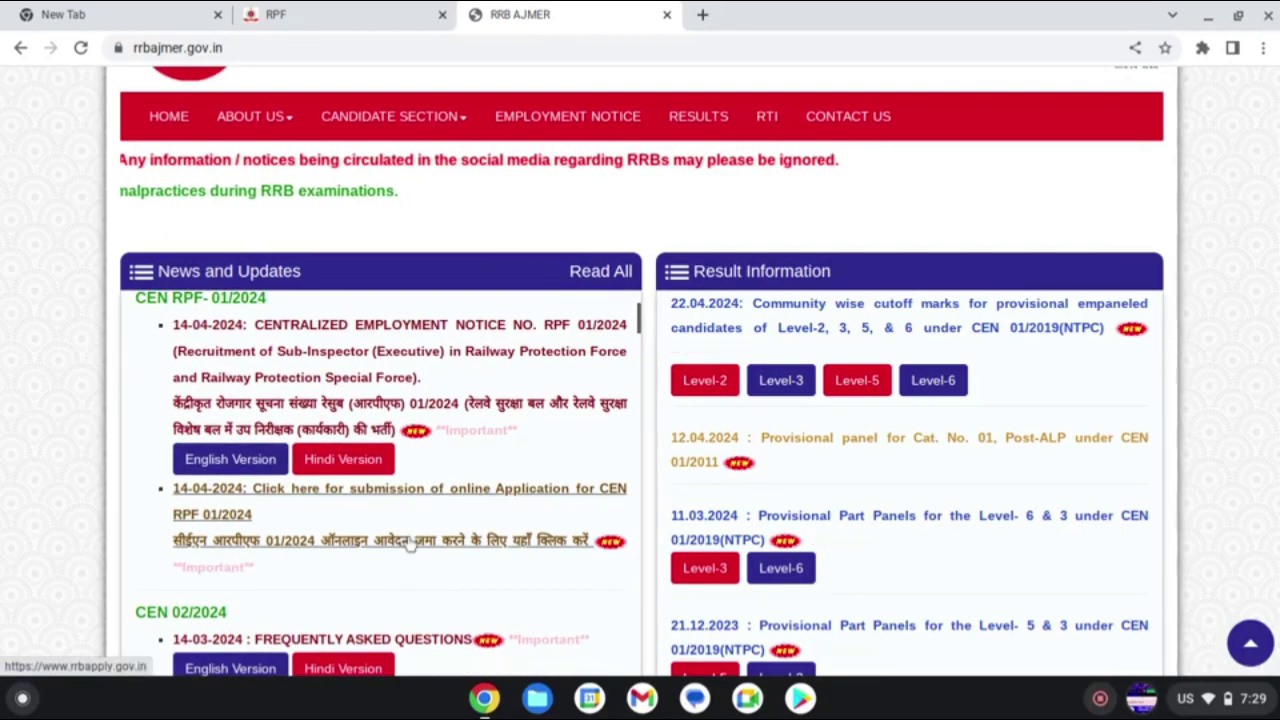
{"action": "left_click", "coordinate": [407, 540]}
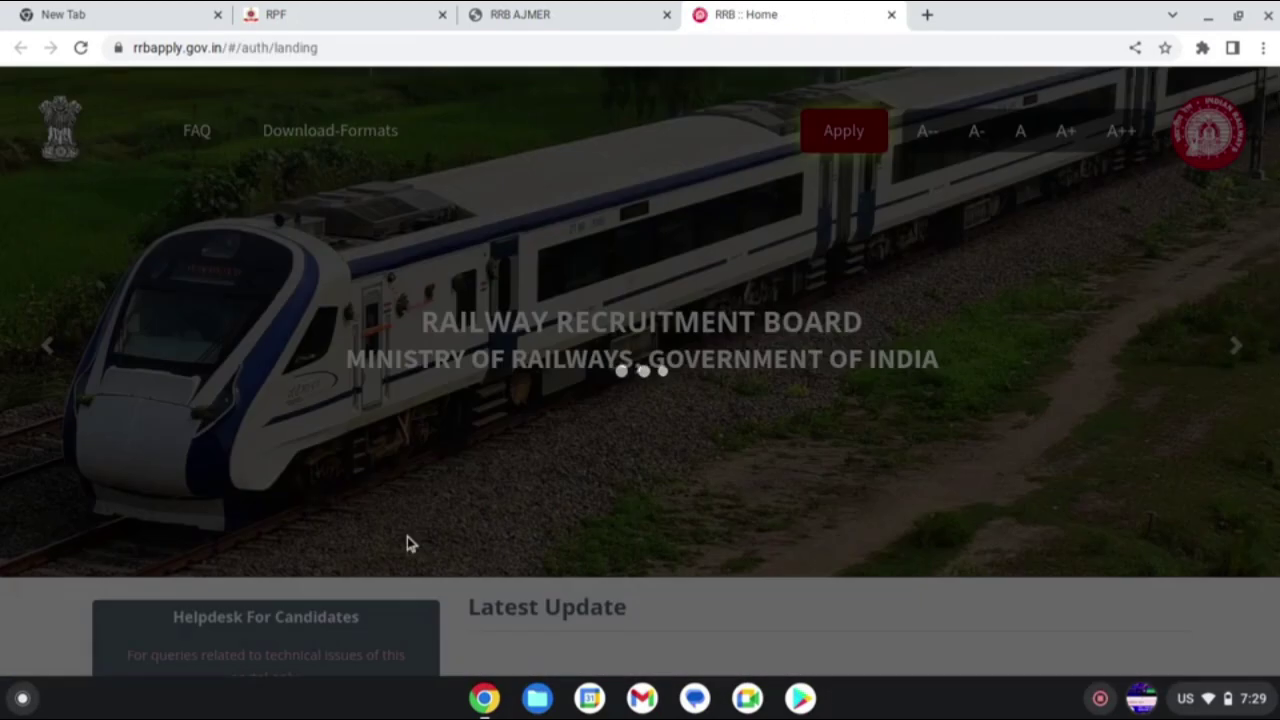
- Log in to the existing candidate account with registration number, password and captcha
{"action": "scroll", "coordinate": [448, 542], "scroll_direction": "down", "scroll_amount": 5}
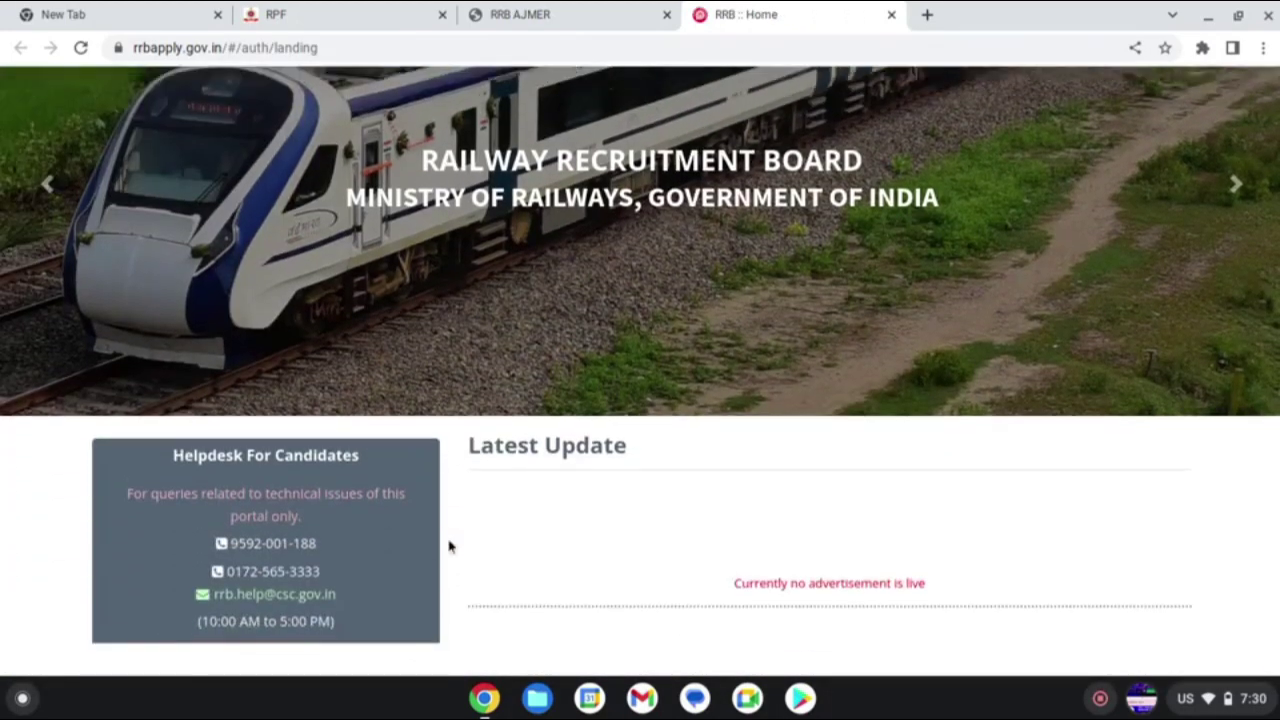
{"action": "scroll", "coordinate": [448, 539], "scroll_direction": "down", "scroll_amount": 2}
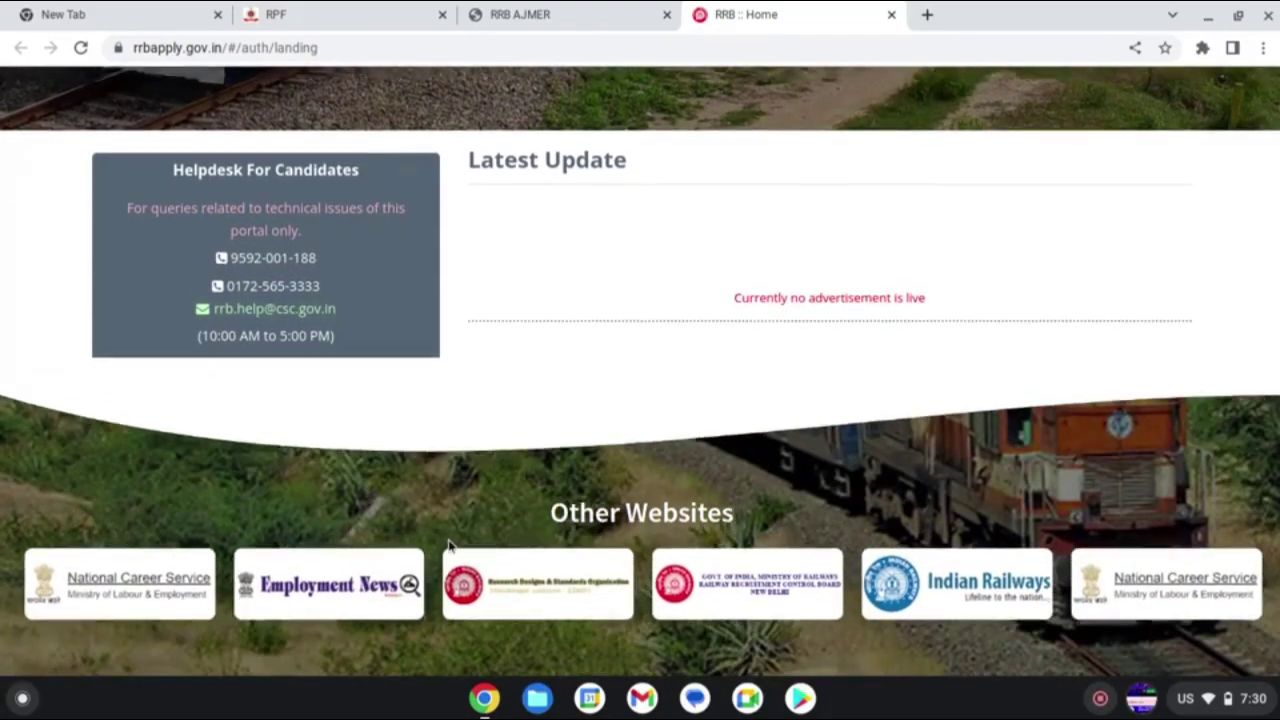
{"action": "scroll", "coordinate": [448, 539], "scroll_direction": "up", "scroll_amount": 6}
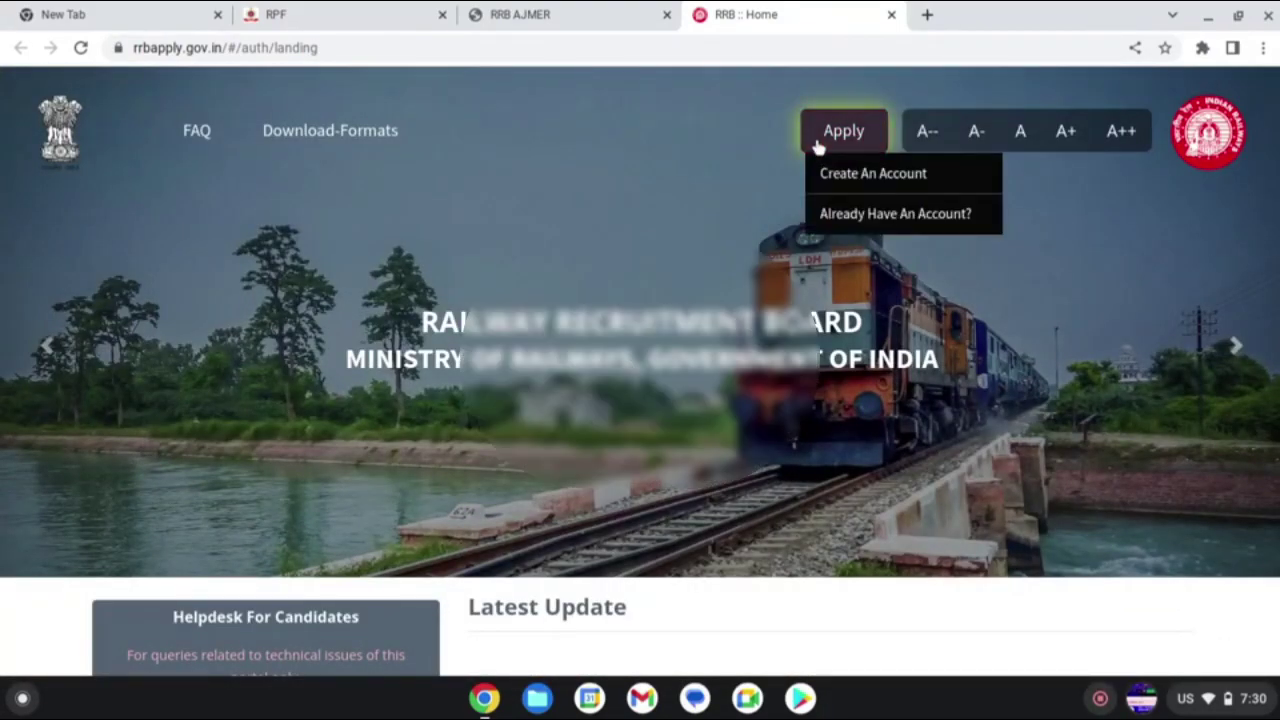
{"action": "left_click", "coordinate": [817, 143]}
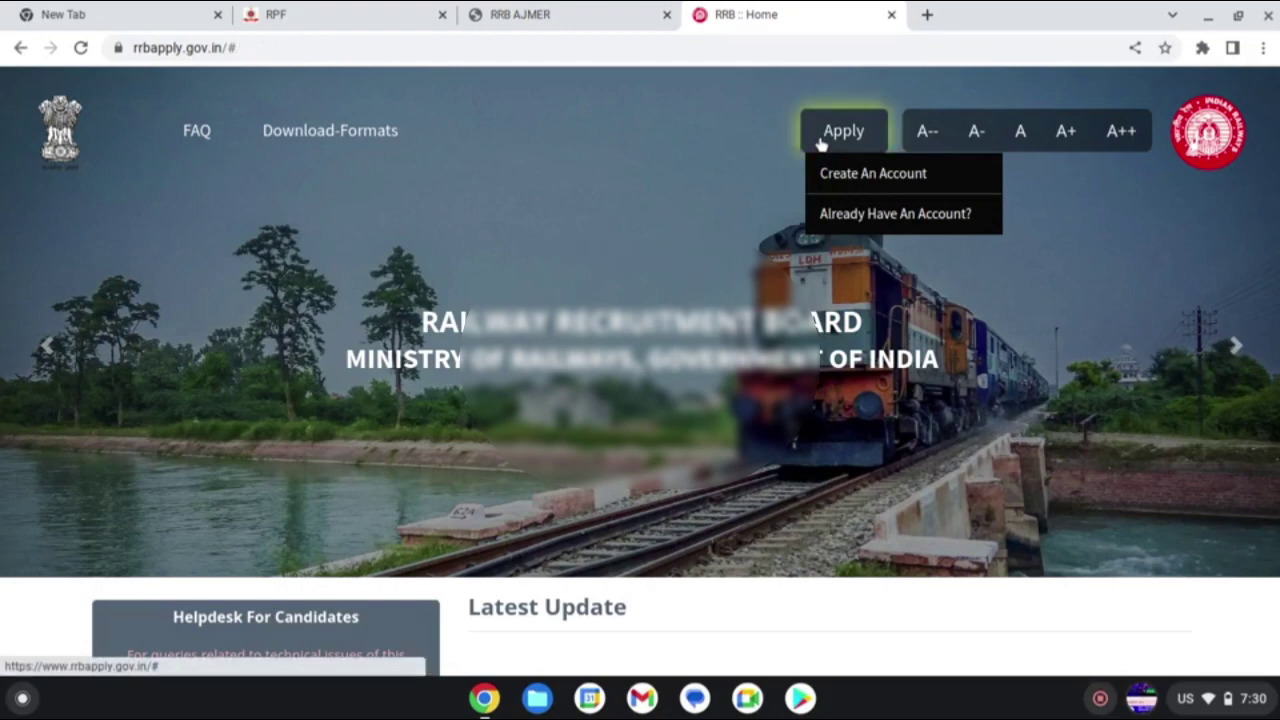
{"action": "left_click", "coordinate": [859, 214]}
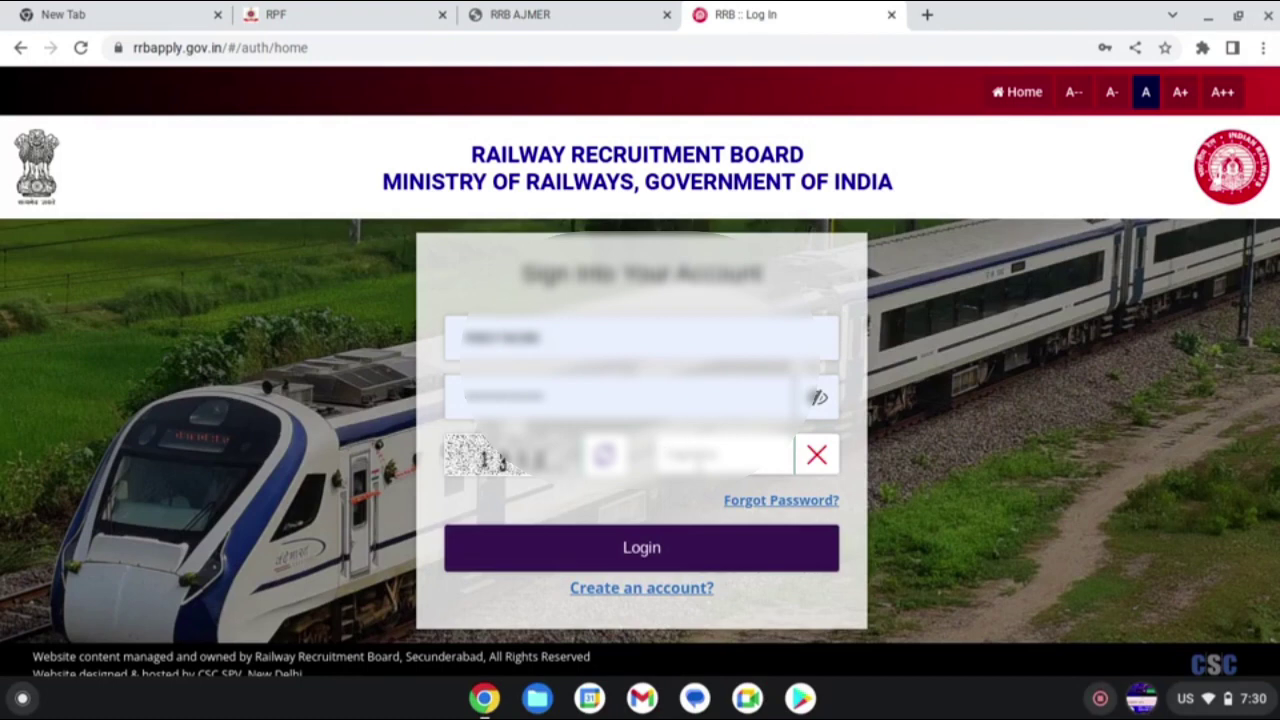
{"action": "type", "text": "1314"}
{"action": "left_click", "coordinate": [651, 549]}
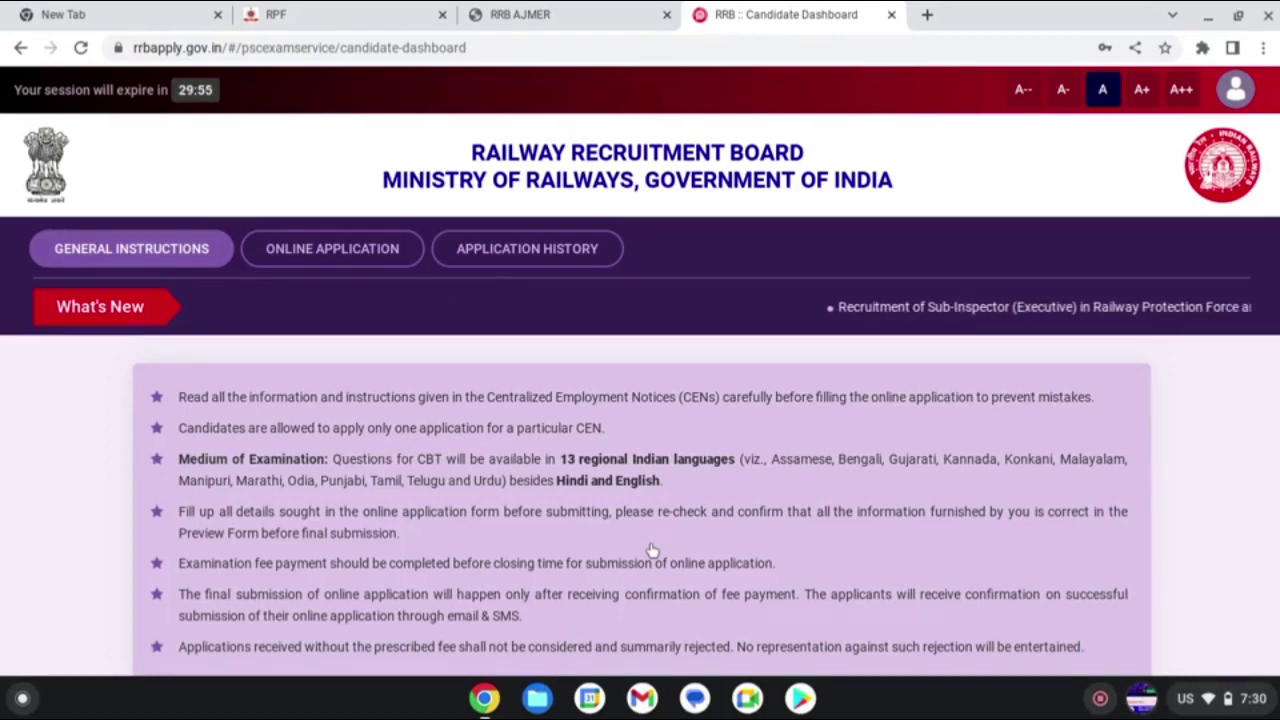
- Declare not debarred on the CEN RPF 01/2024 card and open the Sub-Inspector application form
{"action": "scroll", "coordinate": [651, 549], "scroll_direction": "down", "scroll_amount": 3}
{"action": "left_click", "coordinate": [634, 564]}
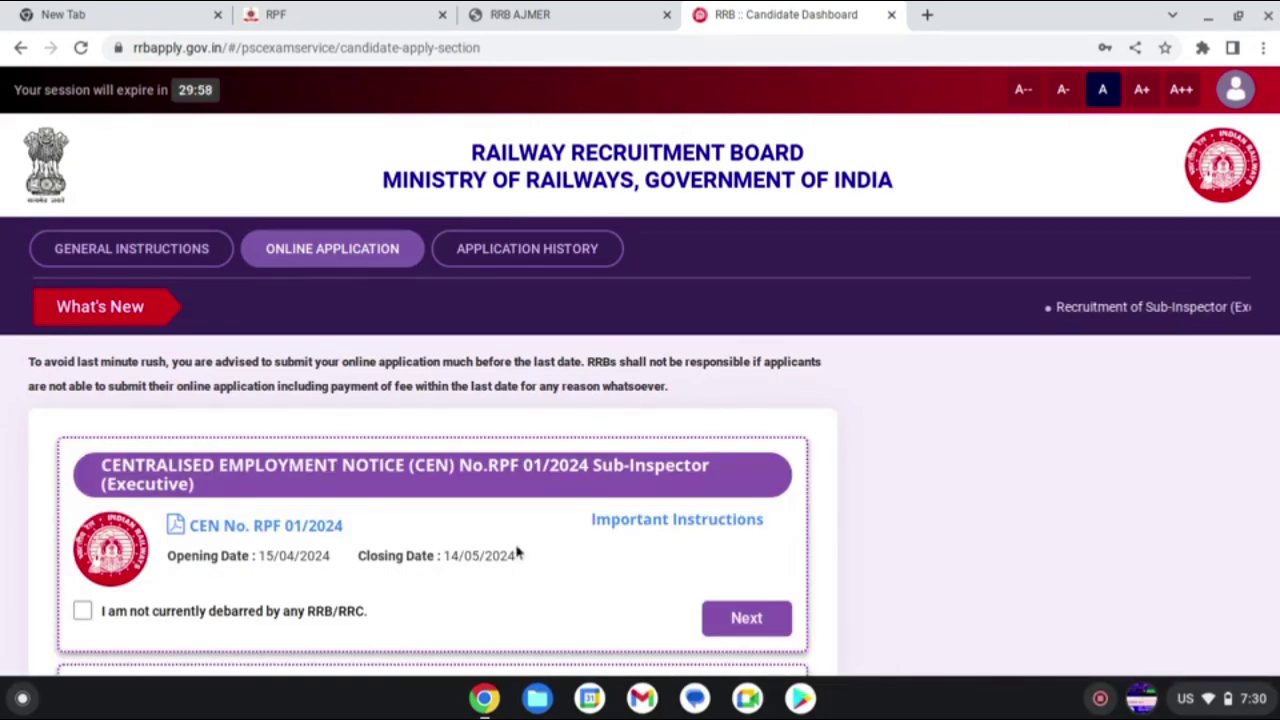
{"action": "scroll", "coordinate": [280, 537], "scroll_direction": "down", "scroll_amount": 1}
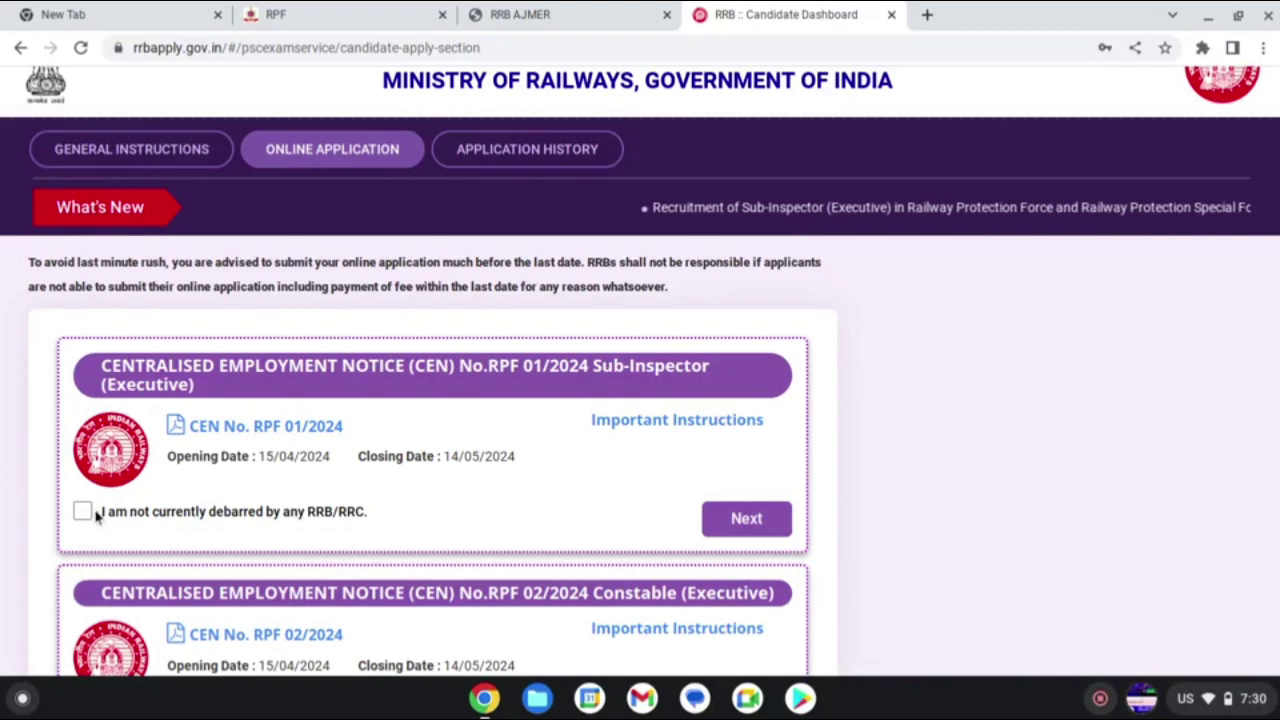
{"action": "scroll", "coordinate": [400, 493], "scroll_direction": "down", "scroll_amount": 1}
{"action": "scroll", "coordinate": [400, 493], "scroll_direction": "down", "scroll_amount": 3}
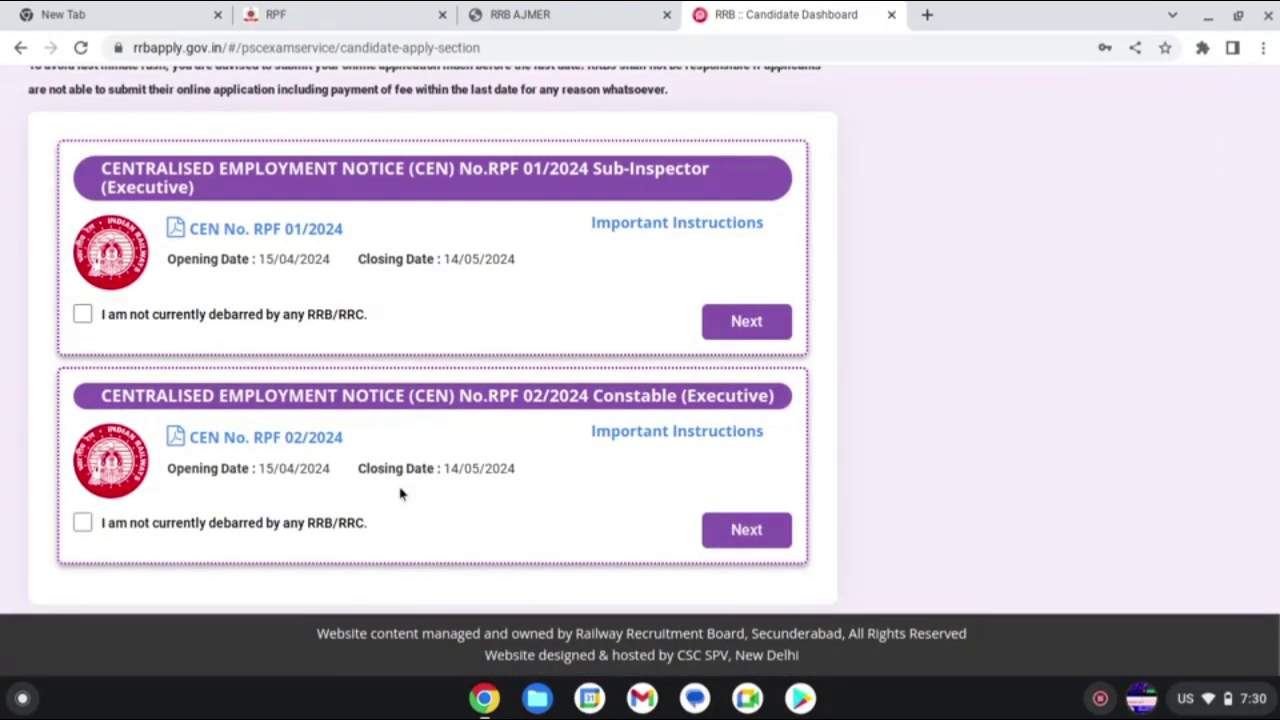
{"action": "scroll", "coordinate": [400, 493], "scroll_direction": "up", "scroll_amount": 3}
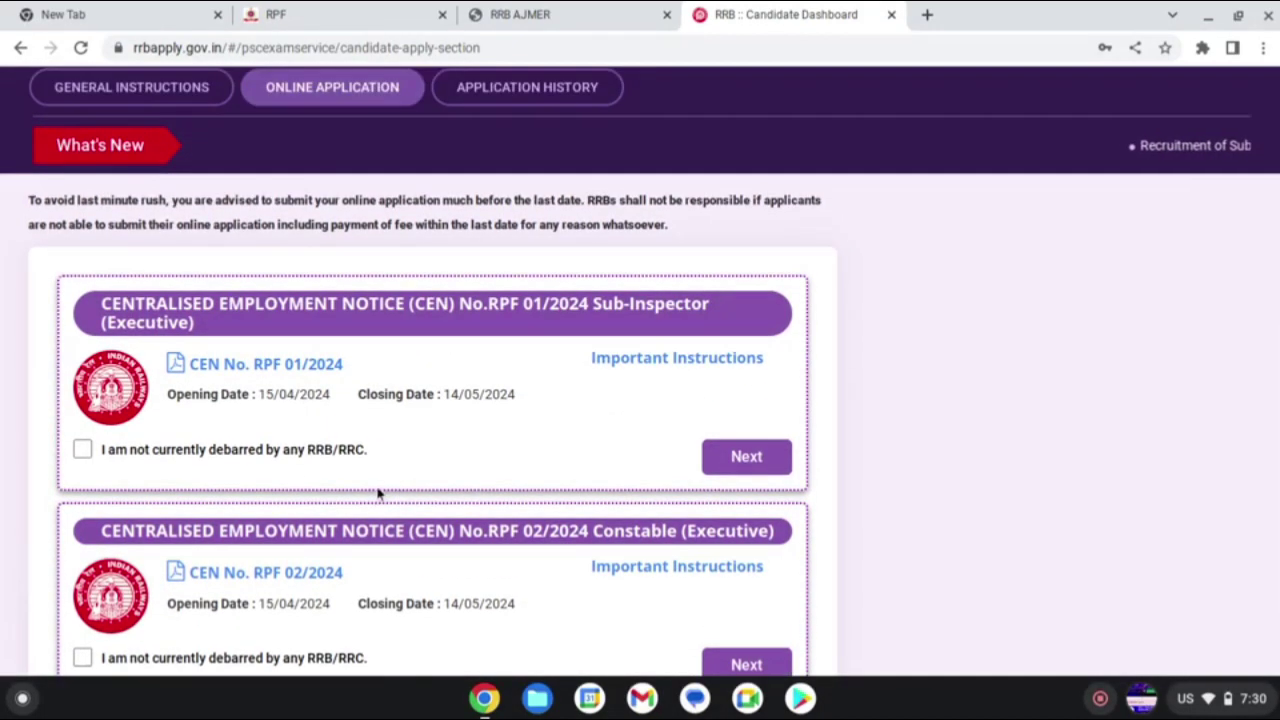
{"action": "left_click", "coordinate": [84, 452]}
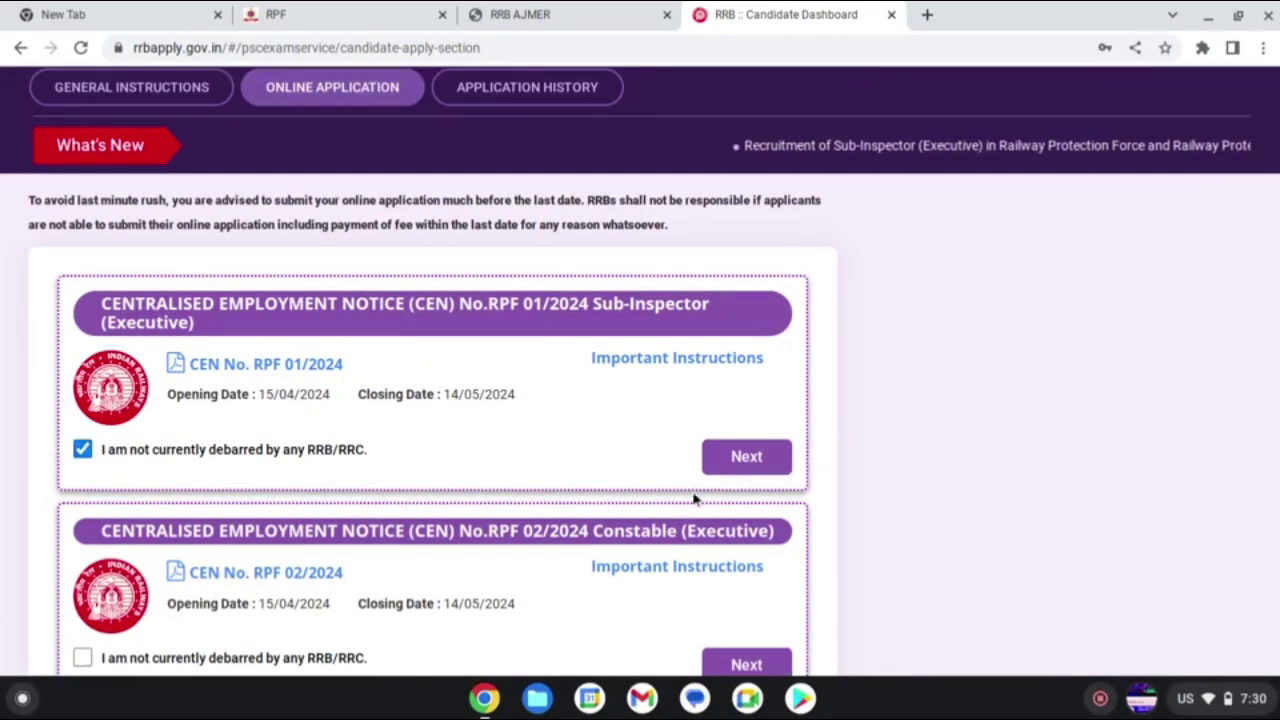
{"action": "scroll", "coordinate": [485, 585], "scroll_direction": "down", "scroll_amount": 3}
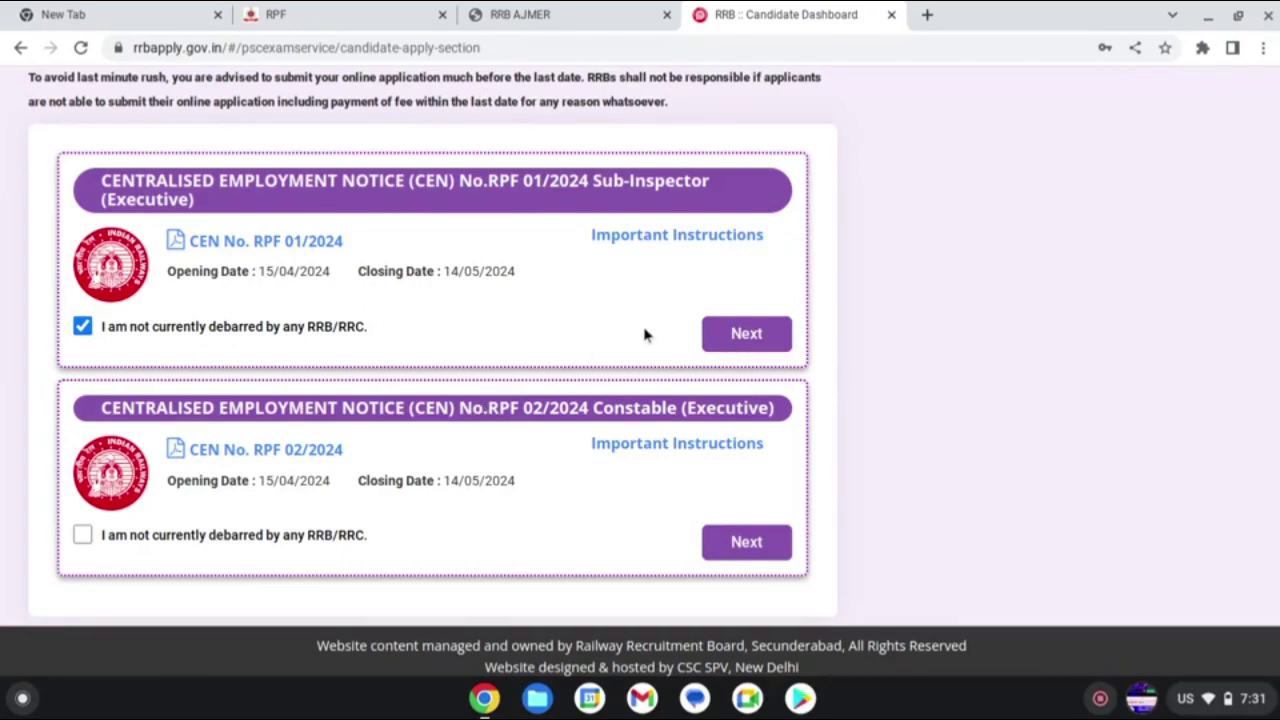
{"action": "left_click", "coordinate": [737, 340]}
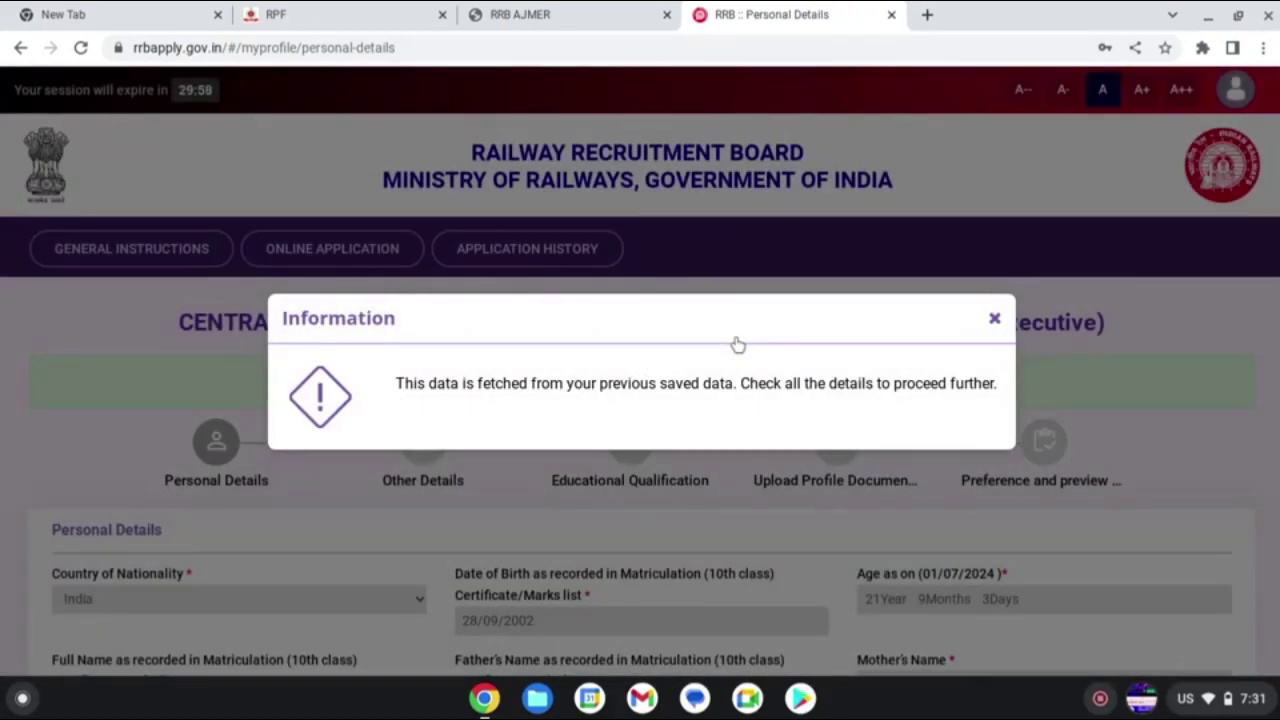
- Dismiss the saved-data notice and set marital status Unmarried and exam language Hindi
{"action": "left_click", "coordinate": [994, 319]}
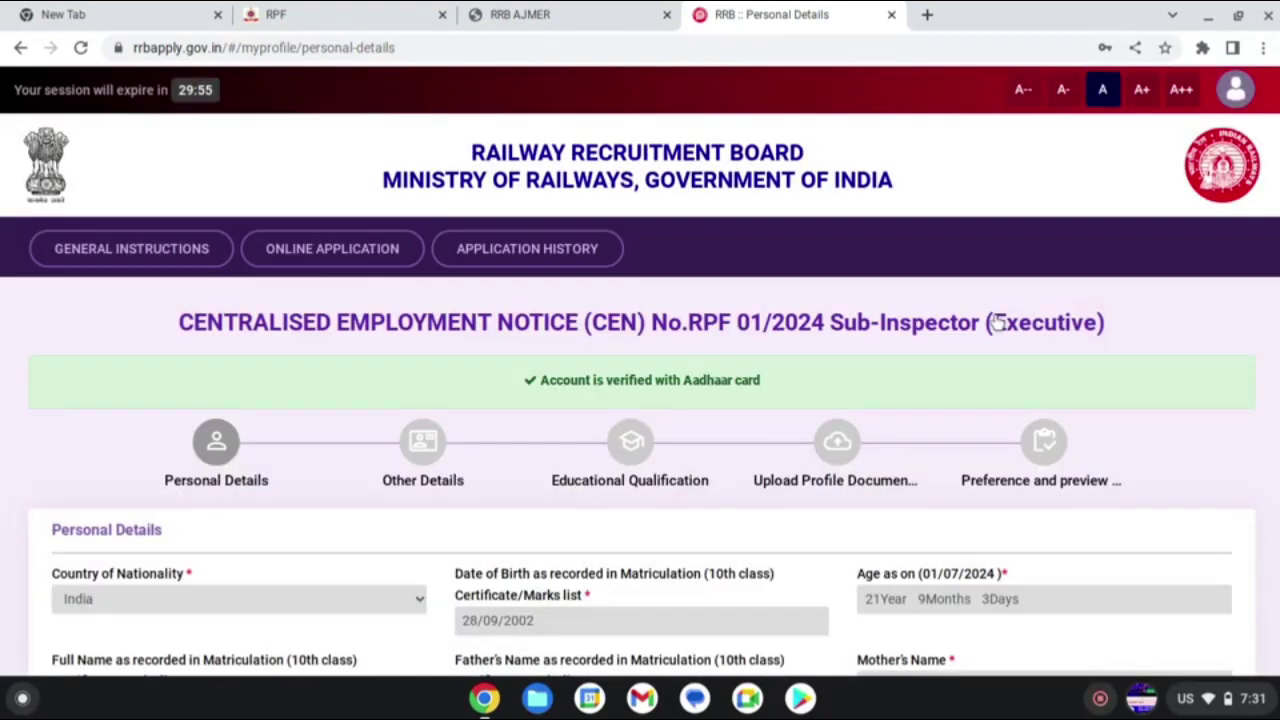
{"action": "scroll", "coordinate": [578, 532], "scroll_direction": "down", "scroll_amount": 3}
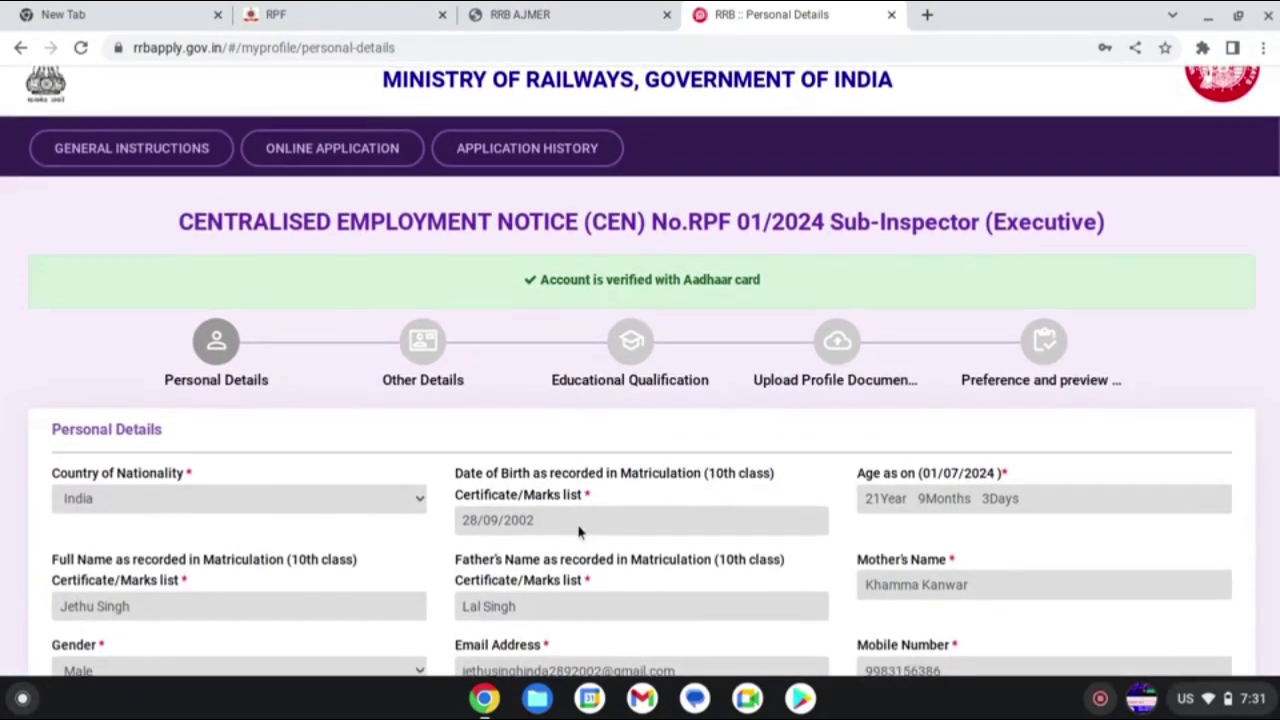
{"action": "scroll", "coordinate": [578, 532], "scroll_direction": "down", "scroll_amount": 3}
{"action": "scroll", "coordinate": [578, 532], "scroll_direction": "down", "scroll_amount": 2}
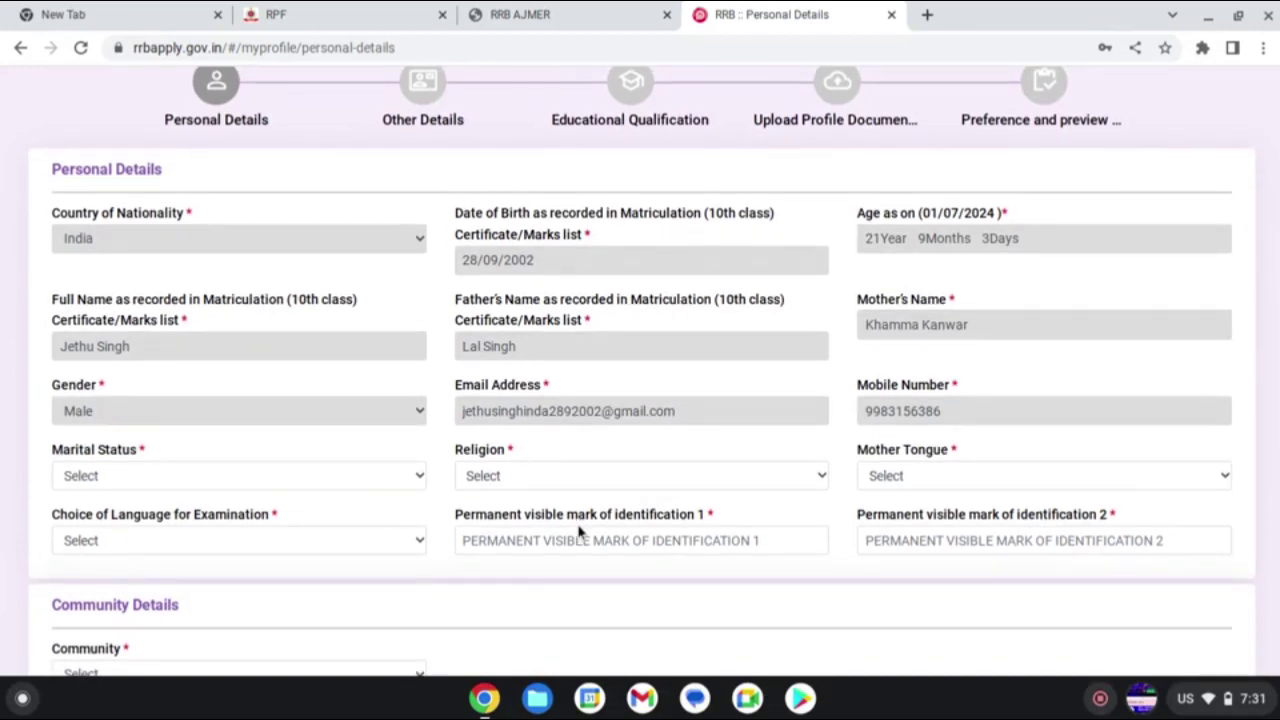
{"action": "left_click", "coordinate": [230, 484]}
{"action": "left_click", "coordinate": [200, 533]}
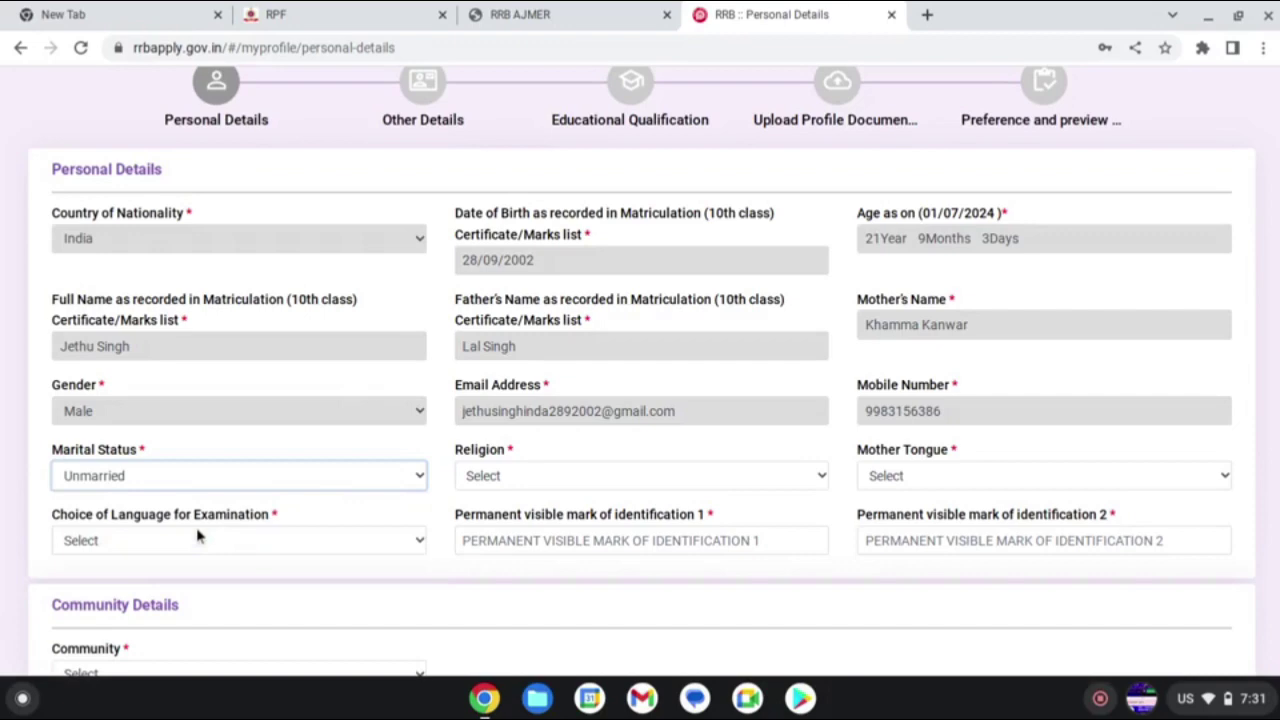
{"action": "left_click", "coordinate": [253, 540]}
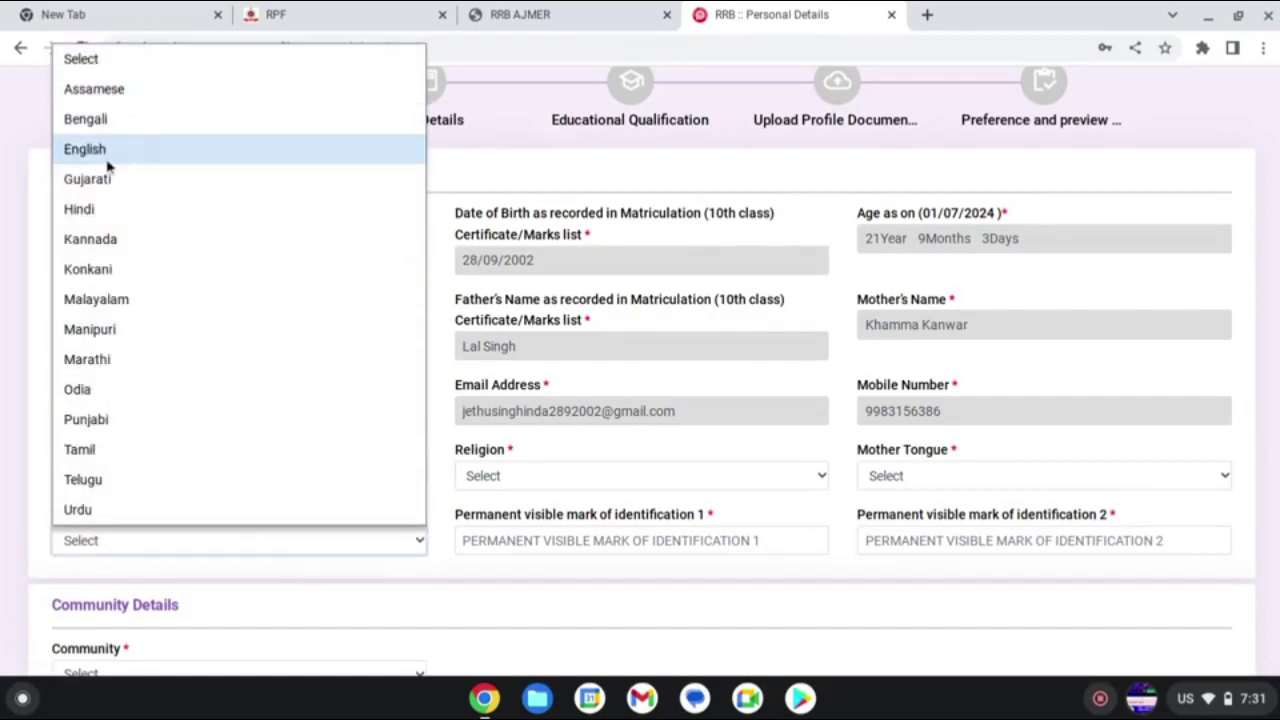
{"action": "left_click", "coordinate": [109, 209]}
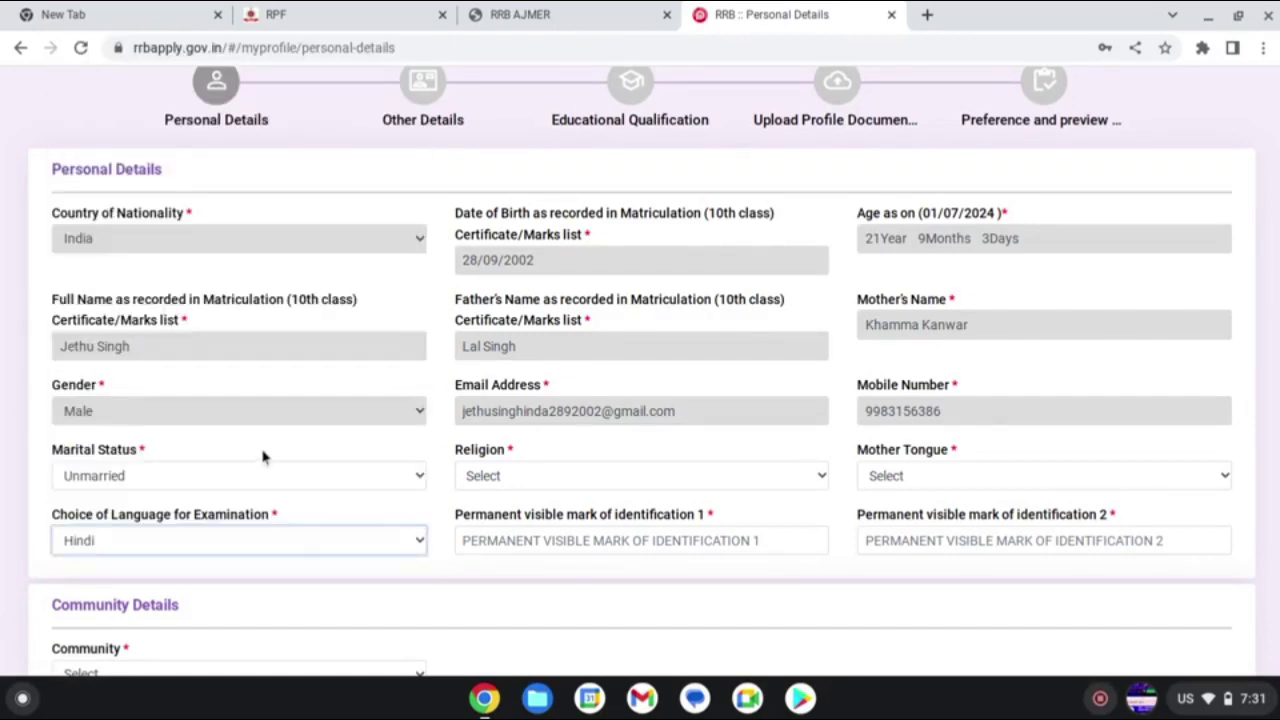
- Set religion to Hindu and mother tongue to Hindi
{"action": "left_click", "coordinate": [560, 482]}
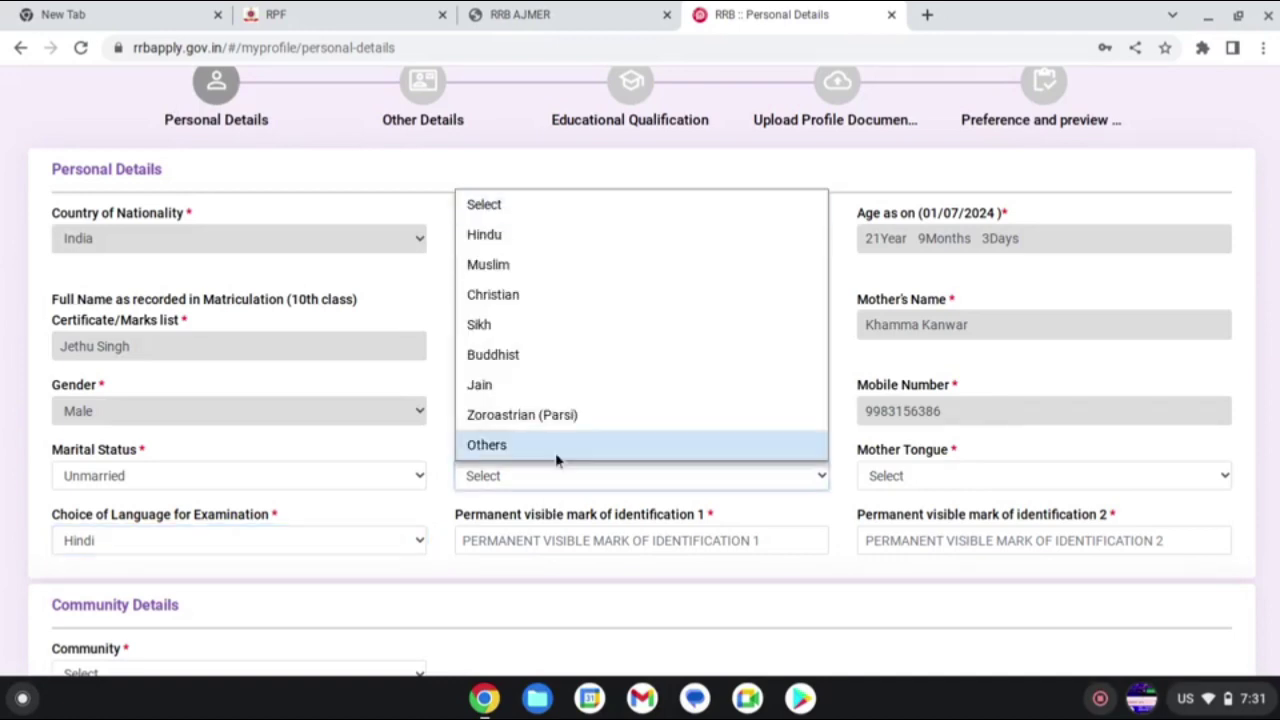
{"action": "left_click", "coordinate": [535, 240]}
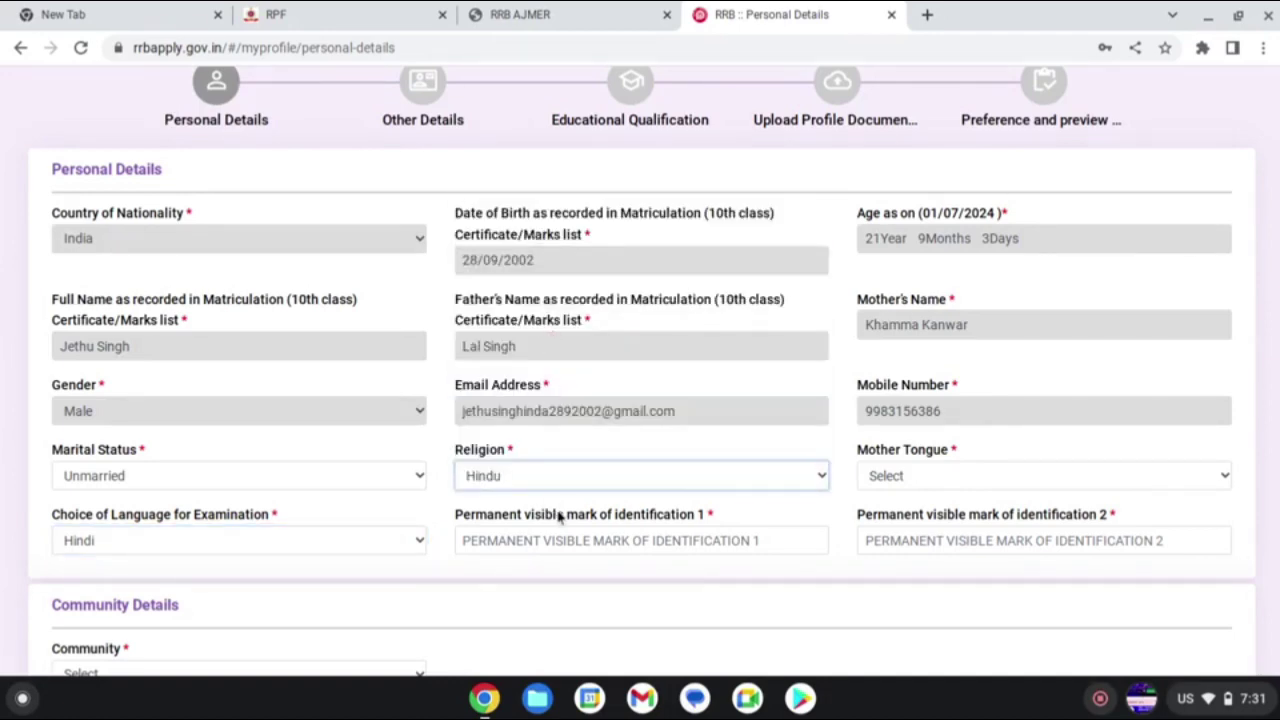
{"action": "left_click", "coordinate": [909, 478]}
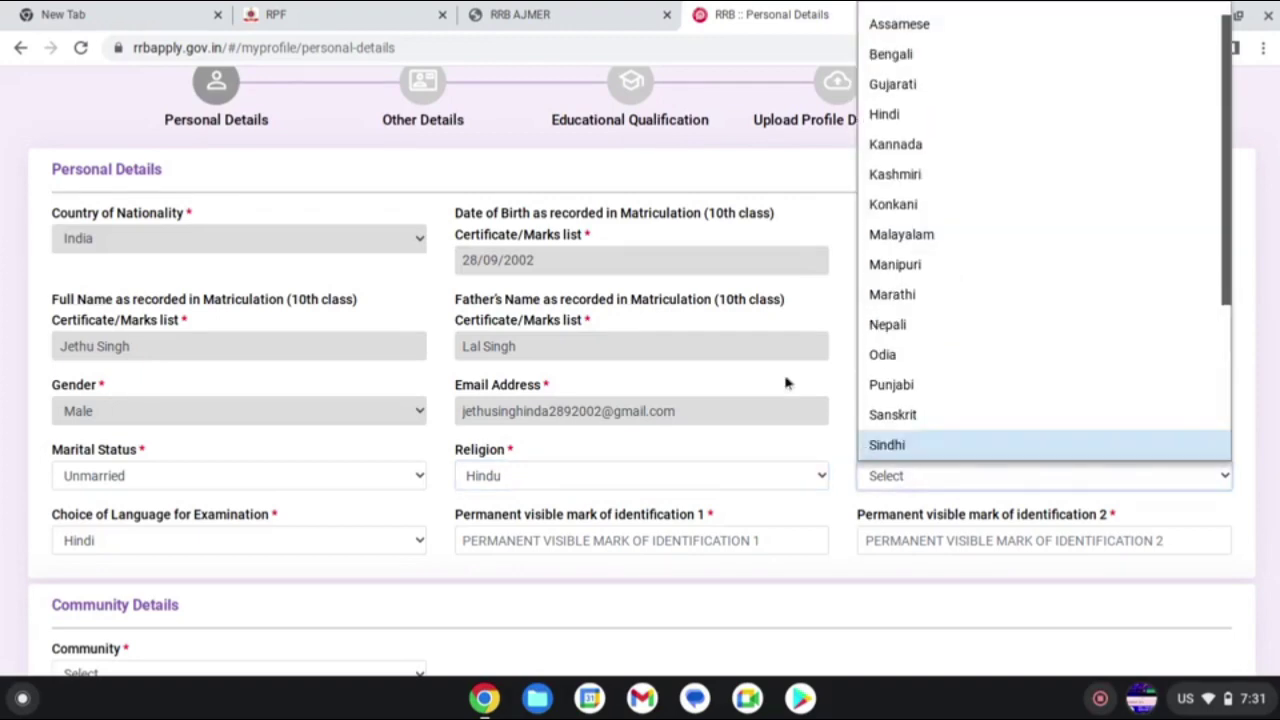
{"action": "left_click", "coordinate": [896, 120]}
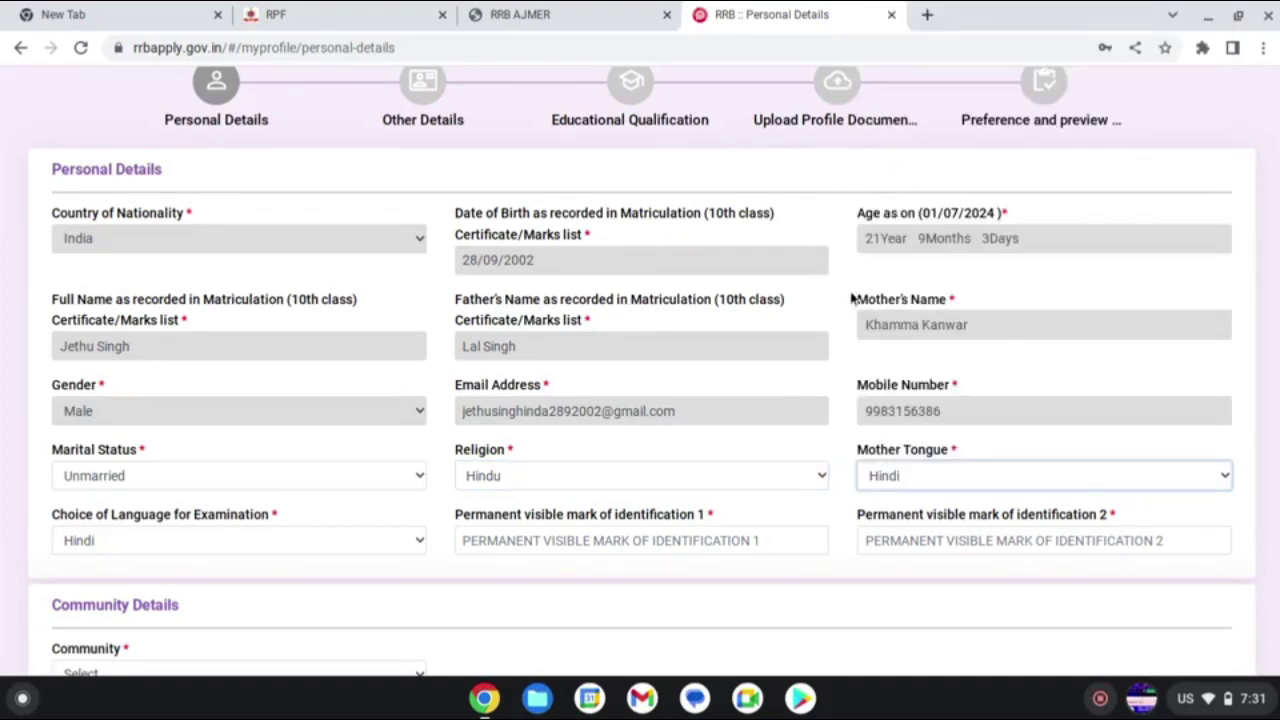
{"action": "left_click", "coordinate": [536, 545]}
- Enter identification marks 'MOLE ON THROAT' and 'MOLE ON ARM', correcting typos in the first
{"action": "type", "text": "MOLE ON THROUG"}
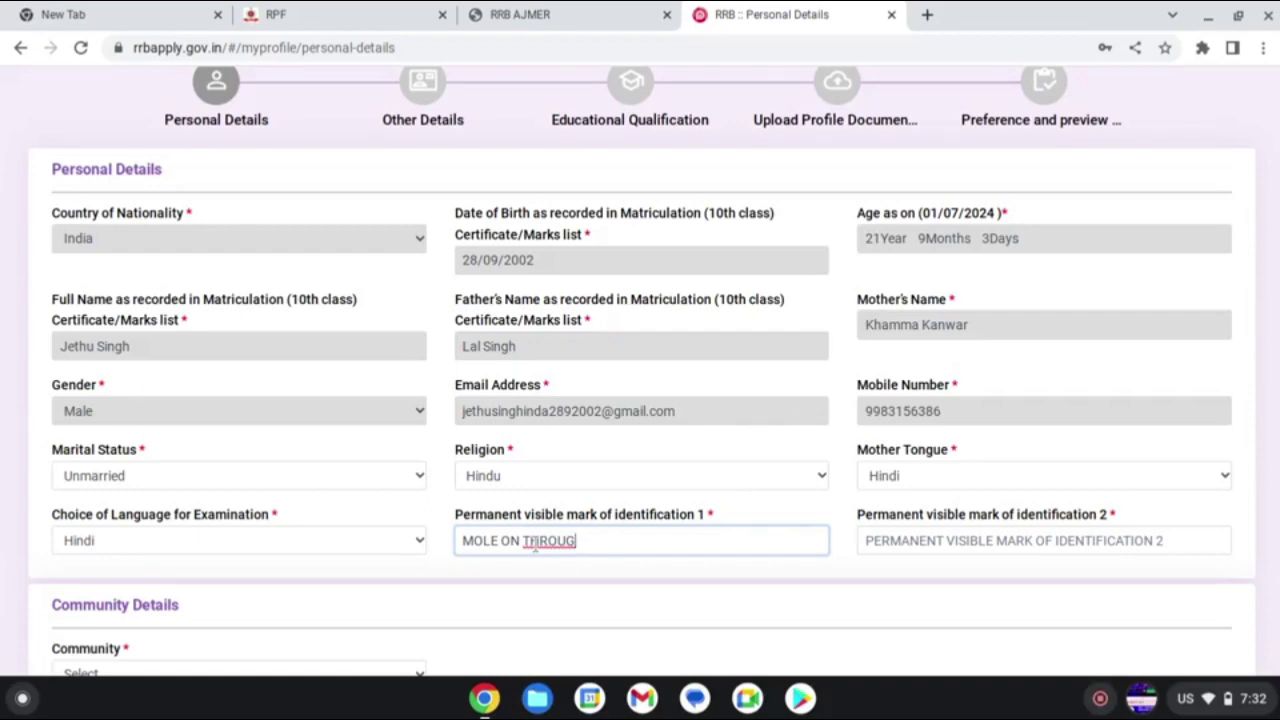
{"action": "key", "text": "BackSpace"}
{"action": "key", "text": "BackSpace"}
{"action": "type", "text": "OA"}
{"action": "key", "text": "BackSpace"}
{"action": "left_click", "coordinate": [1062, 540]}
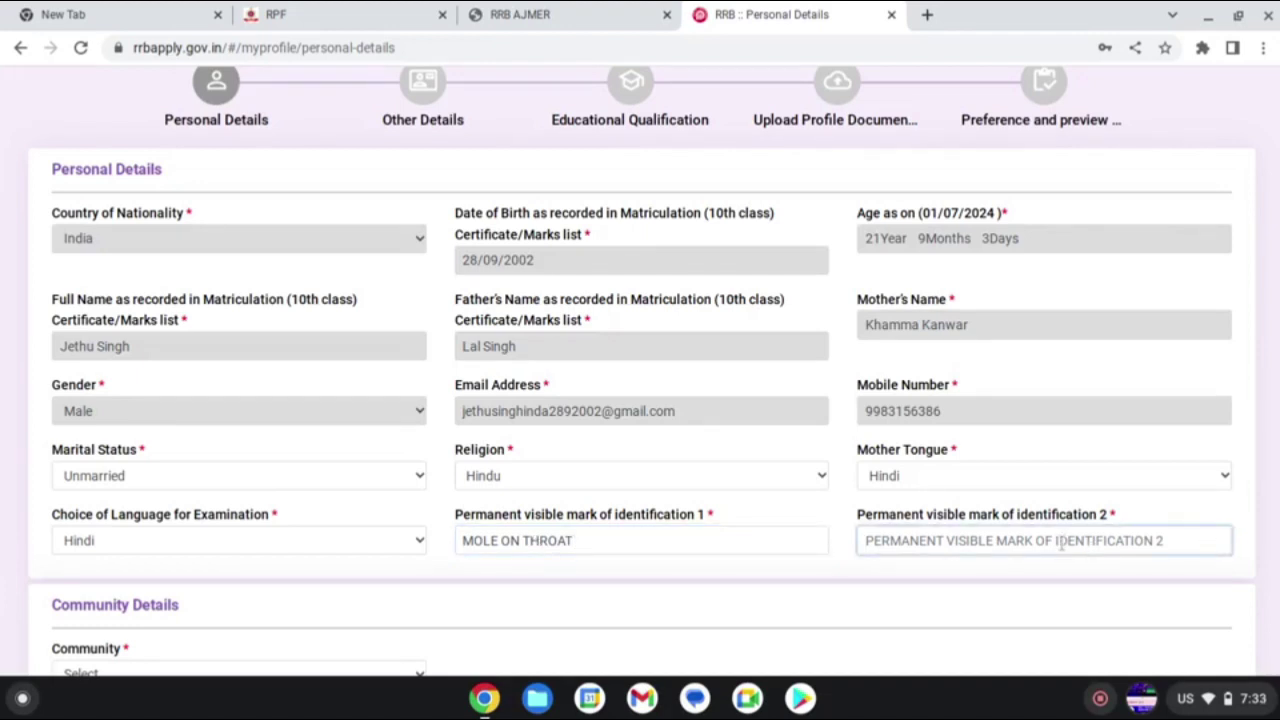
{"action": "type", "text": "MOLE"}
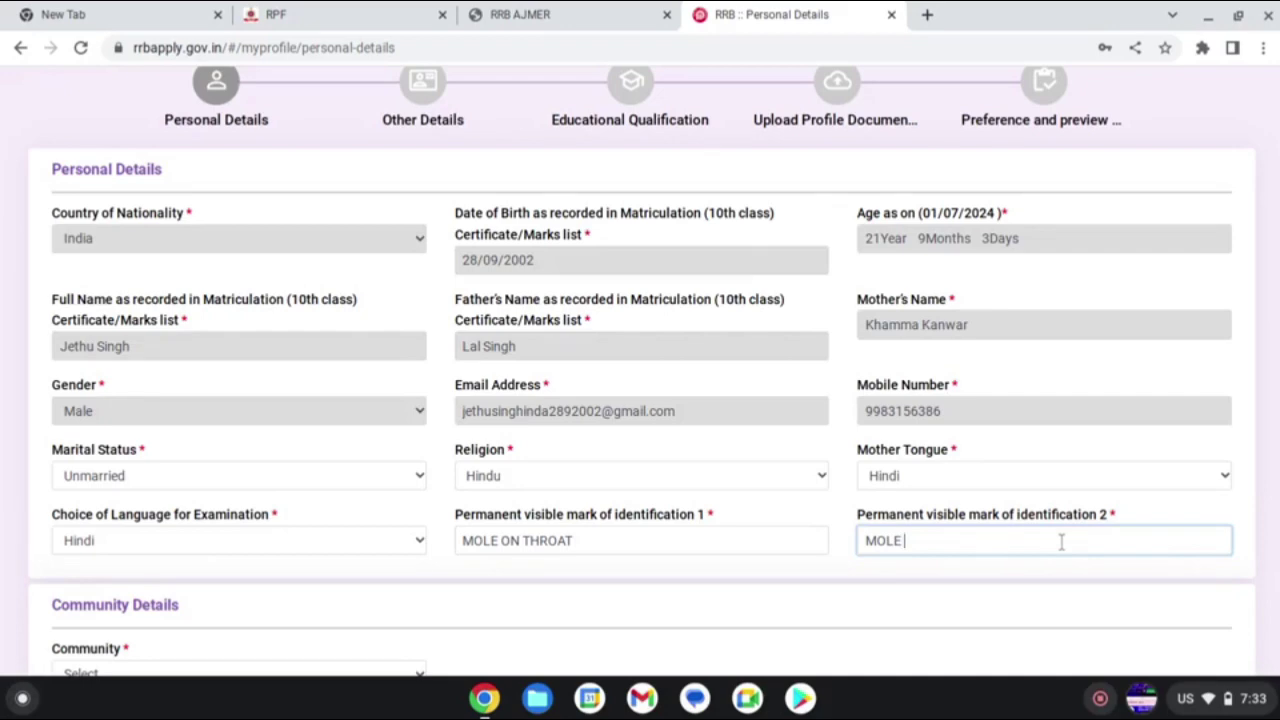
{"action": "type", "text": " ON ARM"}
{"action": "scroll", "coordinate": [942, 598], "scroll_direction": "down", "scroll_amount": 1}
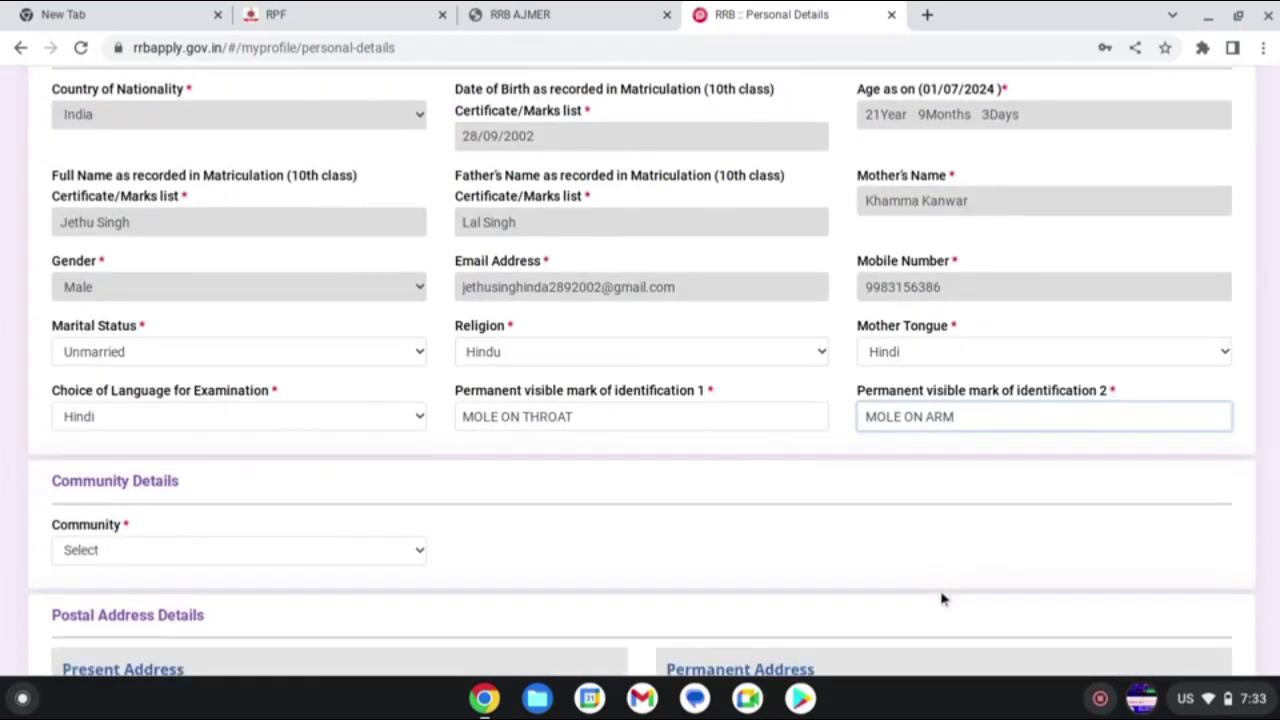
{"action": "scroll", "coordinate": [942, 598], "scroll_direction": "down", "scroll_amount": 1}
- Set community to UR (Unreserved) and the present address to RAJASTHAN, Jodhpur Gramin
{"action": "left_click", "coordinate": [199, 466]}
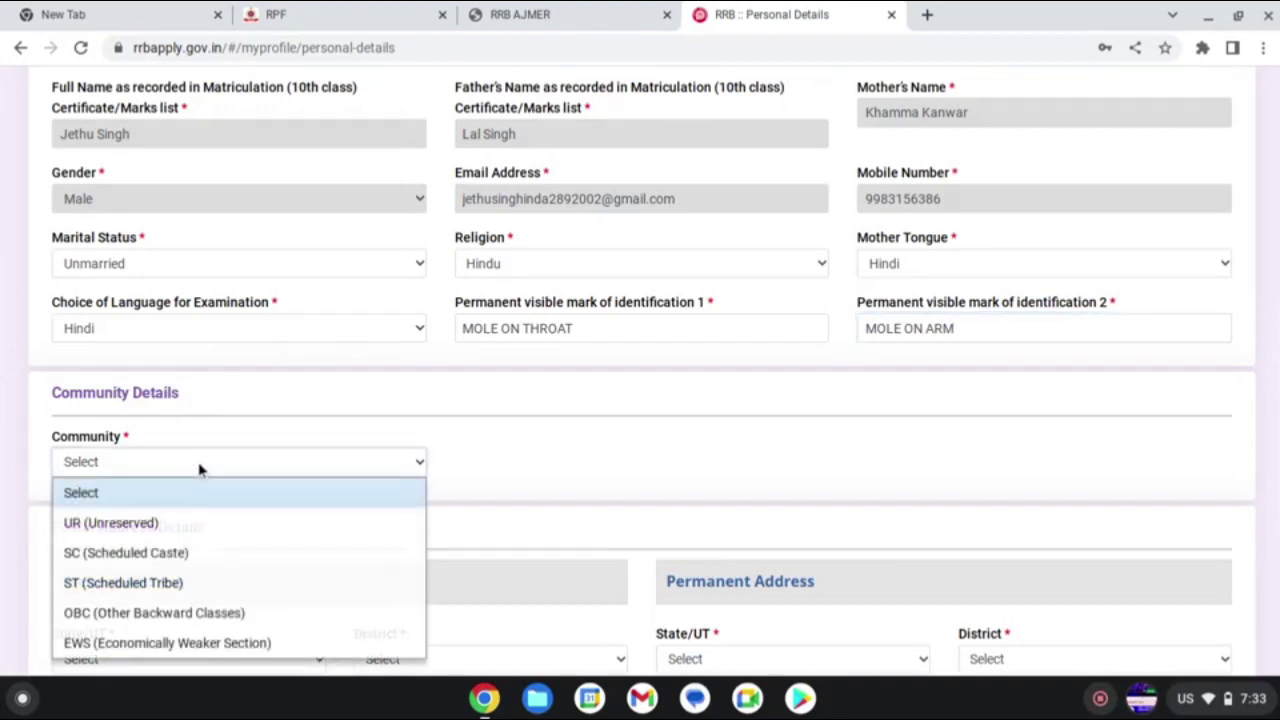
{"action": "left_click", "coordinate": [184, 526]}
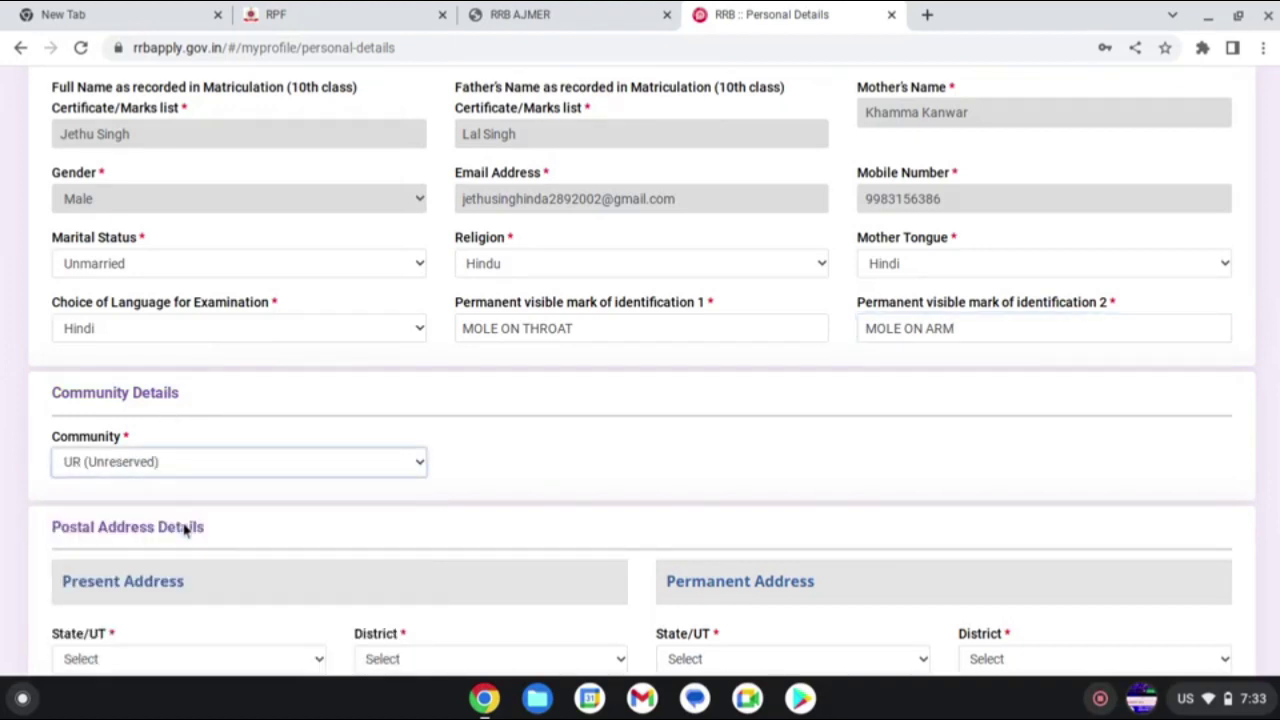
{"action": "scroll", "coordinate": [209, 514], "scroll_direction": "down", "scroll_amount": 2}
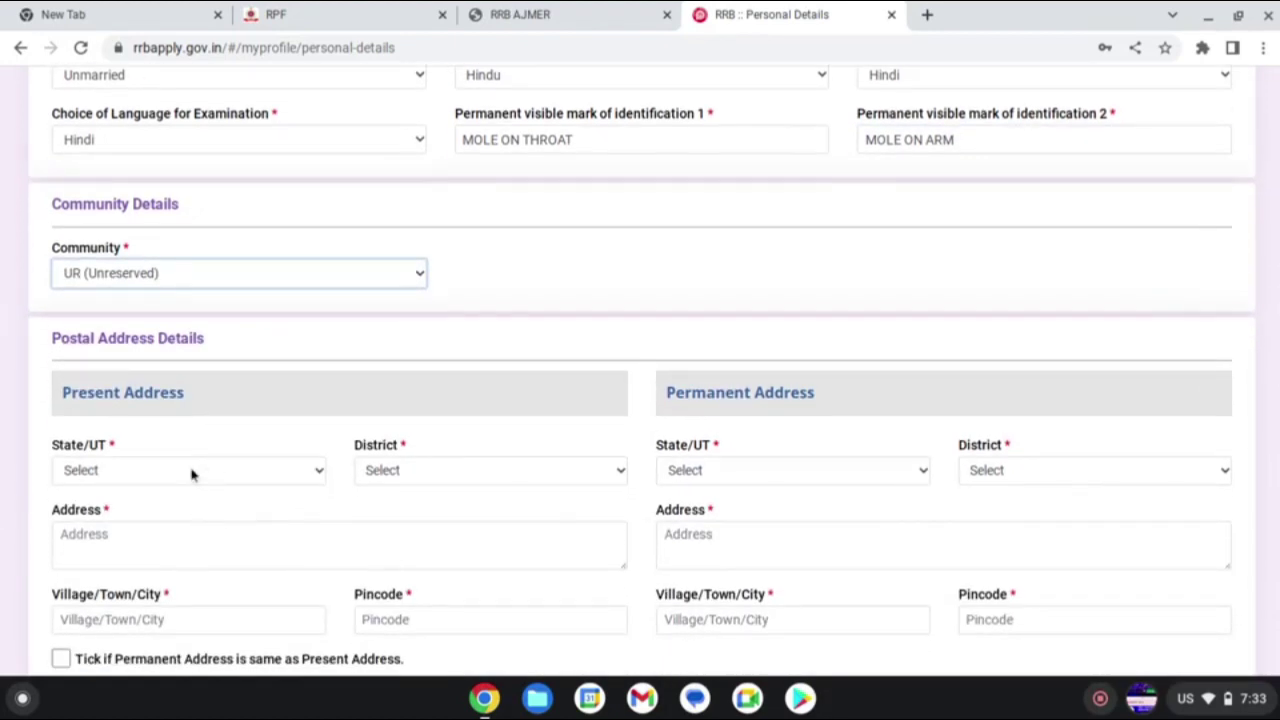
{"action": "left_click", "coordinate": [192, 475]}
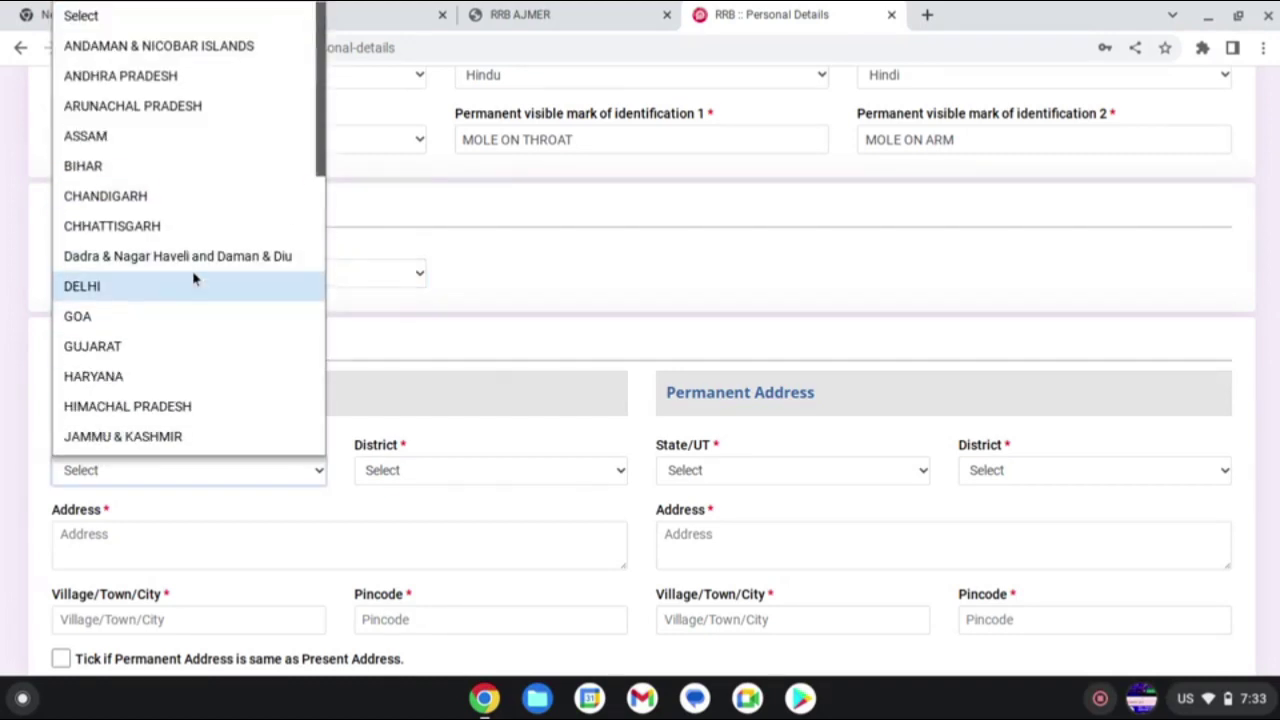
{"action": "scroll", "coordinate": [194, 279], "scroll_direction": "down", "scroll_amount": 7}
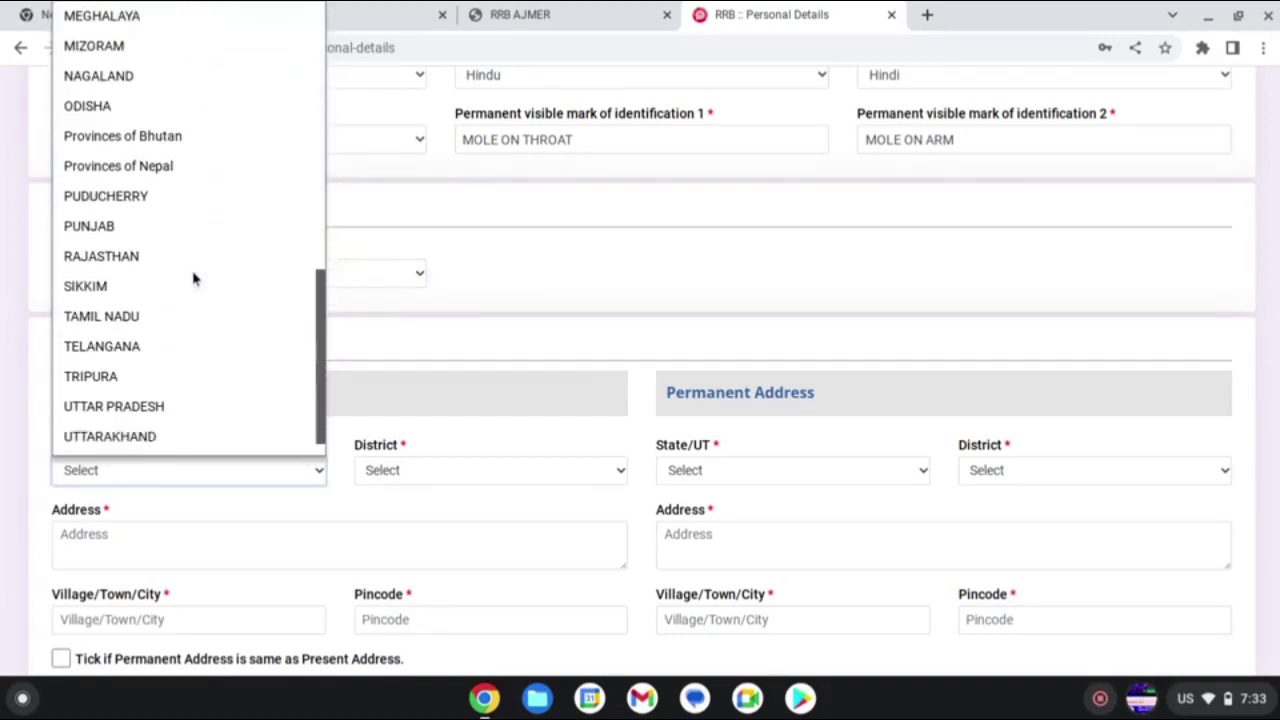
{"action": "scroll", "coordinate": [194, 279], "scroll_direction": "down", "scroll_amount": 1}
{"action": "left_click", "coordinate": [160, 236]}
{"action": "left_click", "coordinate": [416, 475]}
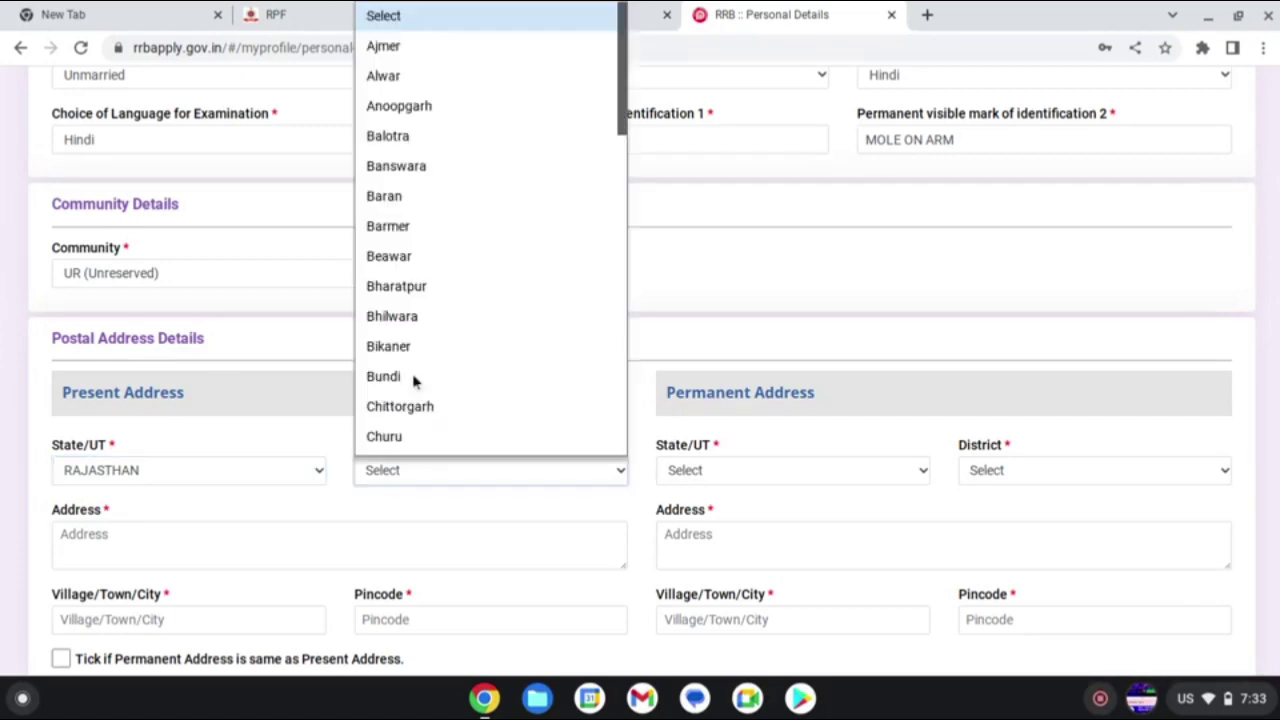
{"action": "scroll", "coordinate": [434, 390], "scroll_direction": "down", "scroll_amount": 3}
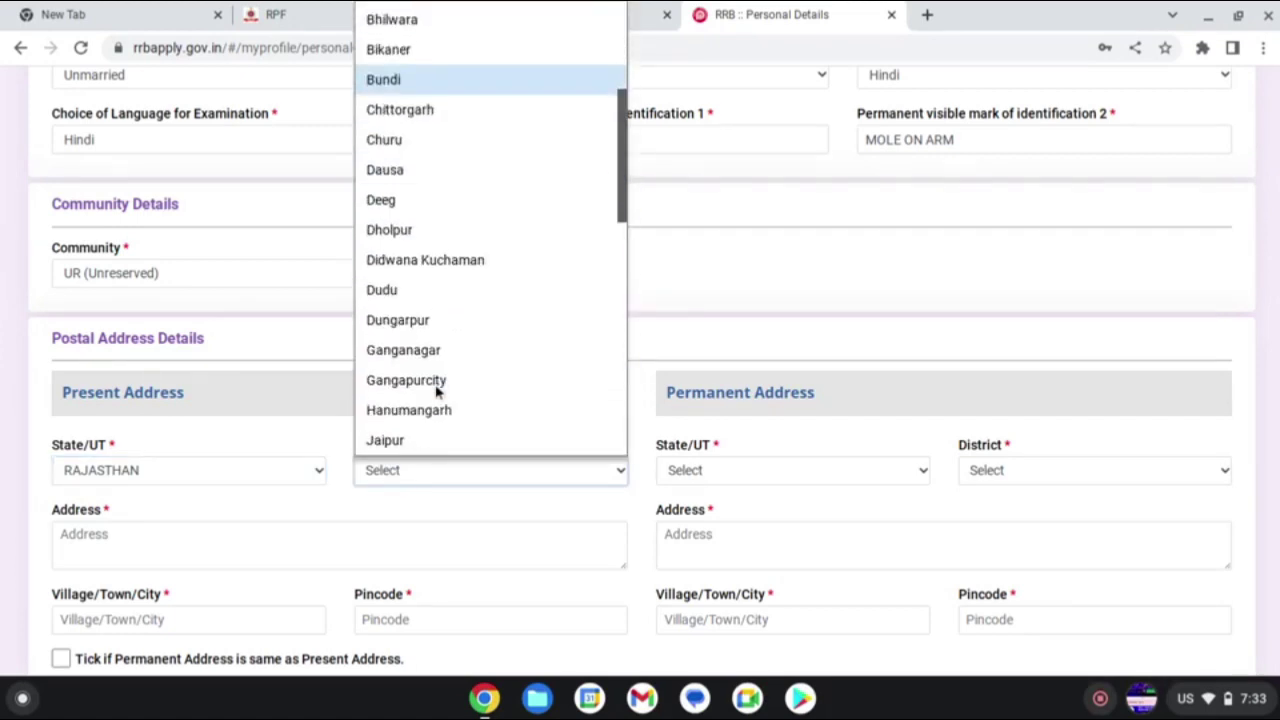
{"action": "scroll", "coordinate": [436, 392], "scroll_direction": "down", "scroll_amount": 5}
{"action": "scroll", "coordinate": [434, 392], "scroll_direction": "up", "scroll_amount": 1}
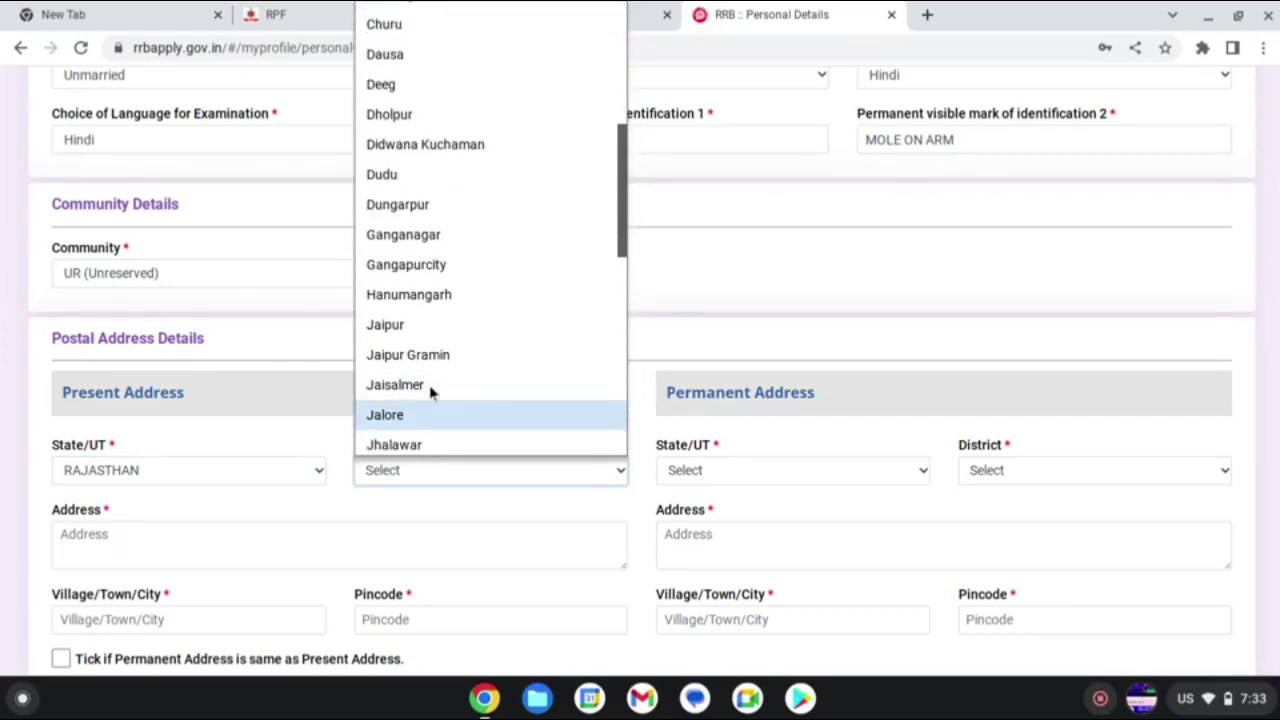
{"action": "scroll", "coordinate": [432, 392], "scroll_direction": "down", "scroll_amount": 6}
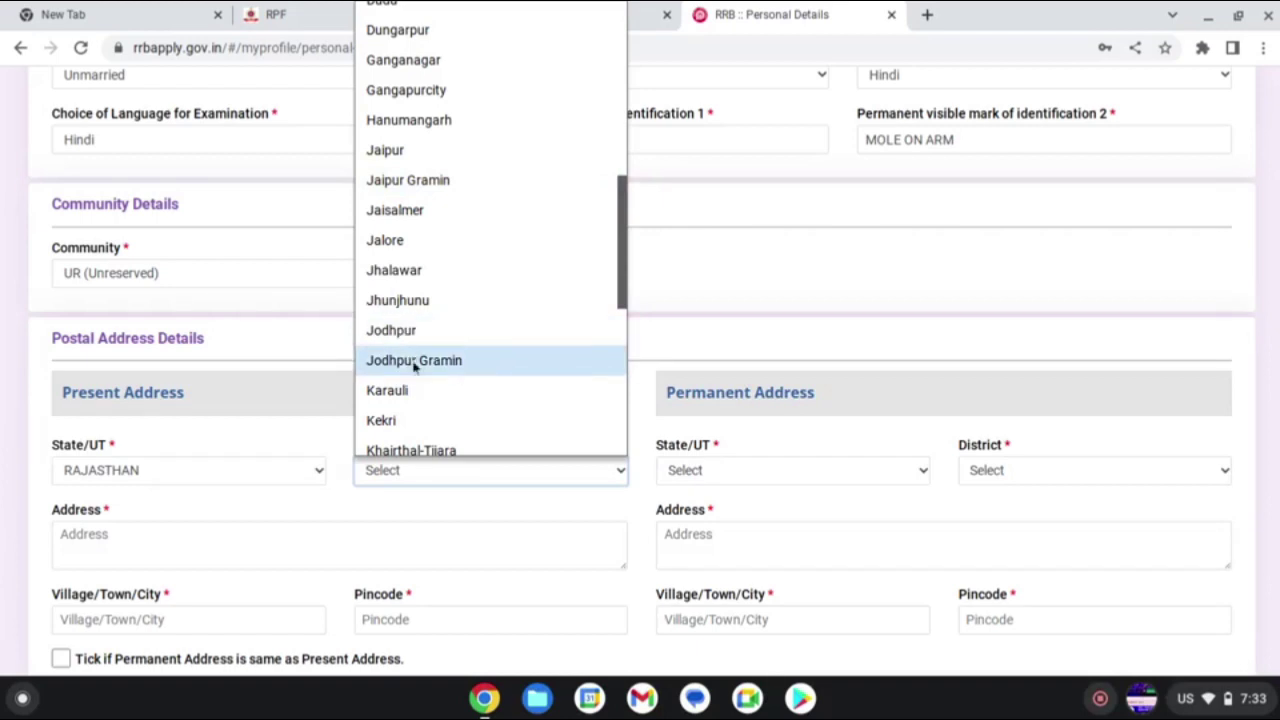
{"action": "left_click", "coordinate": [414, 362]}
- Set the permanent address state to RAJASTHAN and district to Jodhpur Gramin
{"action": "left_click", "coordinate": [704, 472]}
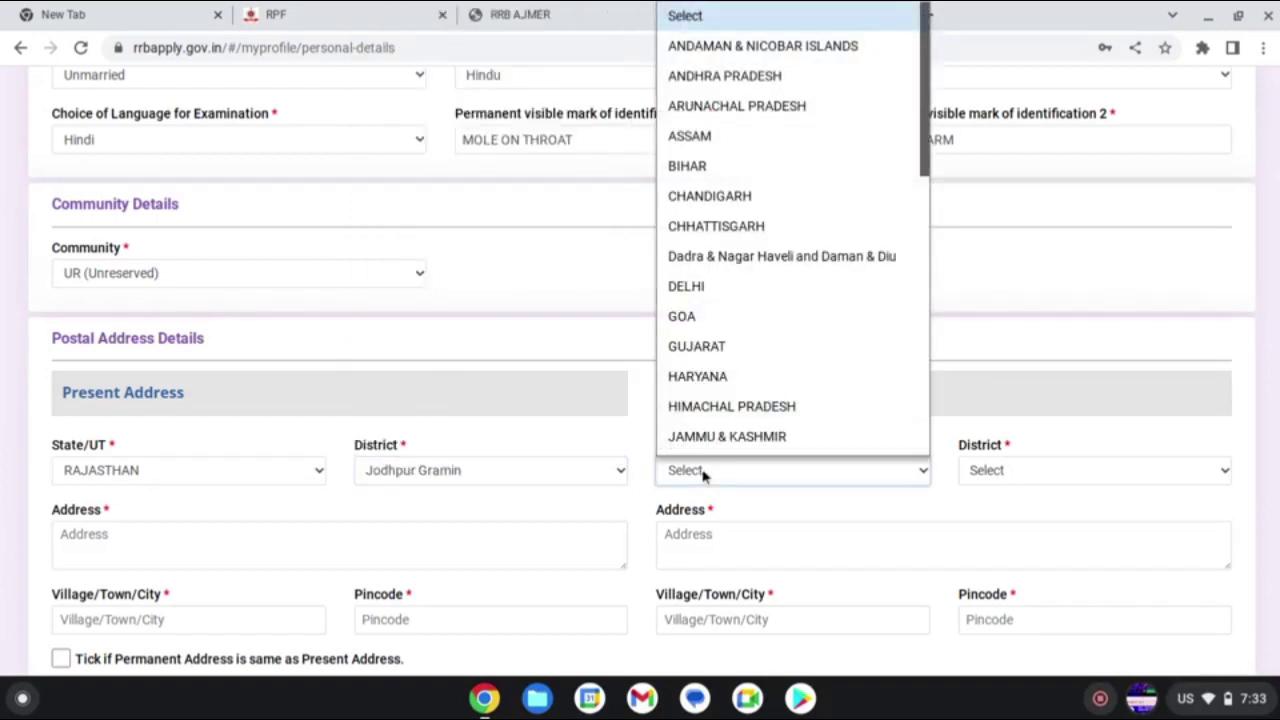
{"action": "left_click", "coordinate": [704, 472]}
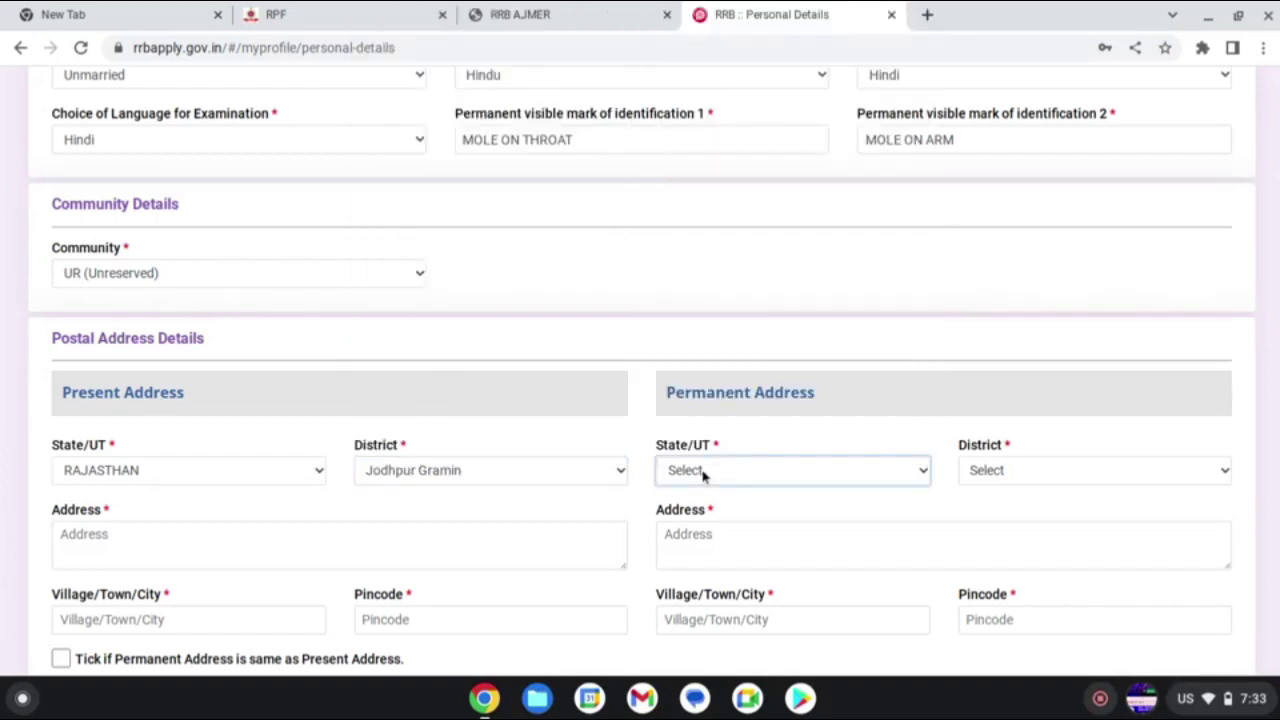
{"action": "left_click", "coordinate": [704, 472]}
{"action": "scroll", "coordinate": [723, 260], "scroll_direction": "down", "scroll_amount": 7}
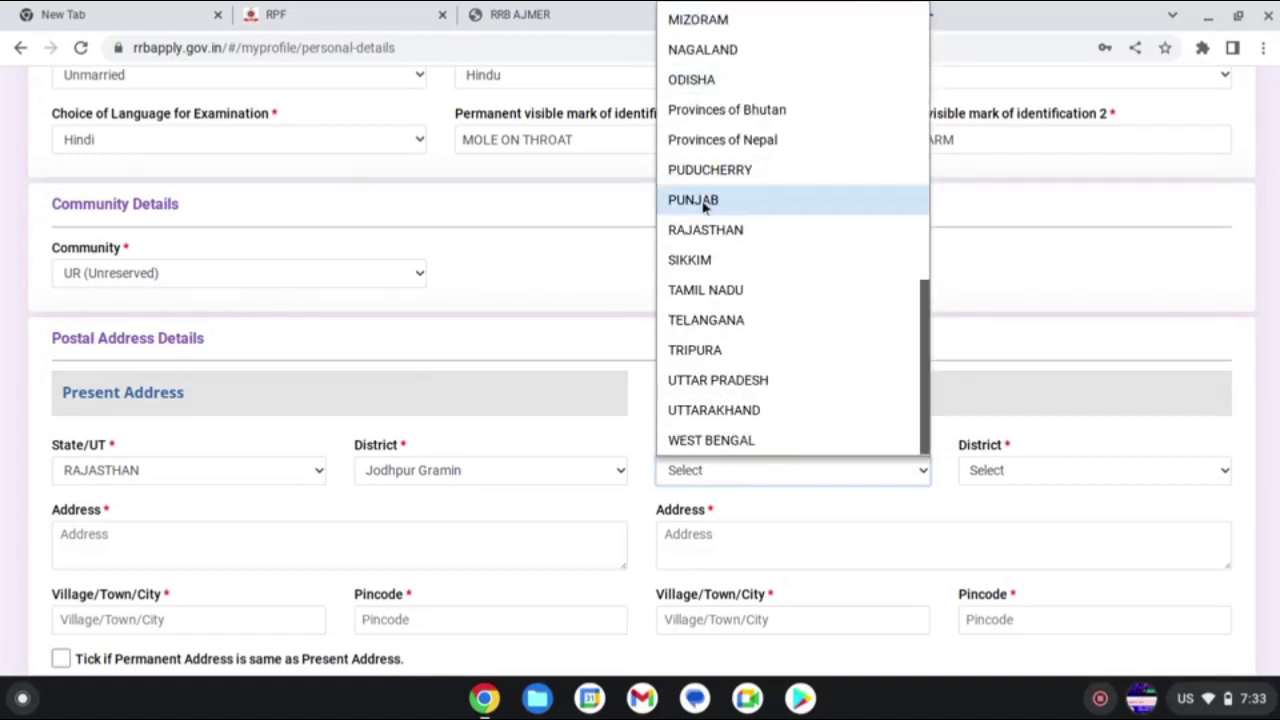
{"action": "left_click", "coordinate": [704, 236]}
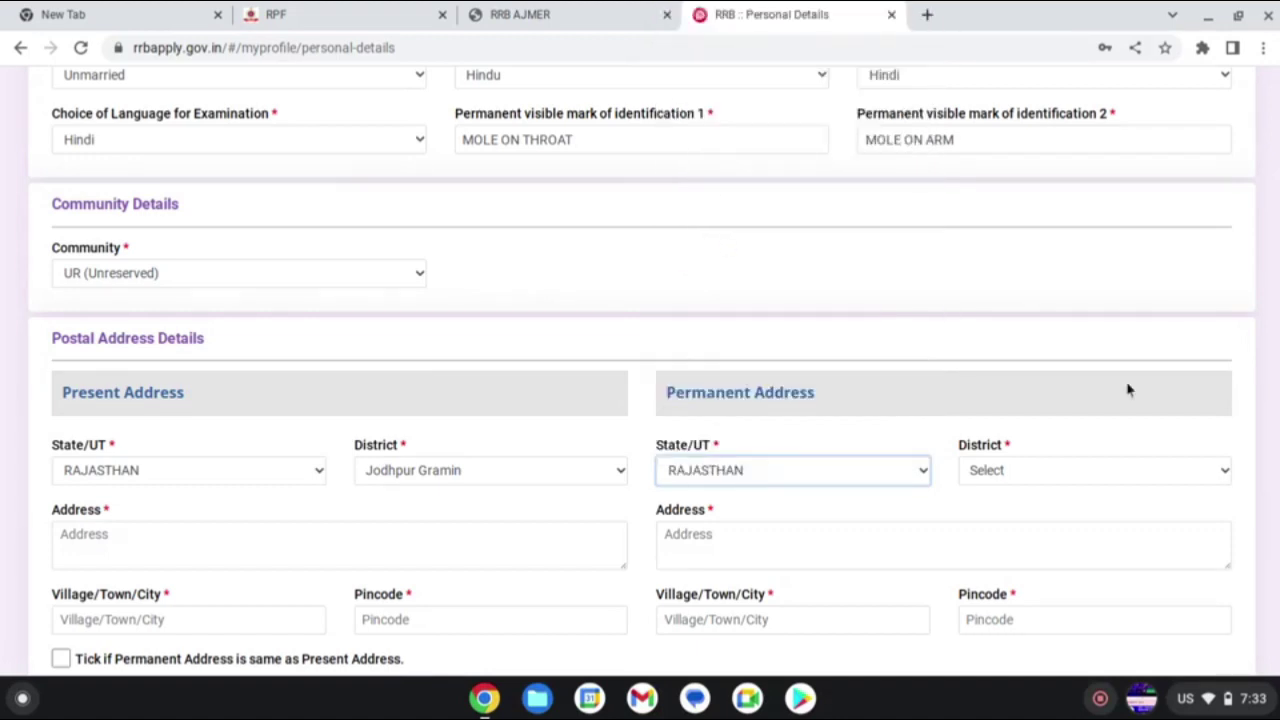
{"action": "left_click", "coordinate": [1140, 472]}
{"action": "scroll", "coordinate": [1054, 263], "scroll_direction": "down", "scroll_amount": 10}
{"action": "scroll", "coordinate": [1054, 263], "scroll_direction": "up", "scroll_amount": 6}
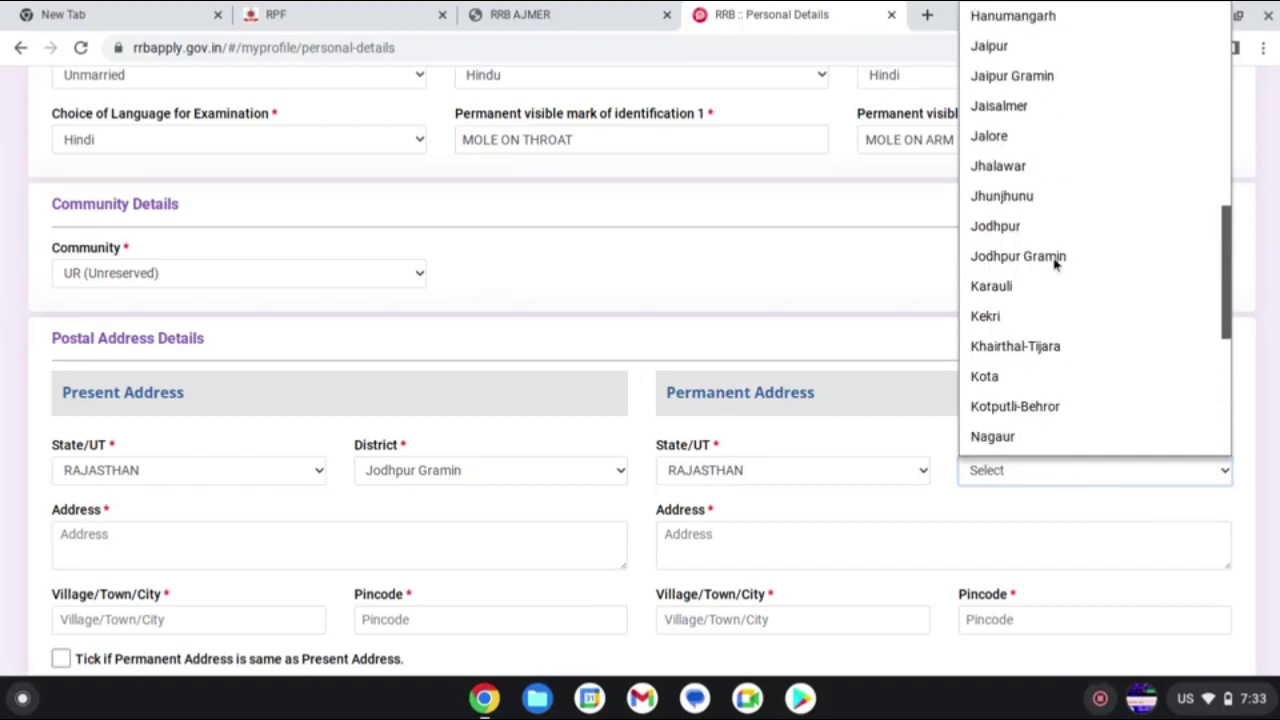
{"action": "left_click", "coordinate": [1052, 258]}
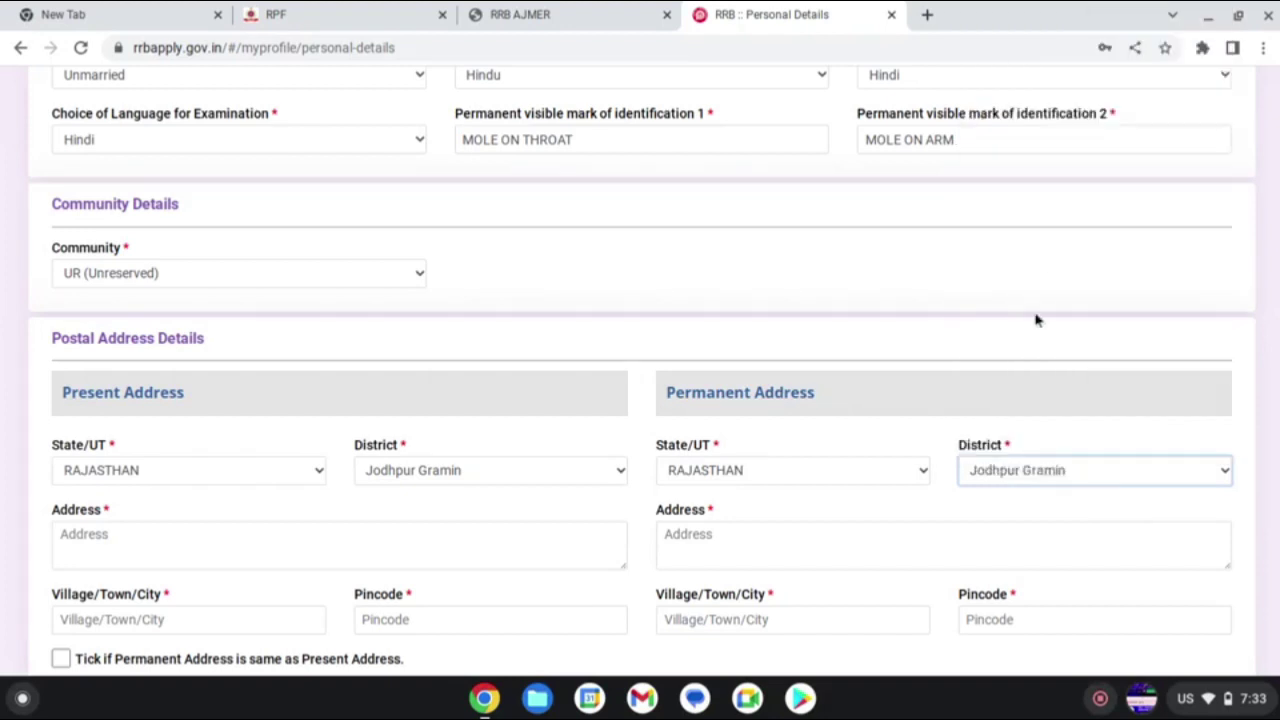
{"action": "left_click", "coordinate": [160, 558]}
- Fill both addresses from saved suggestions and mark permanent address same as present
{"action": "type", "text": "R"}
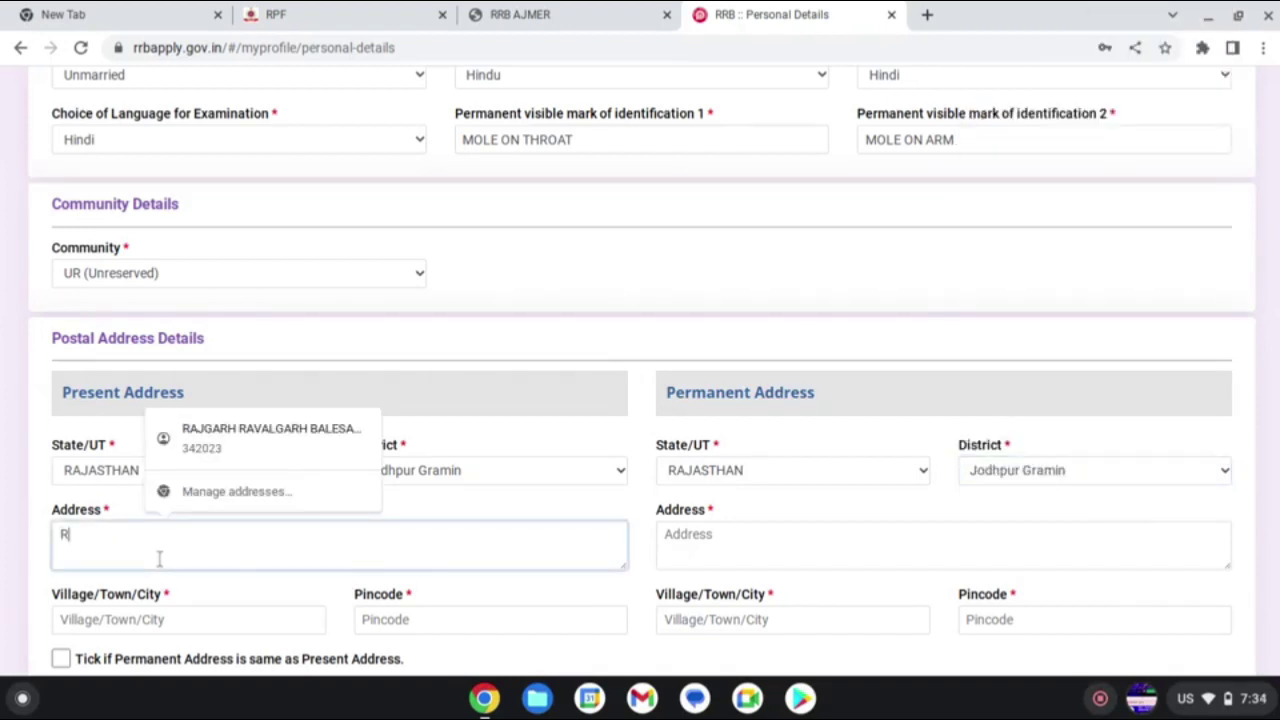
{"action": "left_click", "coordinate": [251, 443]}
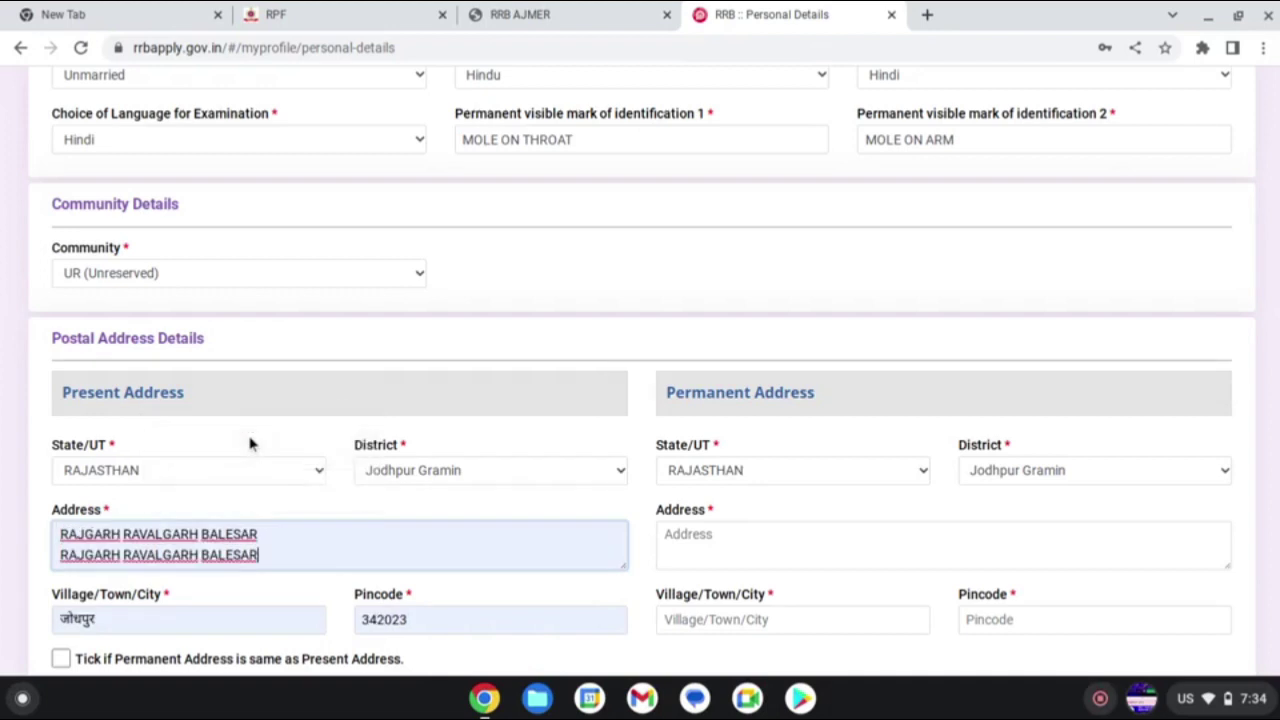
{"action": "left_click", "coordinate": [703, 543]}
{"action": "left_click", "coordinate": [794, 449]}
{"action": "scroll", "coordinate": [621, 591], "scroll_direction": "down", "scroll_amount": 2}
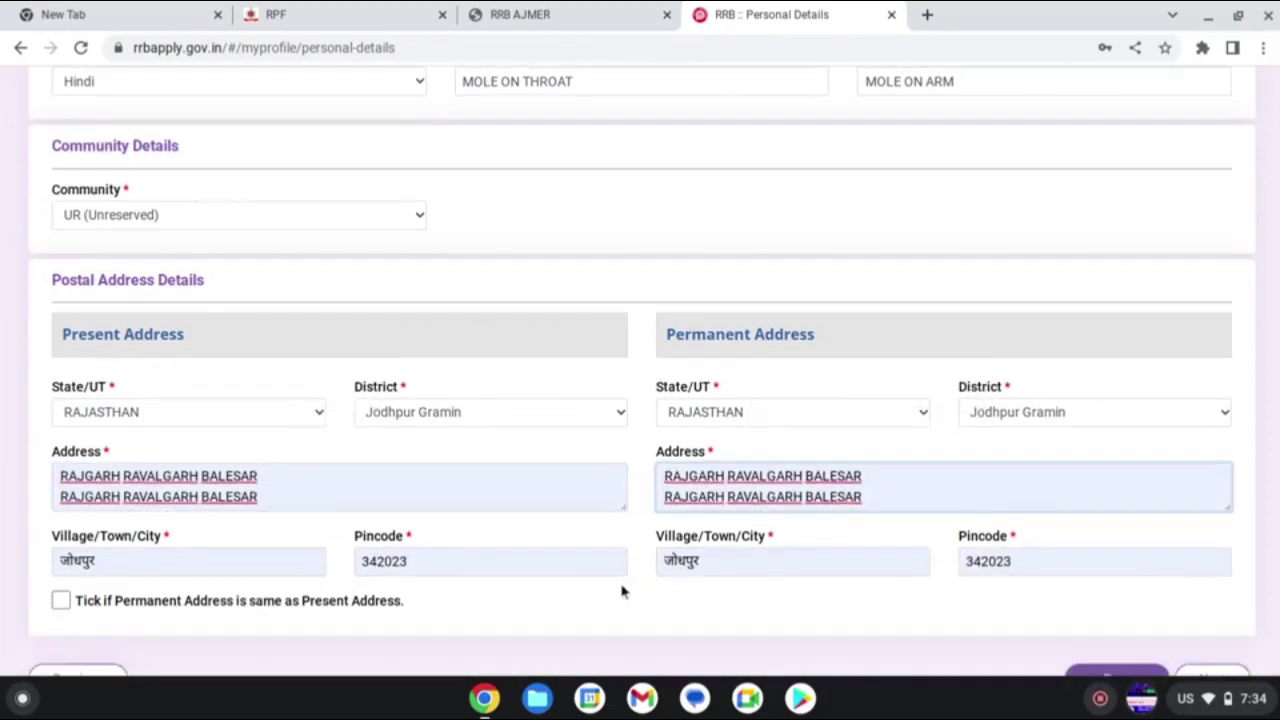
{"action": "scroll", "coordinate": [622, 591], "scroll_direction": "down", "scroll_amount": 1}
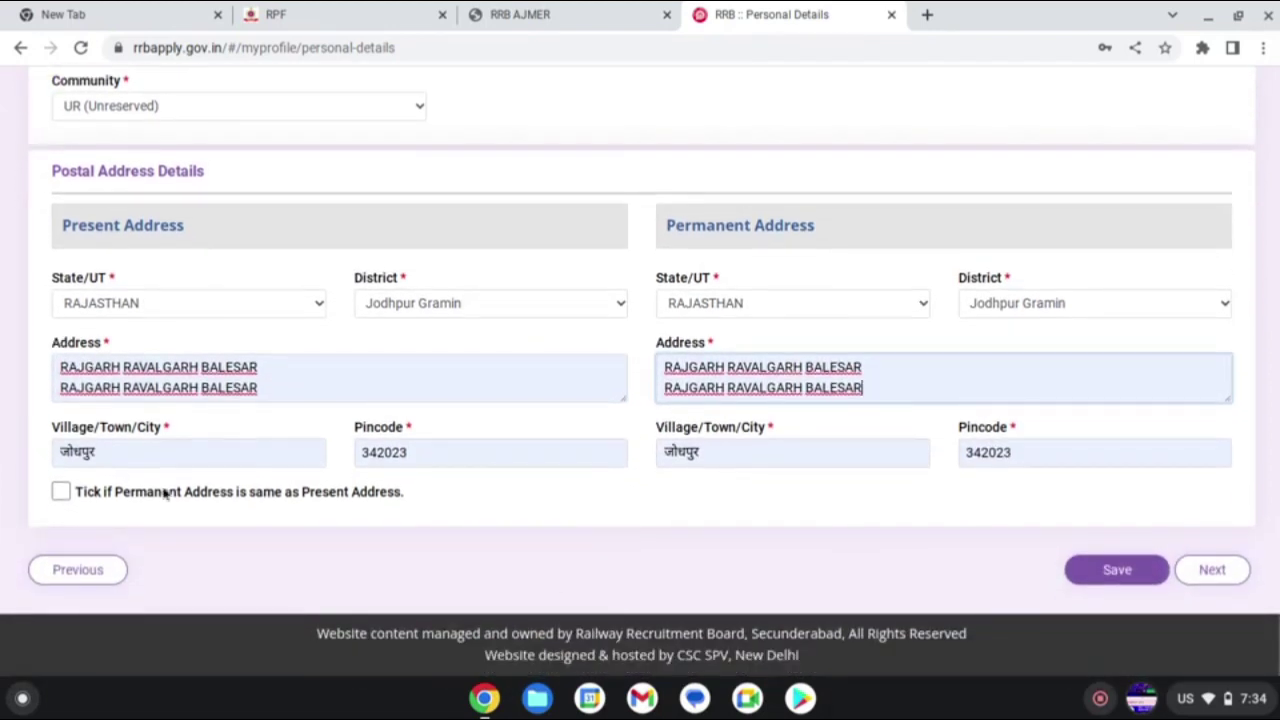
{"action": "left_click", "coordinate": [60, 491]}
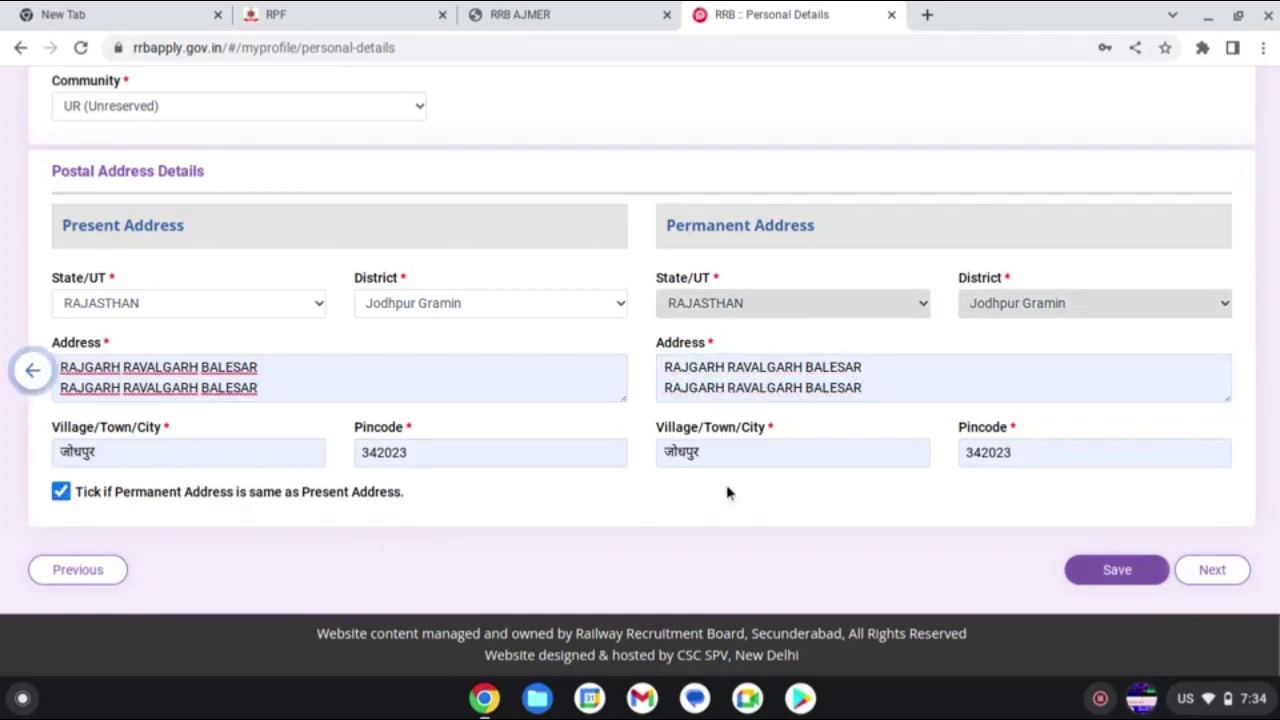
- Save the personal details and continue, hitting the error demanding the village name in English
{"action": "left_click", "coordinate": [1094, 569]}
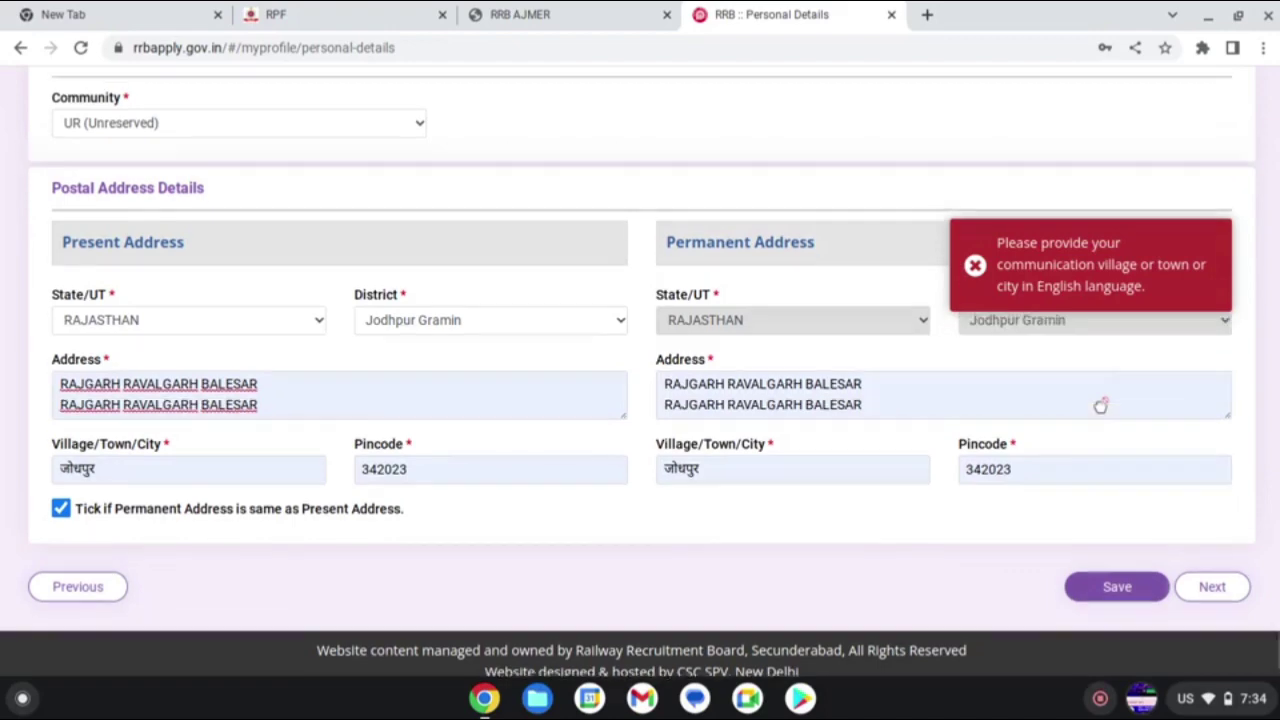
{"action": "scroll", "coordinate": [1100, 406], "scroll_direction": "up", "scroll_amount": 3}
{"action": "scroll", "coordinate": [1100, 406], "scroll_direction": "down", "scroll_amount": 2}
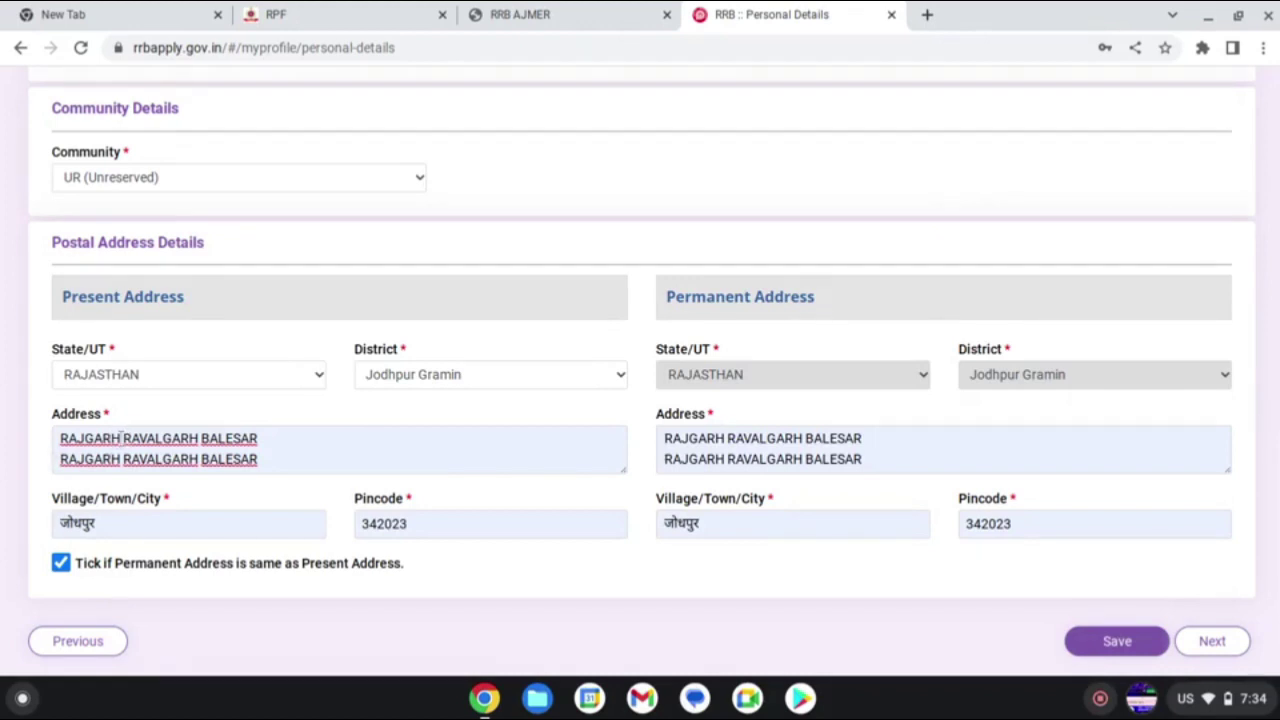
{"action": "left_click", "coordinate": [127, 438]}
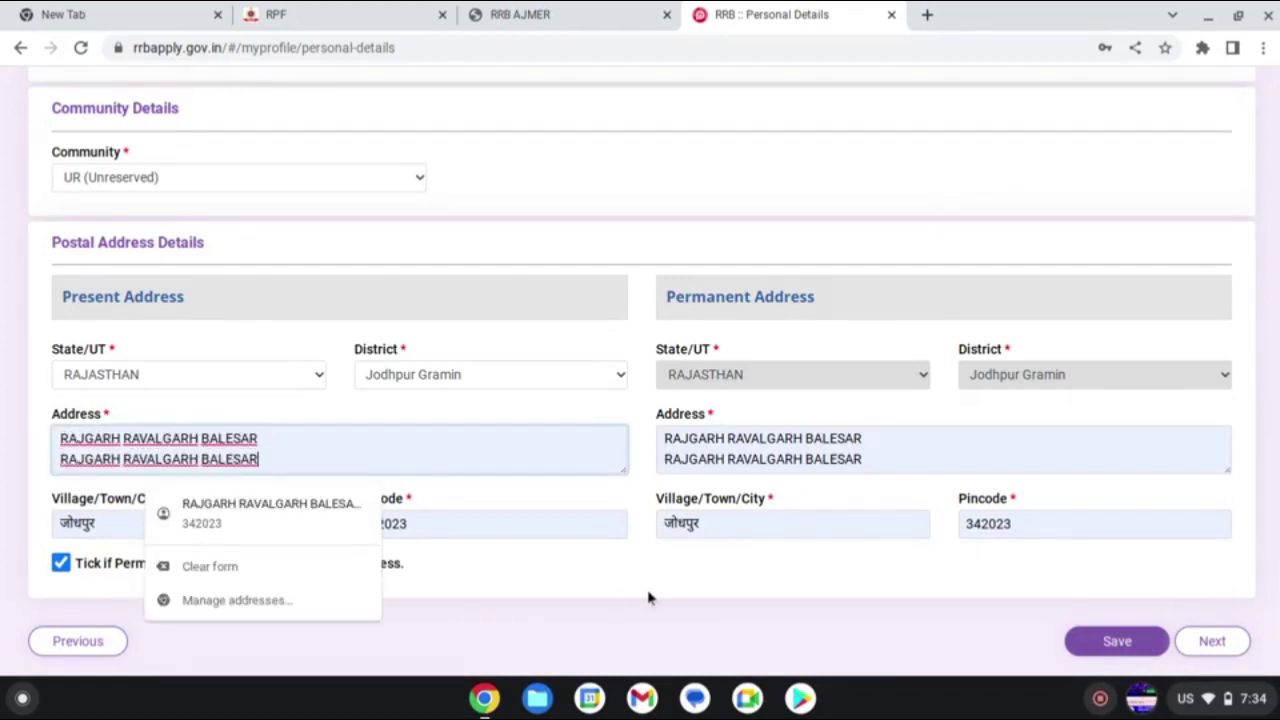
{"action": "left_click", "coordinate": [1220, 645]}
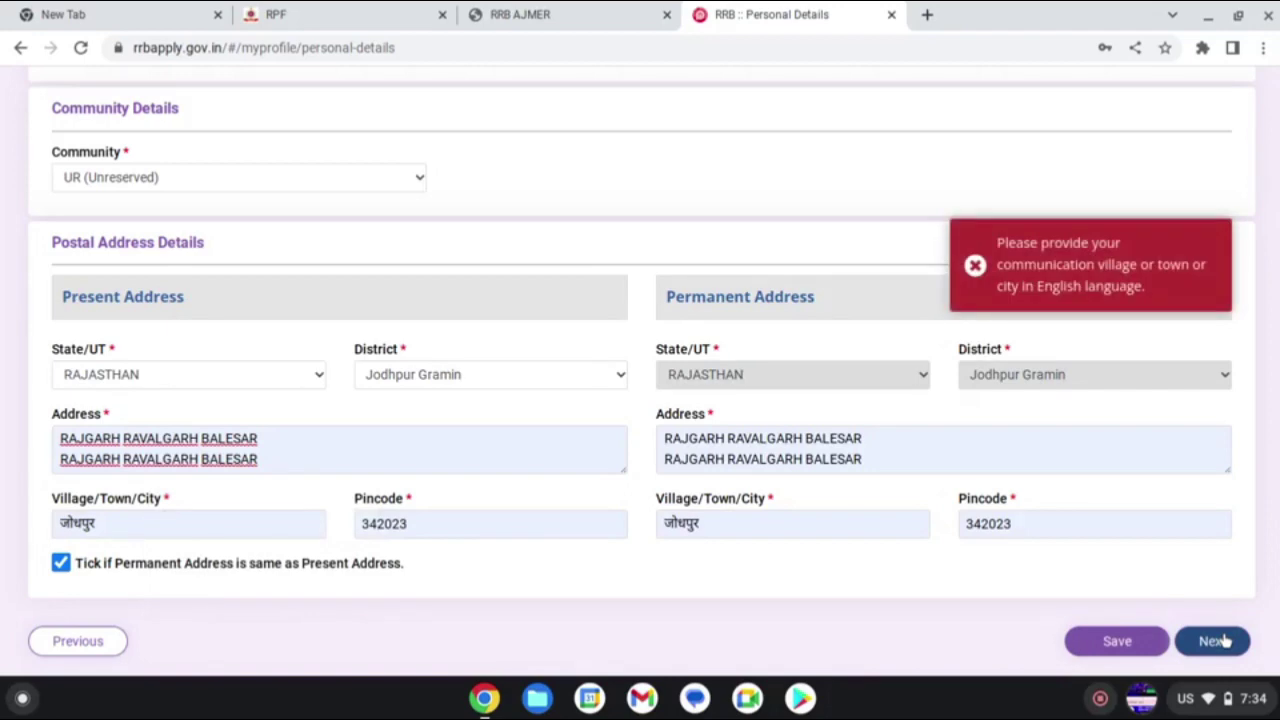
- Replace the Hindi village name in the present address with 'Rajgarh Balesar'
{"action": "scroll", "coordinate": [588, 455], "scroll_direction": "up", "scroll_amount": 2}
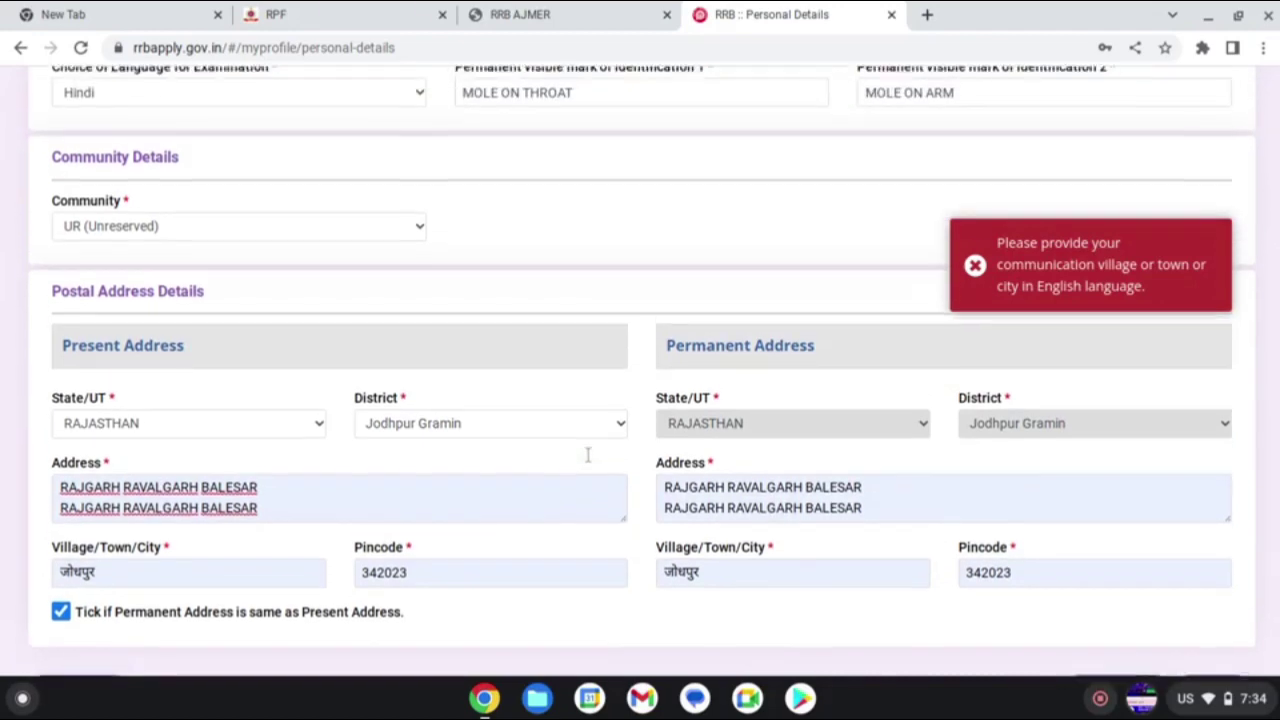
{"action": "scroll", "coordinate": [588, 455], "scroll_direction": "down", "scroll_amount": 1}
{"action": "scroll", "coordinate": [588, 455], "scroll_direction": "down", "scroll_amount": 2}
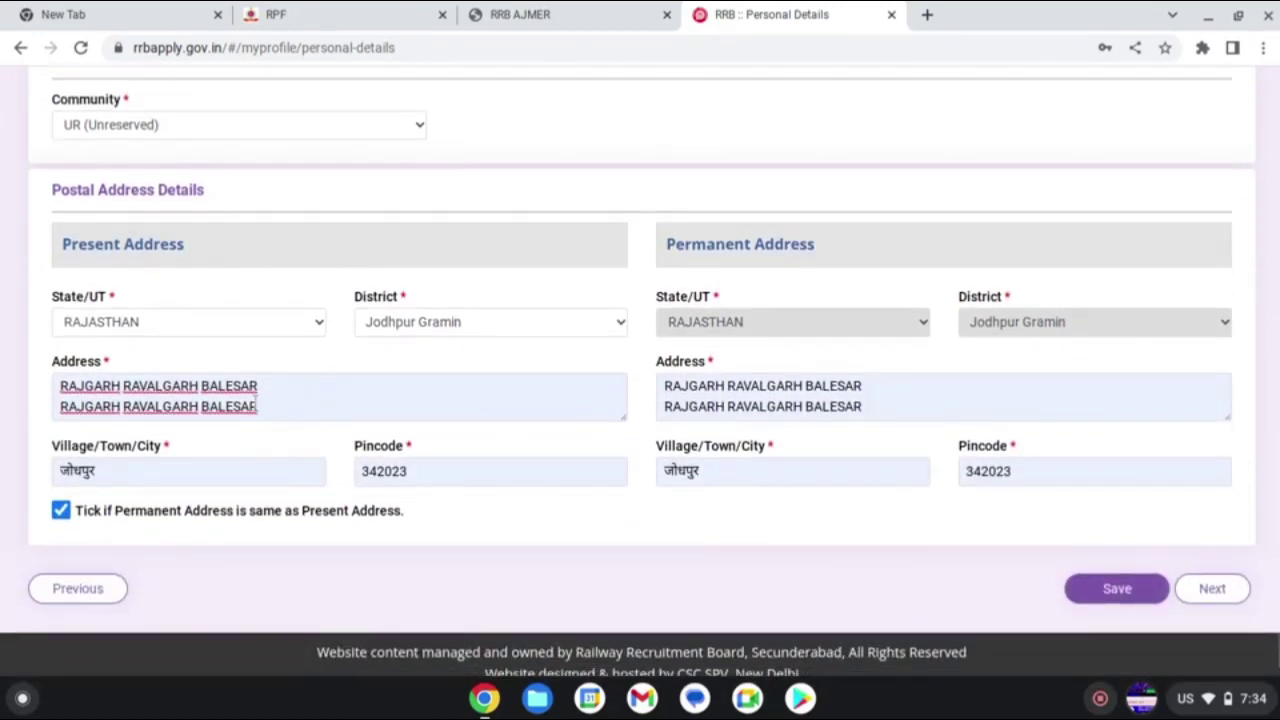
{"action": "left_click", "coordinate": [255, 468]}
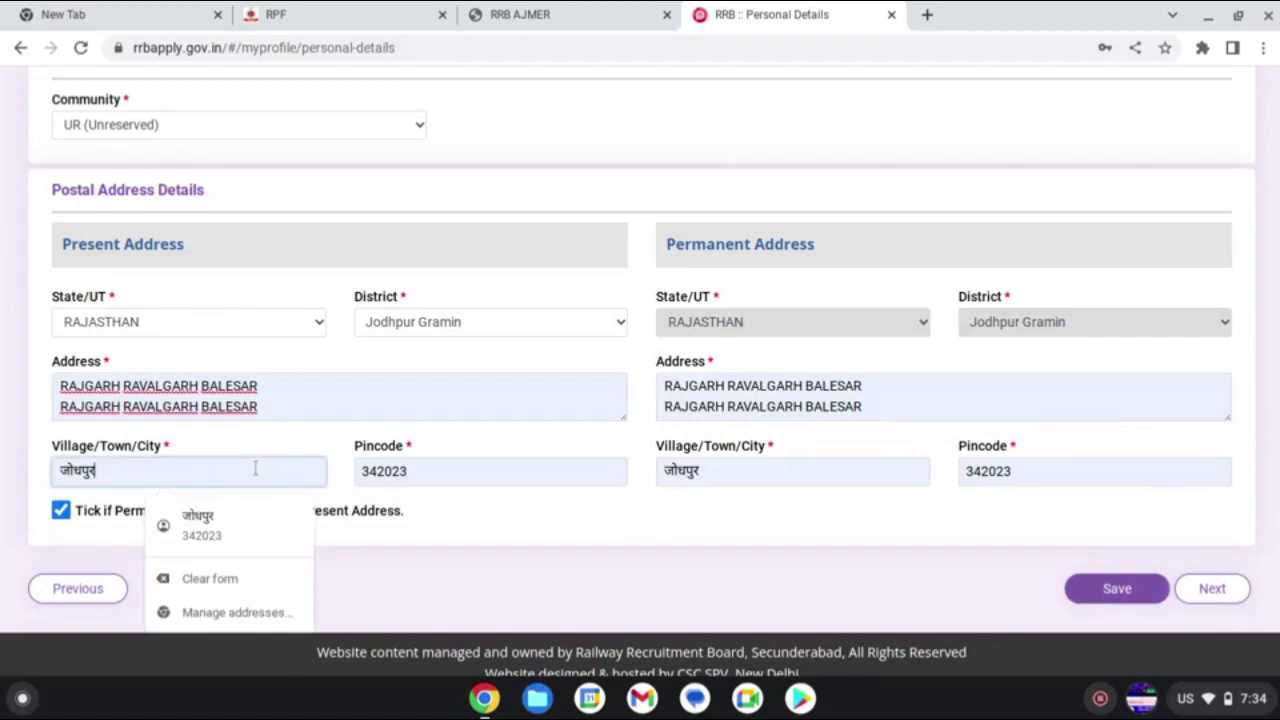
{"action": "key", "text": "BackSpace"}
{"action": "key", "text": "BackSpace"}
{"action": "key", "text": "BackSpace"}
{"action": "key", "text": "BackSpace"}
{"action": "key", "text": "BackSpace"}
{"action": "key", "text": "BackSpace"}
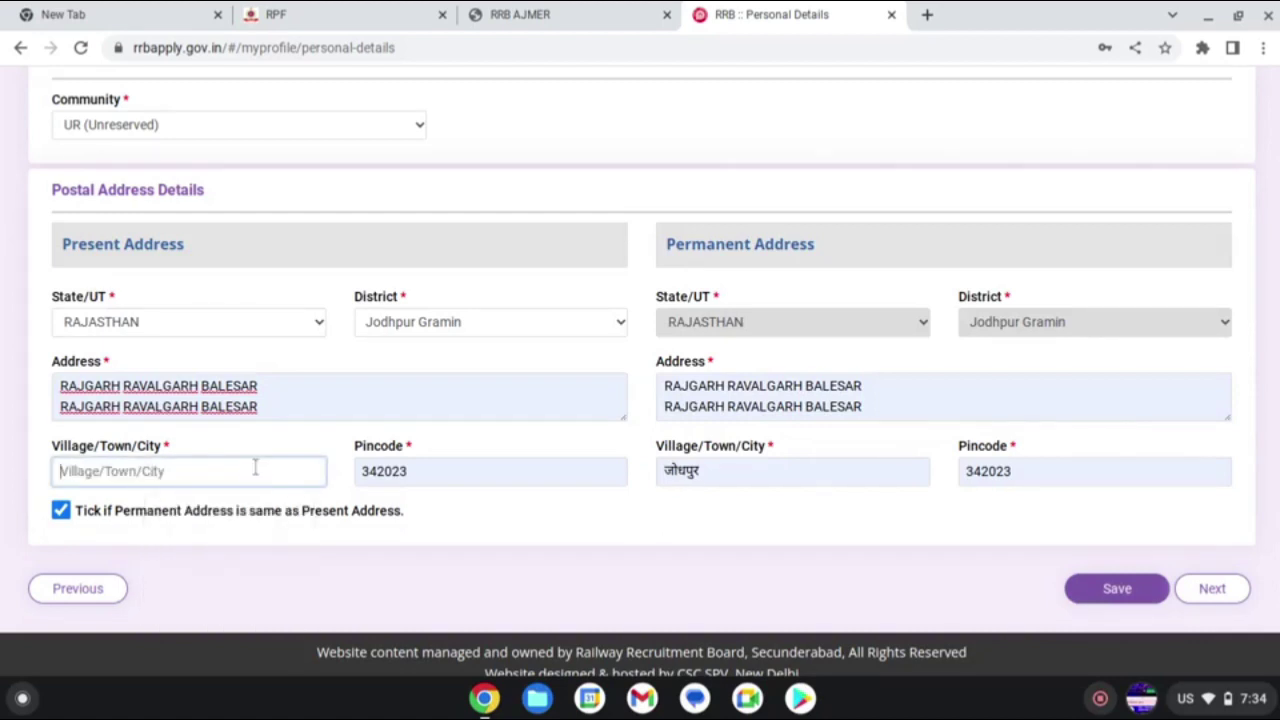
{"action": "type", "text": "Raj"}
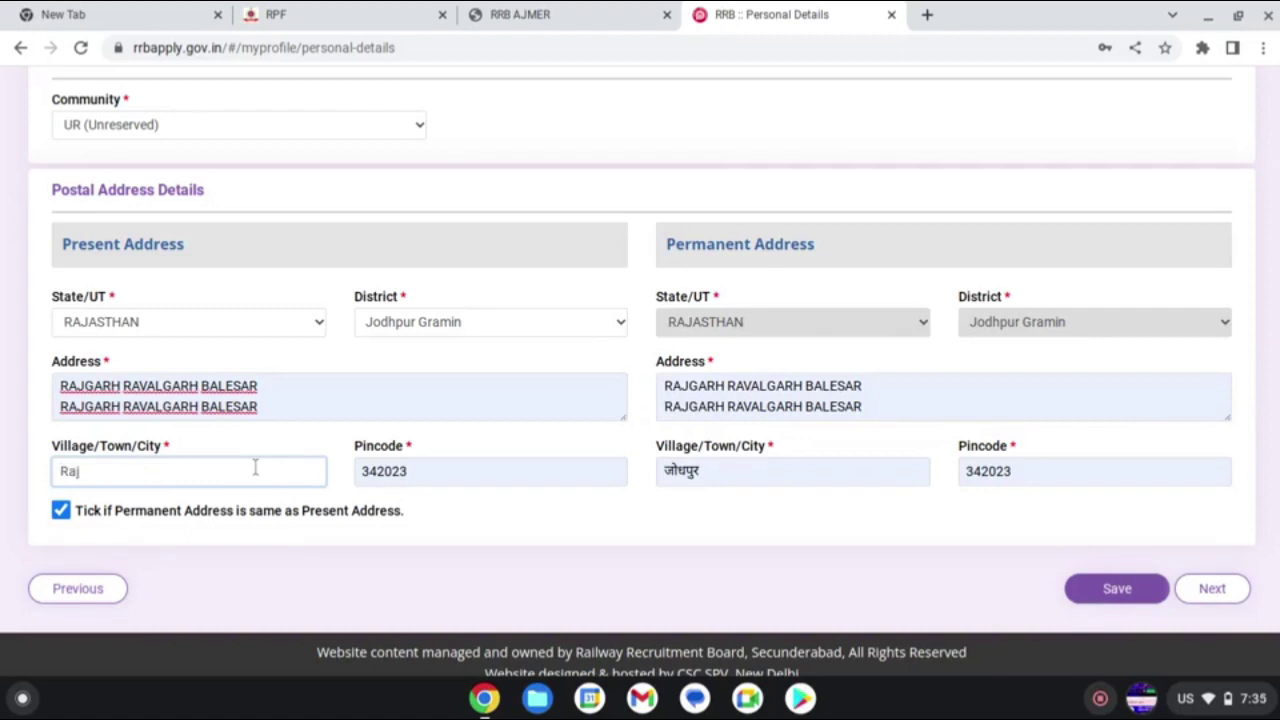
{"action": "type", "text": "garh Balesar"}
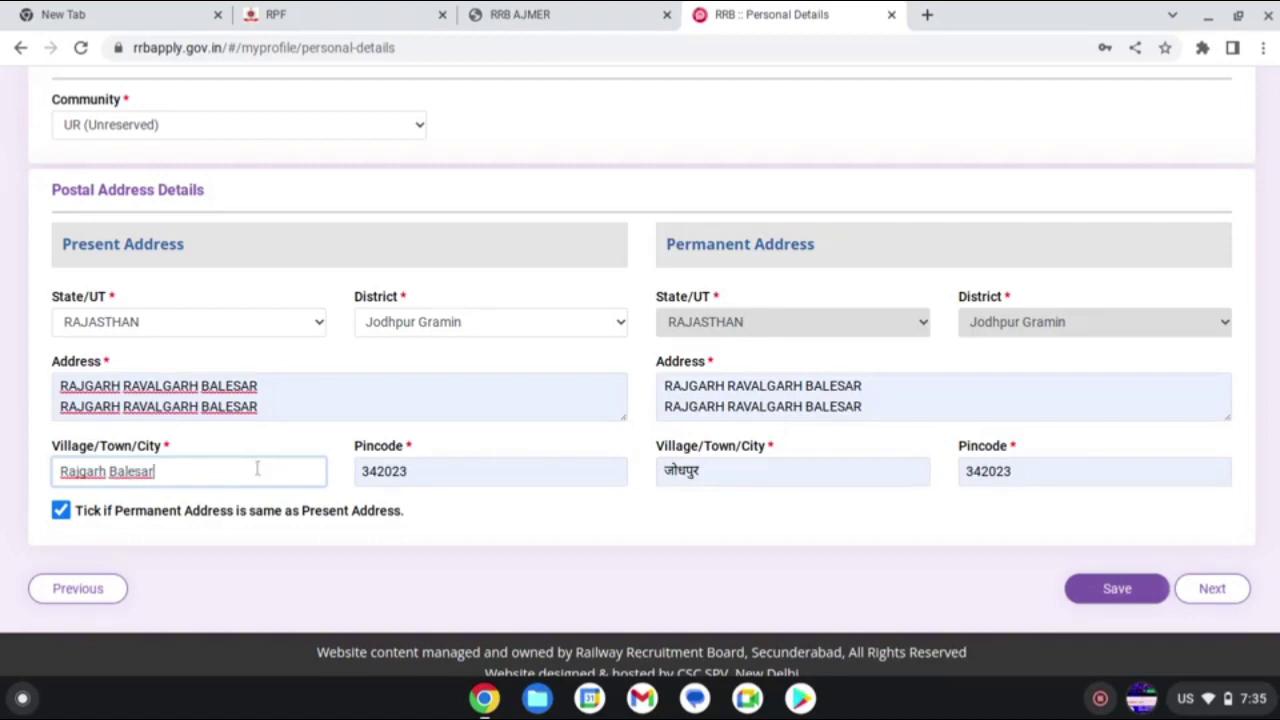
- Set pincode 342023, copy present address to permanent, then save and go to Other Details
{"action": "left_click", "coordinate": [734, 471]}
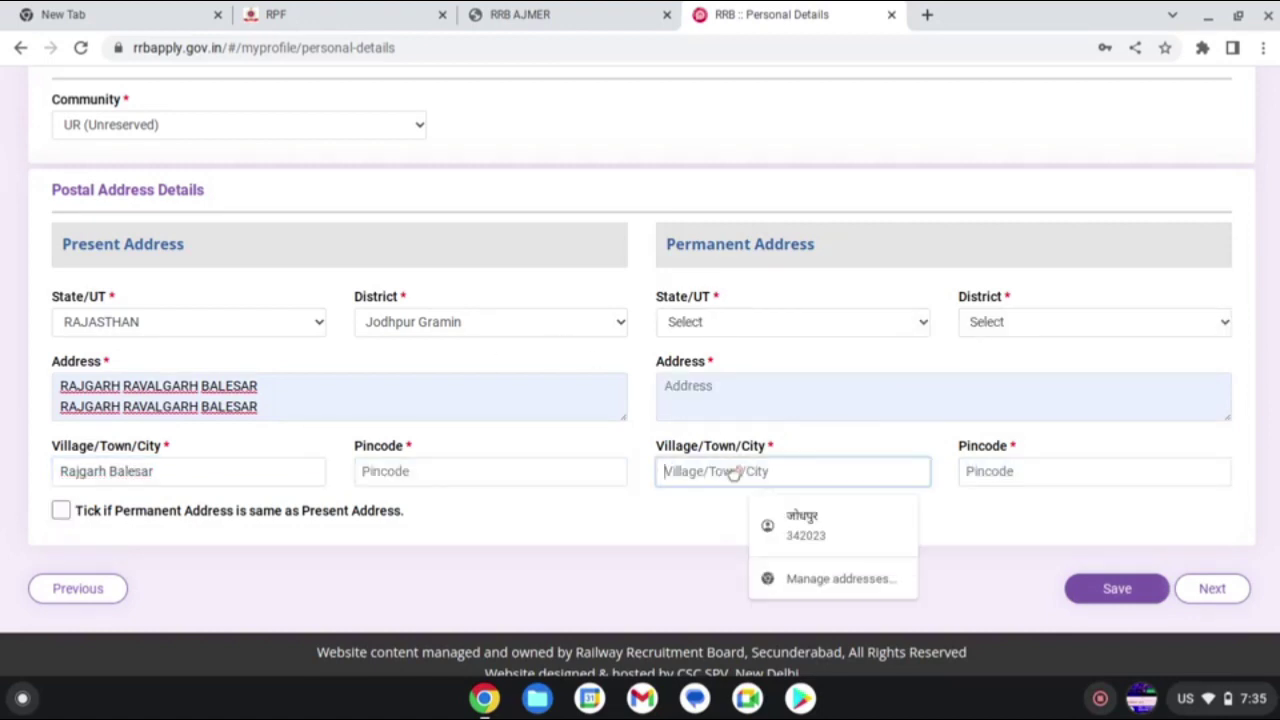
{"action": "left_click", "coordinate": [63, 512]}
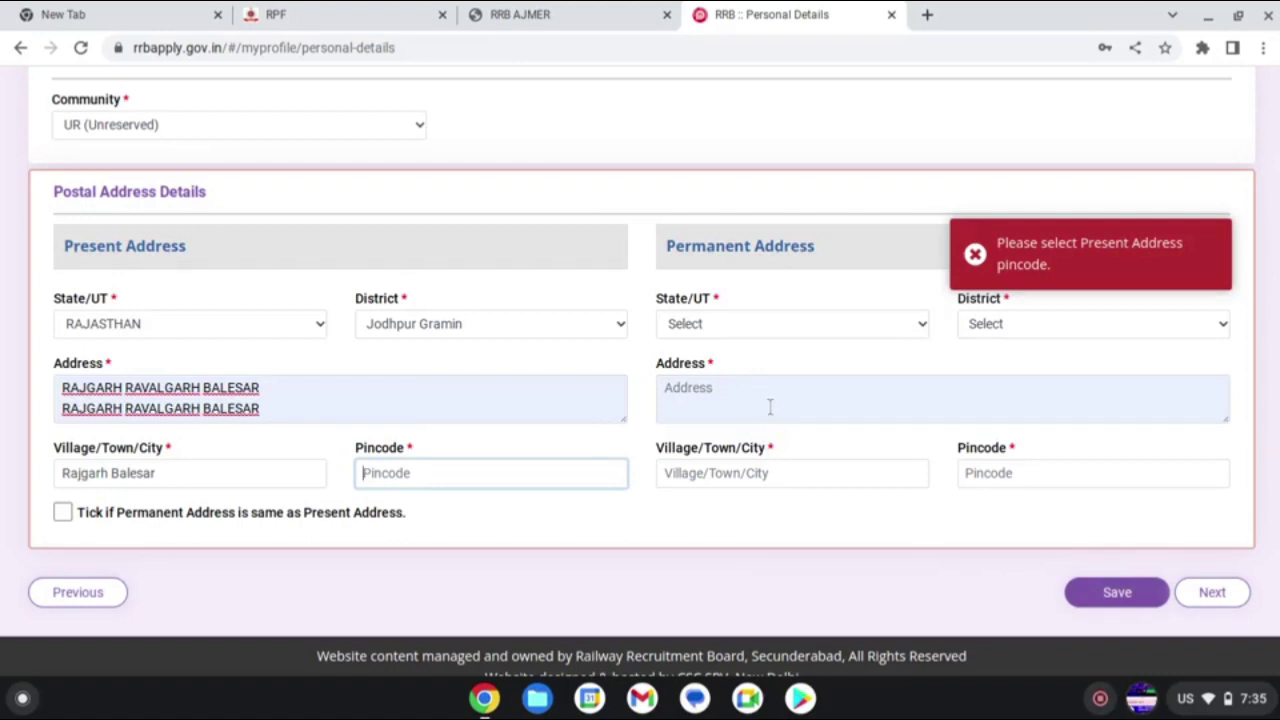
{"action": "left_click", "coordinate": [445, 458]}
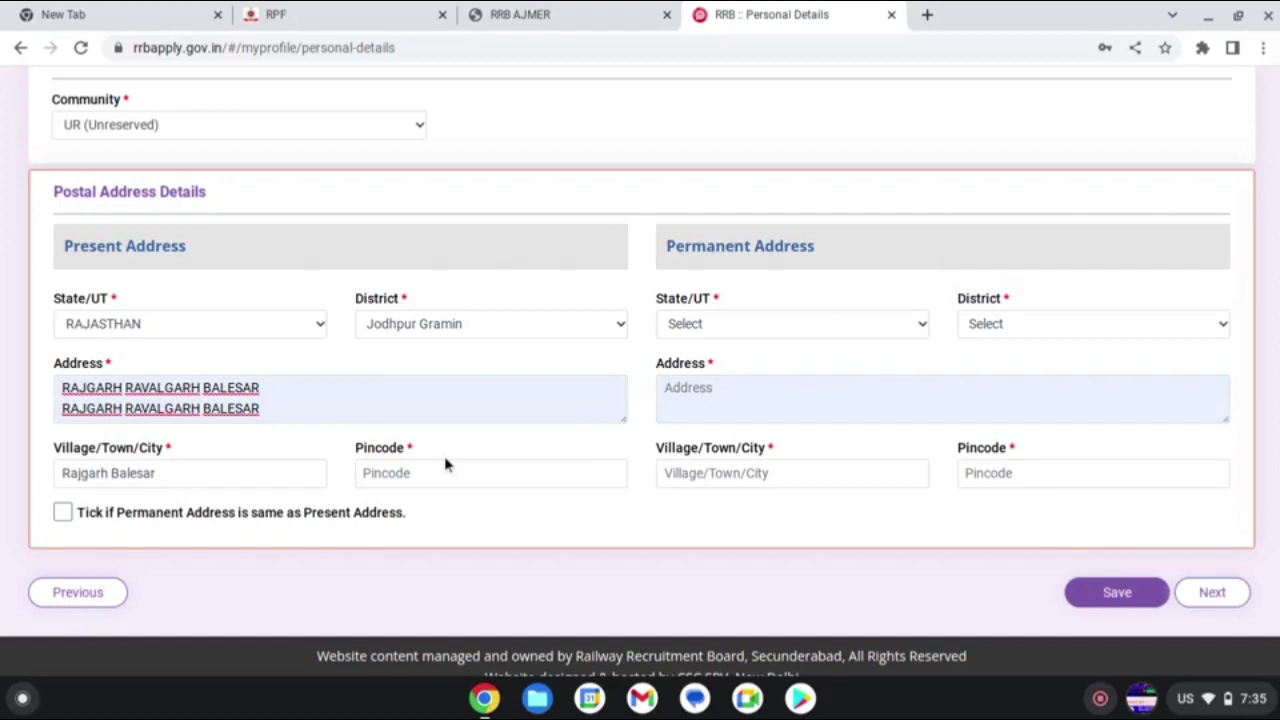
{"action": "left_click", "coordinate": [424, 464]}
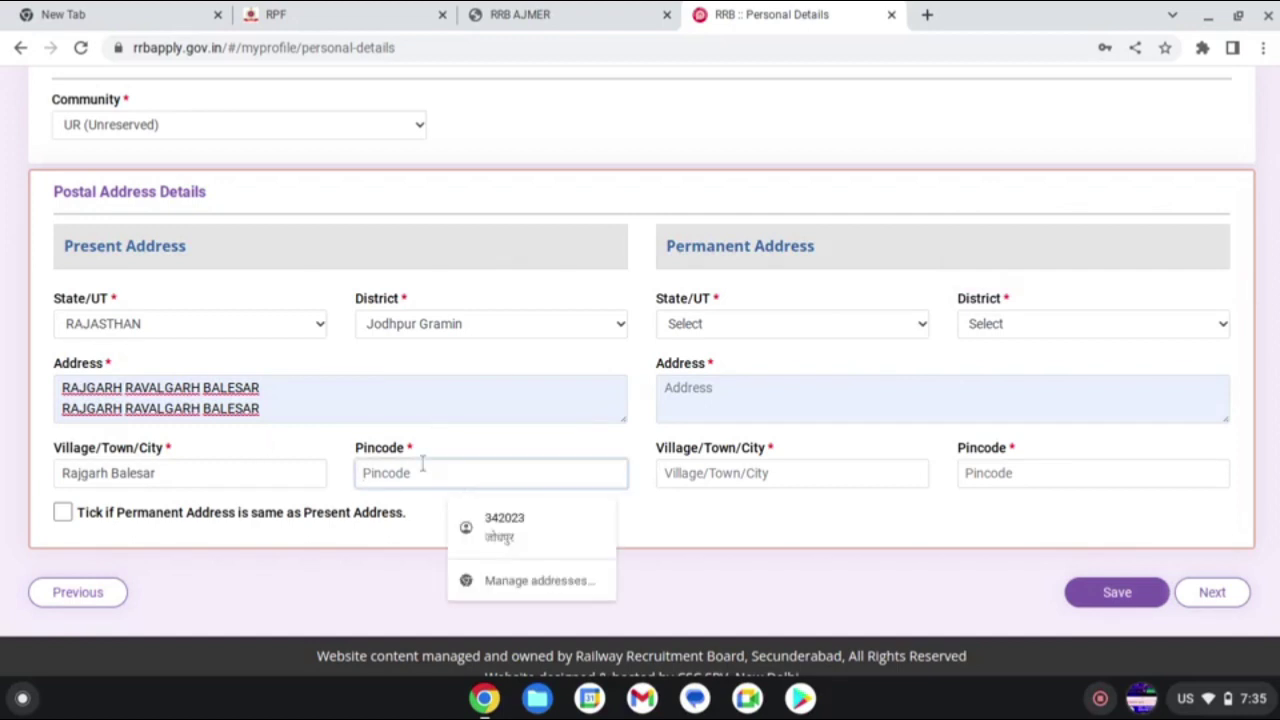
{"action": "left_click", "coordinate": [560, 520]}
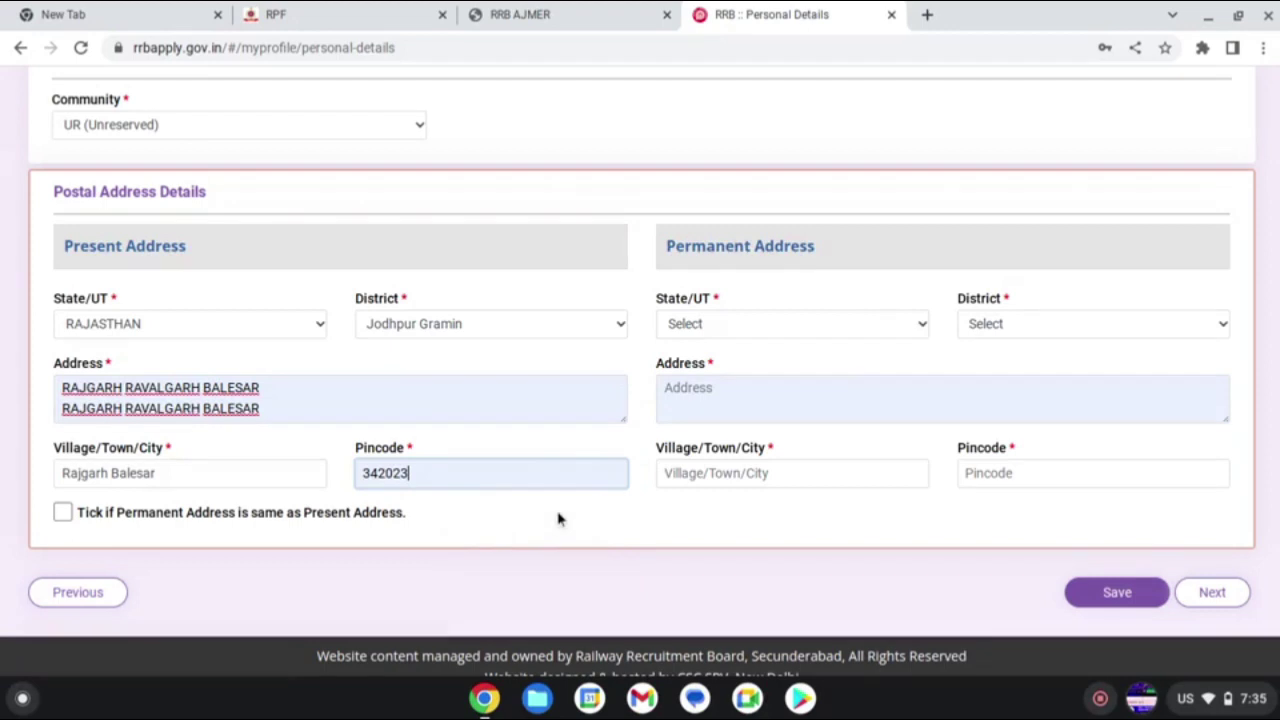
{"action": "left_click", "coordinate": [63, 516]}
{"action": "left_click", "coordinate": [1112, 590]}
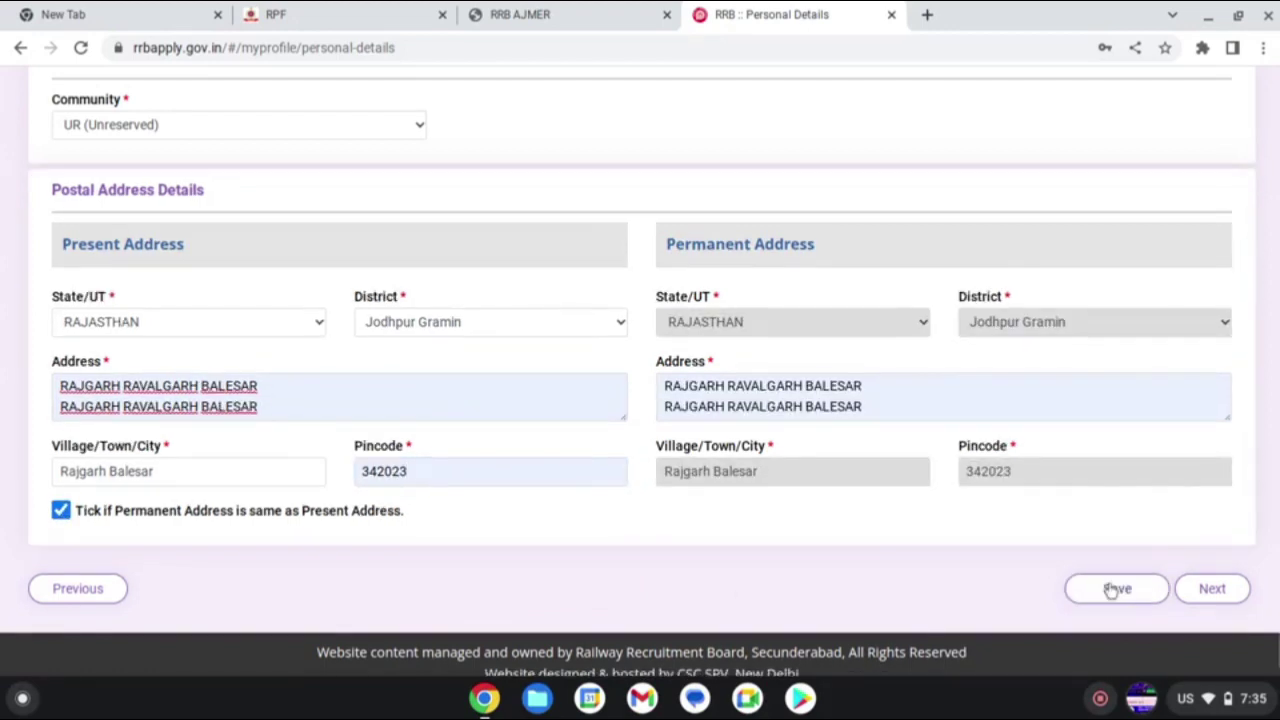
{"action": "left_click", "coordinate": [1200, 589]}
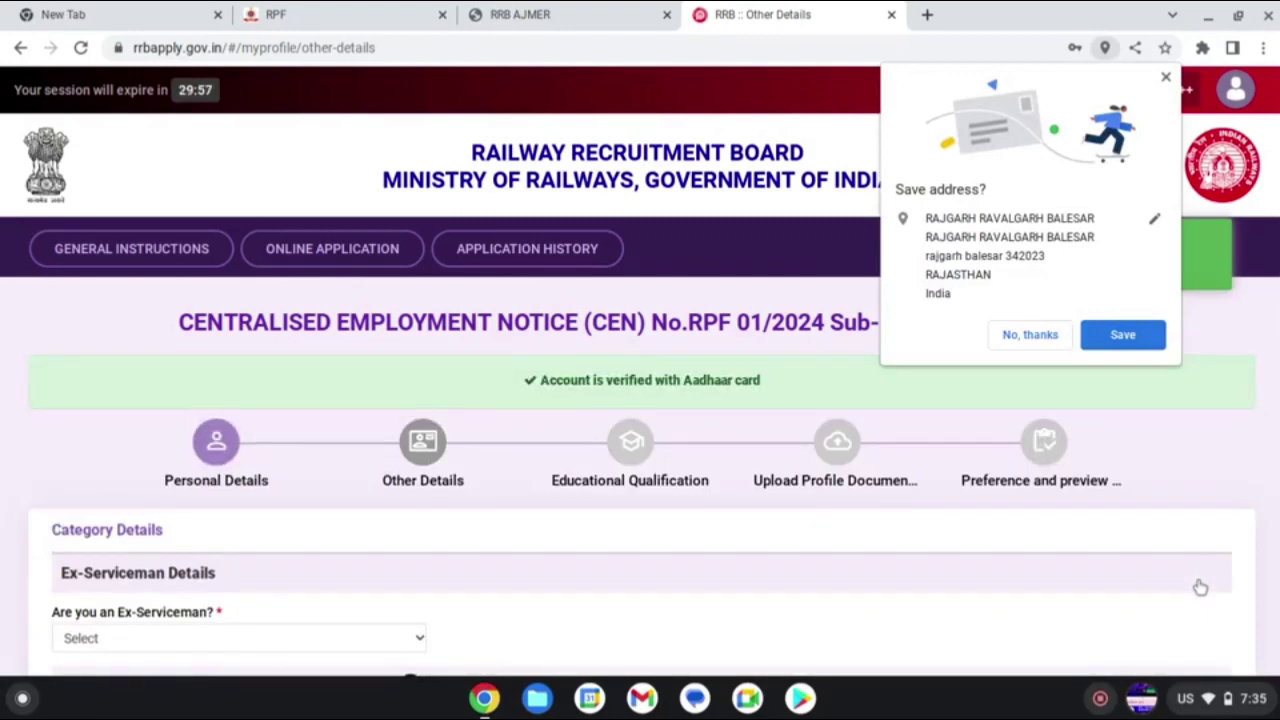
- Choose No for 'Are you an Ex-Serviceman?' and No for the PwBD benchmark disability question
{"action": "scroll", "coordinate": [288, 645], "scroll_direction": "down", "scroll_amount": 1}
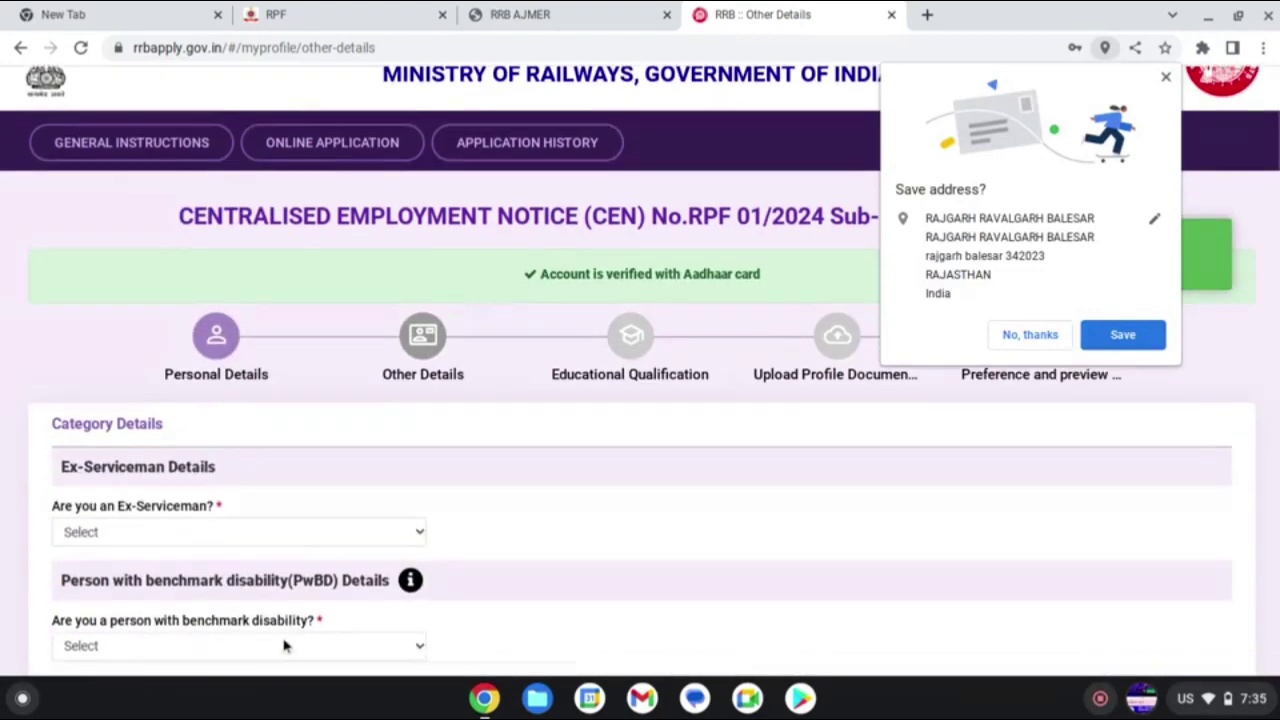
{"action": "left_click", "coordinate": [287, 532]}
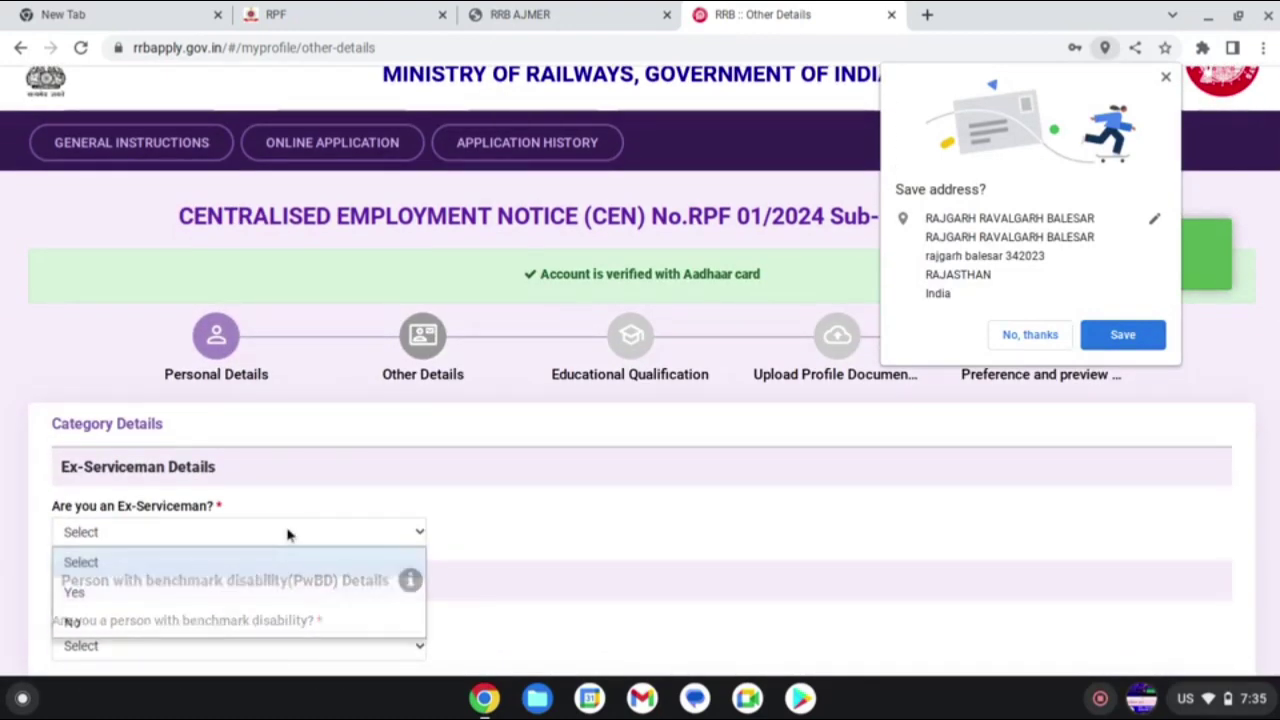
{"action": "left_click", "coordinate": [197, 634]}
{"action": "scroll", "coordinate": [357, 637], "scroll_direction": "down", "scroll_amount": 1}
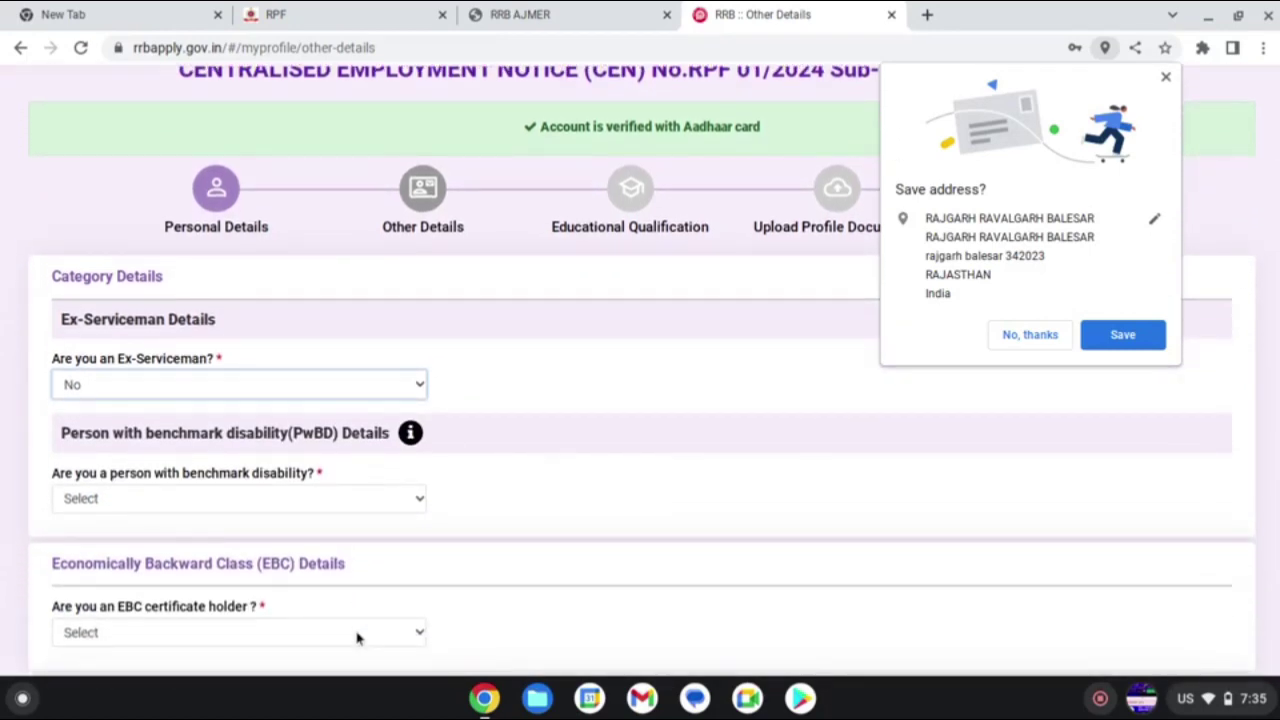
{"action": "left_click", "coordinate": [285, 508]}
{"action": "left_click", "coordinate": [263, 594]}
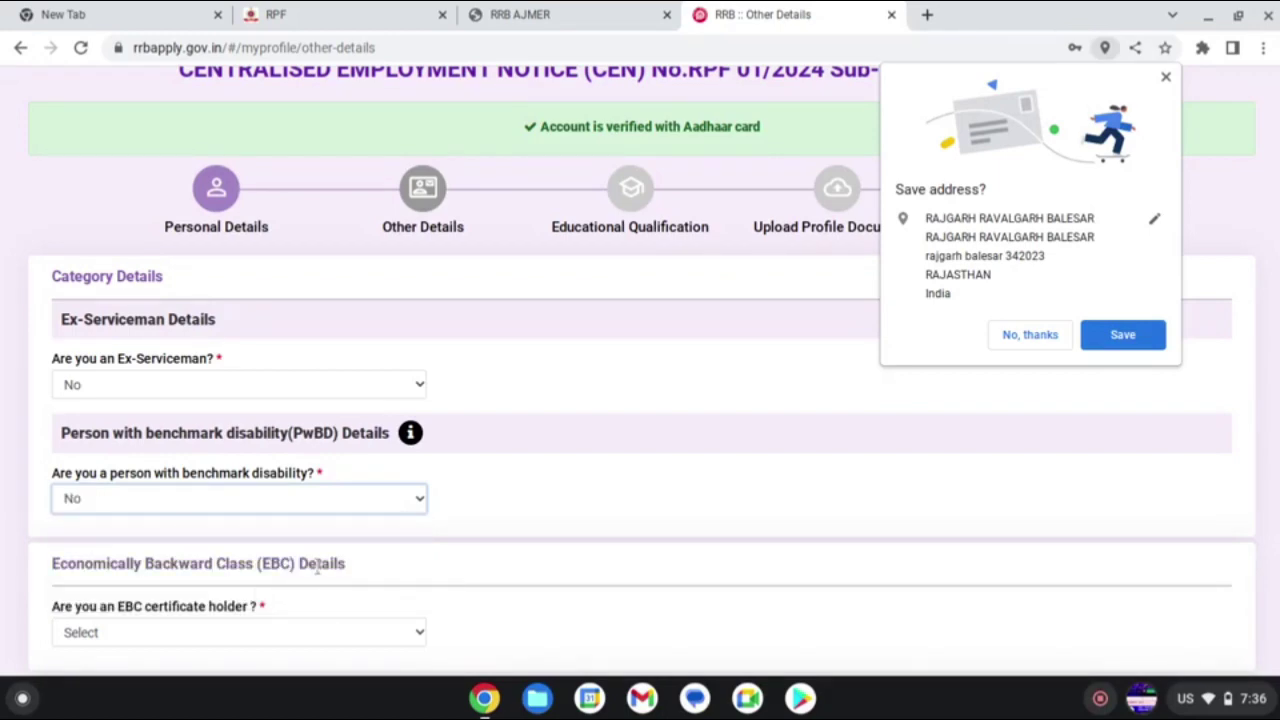
{"action": "scroll", "coordinate": [318, 567], "scroll_direction": "down", "scroll_amount": 2}
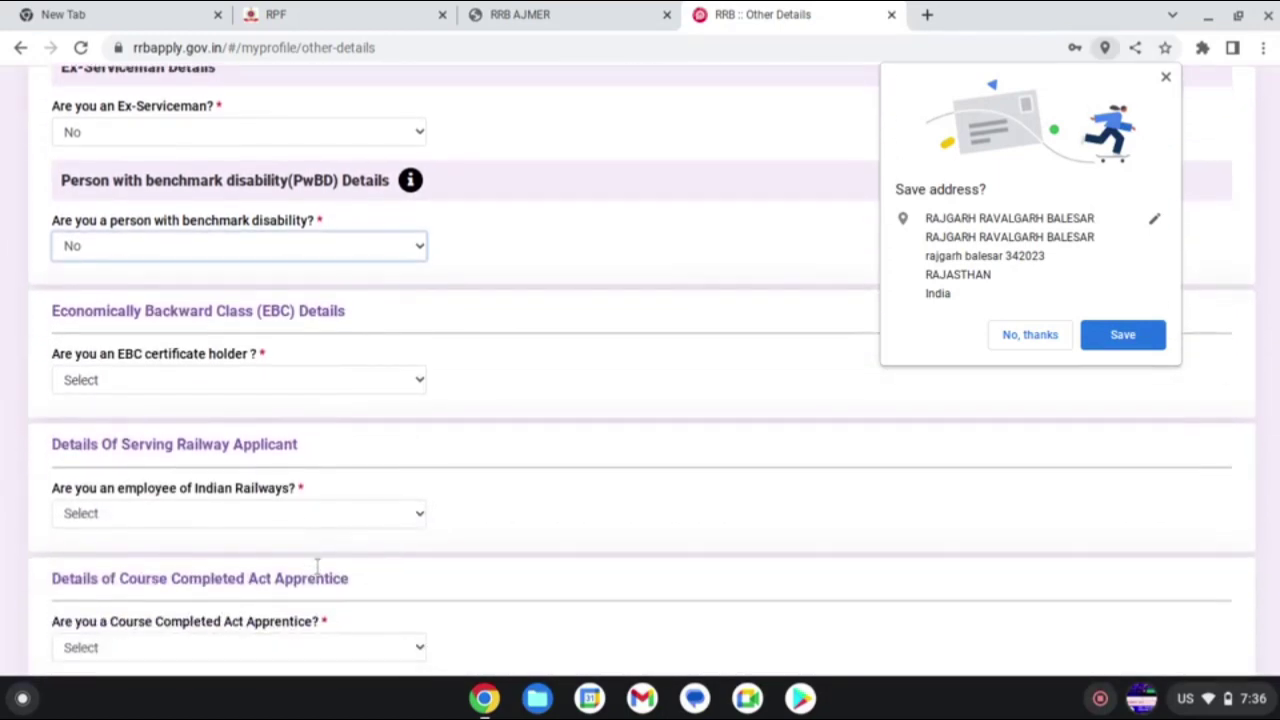
- Answer Yes for EBC certificate holder, dismiss the browser's save-address popup, and accept the EBC notice
{"action": "left_click", "coordinate": [289, 389]}
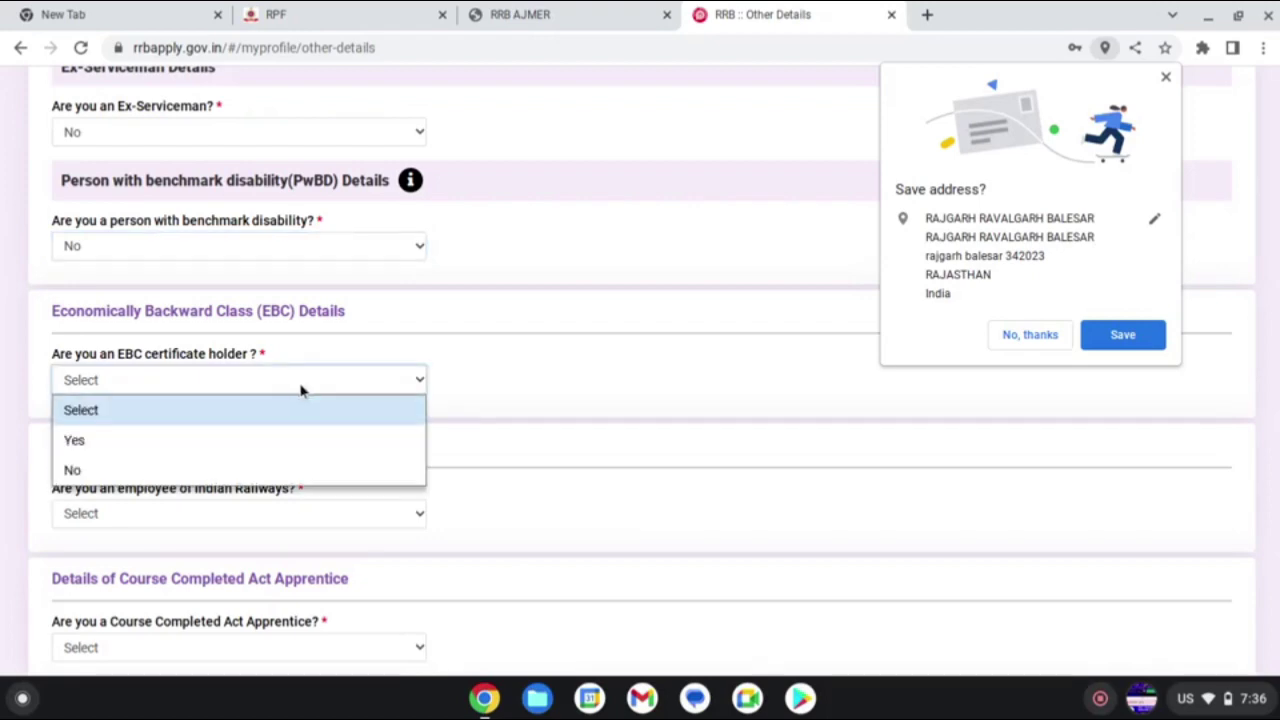
{"action": "left_click", "coordinate": [265, 450]}
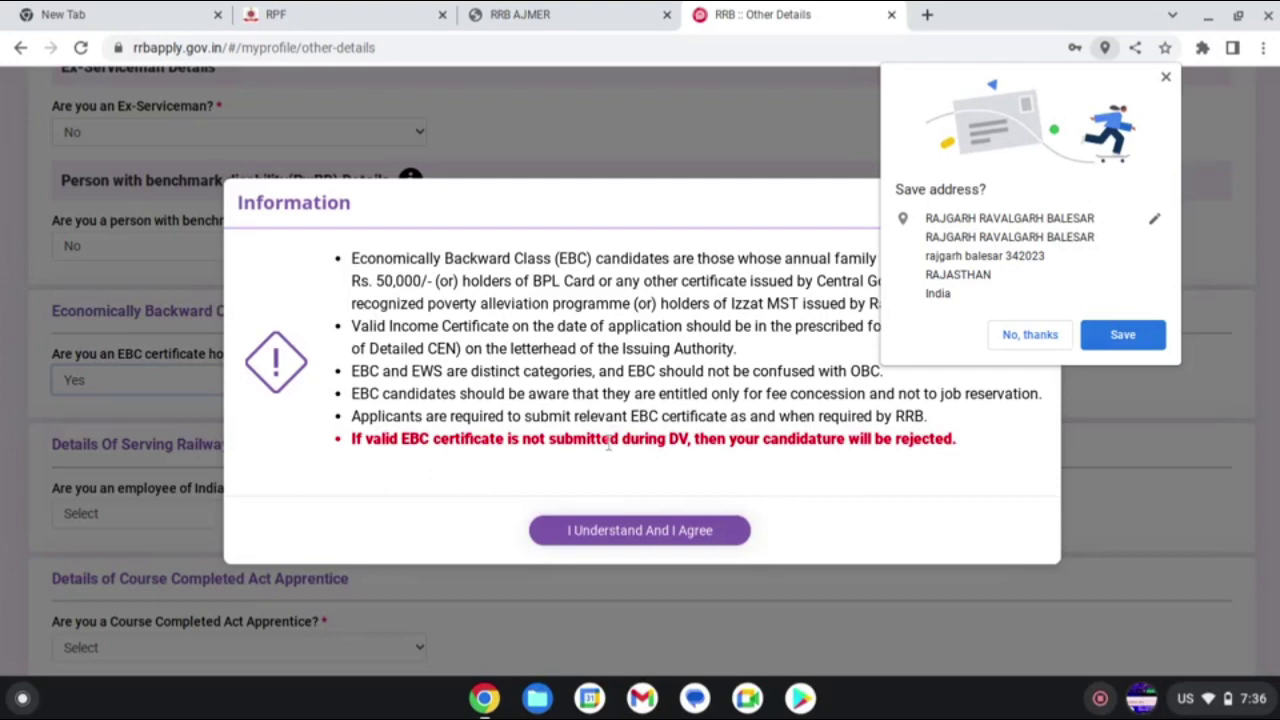
{"action": "left_click", "coordinate": [1145, 341]}
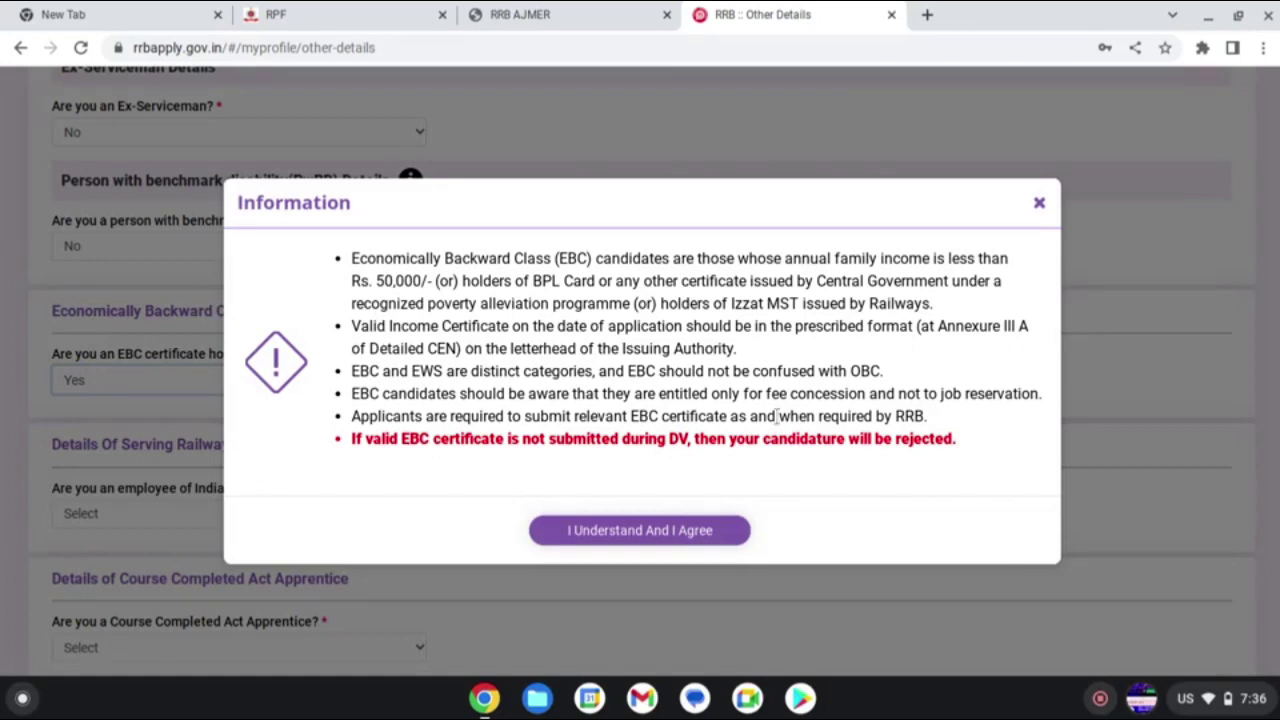
{"action": "left_click", "coordinate": [703, 527]}
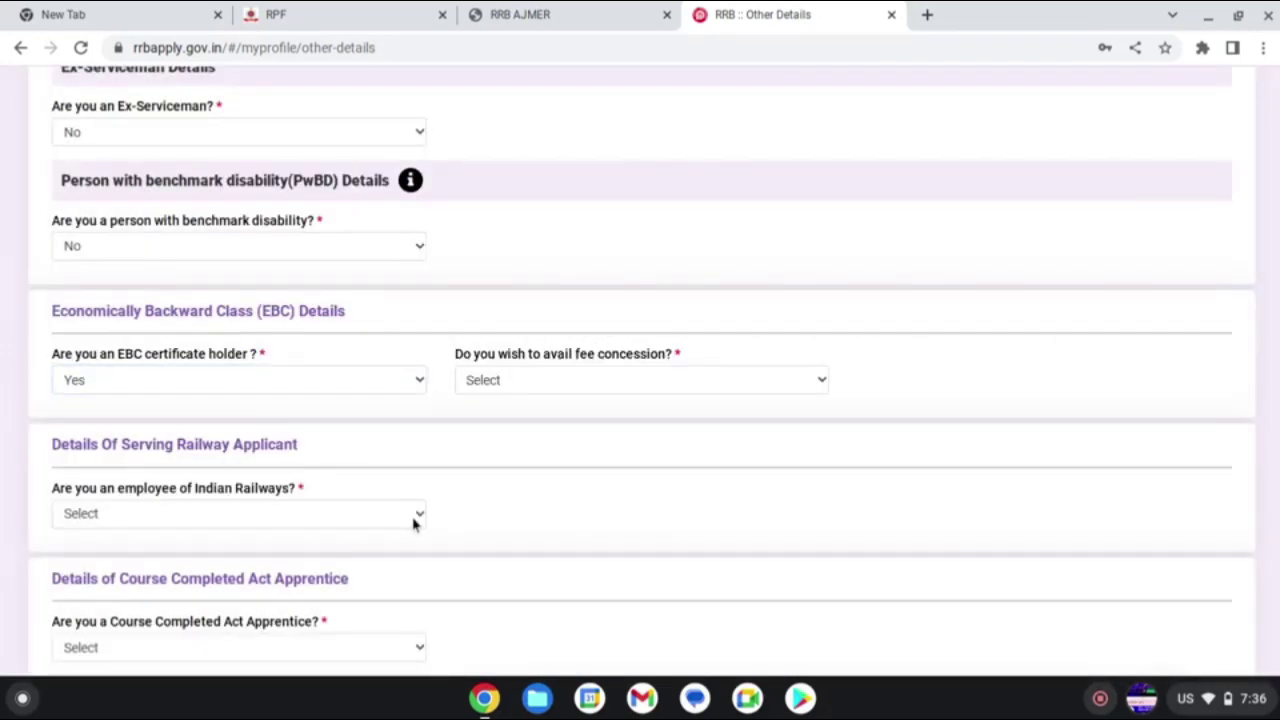
{"action": "left_click", "coordinate": [624, 381]}
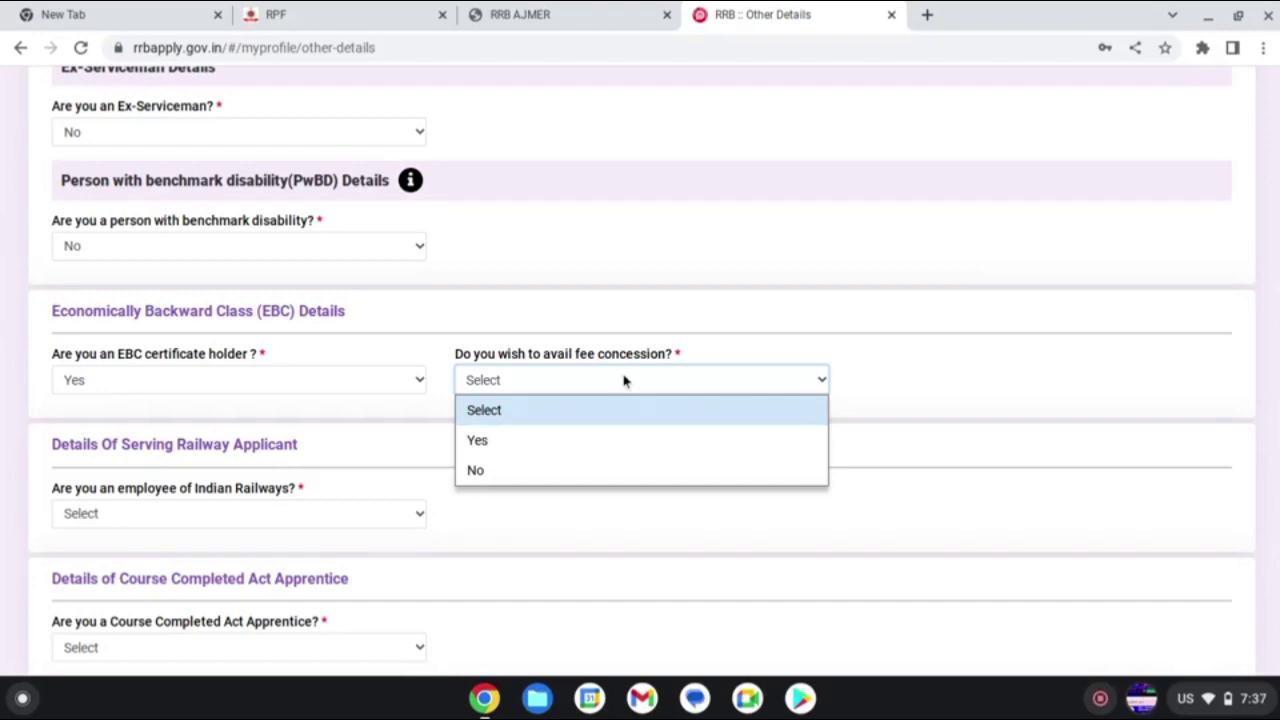
- Answer Yes to fee concession and set the issuing authority to BPL Card or Central Government certificate
{"action": "left_click", "coordinate": [543, 441]}
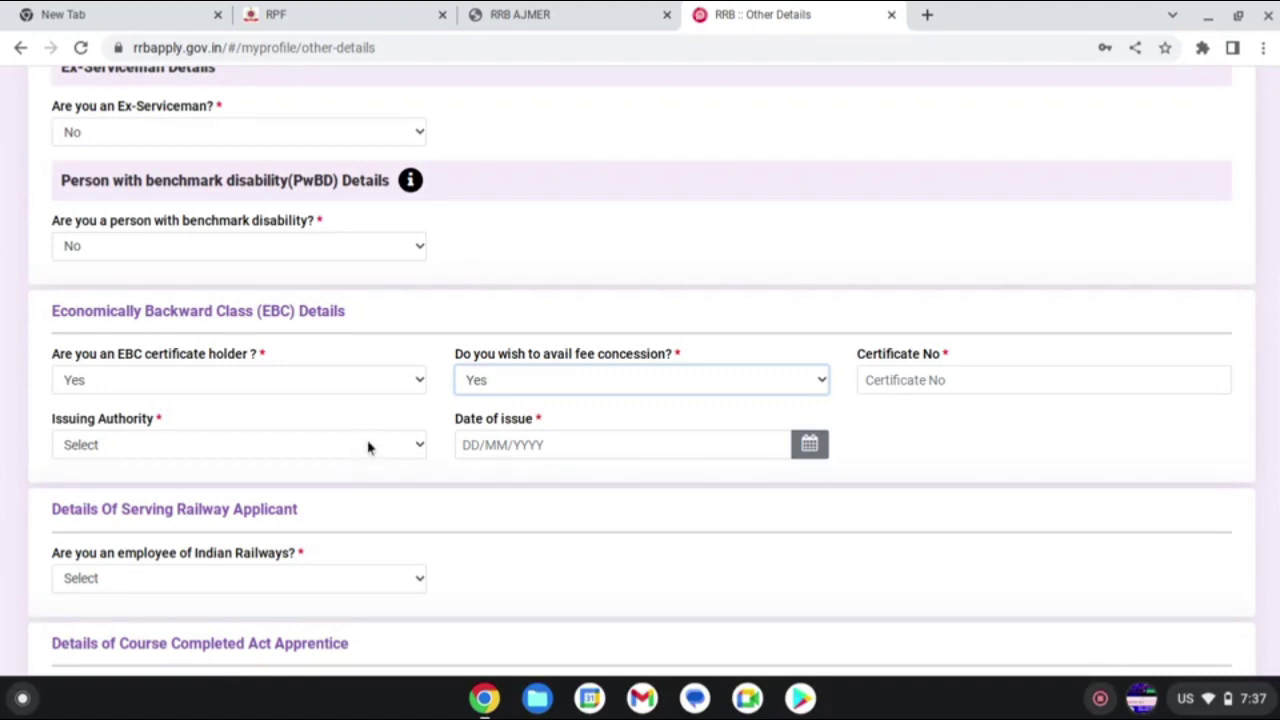
{"action": "left_click", "coordinate": [240, 450]}
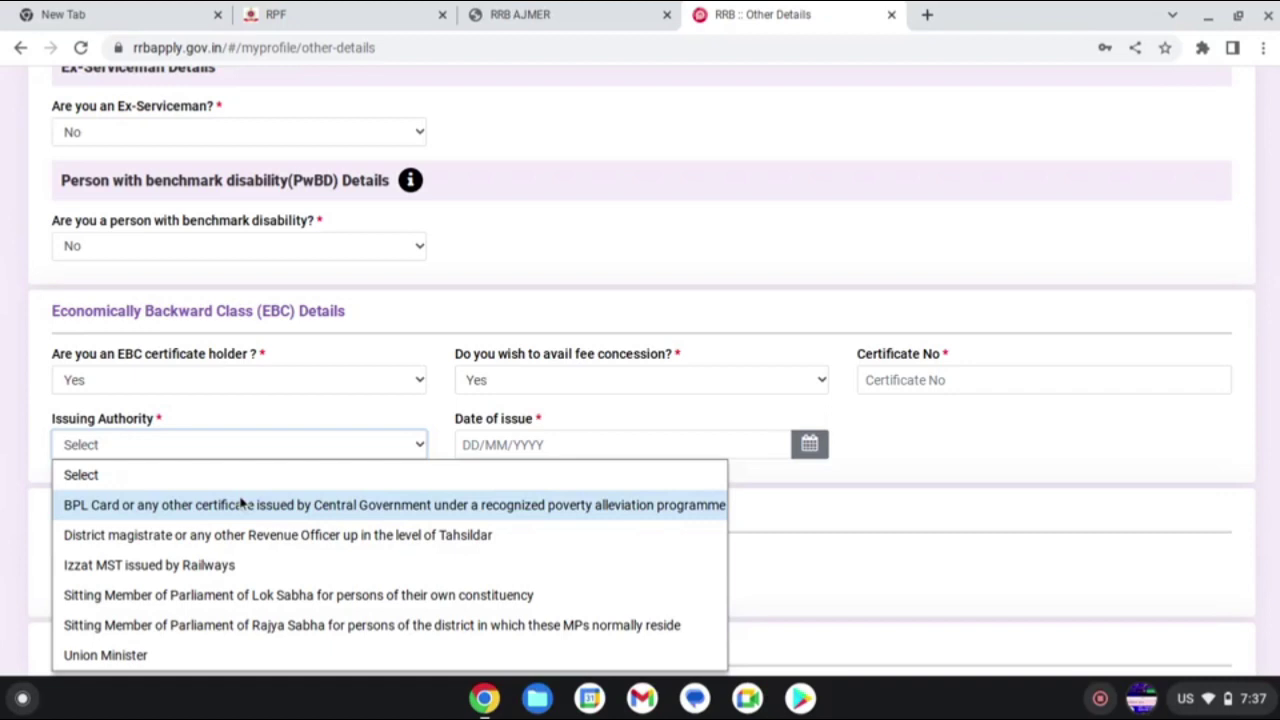
{"action": "left_click", "coordinate": [240, 505]}
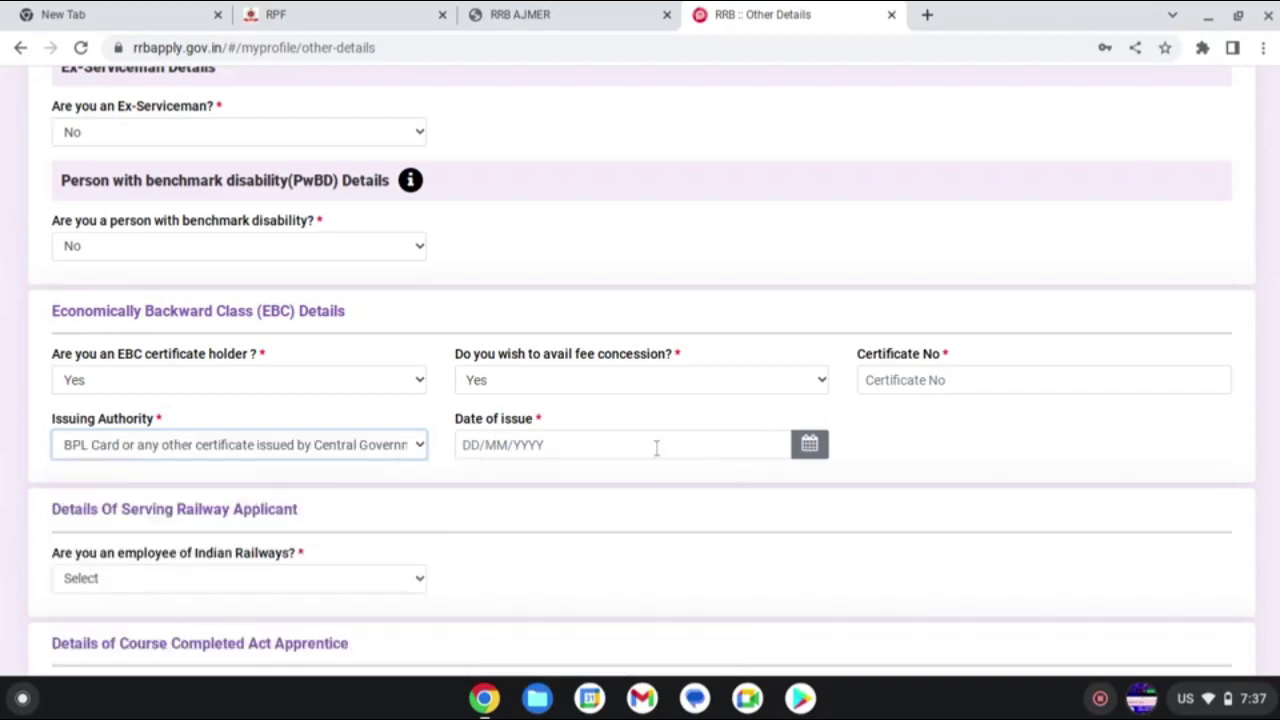
{"action": "left_click", "coordinate": [348, 452]}
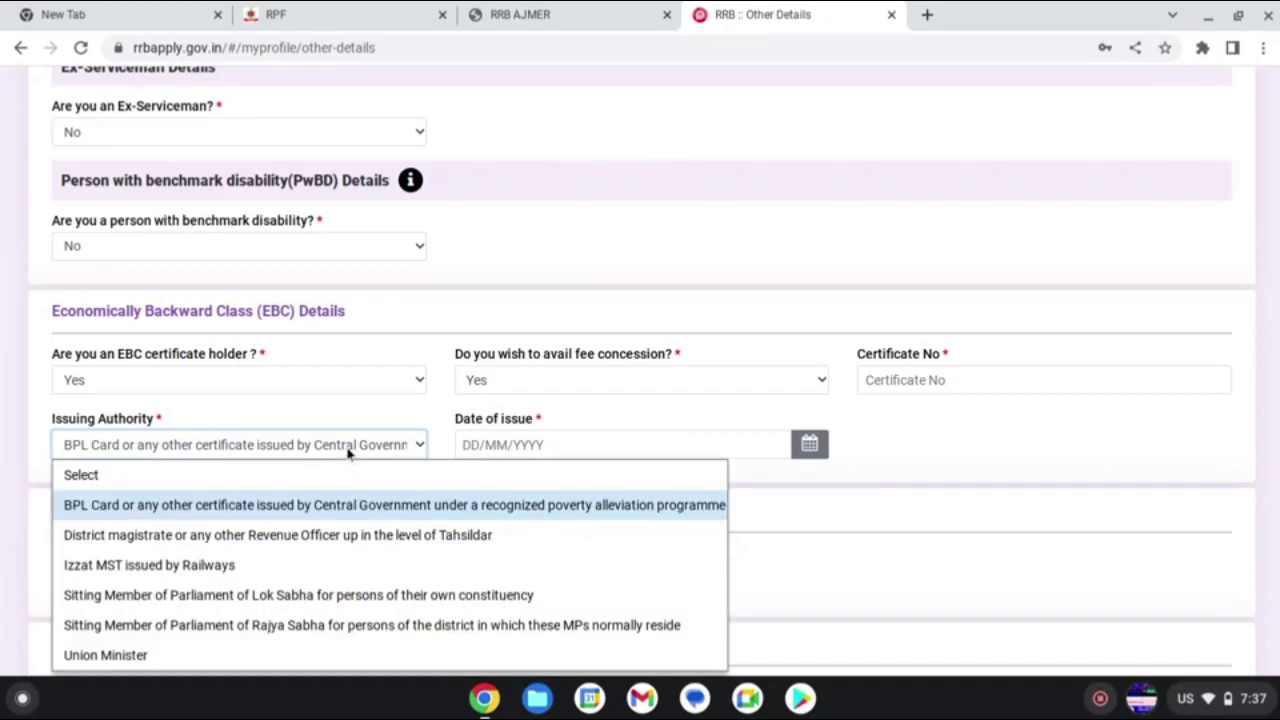
{"action": "left_click", "coordinate": [333, 507]}
{"action": "left_click", "coordinate": [954, 383]}
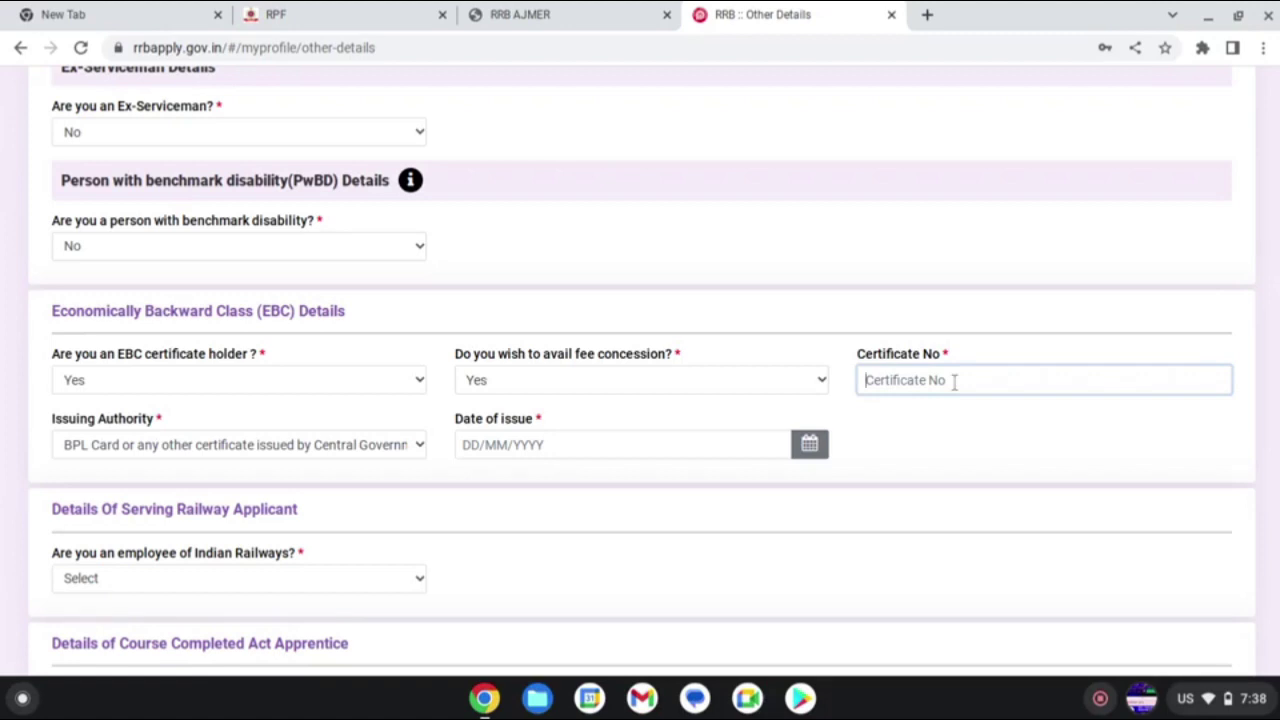
- Answer No to both the Indian Railways employee and Course Completed Act Apprentice questions
{"action": "scroll", "coordinate": [760, 480], "scroll_direction": "down", "scroll_amount": 3}
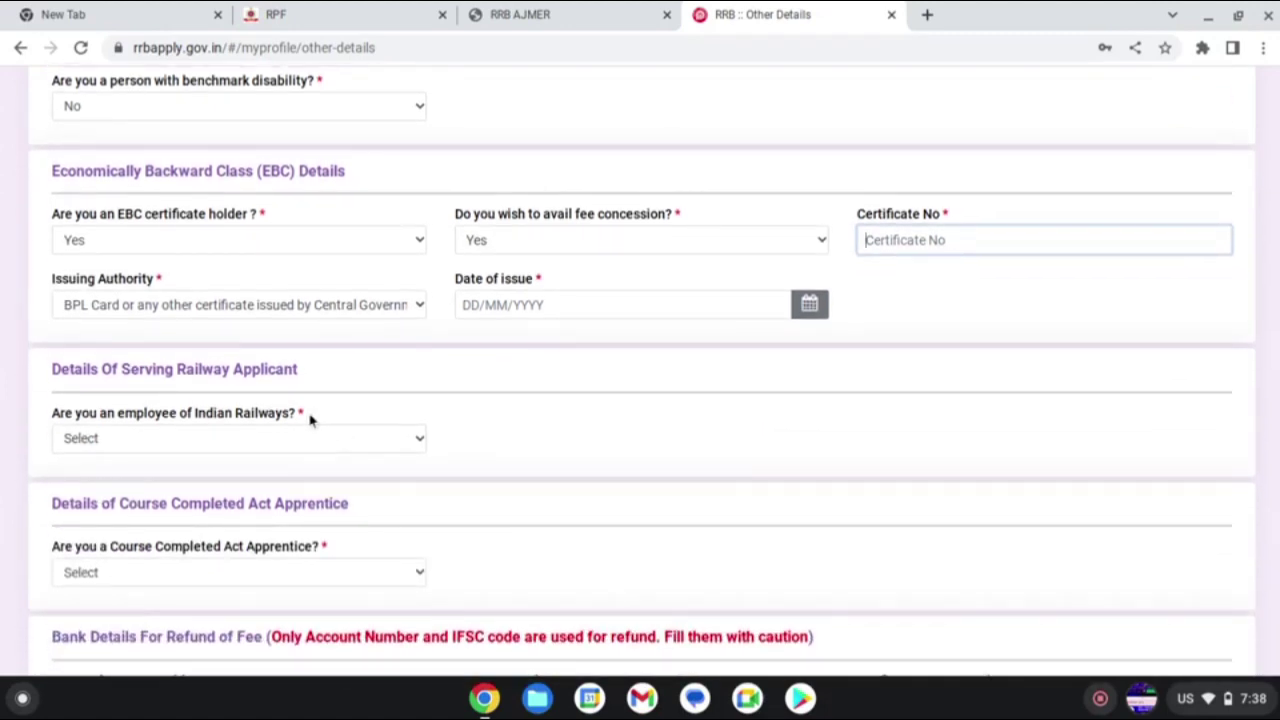
{"action": "left_click", "coordinate": [244, 438]}
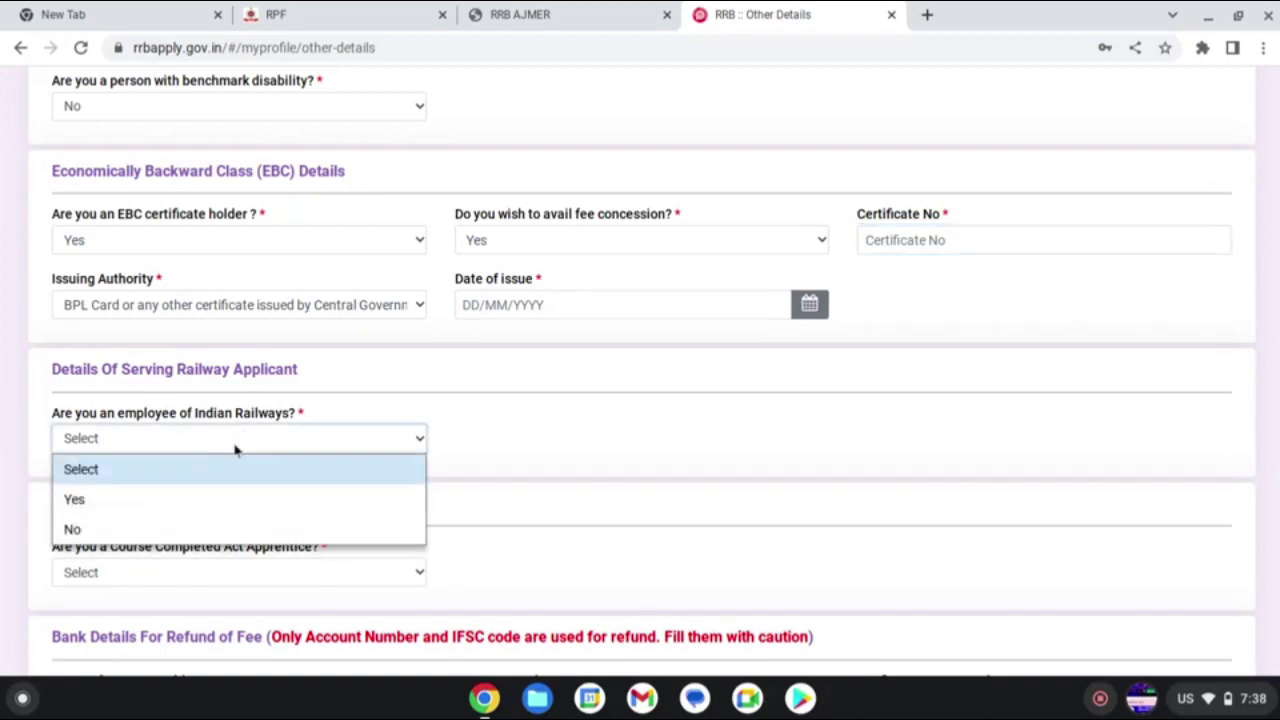
{"action": "left_click", "coordinate": [207, 529]}
{"action": "scroll", "coordinate": [245, 505], "scroll_direction": "down", "scroll_amount": 3}
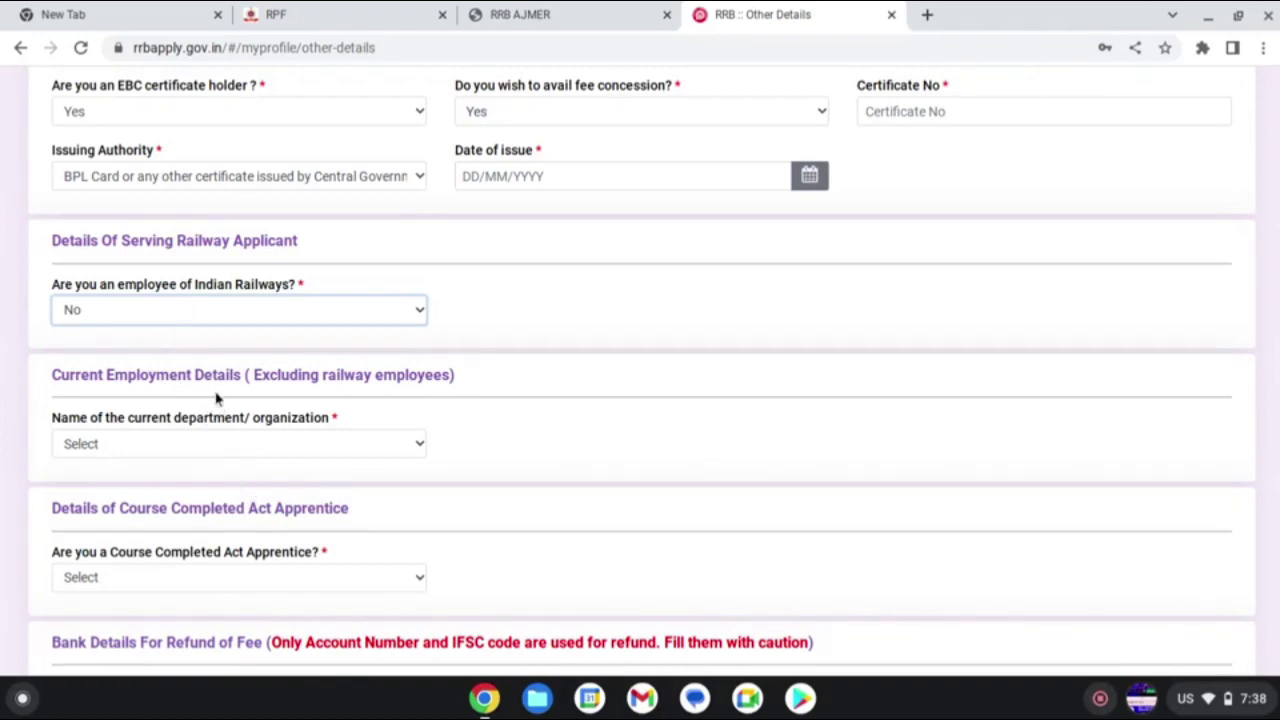
{"action": "left_click", "coordinate": [355, 446]}
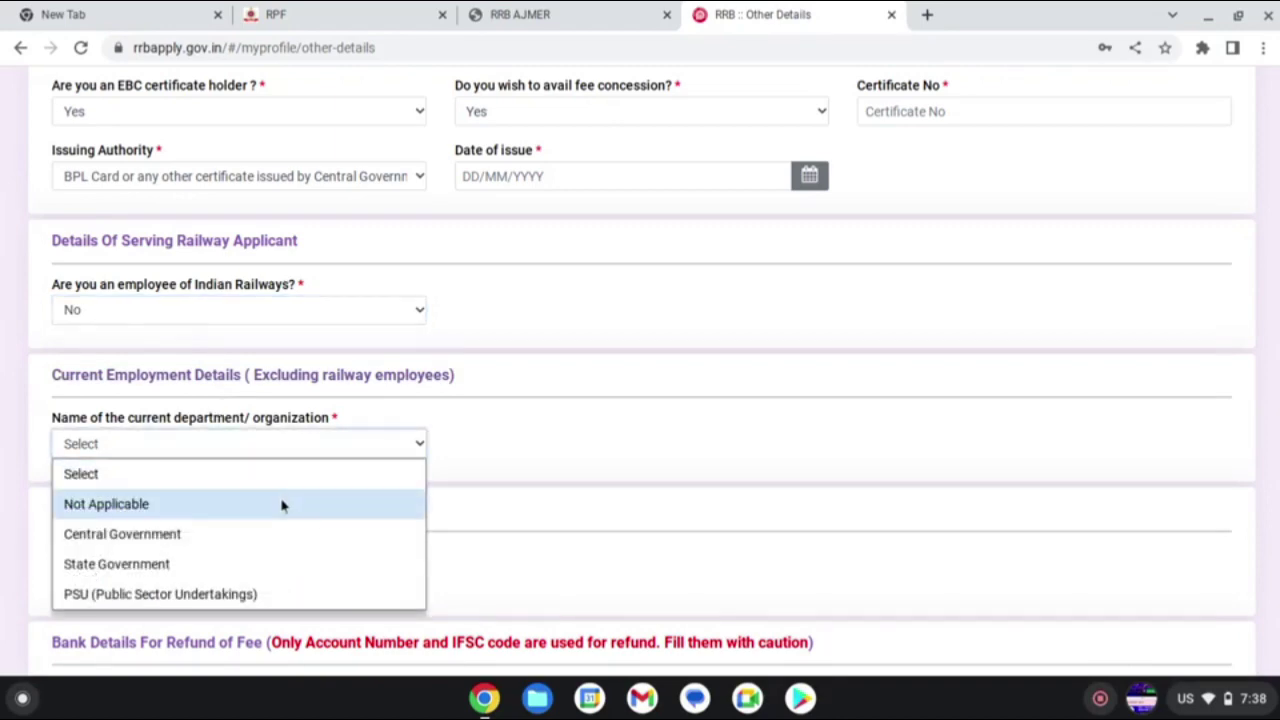
{"action": "scroll", "coordinate": [600, 486], "scroll_direction": "down", "scroll_amount": 3}
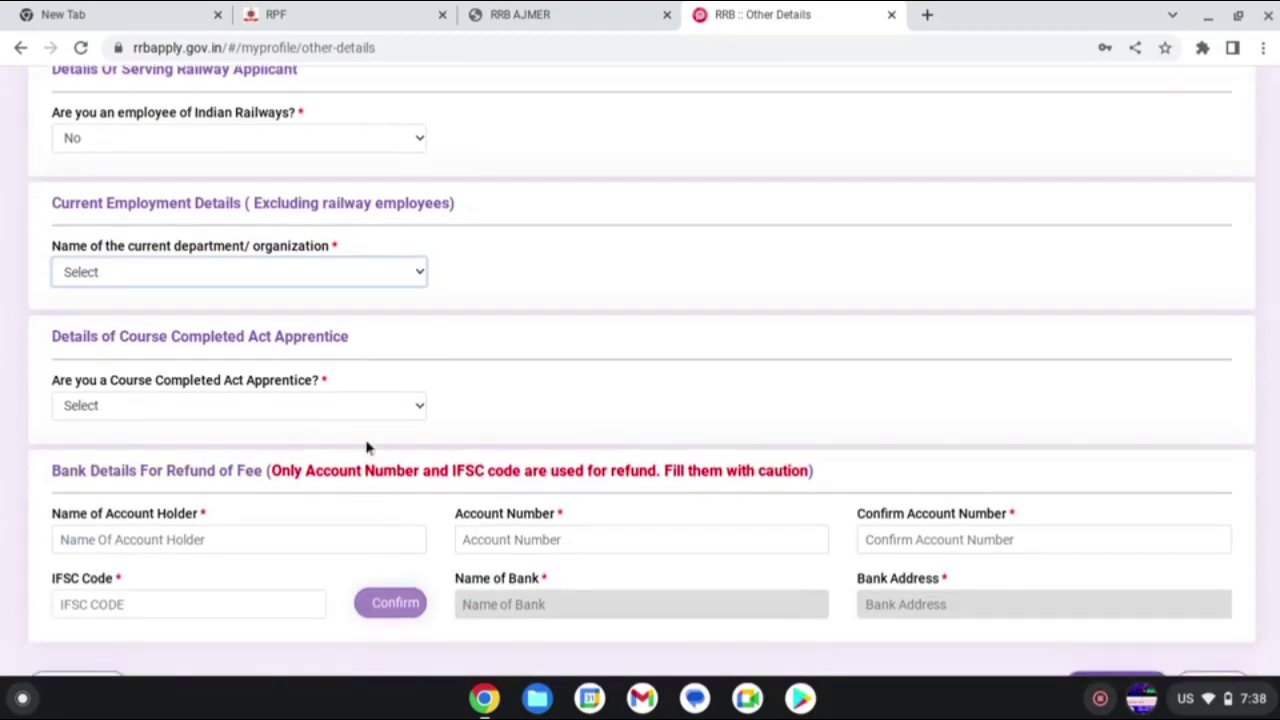
{"action": "left_click", "coordinate": [285, 408]}
{"action": "left_click", "coordinate": [254, 500]}
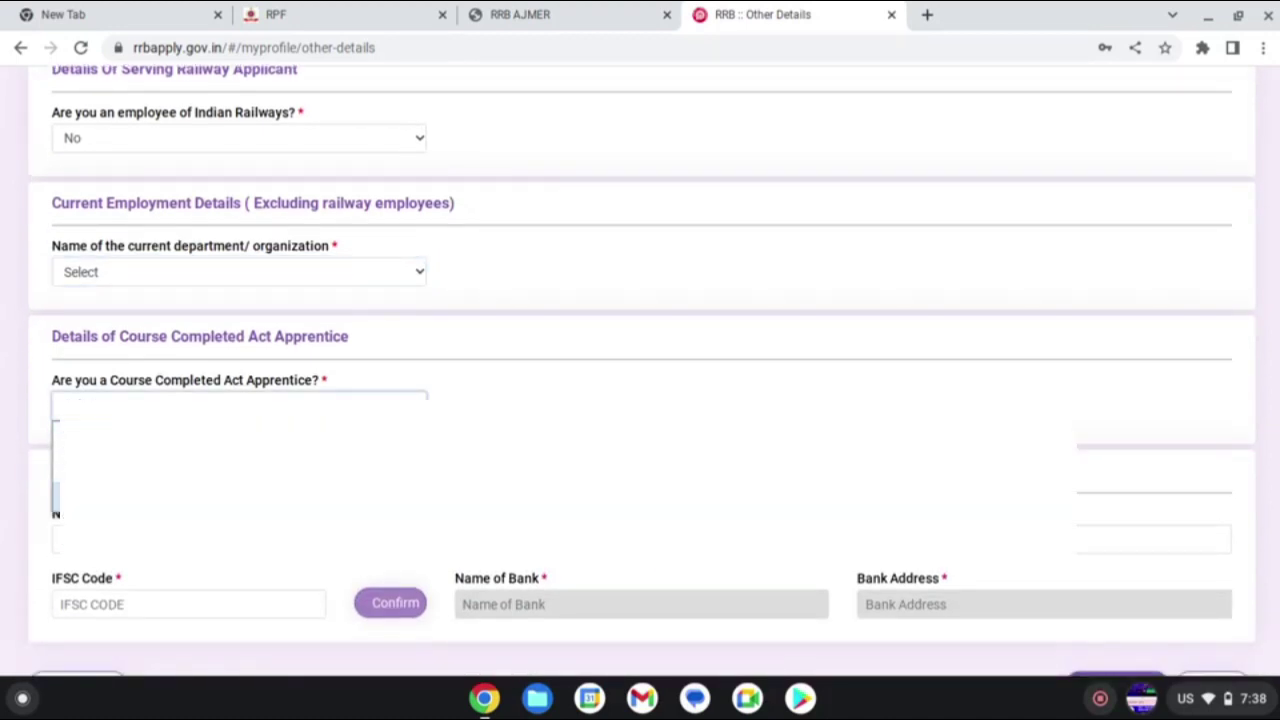
{"action": "scroll", "coordinate": [640, 370], "scroll_direction": "down", "scroll_amount": 2}
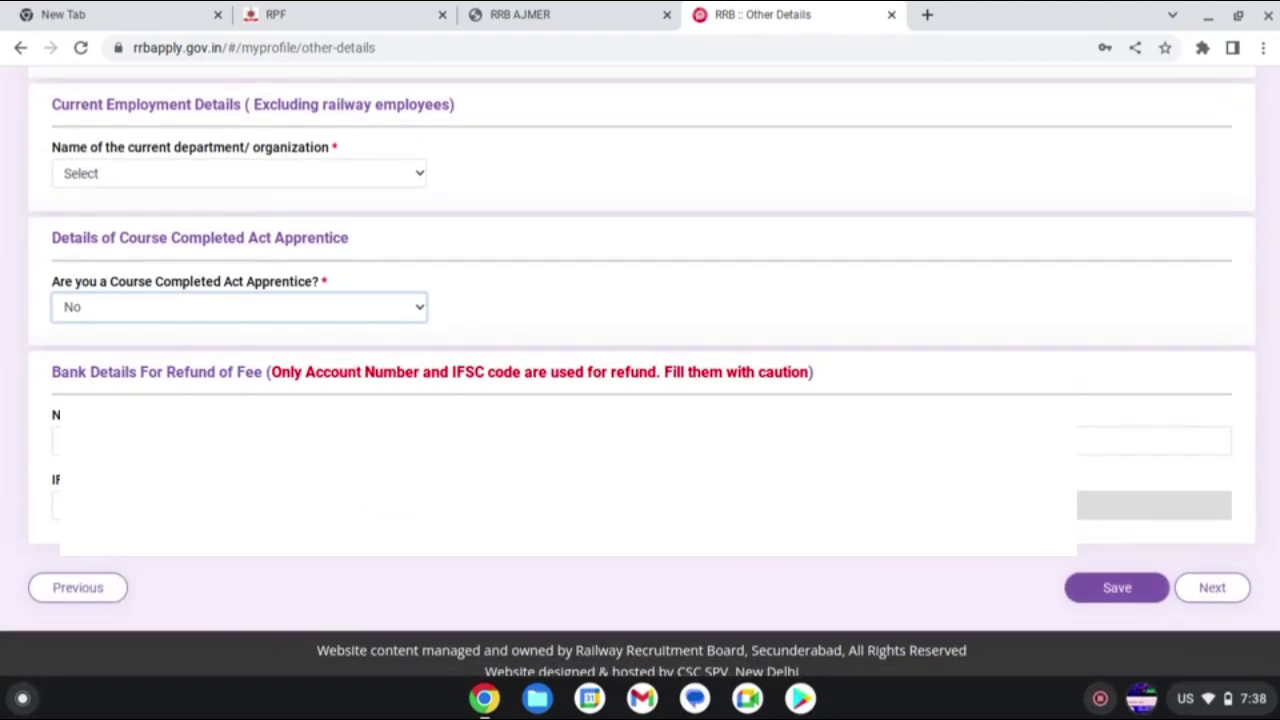
- Enter the refund account holder name, account number twice and IFSC code, then fetch the branch details
{"action": "left_click", "coordinate": [239, 441]}
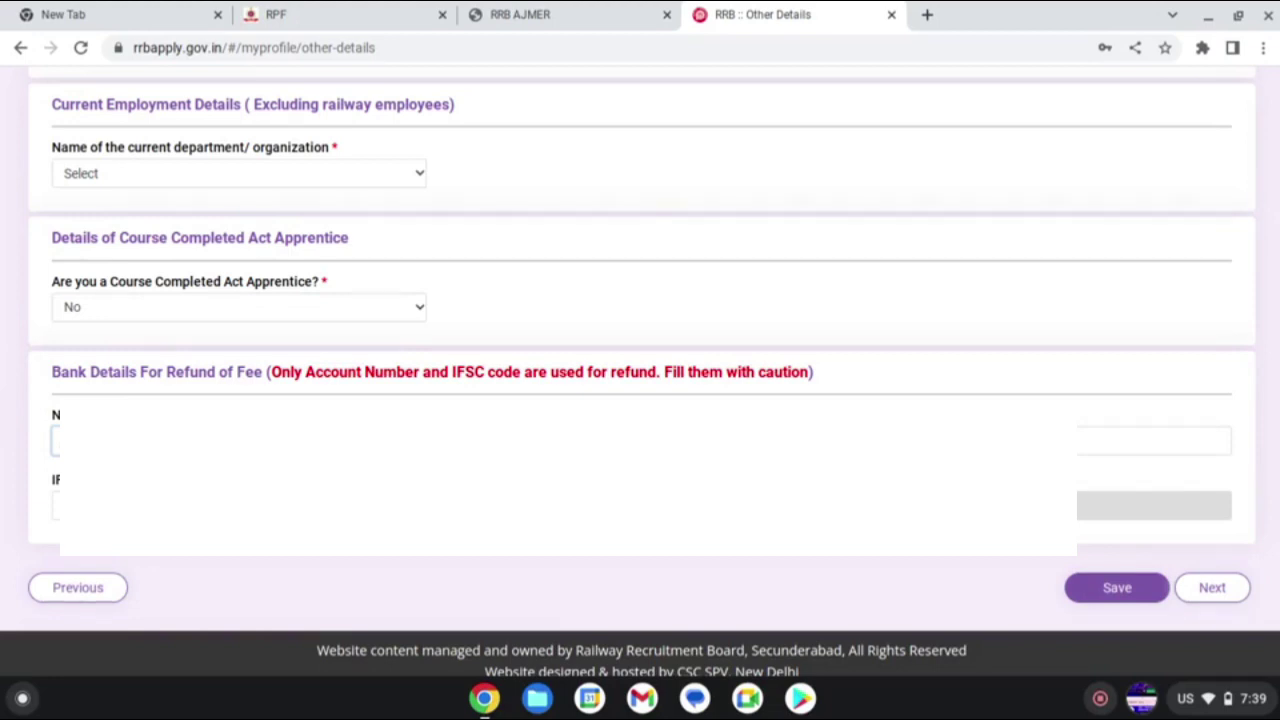
{"action": "left_click", "coordinate": [641, 441]}
{"action": "left_click", "coordinate": [1090, 441]}
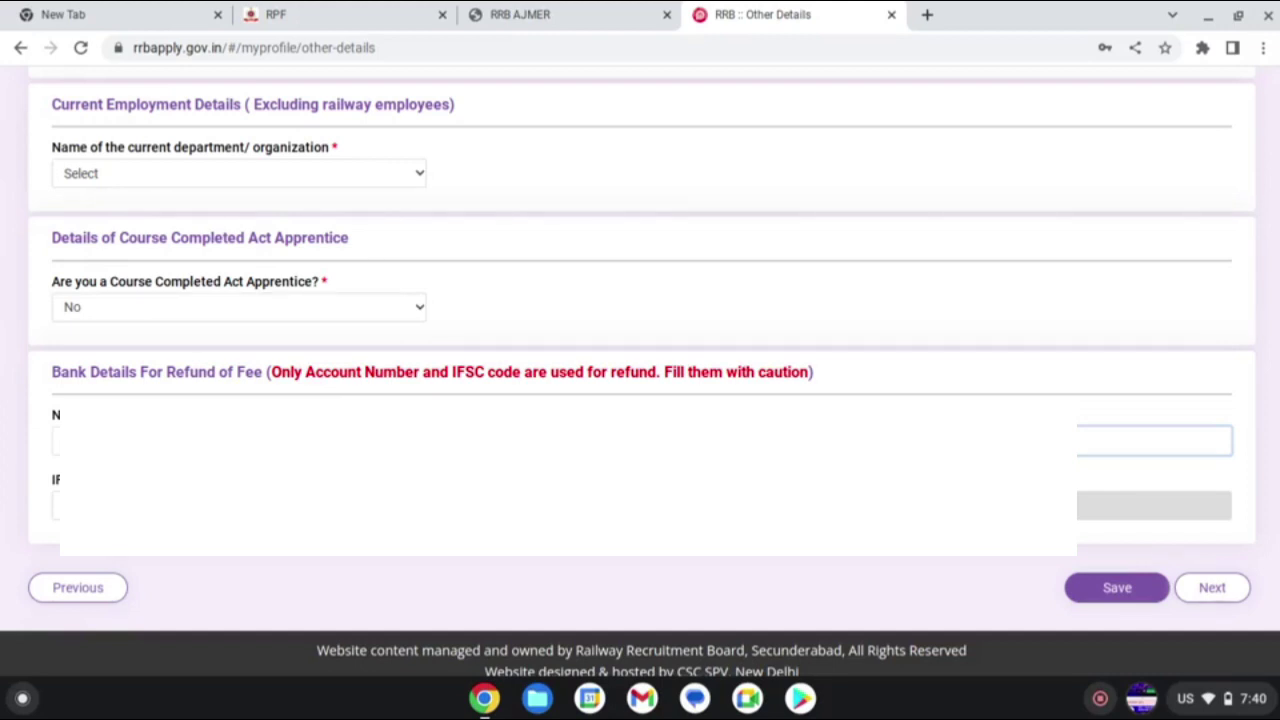
{"action": "left_click", "coordinate": [239, 506]}
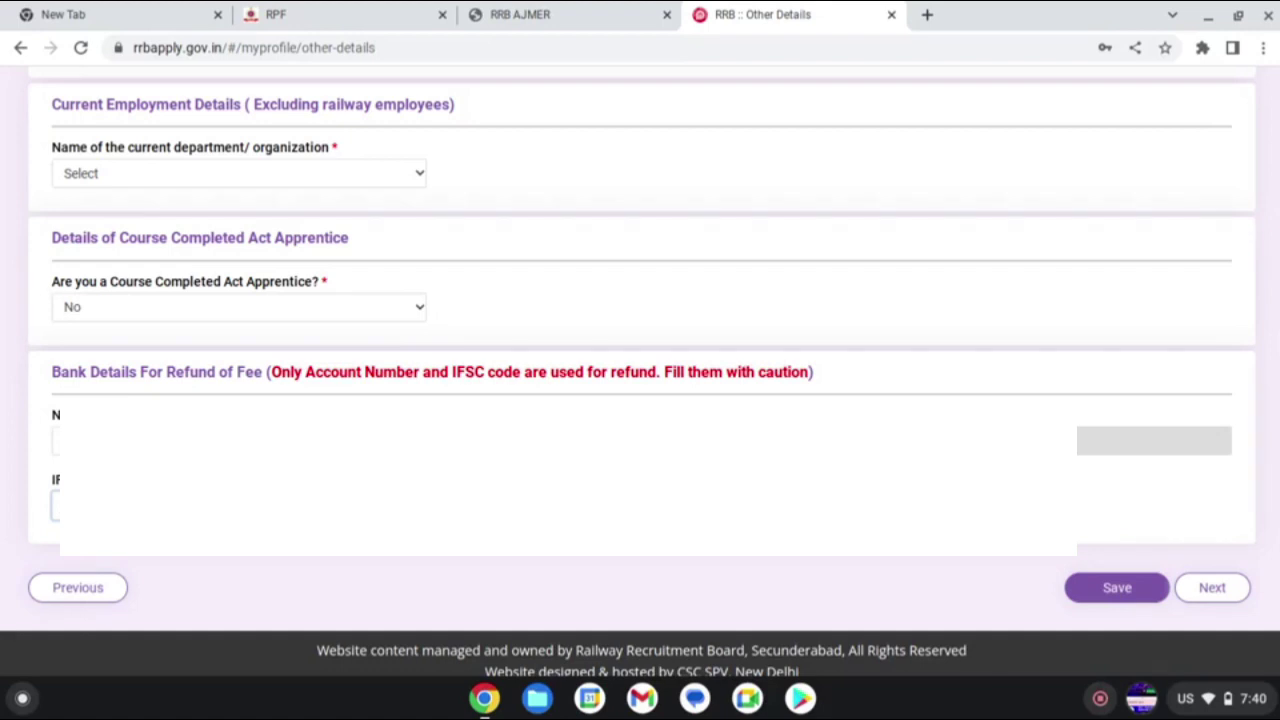
{"action": "left_click", "coordinate": [620, 528]}
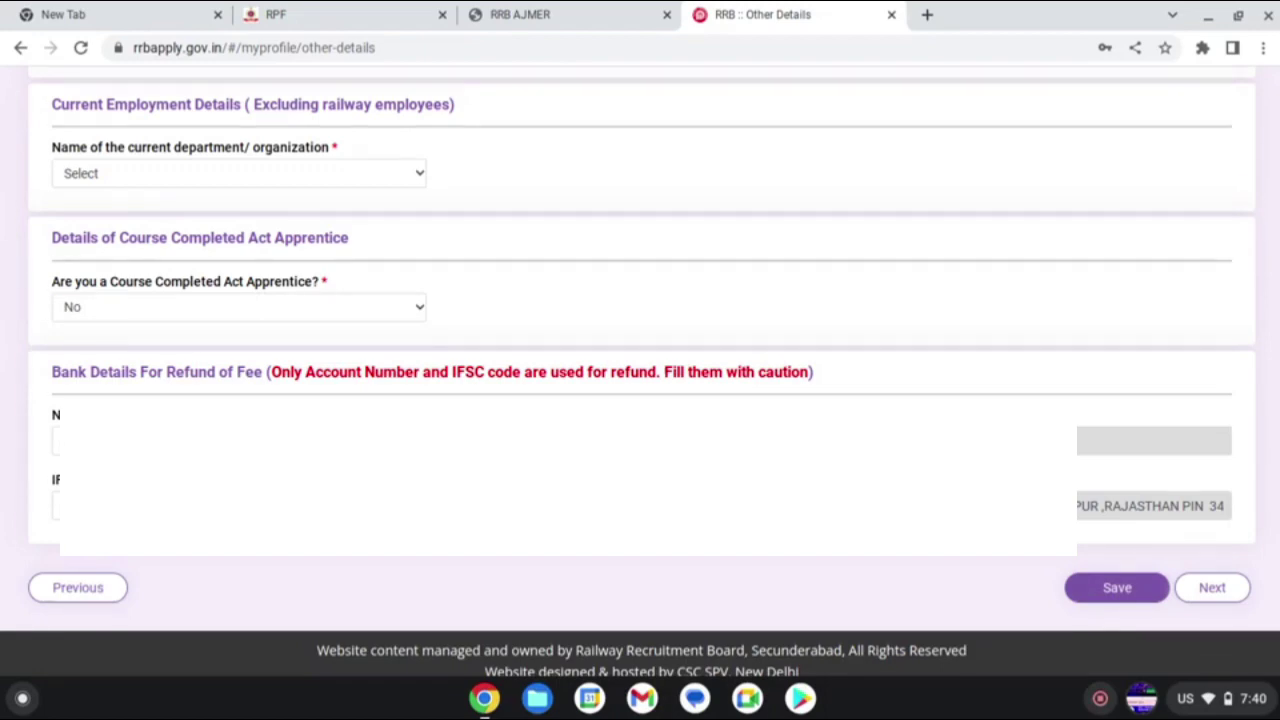
{"action": "scroll", "coordinate": [640, 377], "scroll_direction": "up", "scroll_amount": 3}
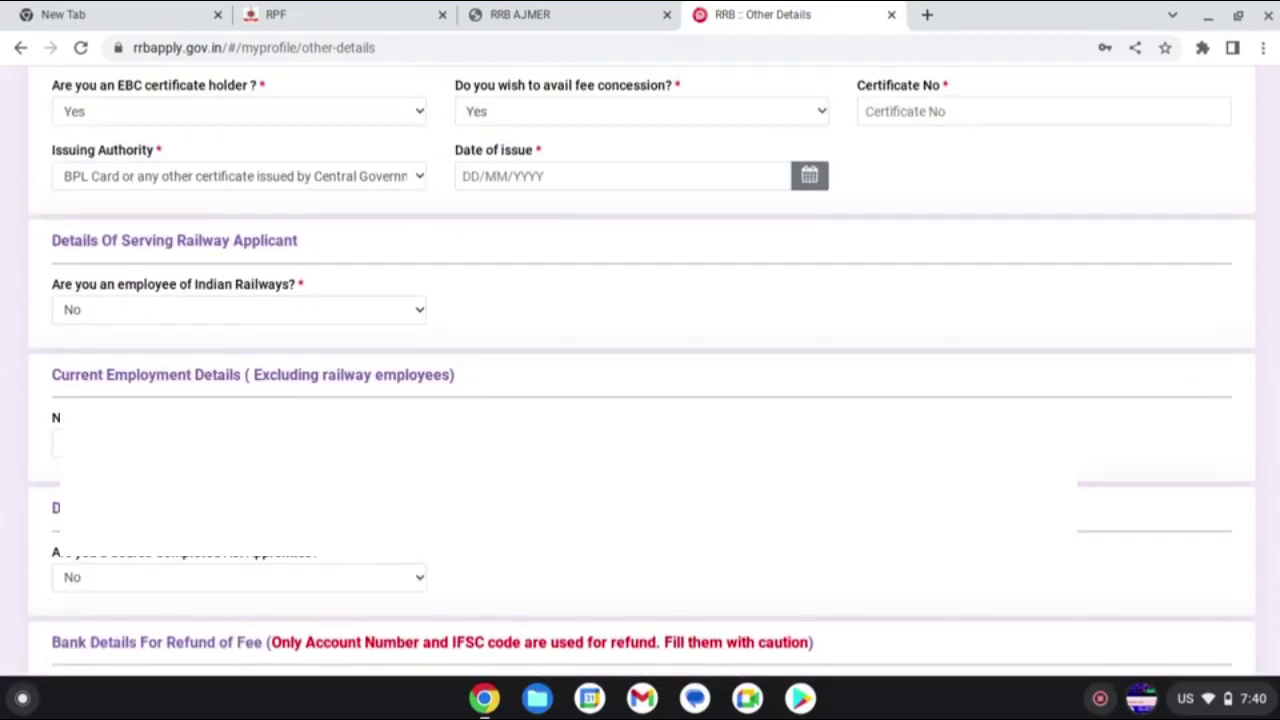
- Enter the EBC certificate number and open the date-of-issue calendar
{"action": "scroll", "coordinate": [678, 406], "scroll_direction": "up", "scroll_amount": 2}
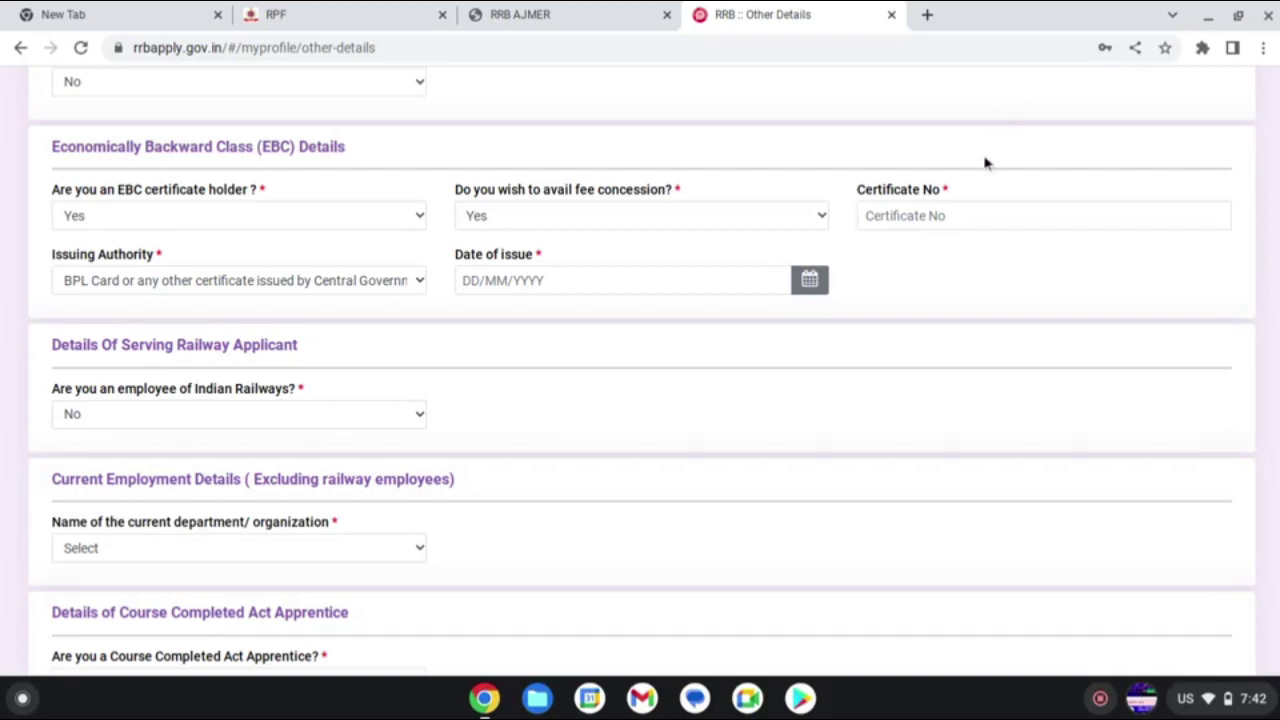
{"action": "left_click", "coordinate": [960, 212]}
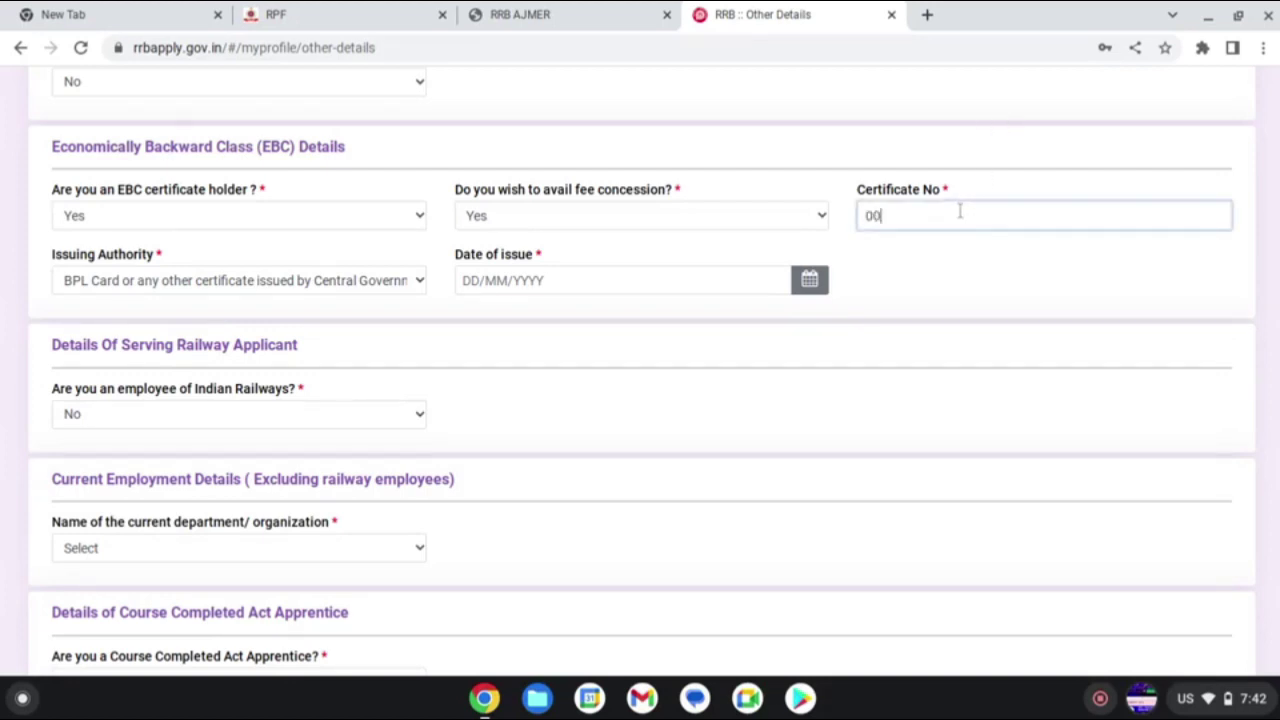
{"action": "left_click", "coordinate": [591, 279]}
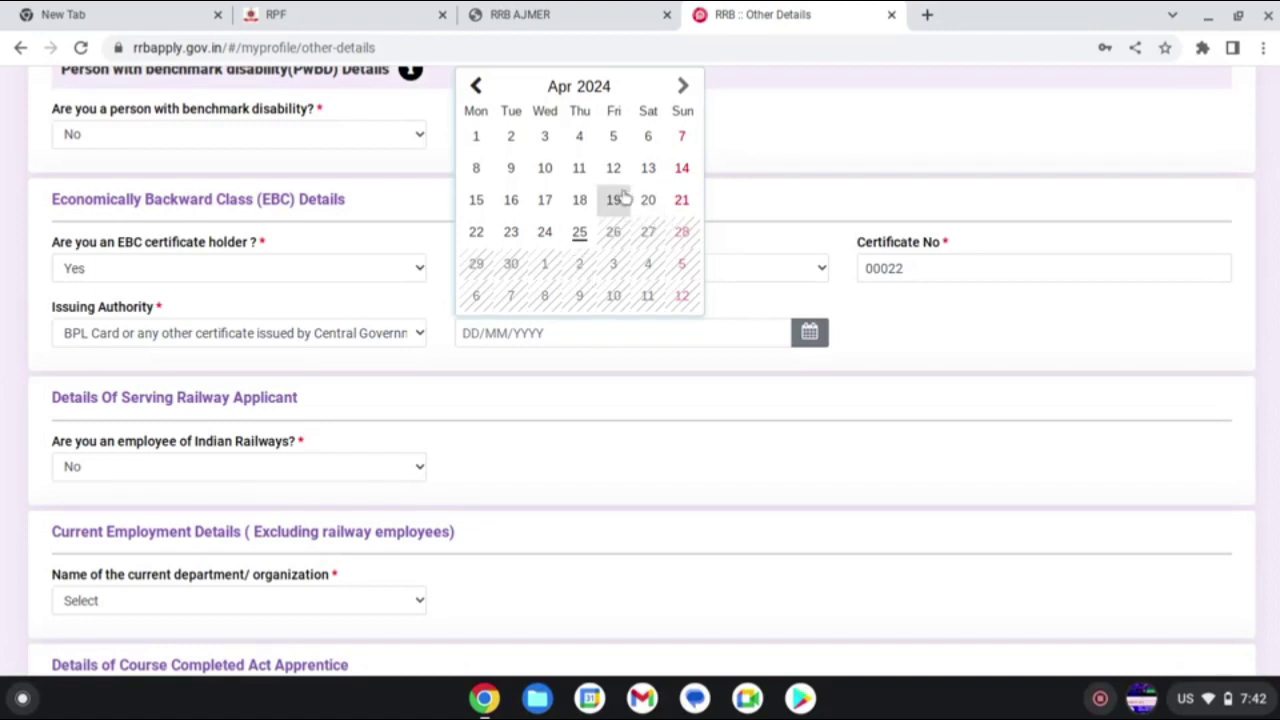
- Set the EBC certificate's date of issue to 21 March 2007 using the calendar's year view
{"action": "left_click", "coordinate": [479, 88]}
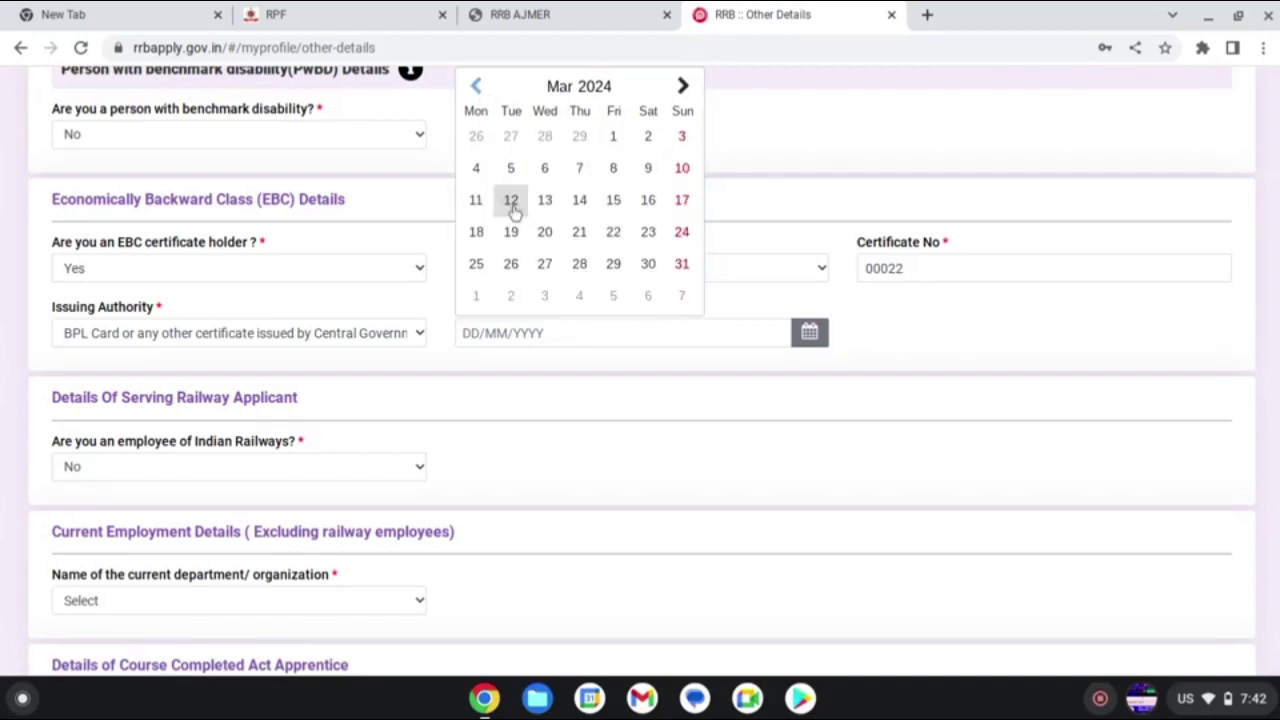
{"action": "left_click", "coordinate": [580, 232]}
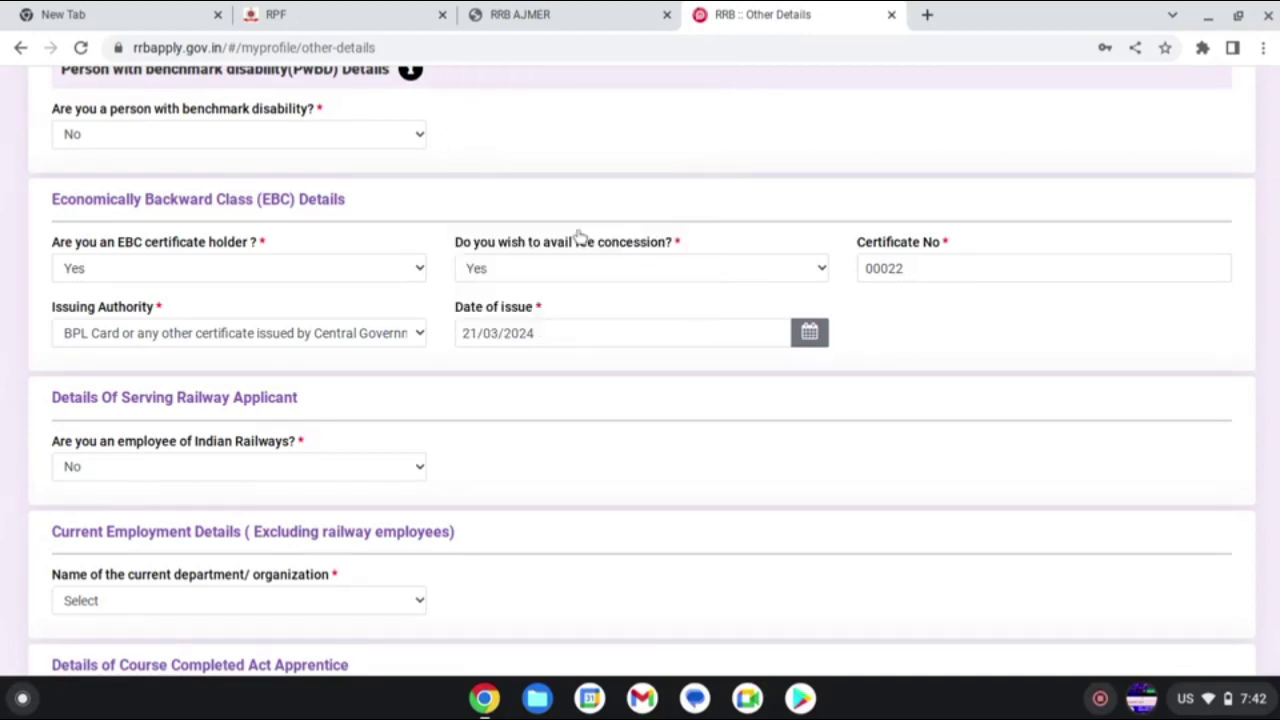
{"action": "left_click", "coordinate": [553, 332]}
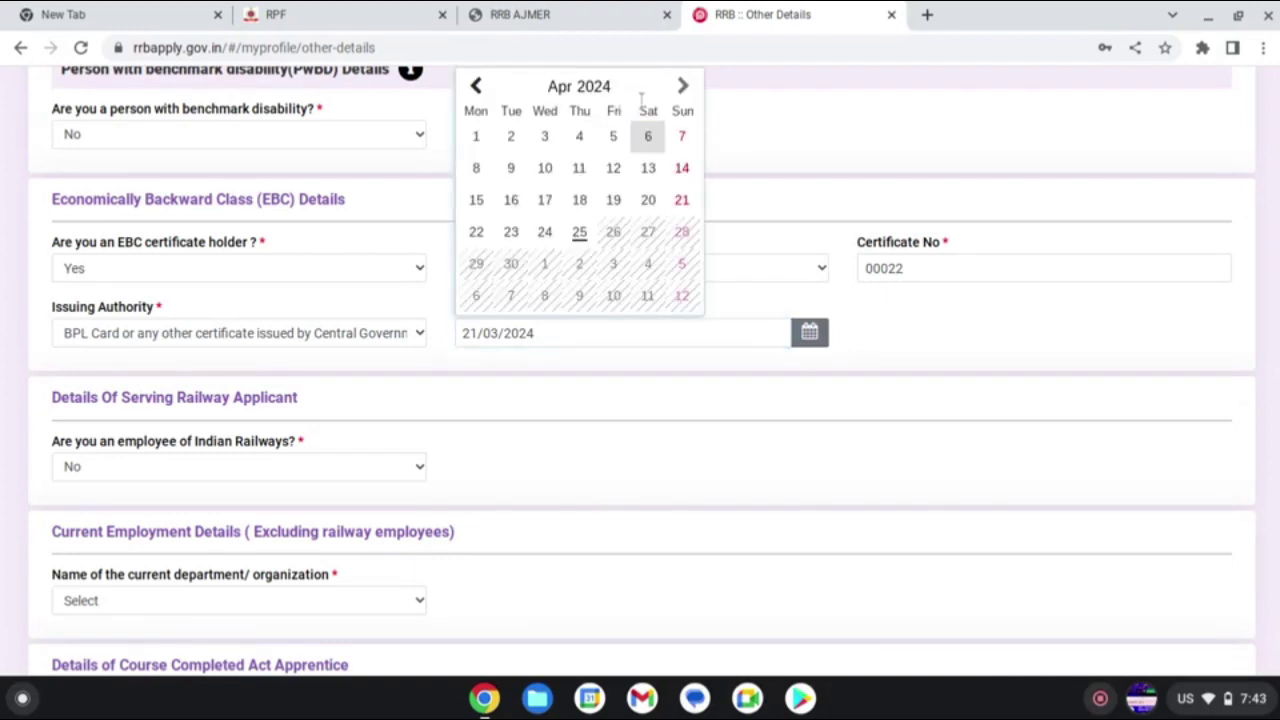
{"action": "left_click", "coordinate": [610, 86]}
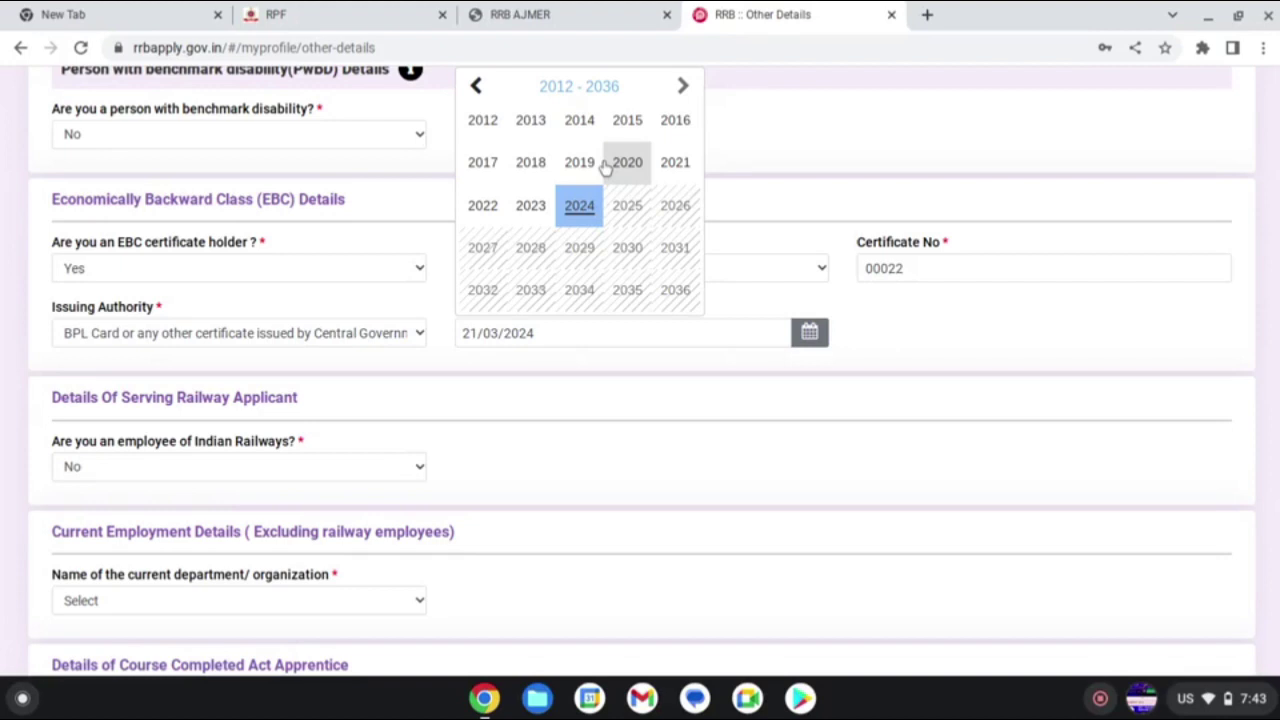
{"action": "left_click", "coordinate": [486, 88]}
{"action": "left_click", "coordinate": [606, 88]}
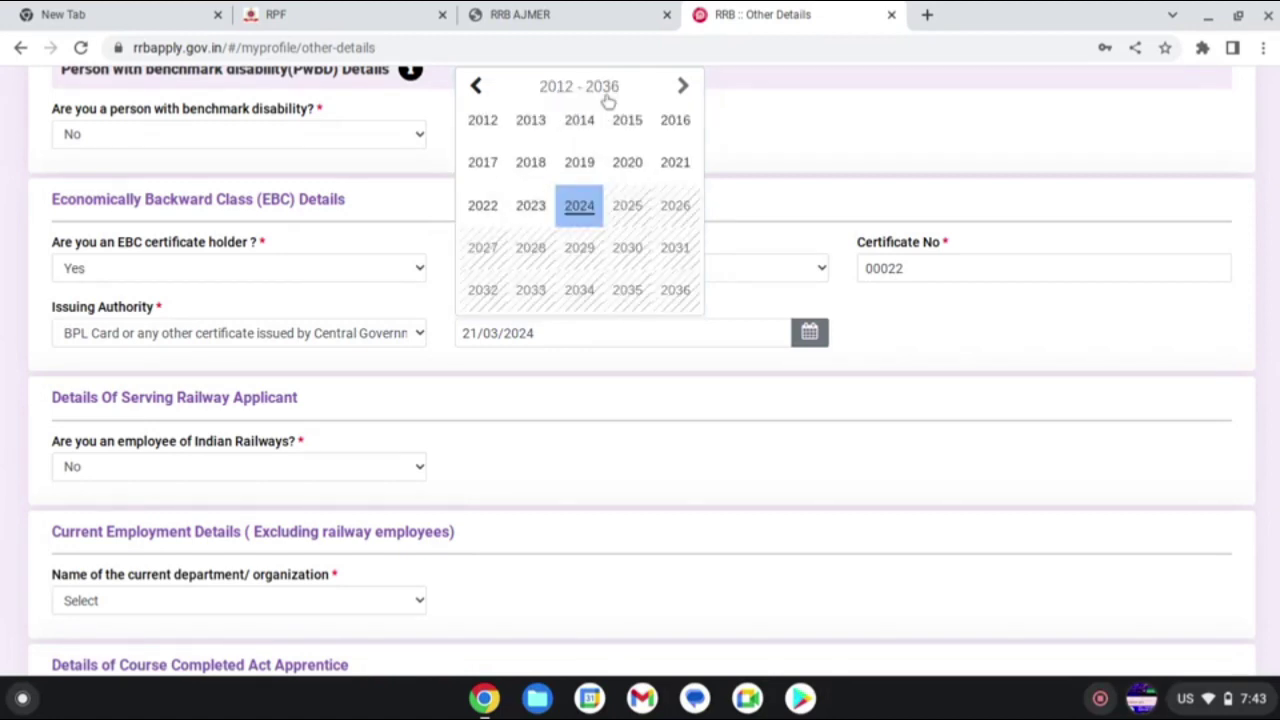
{"action": "left_click", "coordinate": [579, 205]}
{"action": "scroll", "coordinate": [577, 222], "scroll_direction": "down", "scroll_amount": 2}
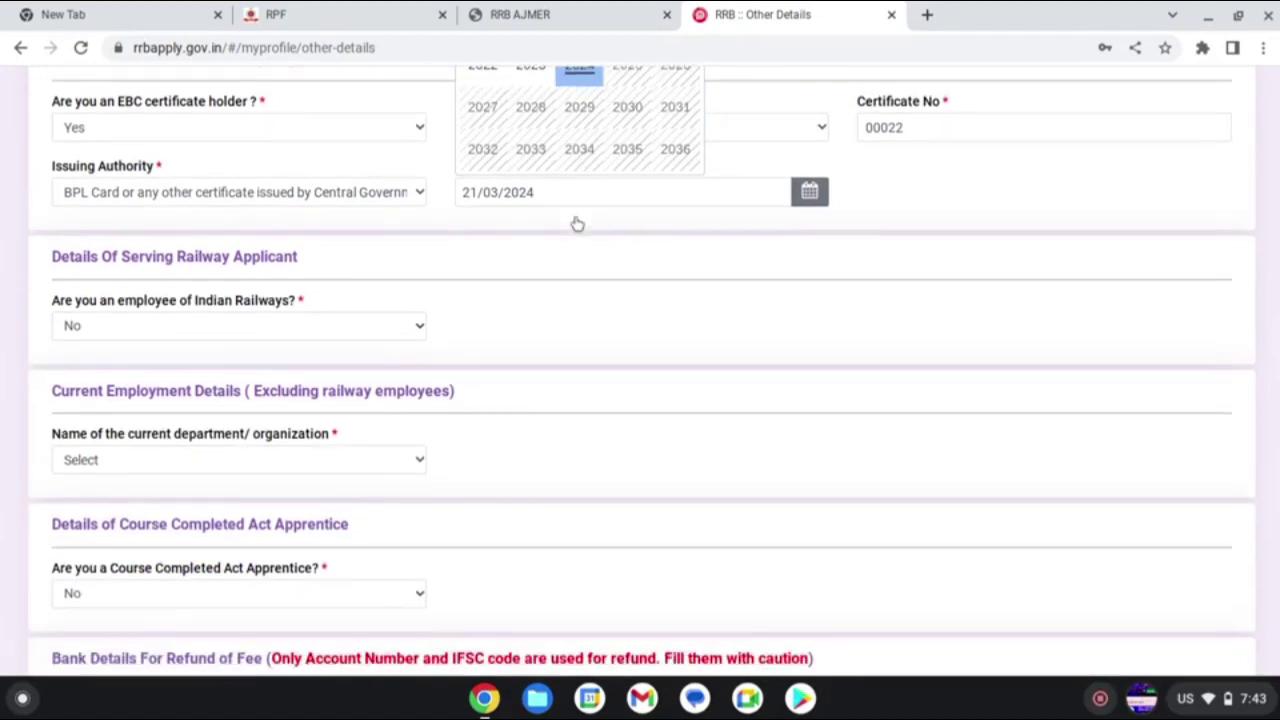
{"action": "scroll", "coordinate": [577, 222], "scroll_direction": "up", "scroll_amount": 2}
{"action": "scroll", "coordinate": [578, 220], "scroll_direction": "up", "scroll_amount": 1}
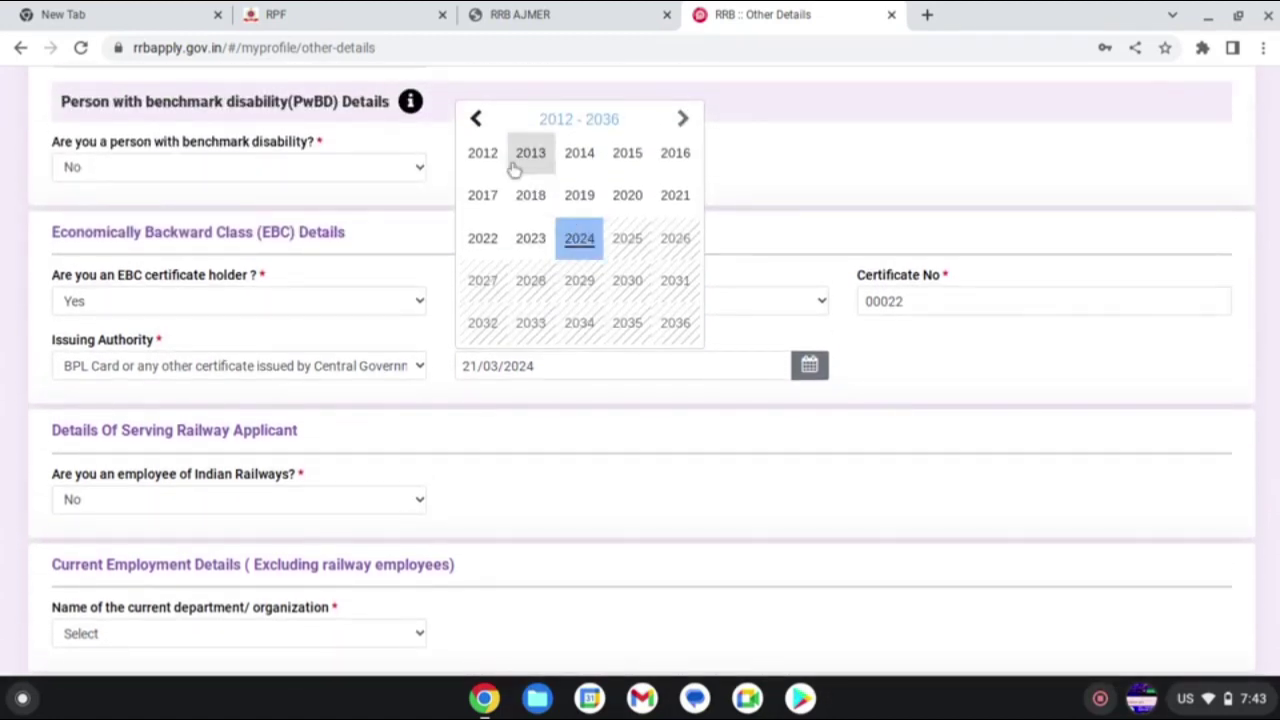
{"action": "left_click", "coordinate": [477, 120]}
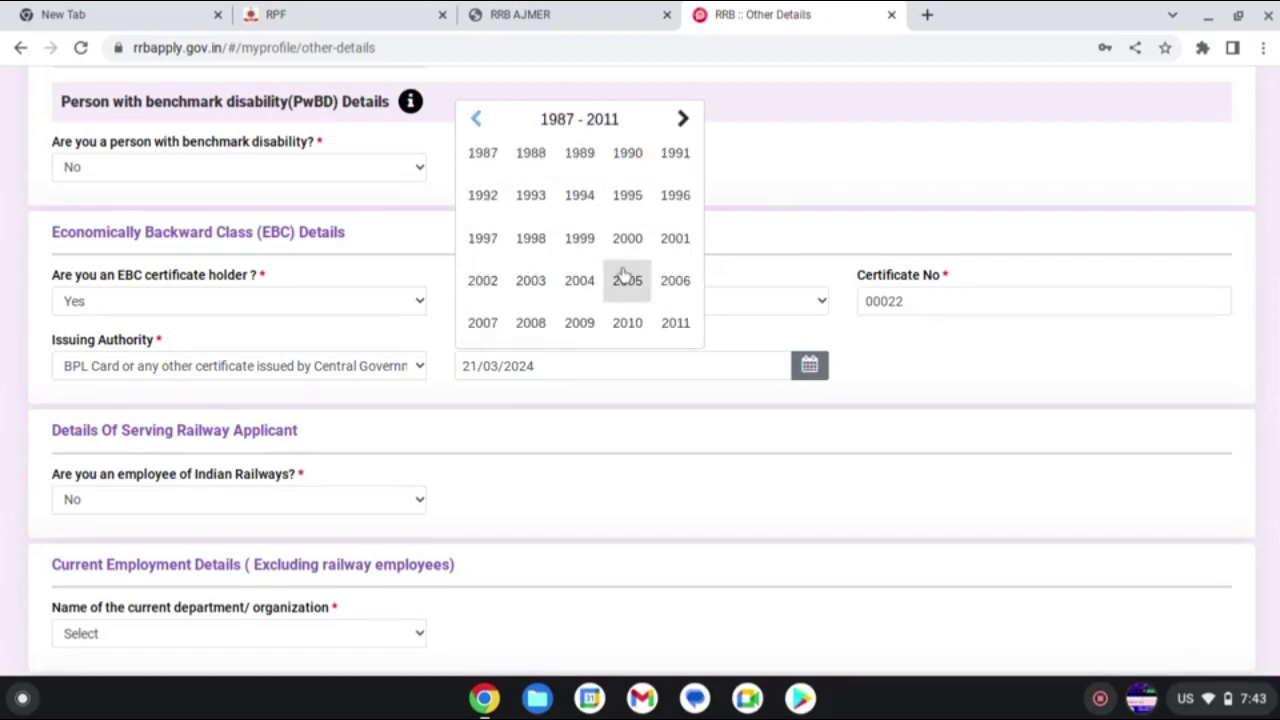
{"action": "left_click", "coordinate": [481, 322]}
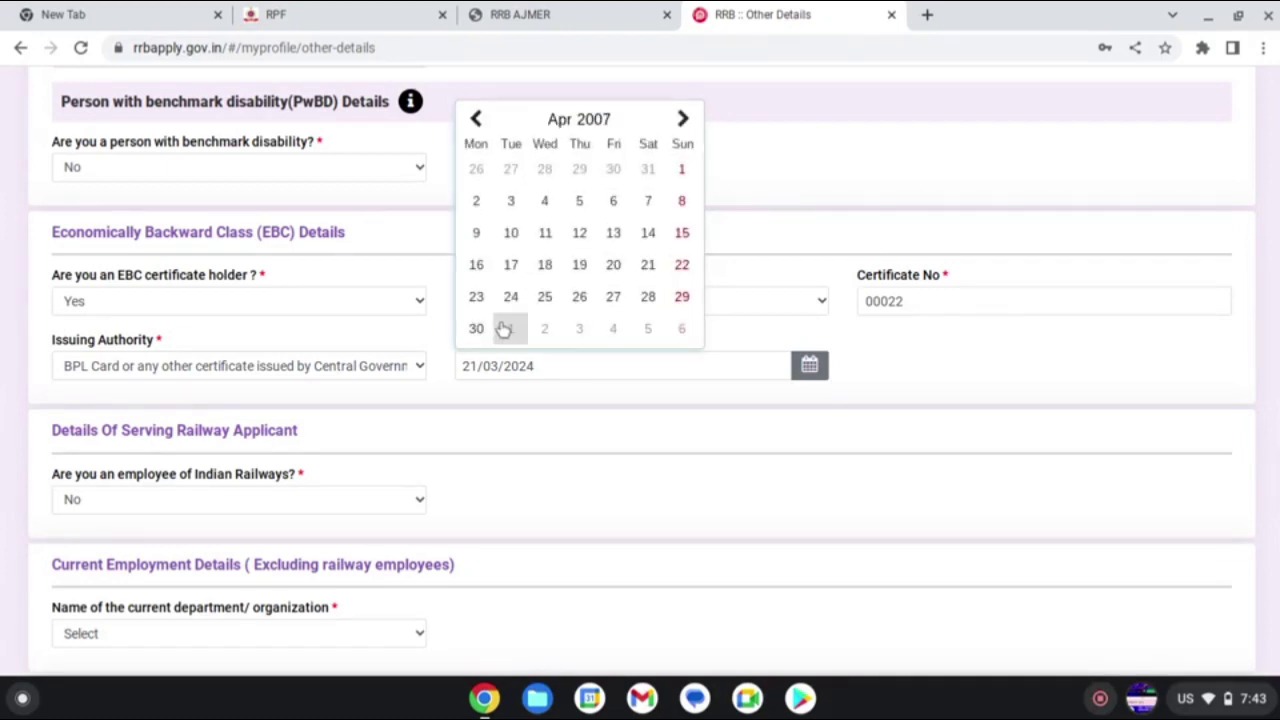
{"action": "left_click", "coordinate": [476, 120]}
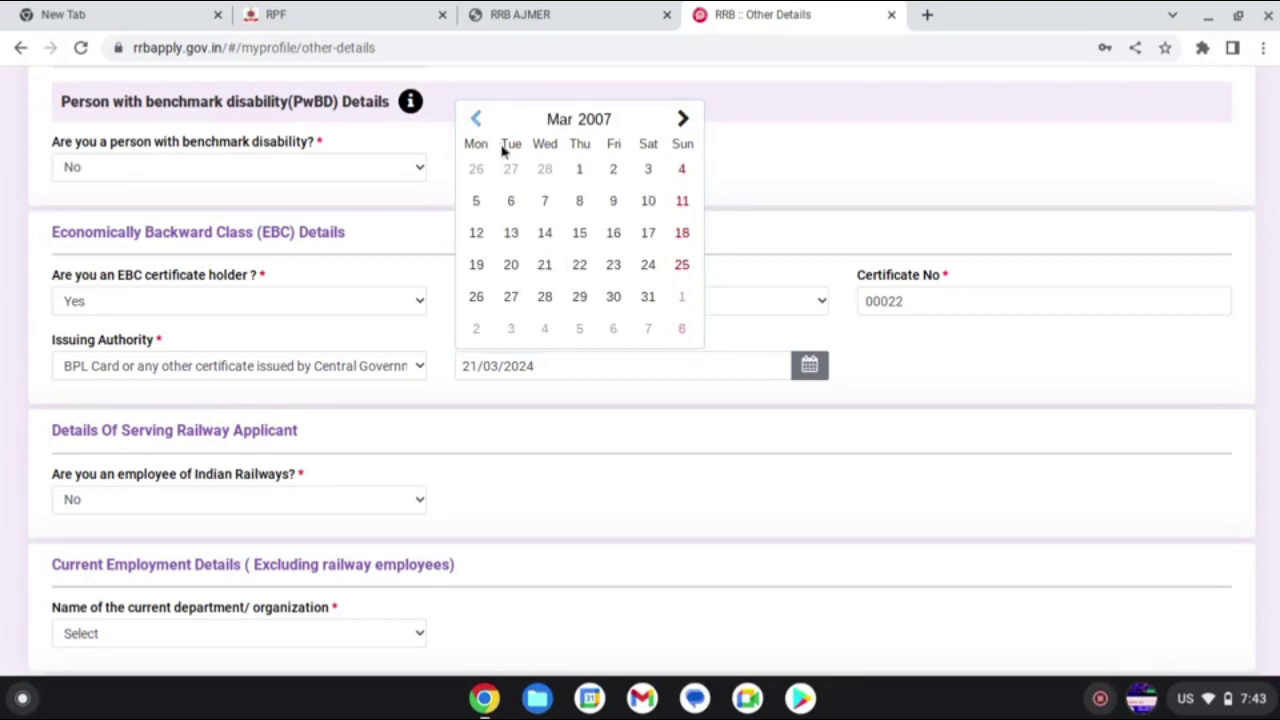
{"action": "left_click", "coordinate": [545, 266]}
{"action": "scroll", "coordinate": [607, 367], "scroll_direction": "down", "scroll_amount": 4}
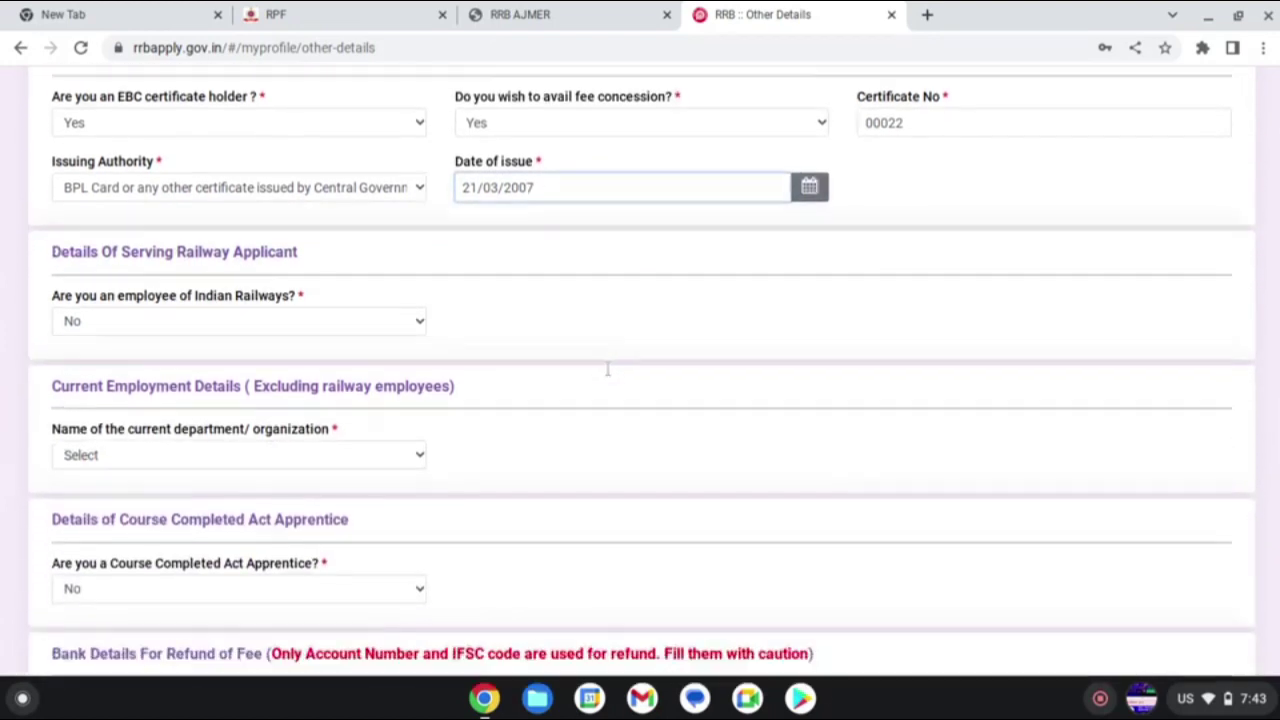
{"action": "scroll", "coordinate": [548, 358], "scroll_direction": "down", "scroll_amount": 4}
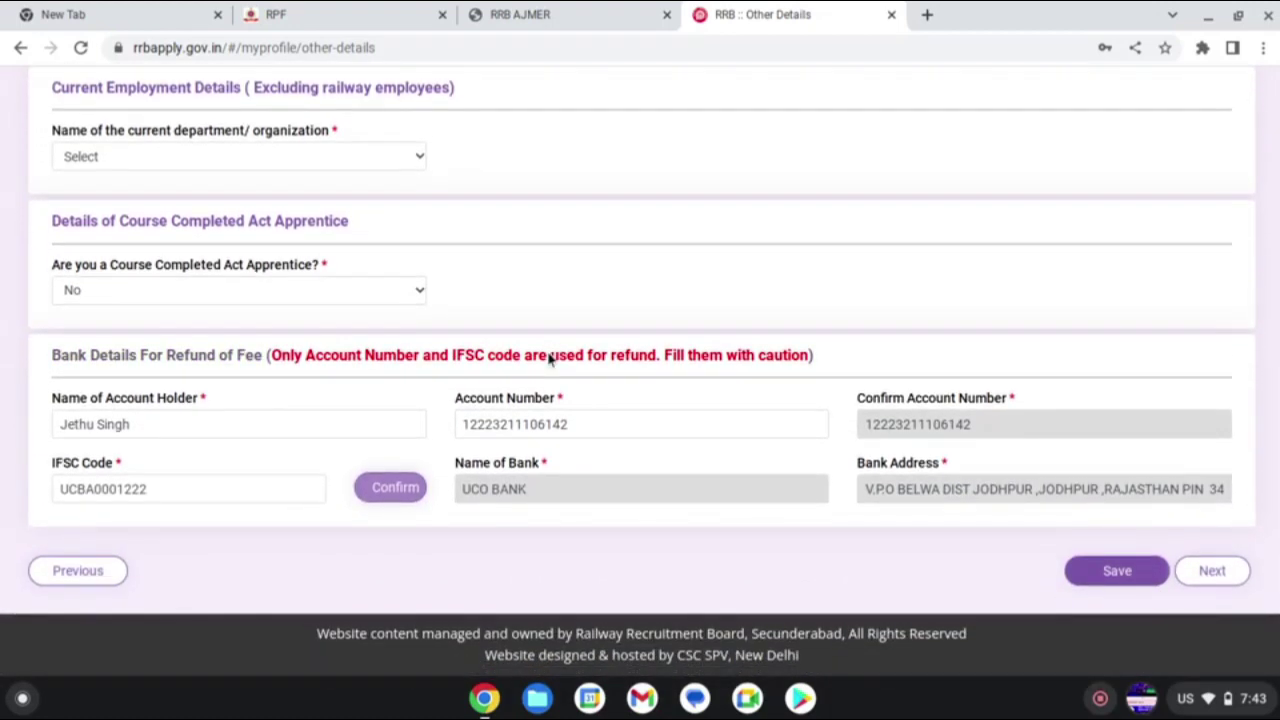
- Choose Not Applicable for current department/organization and save the Other Details page
{"action": "left_click", "coordinate": [1117, 571]}
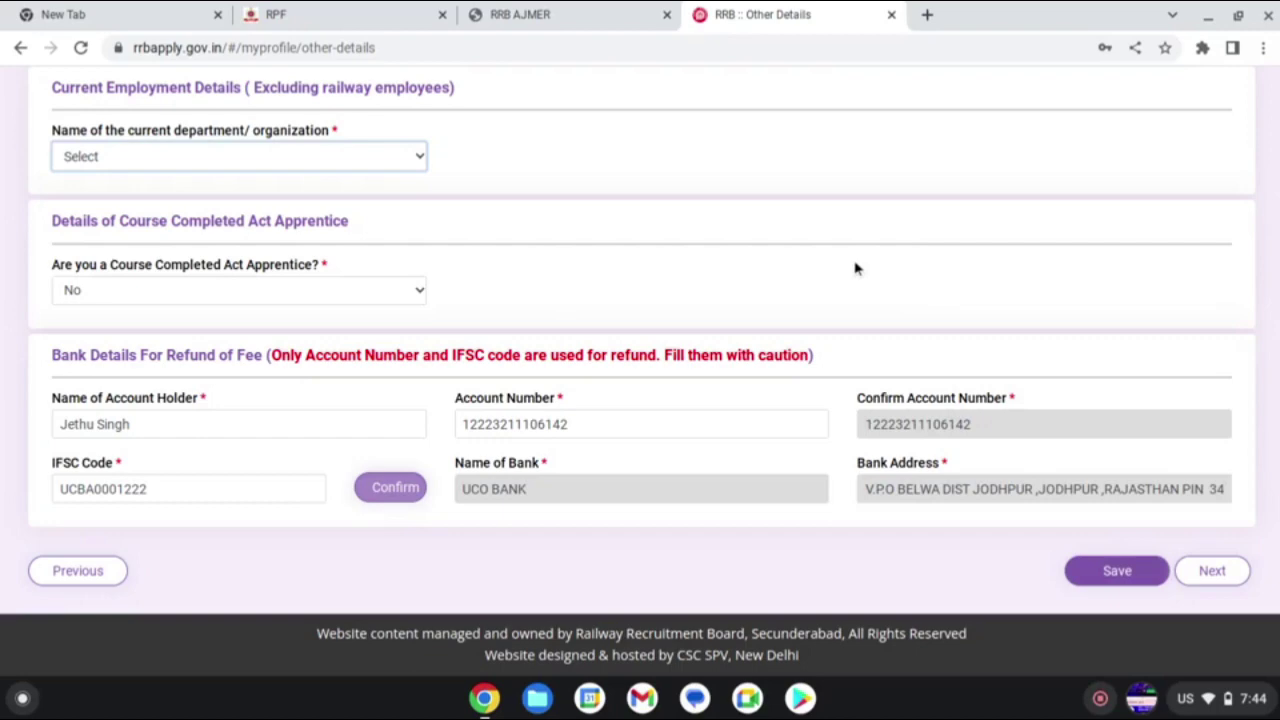
{"action": "scroll", "coordinate": [729, 106], "scroll_direction": "up", "scroll_amount": 4}
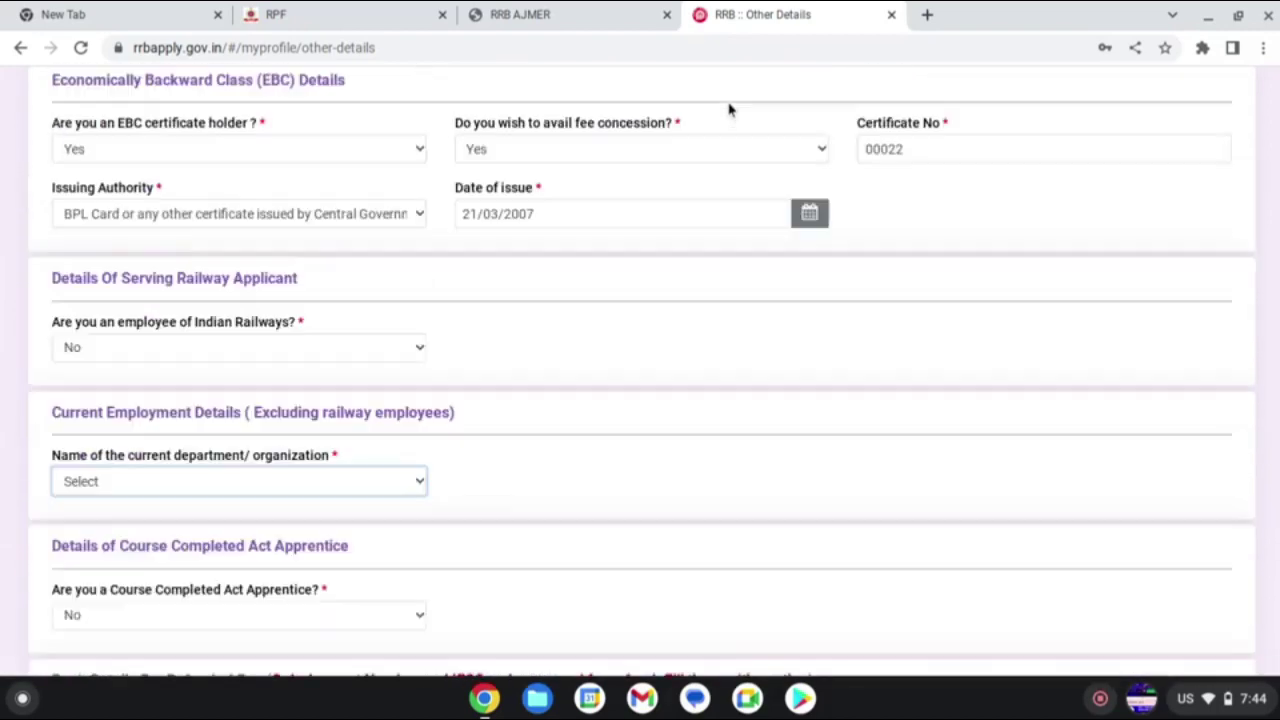
{"action": "scroll", "coordinate": [221, 396], "scroll_direction": "down", "scroll_amount": 2}
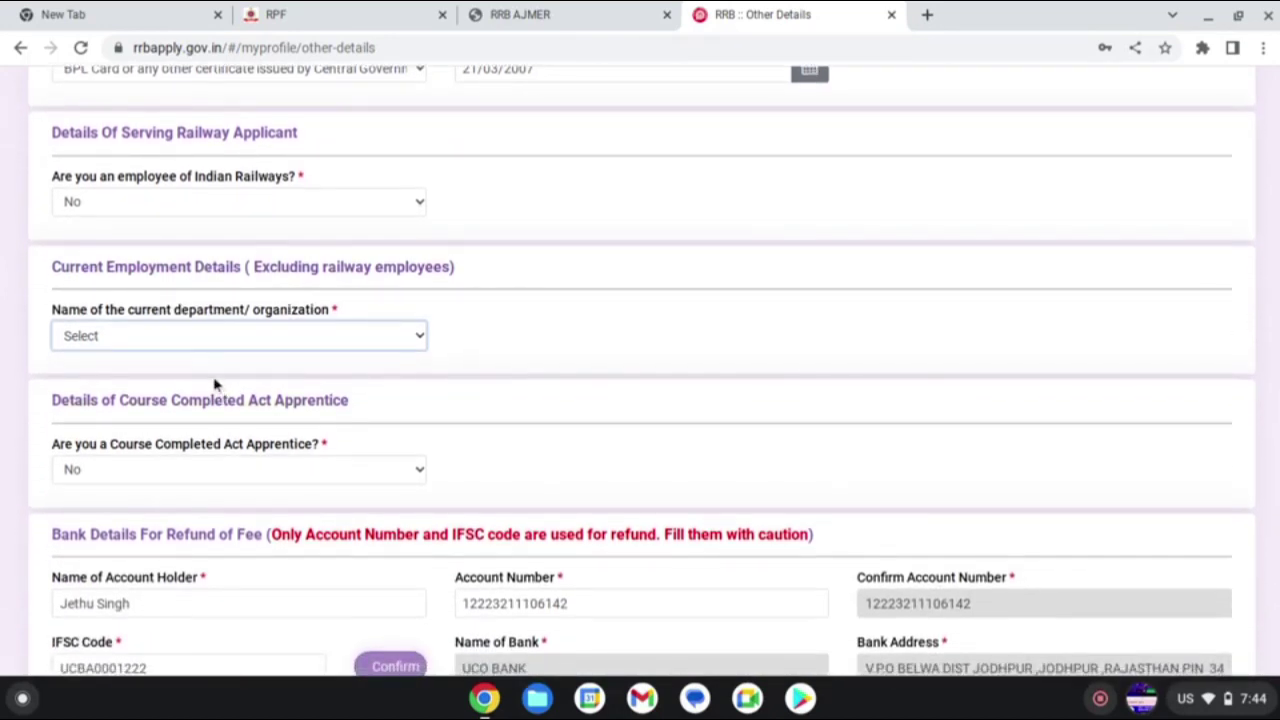
{"action": "left_click", "coordinate": [214, 348]}
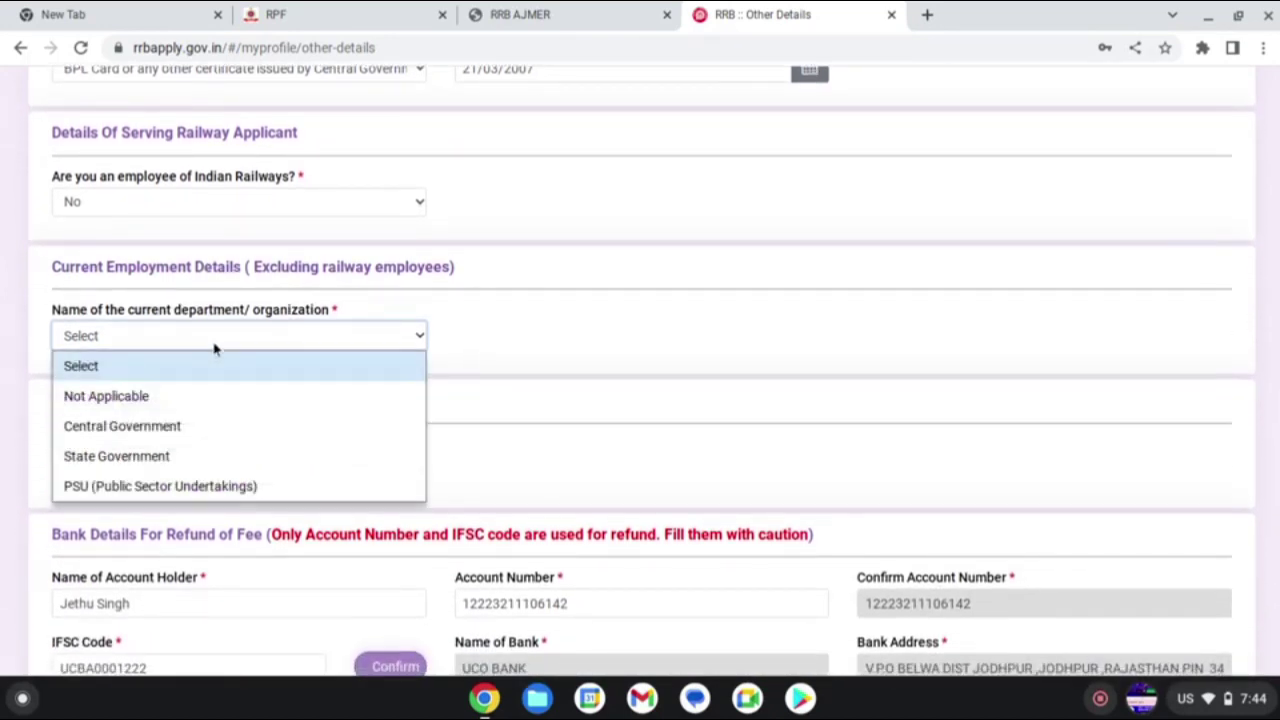
{"action": "left_click", "coordinate": [173, 404]}
{"action": "scroll", "coordinate": [172, 390], "scroll_direction": "down", "scroll_amount": 3}
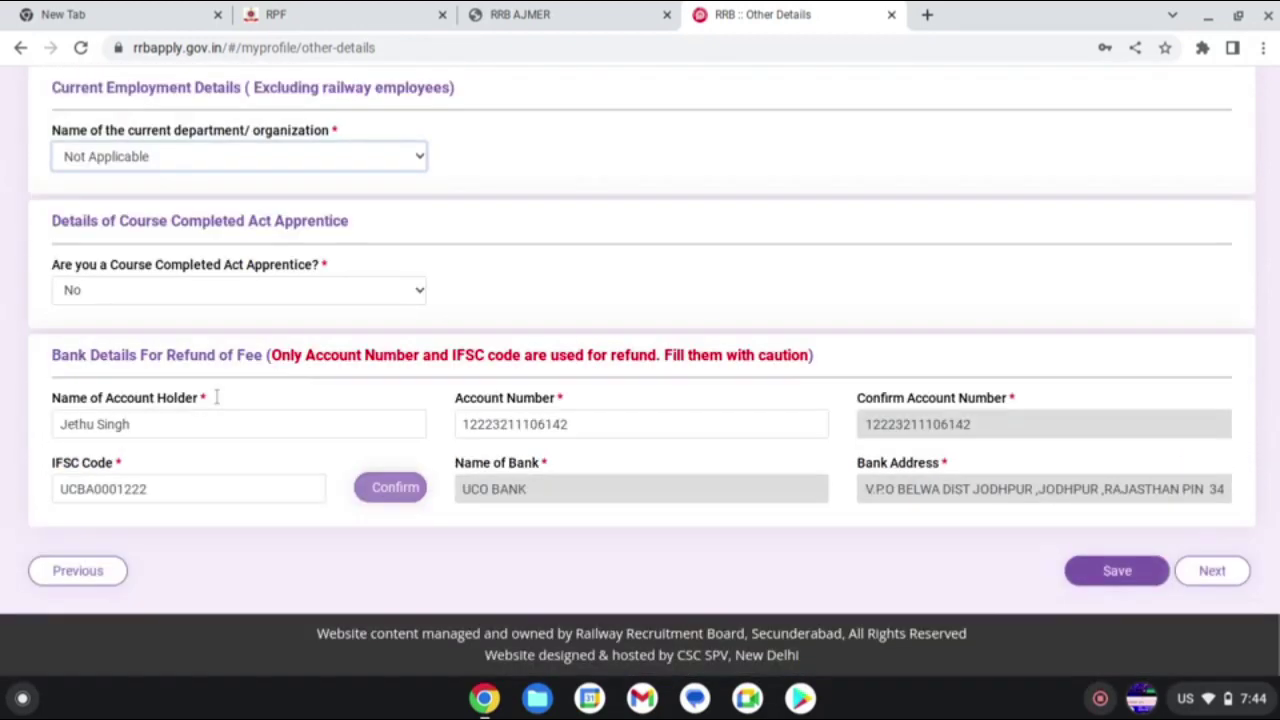
{"action": "left_click", "coordinate": [1118, 576]}
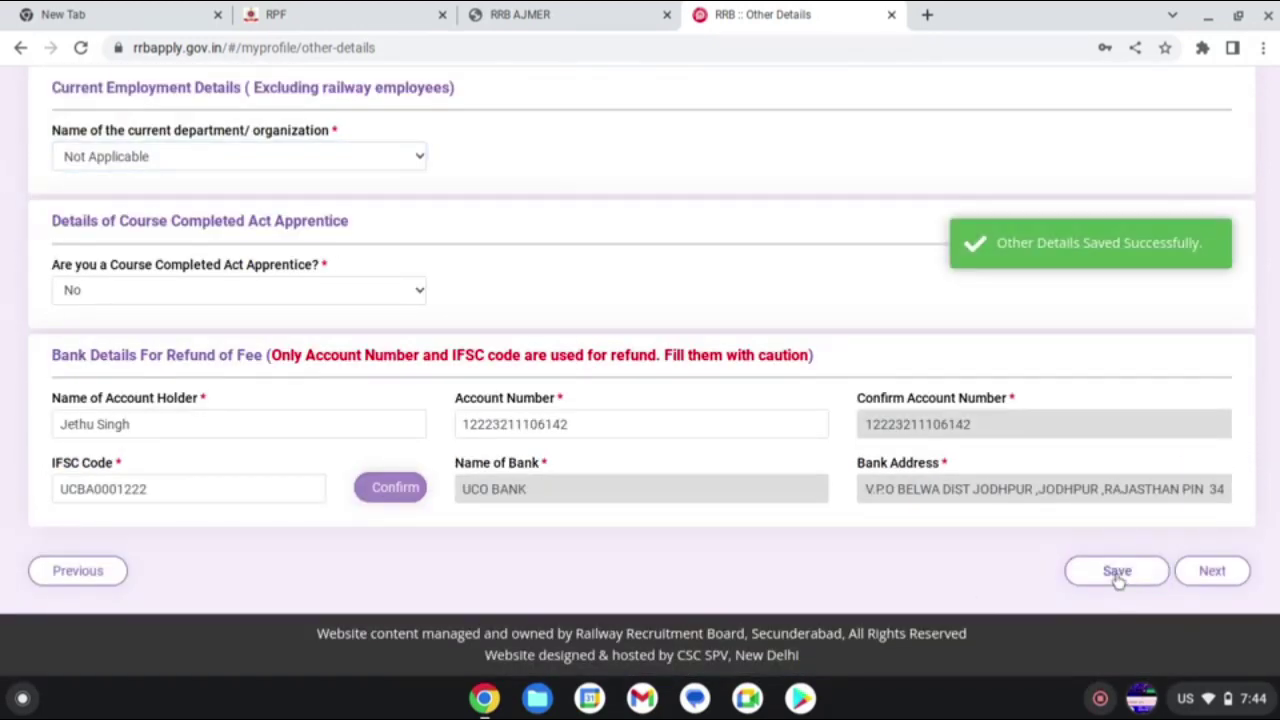
- Continue to the Educational Qualification step and dismiss the browser's save-password prompt
{"action": "left_click", "coordinate": [1205, 574]}
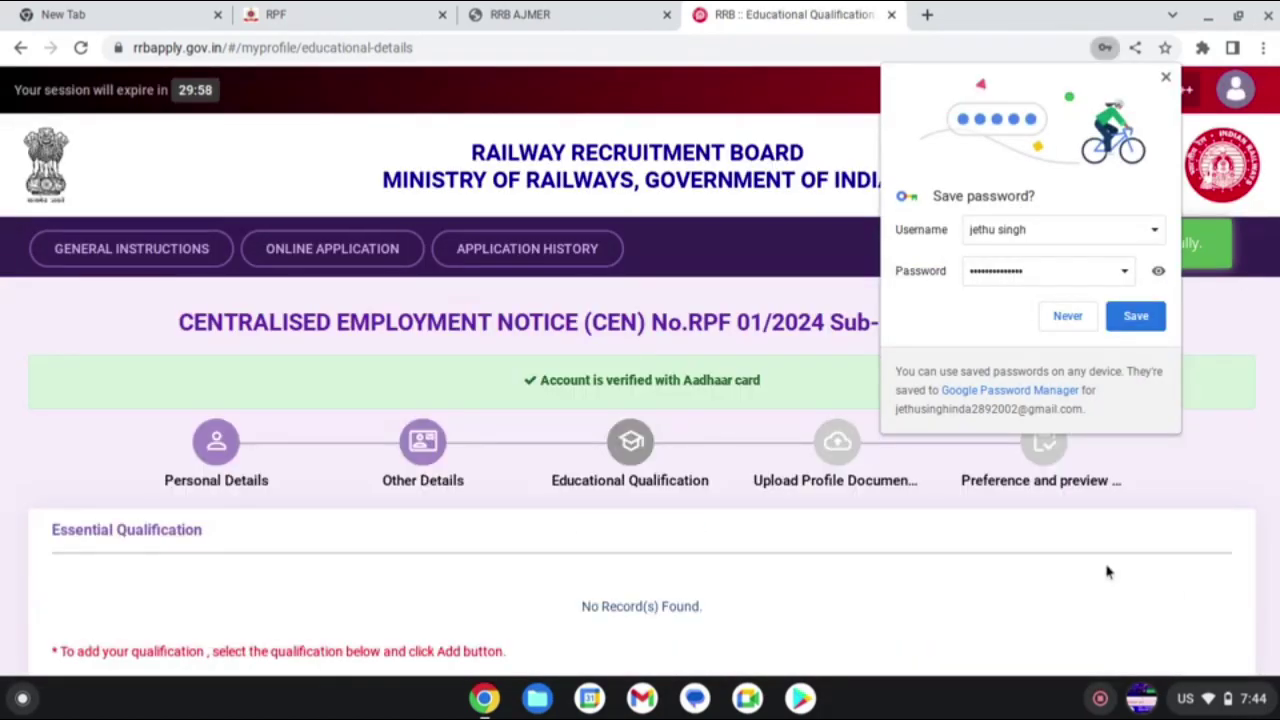
{"action": "scroll", "coordinate": [673, 565], "scroll_direction": "down", "scroll_amount": 1}
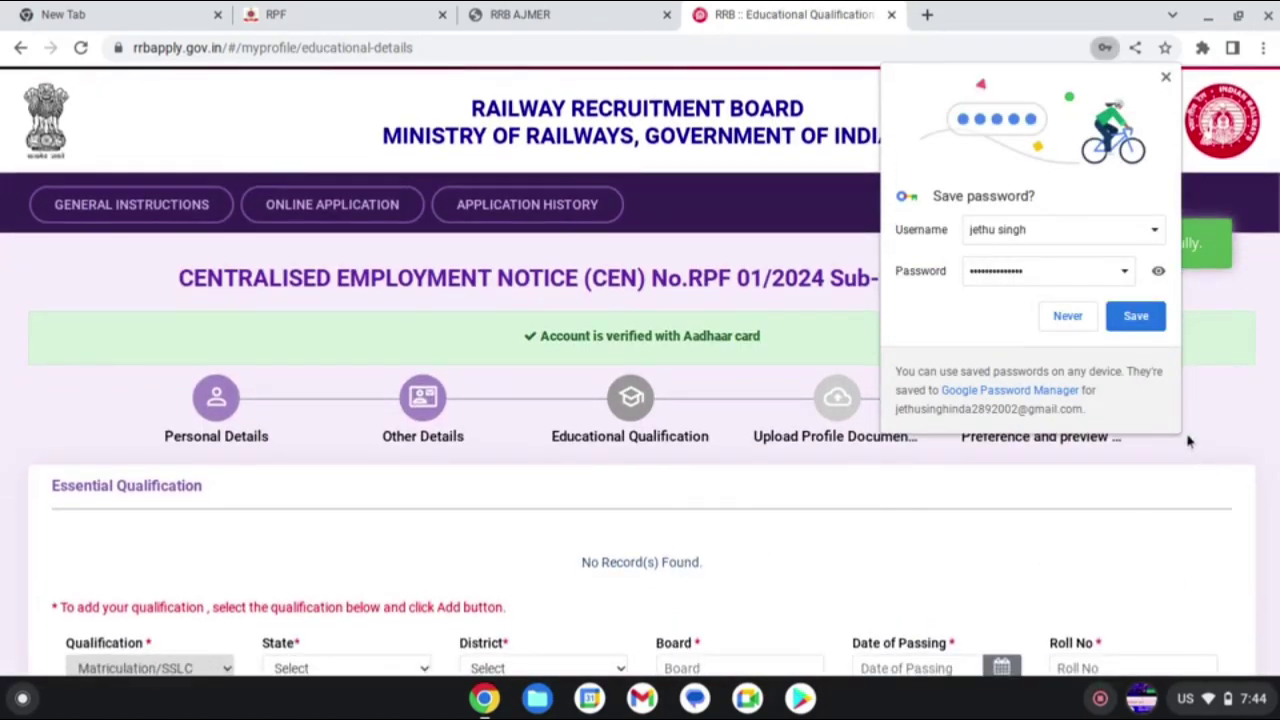
{"action": "left_click", "coordinate": [1136, 316]}
{"action": "scroll", "coordinate": [829, 457], "scroll_direction": "down", "scroll_amount": 4}
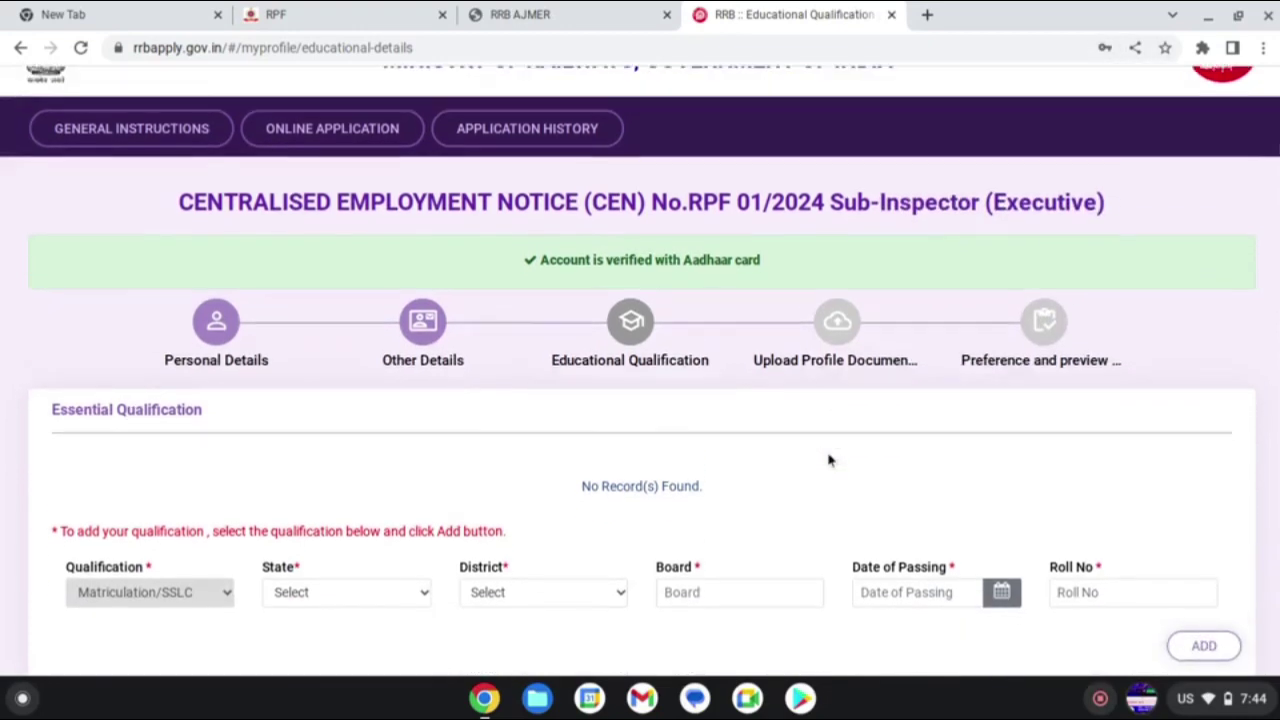
{"action": "scroll", "coordinate": [829, 460], "scroll_direction": "down", "scroll_amount": 2}
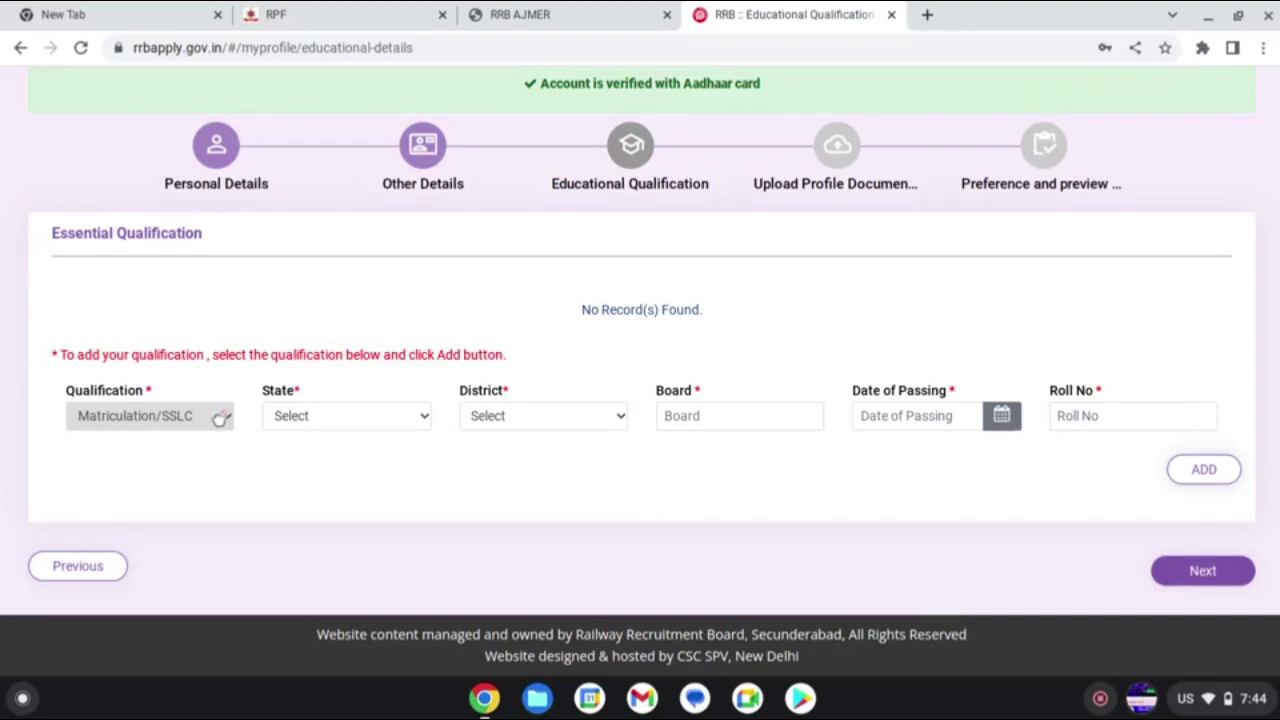
- Set the Matriculation/SSLC entry's state to RAJASTHAN and district to Jodhpur Gramin
{"action": "left_click", "coordinate": [335, 420]}
{"action": "scroll", "coordinate": [354, 232], "scroll_direction": "down", "scroll_amount": 5}
{"action": "scroll", "coordinate": [354, 232], "scroll_direction": "down", "scroll_amount": 2}
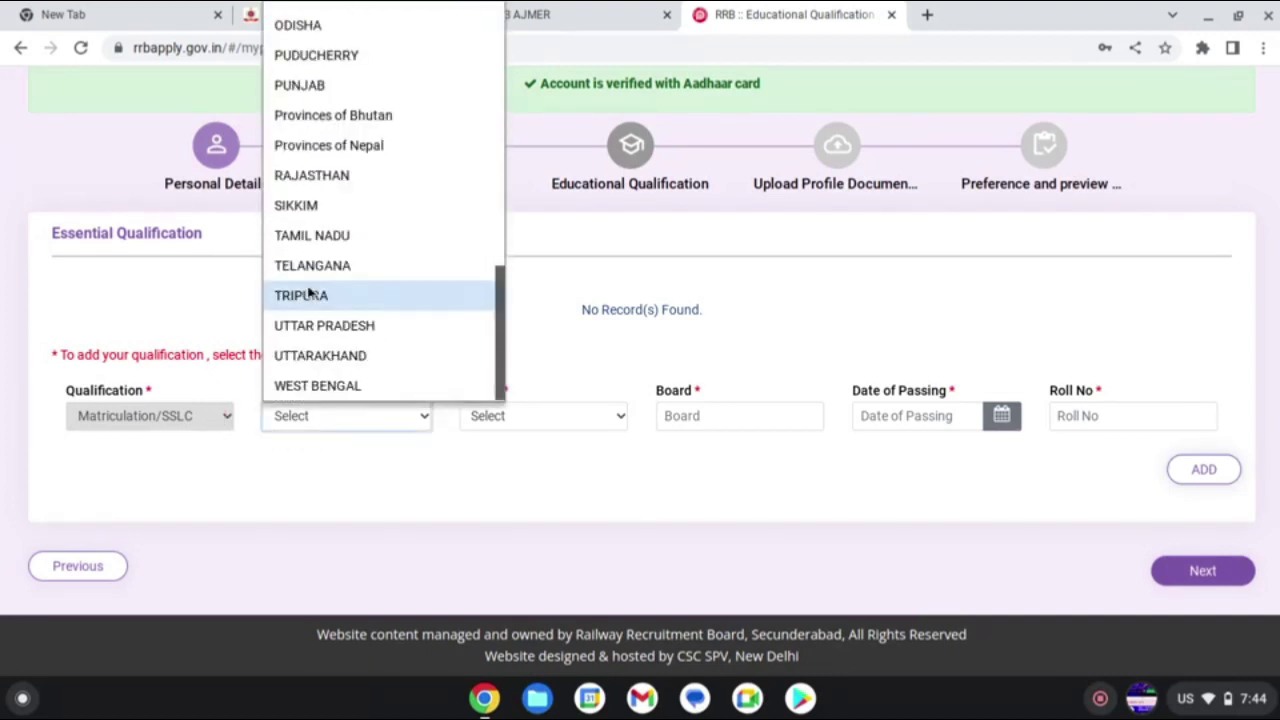
{"action": "left_click", "coordinate": [332, 174]}
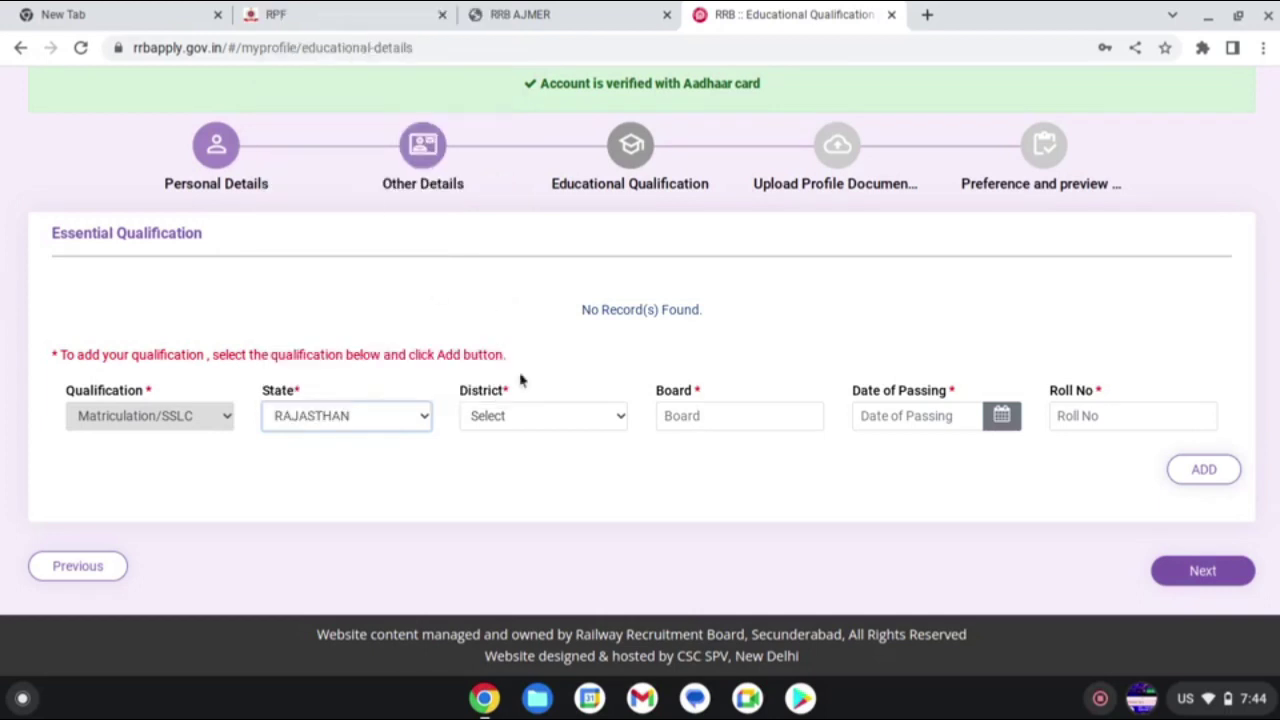
{"action": "left_click", "coordinate": [539, 425]}
{"action": "scroll", "coordinate": [537, 266], "scroll_direction": "down", "scroll_amount": 3}
{"action": "scroll", "coordinate": [539, 275], "scroll_direction": "down", "scroll_amount": 4}
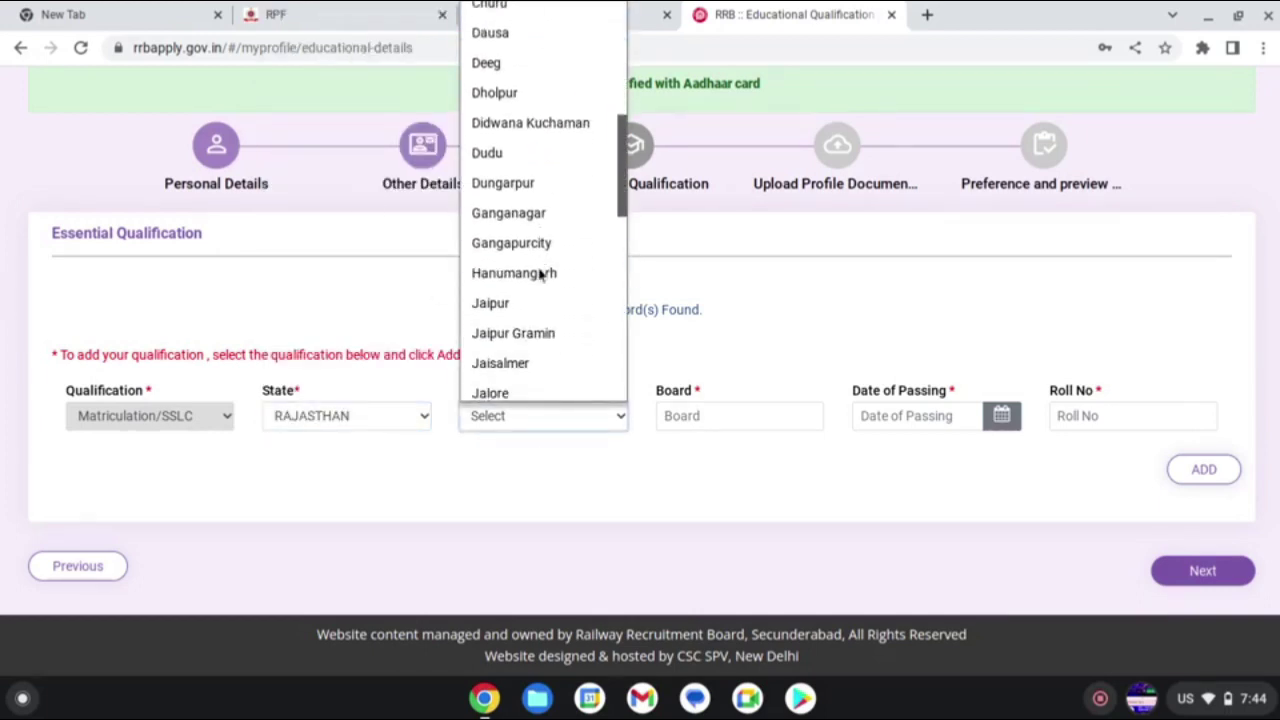
{"action": "scroll", "coordinate": [539, 275], "scroll_direction": "down", "scroll_amount": 2}
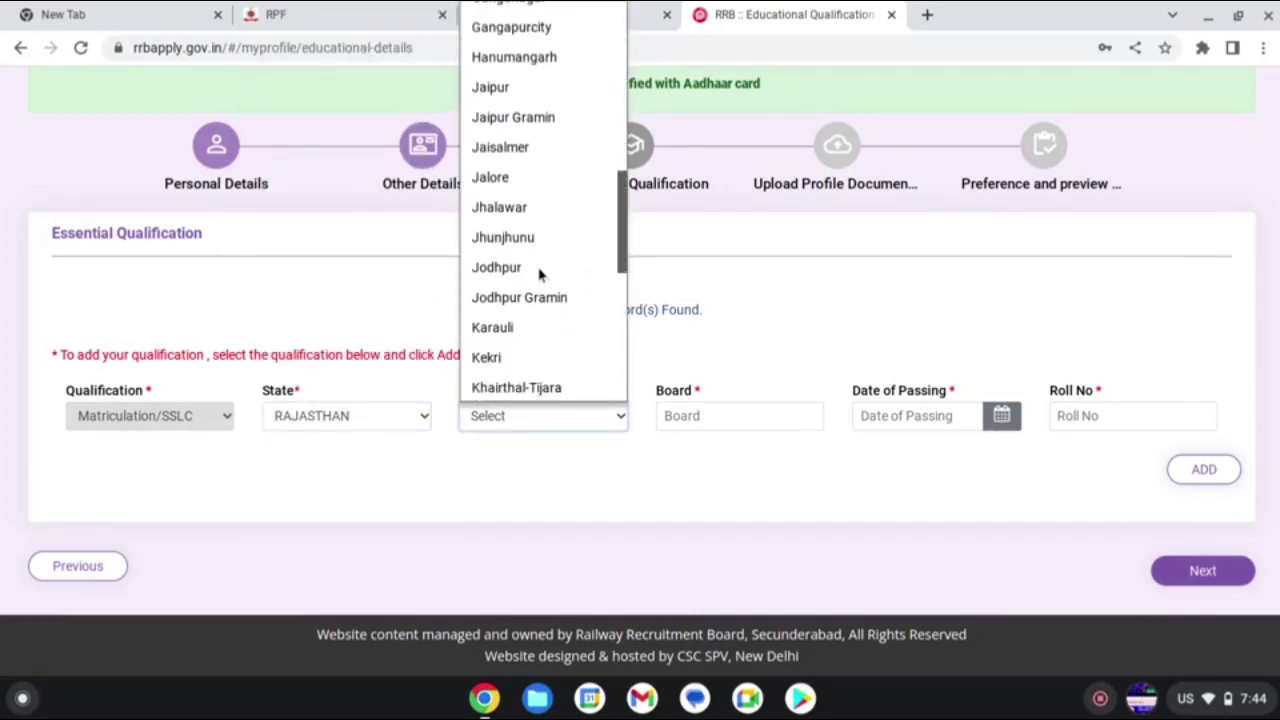
{"action": "left_click", "coordinate": [540, 274]}
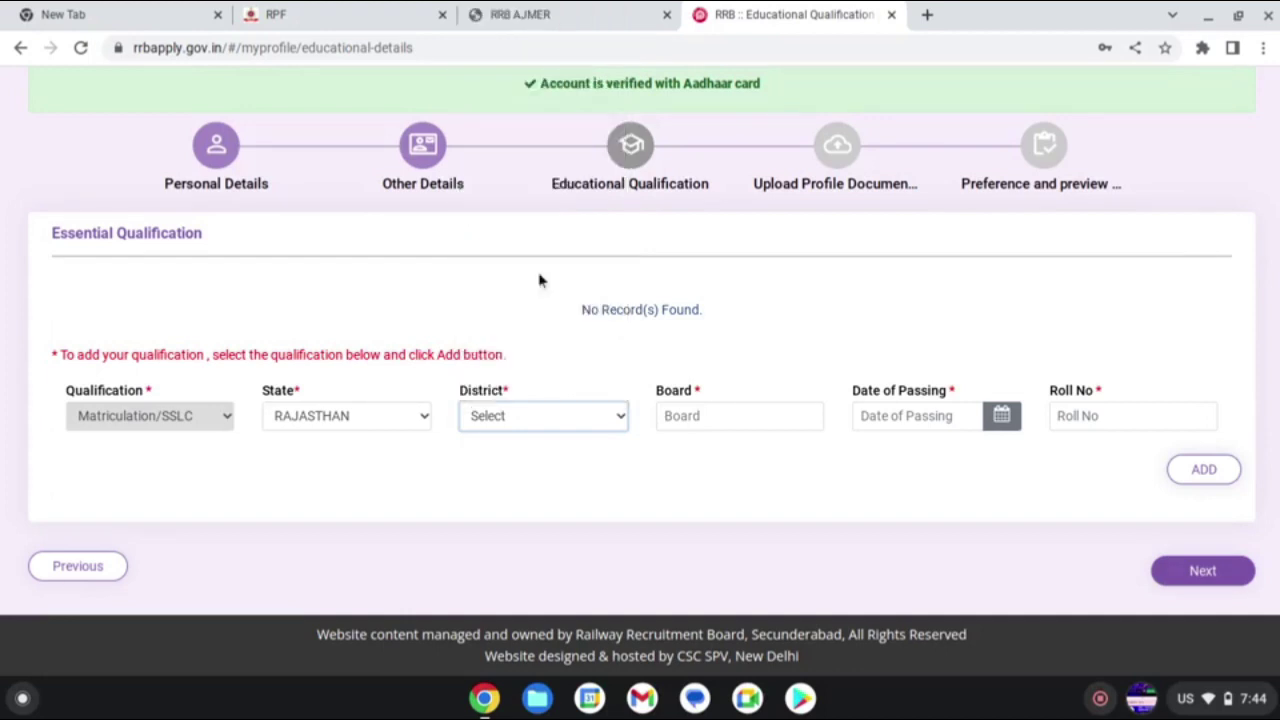
{"action": "left_click", "coordinate": [710, 415]}
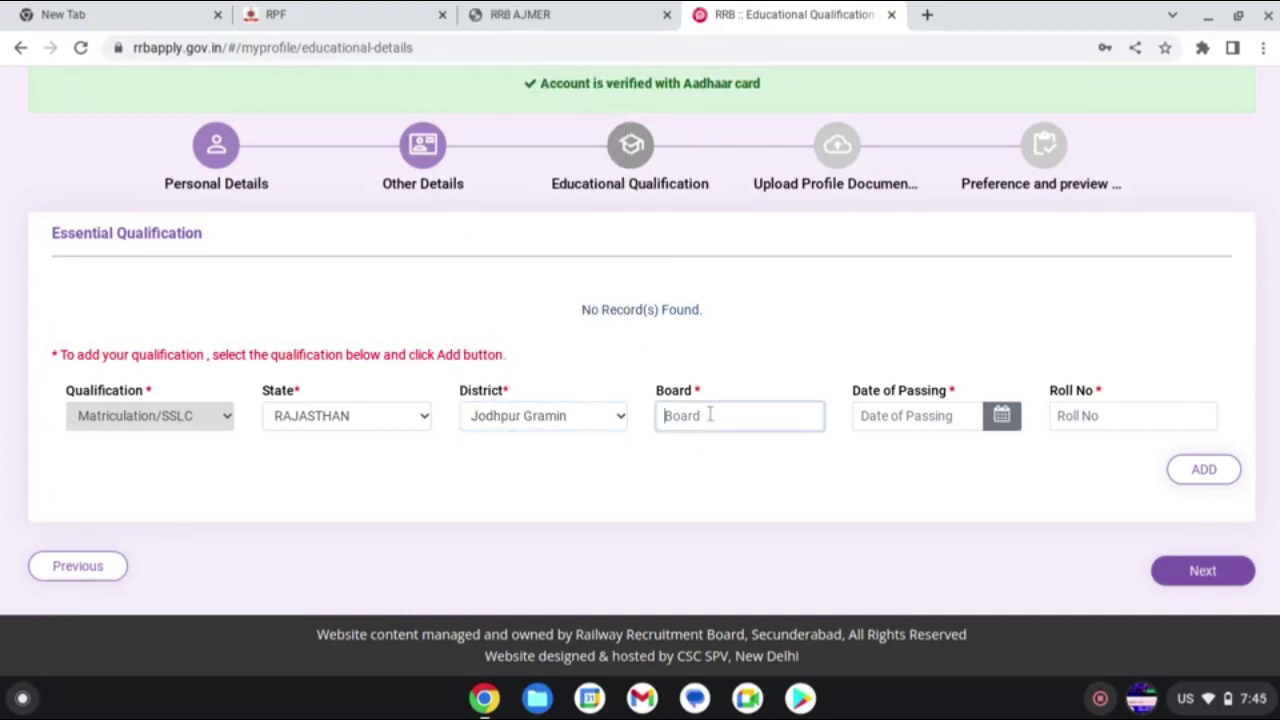
{"action": "left_click", "coordinate": [130, 415]}
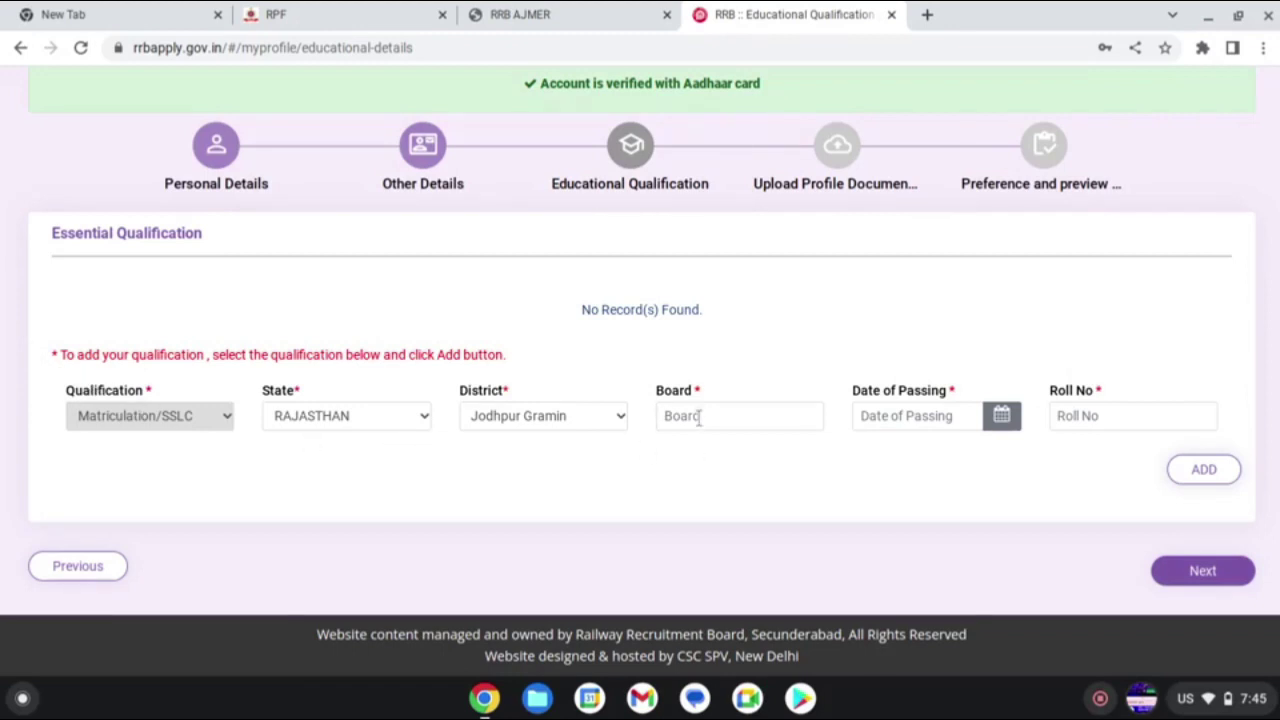
- After the missing-board error, enter 'board of secondary education ,rajasthan' as the Matriculation board
{"action": "left_click", "coordinate": [1203, 486]}
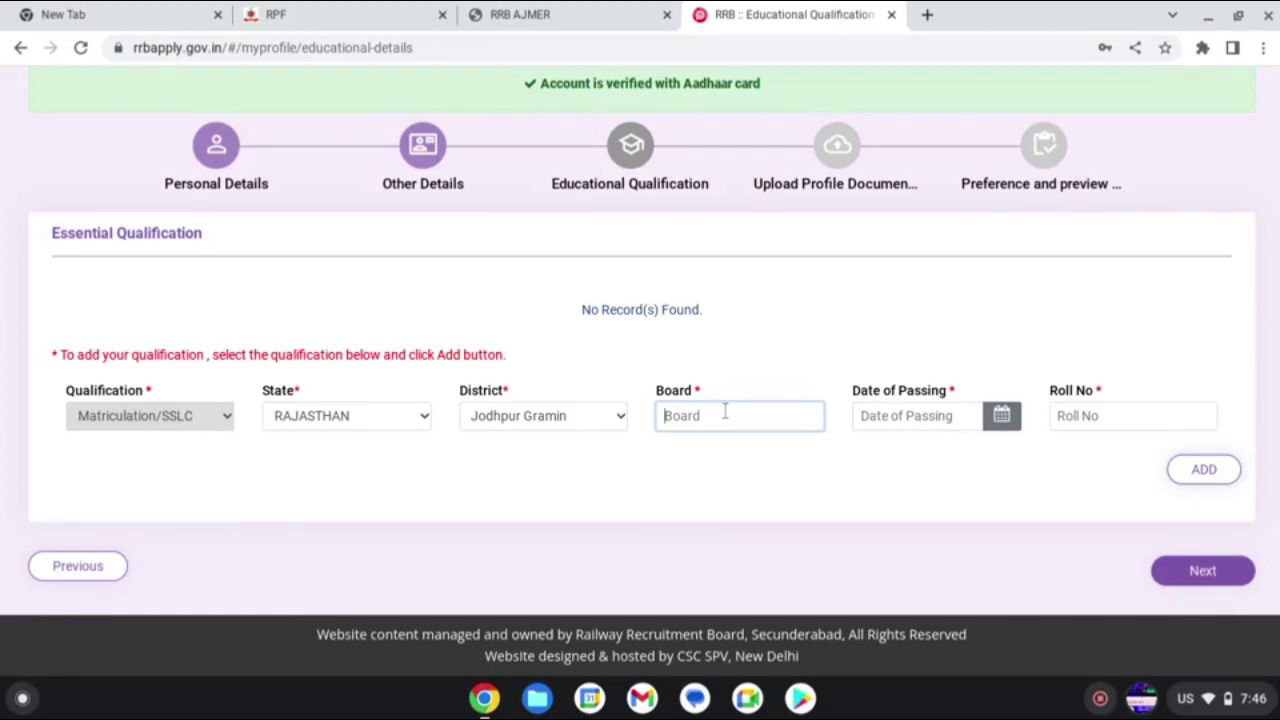
{"action": "type", "text": "bo"}
{"action": "type", "text": "ard"}
{"action": "type", "text": " of sec"}
{"action": "type", "text": "on"}
{"action": "key", "text": "BackSpace"}
{"action": "type", "text": "ndary "}
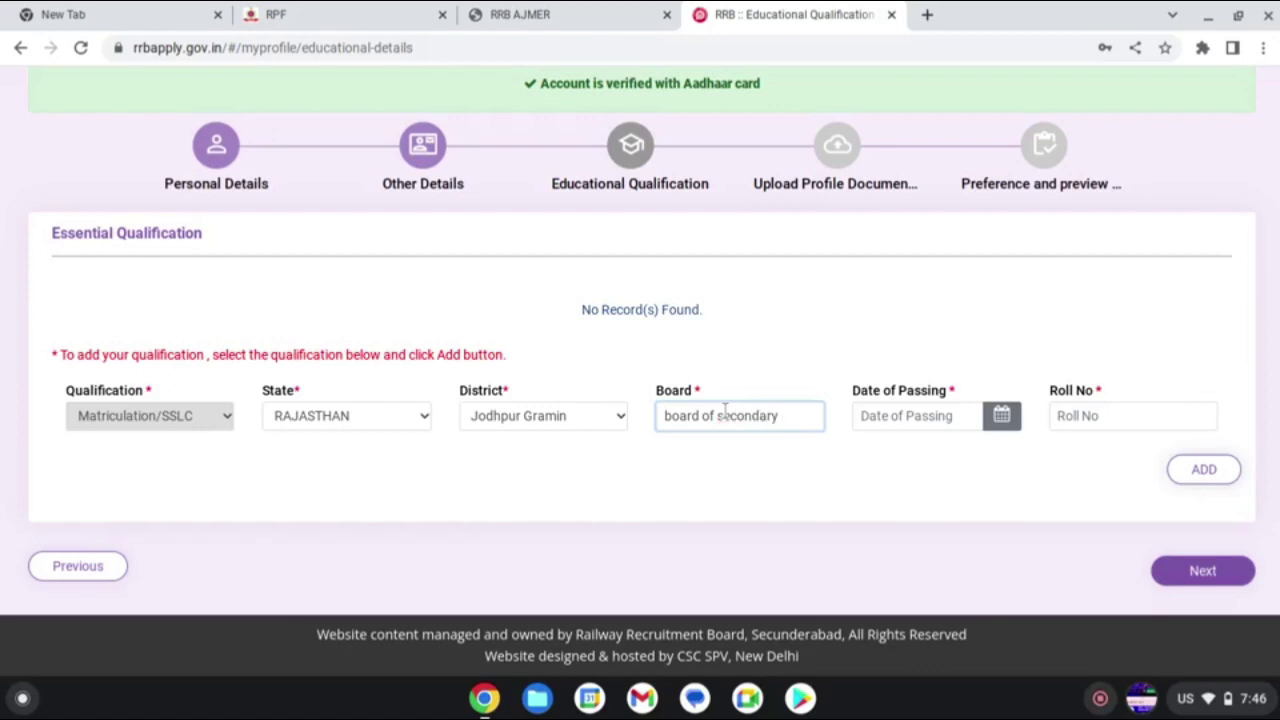
{"action": "type", "text": "education"}
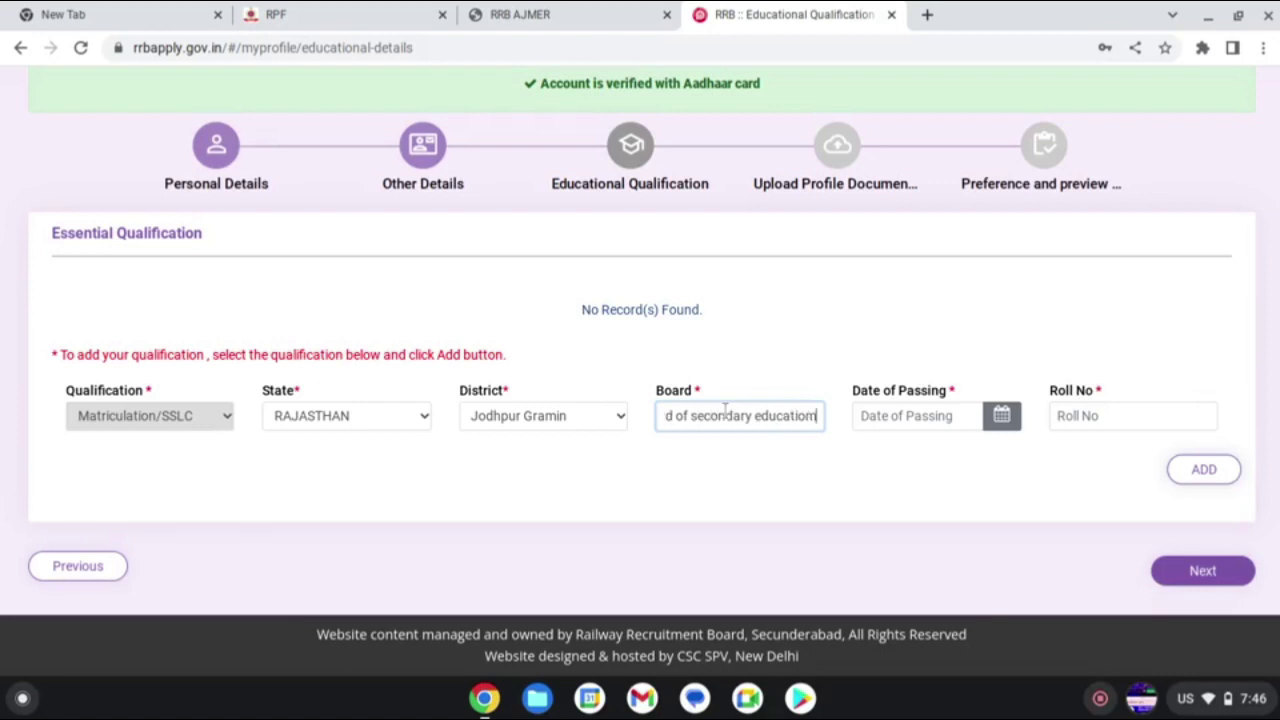
{"action": "key", "text": "BackSpace"}
{"action": "type", "text": "n"}
{"action": "type", "text": " ,"}
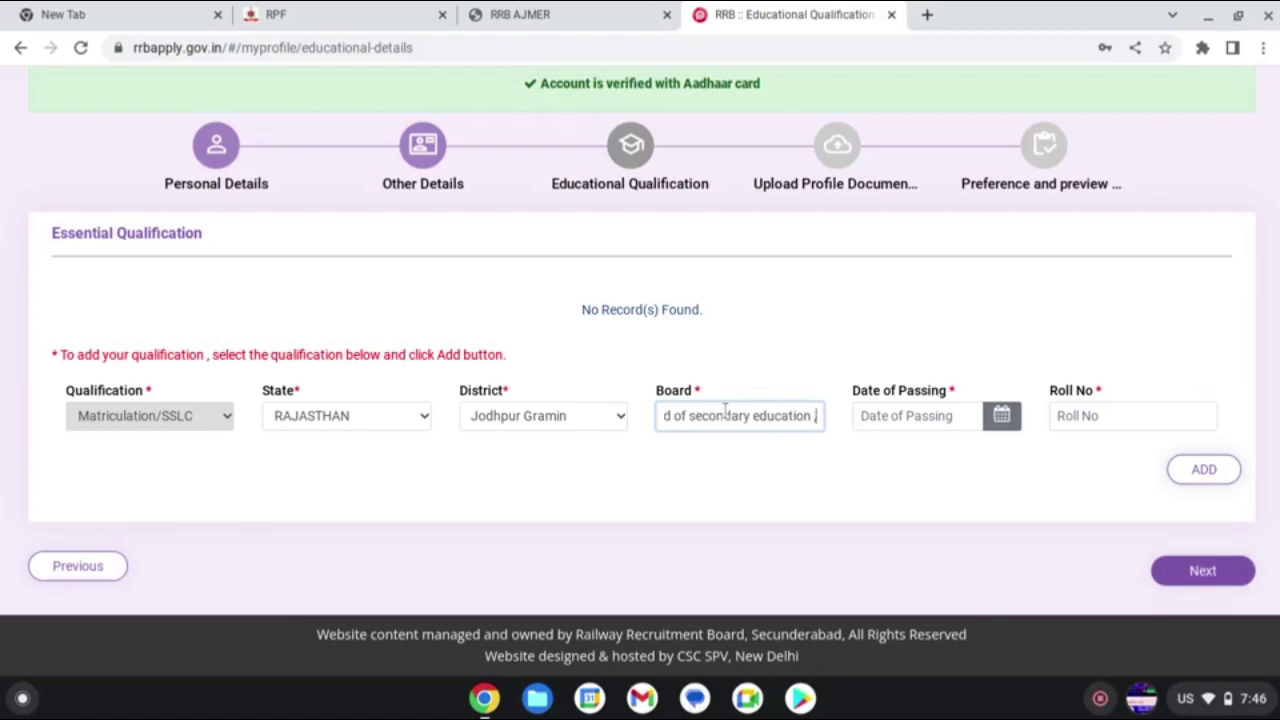
{"action": "type", "text": "rajasthan"}
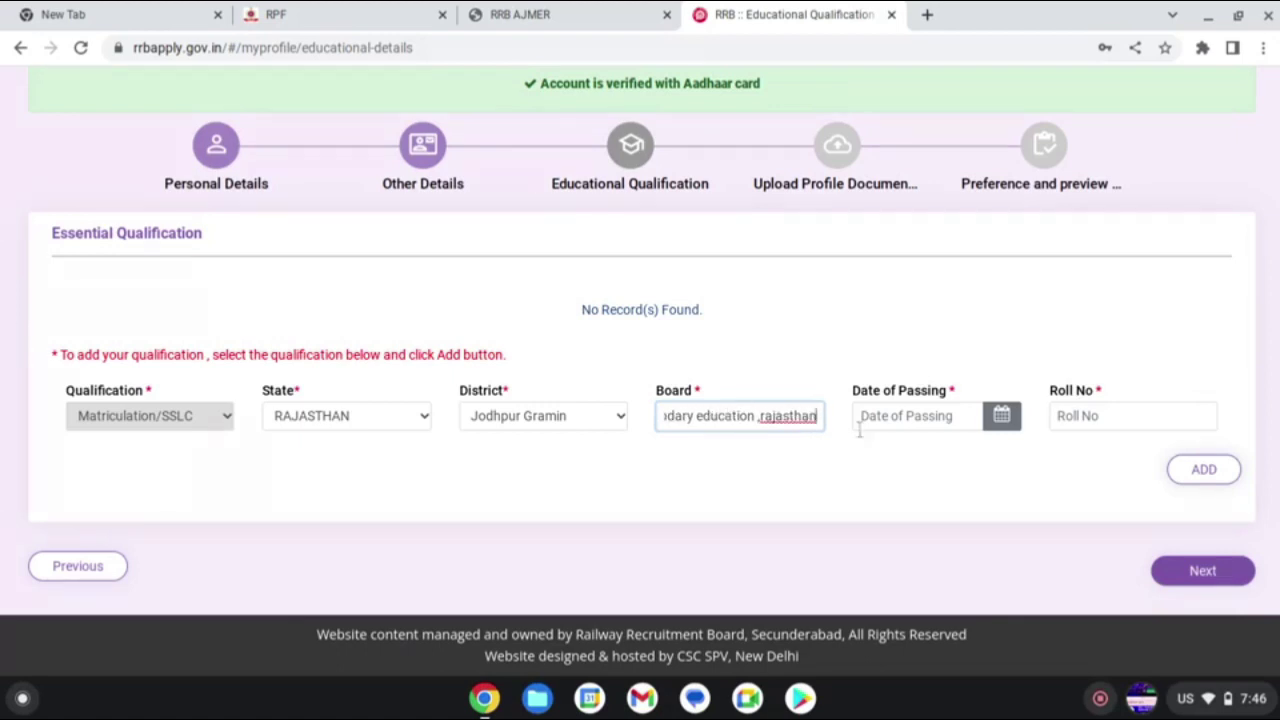
{"action": "left_click", "coordinate": [960, 418]}
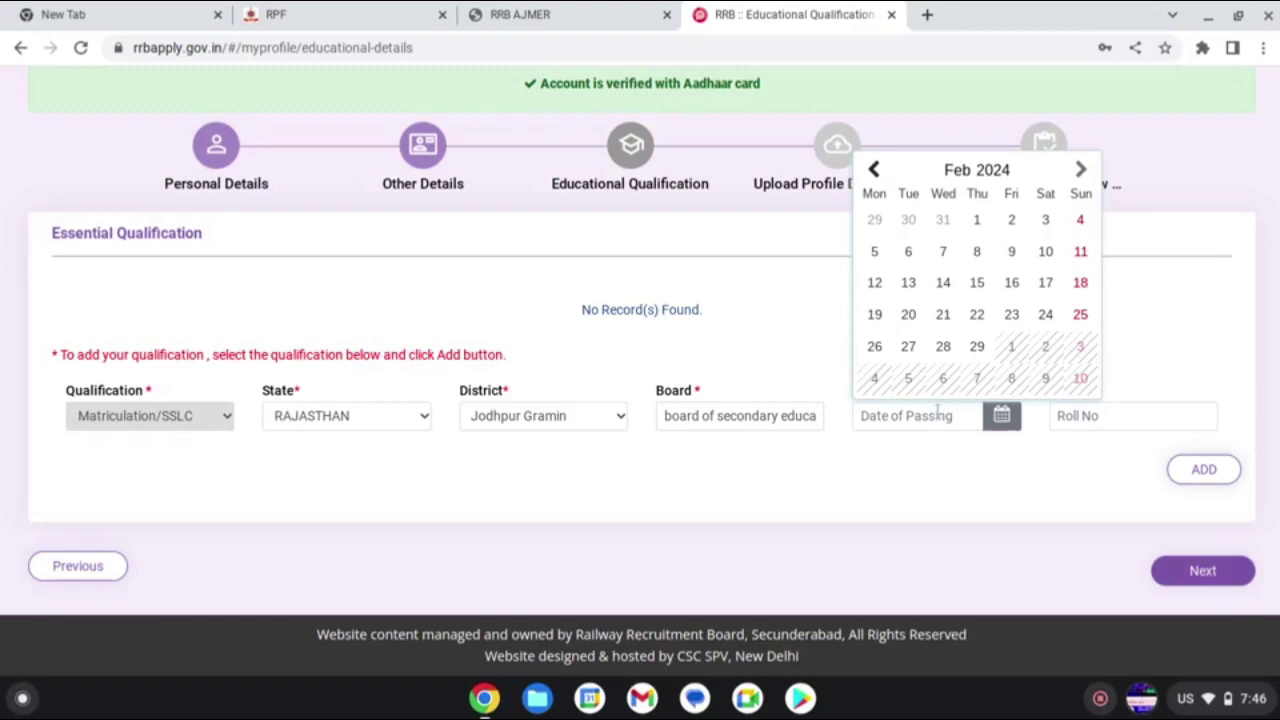
- Set the Matriculation date of passing to 11 June 2018
{"action": "left_click", "coordinate": [1008, 174]}
{"action": "left_click", "coordinate": [942, 255]}
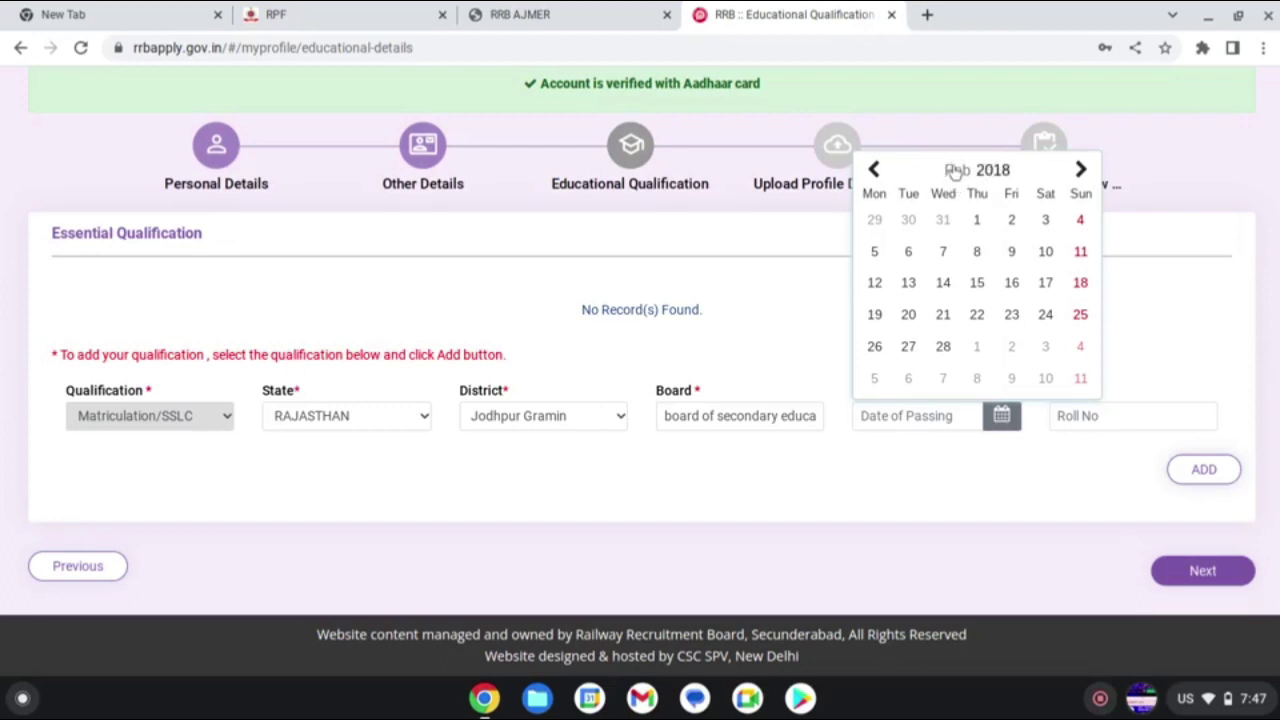
{"action": "left_click", "coordinate": [958, 172]}
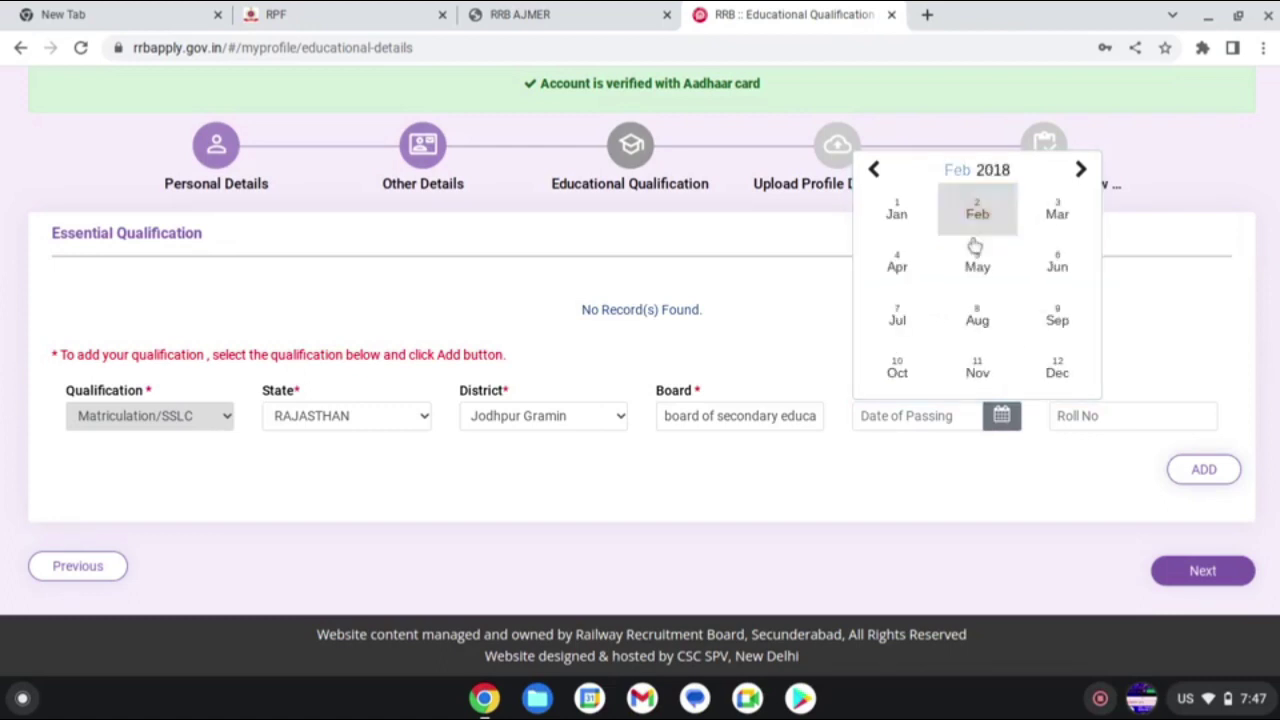
{"action": "left_click", "coordinate": [1057, 260]}
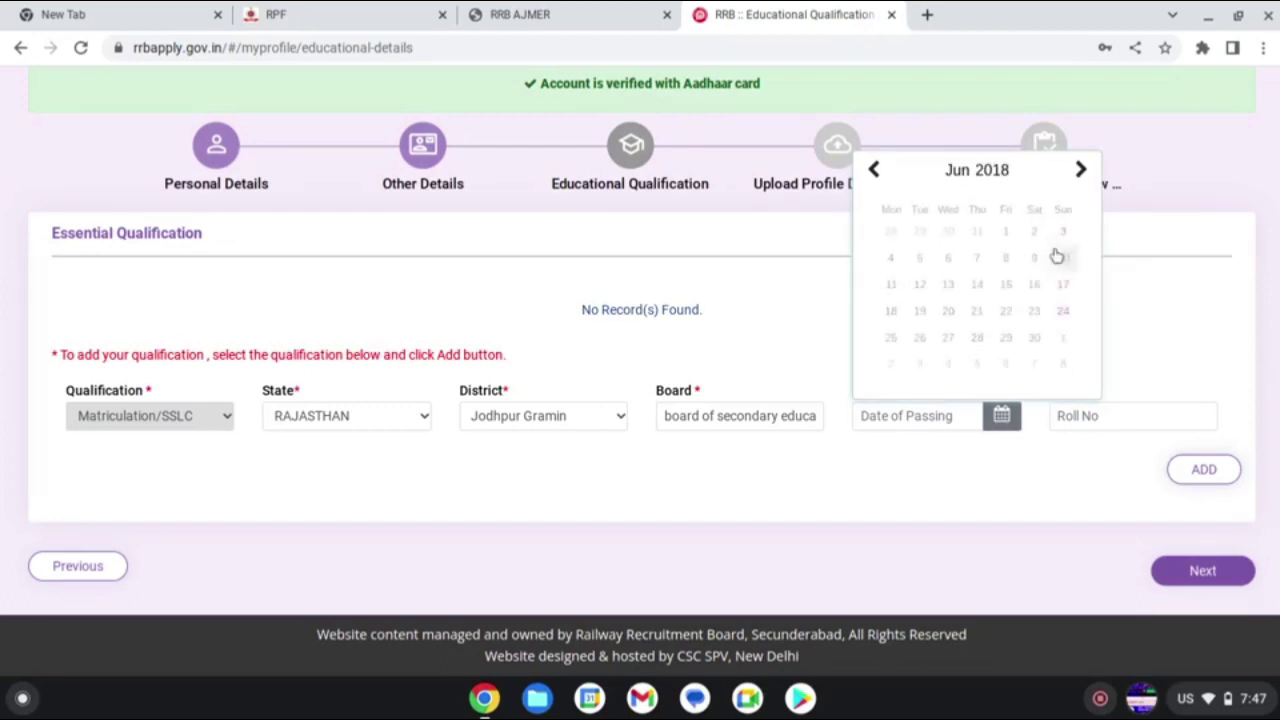
{"action": "left_click", "coordinate": [874, 289]}
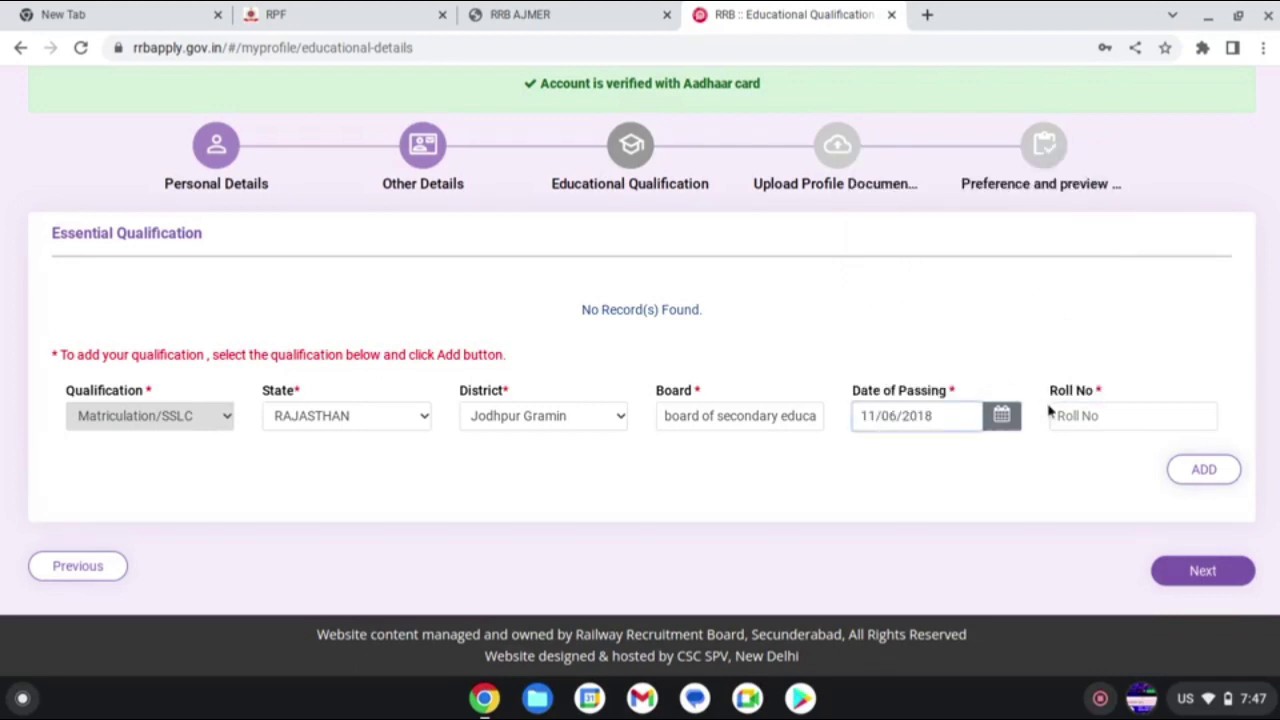
- Enter the roll number and add the Matriculation qualification to the table
{"action": "left_click", "coordinate": [1078, 415]}
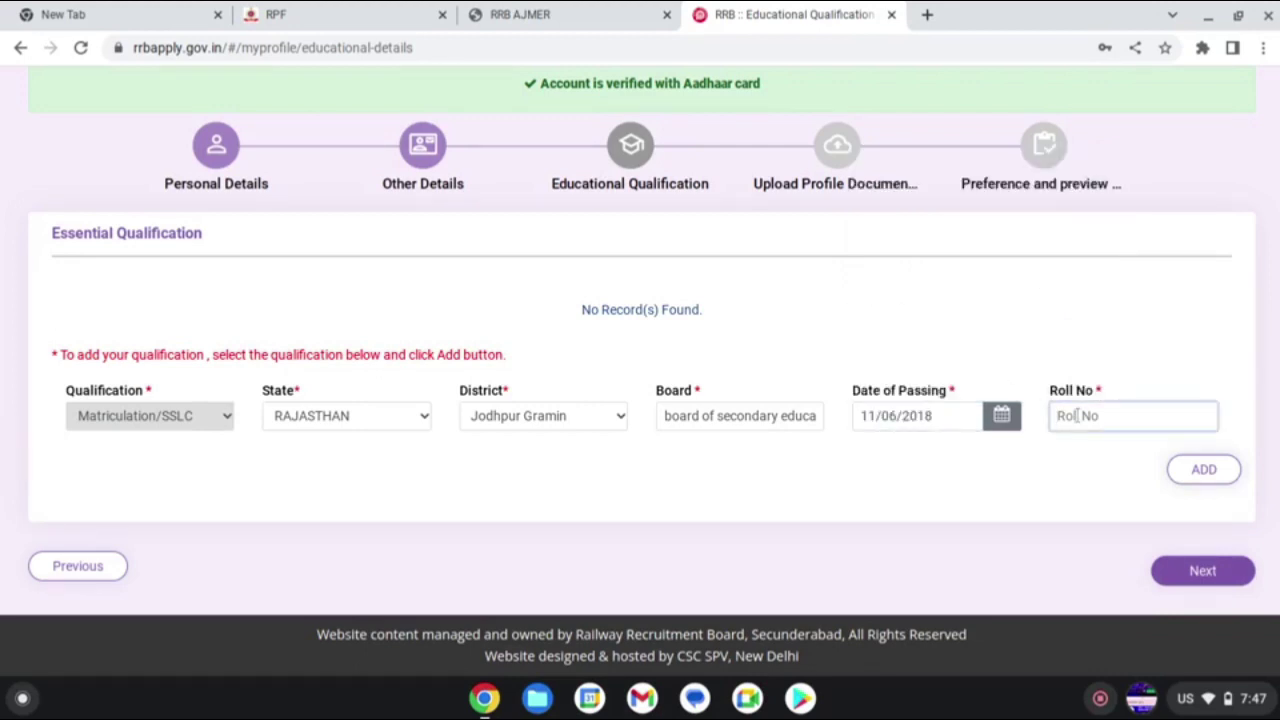
{"action": "left_click", "coordinate": [1203, 472]}
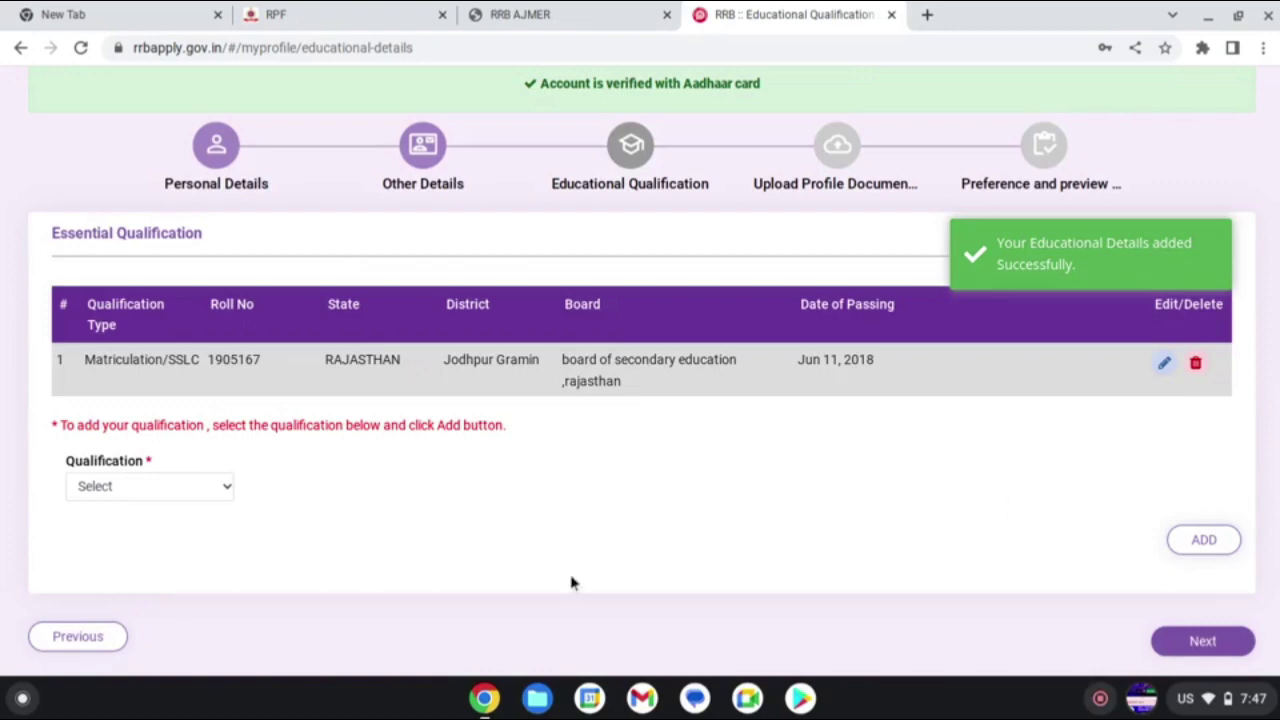
- Start a new Graduation qualification with BA as the discipline
{"action": "left_click", "coordinate": [125, 488]}
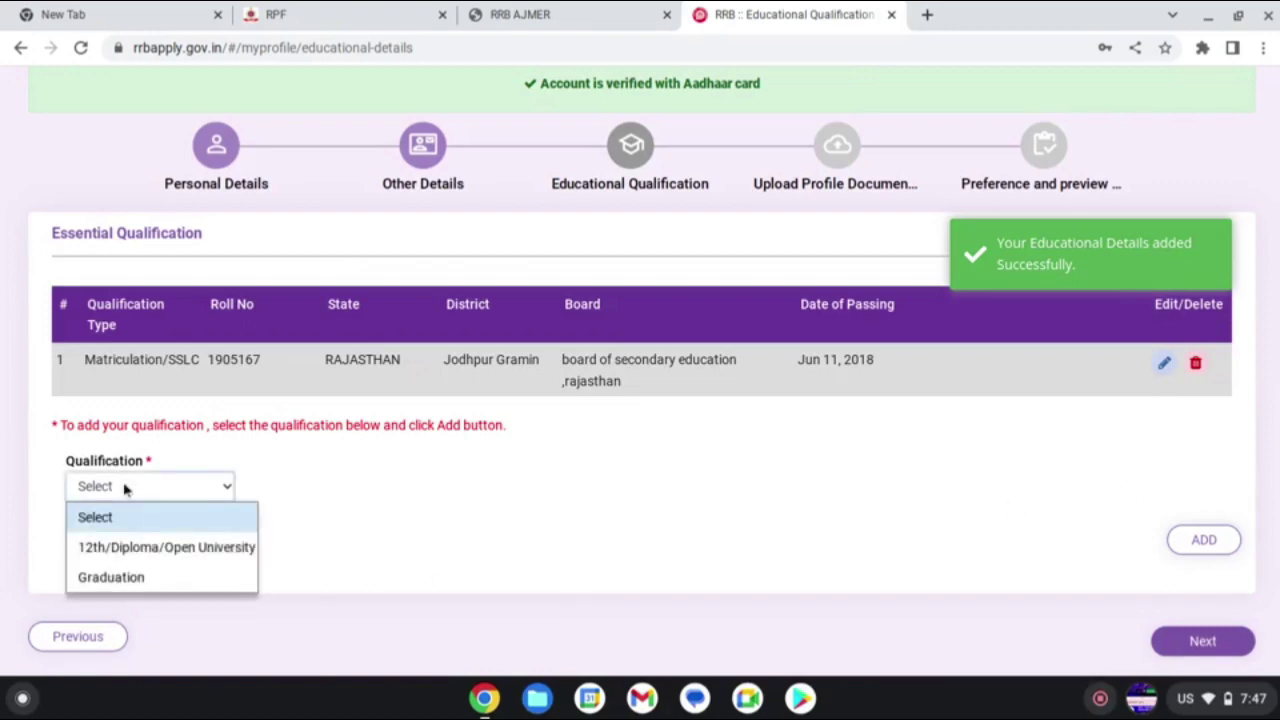
{"action": "left_click", "coordinate": [108, 578]}
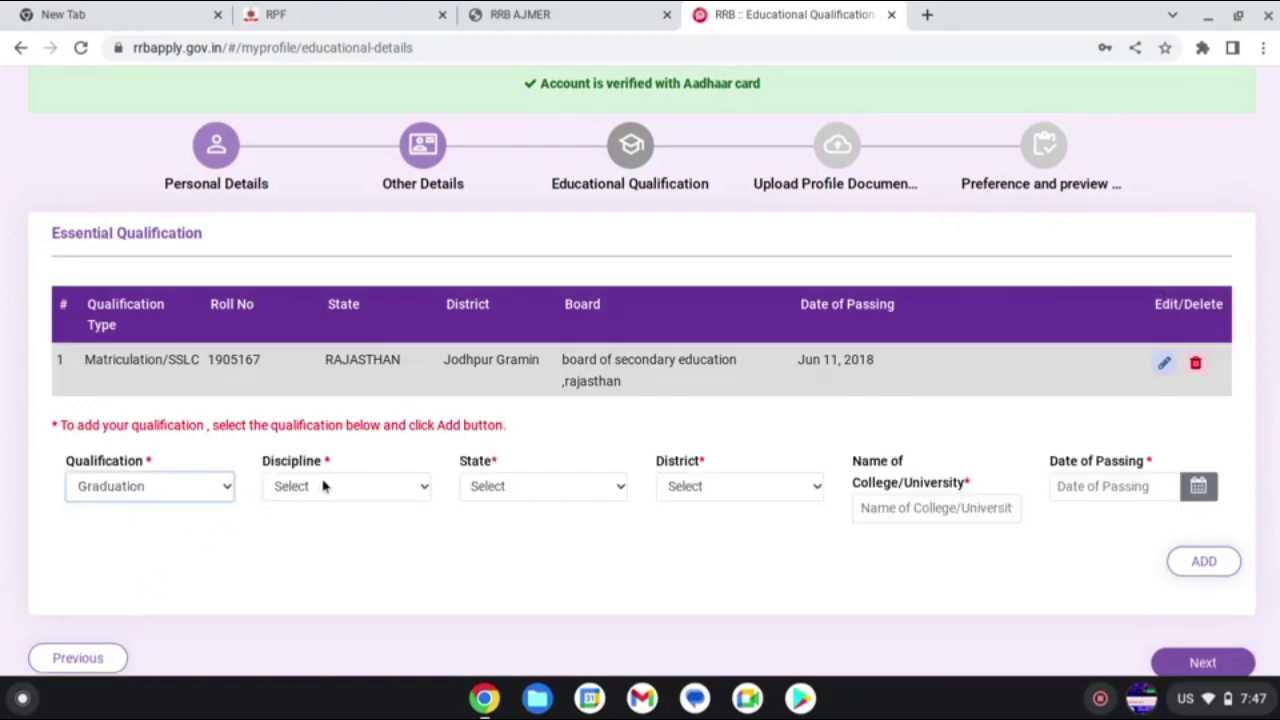
{"action": "left_click", "coordinate": [323, 486]}
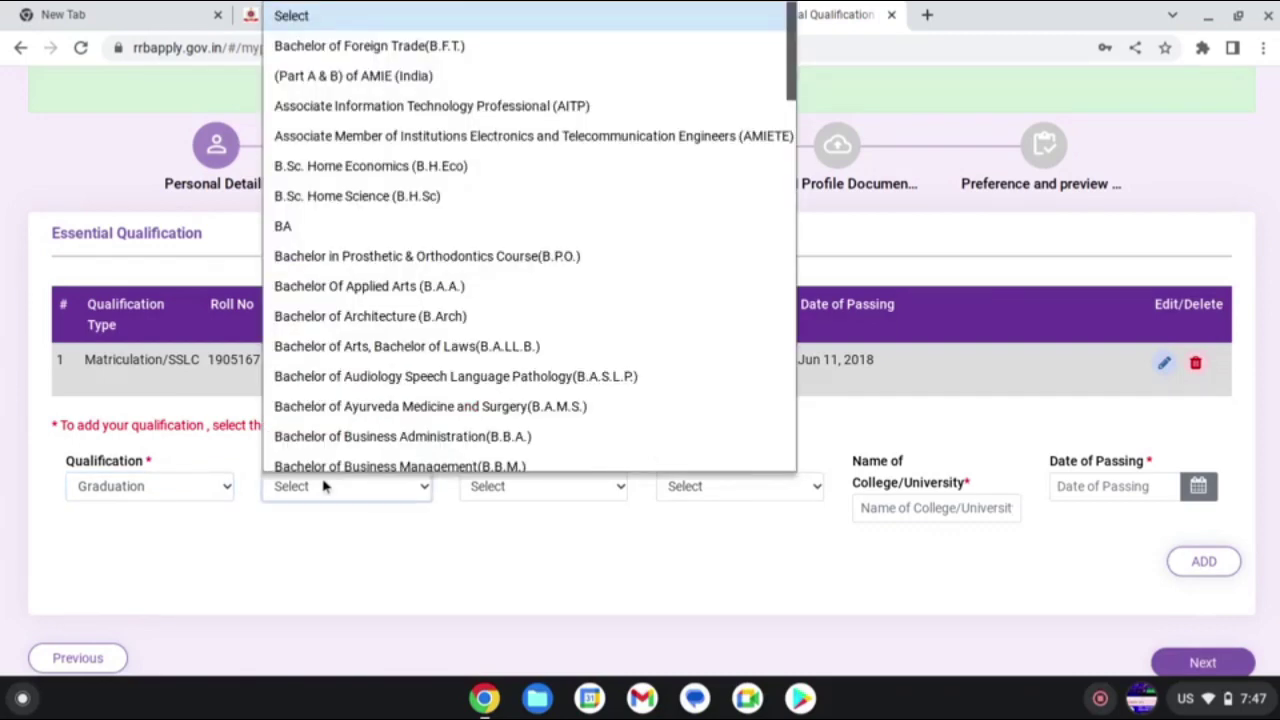
{"action": "left_click", "coordinate": [321, 230]}
- Set the Graduation state to RAJASTHAN, correcting an accidental Dadra & Nagar Haveli pick
{"action": "left_click", "coordinate": [508, 478]}
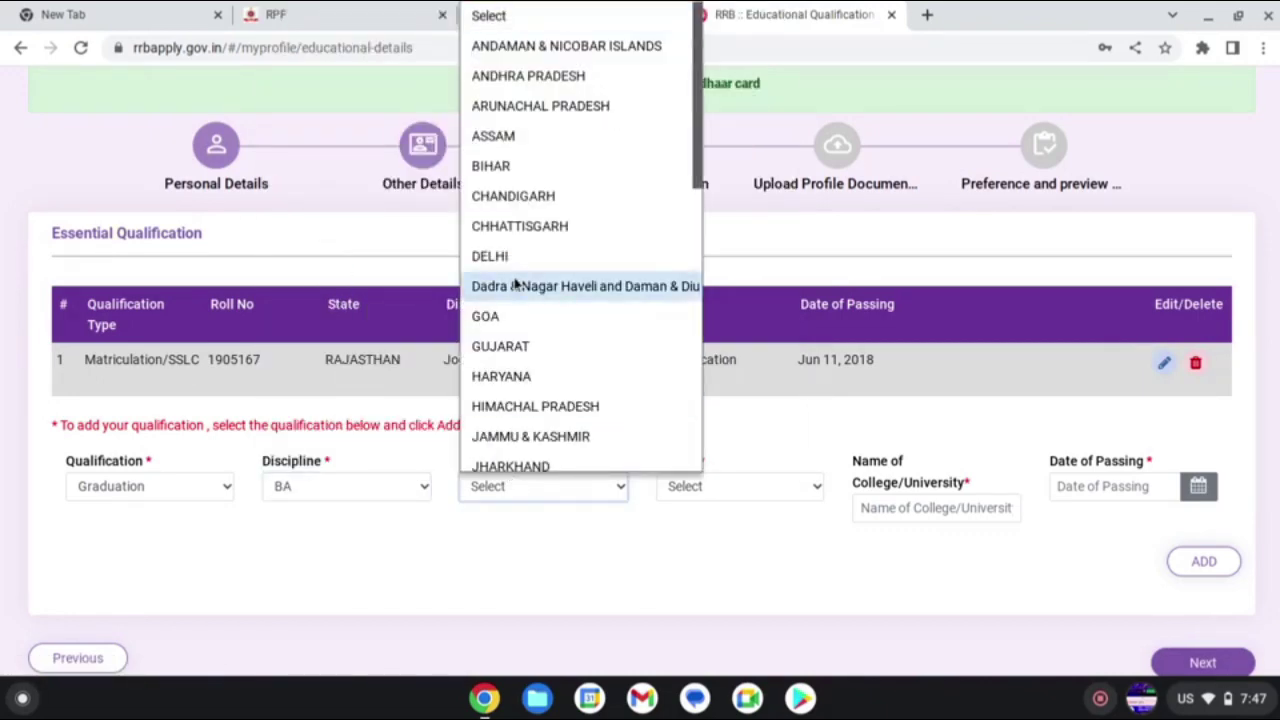
{"action": "left_click", "coordinate": [515, 285]}
{"action": "scroll", "coordinate": [517, 283], "scroll_direction": "down", "scroll_amount": 1}
{"action": "scroll", "coordinate": [549, 438], "scroll_direction": "up", "scroll_amount": 1}
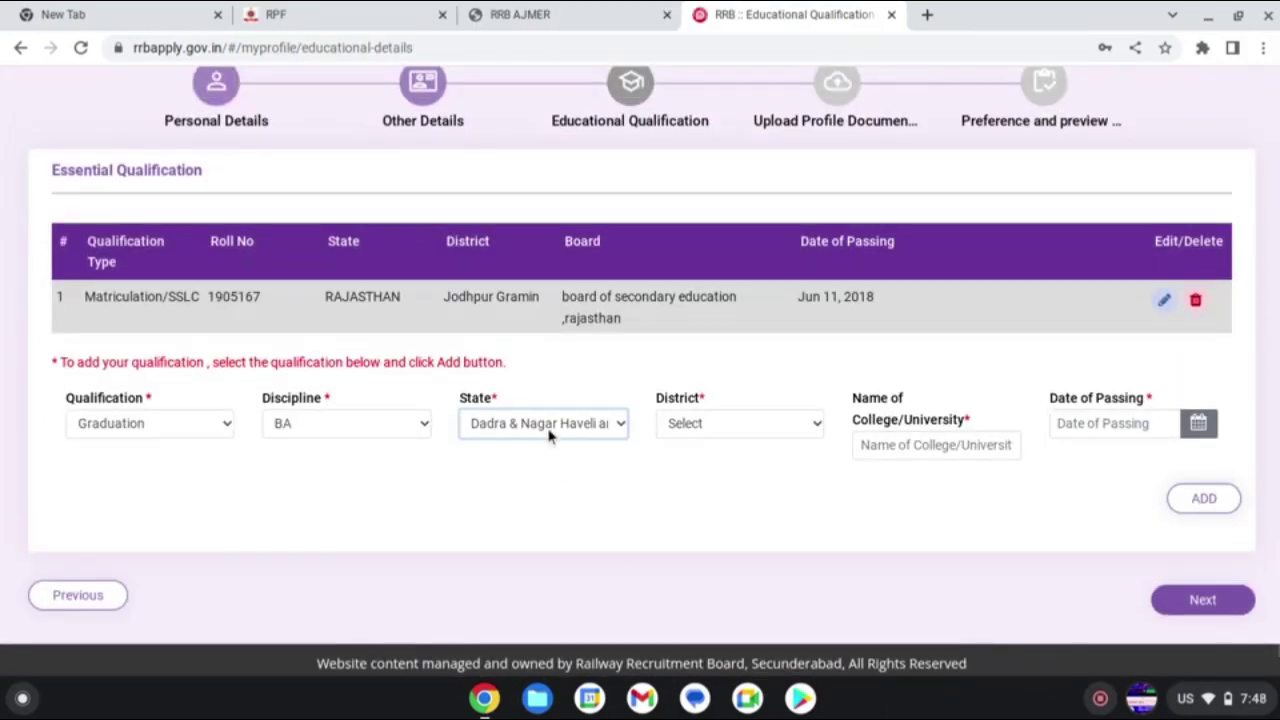
{"action": "left_click", "coordinate": [549, 428]}
{"action": "scroll", "coordinate": [611, 355], "scroll_direction": "down", "scroll_amount": 3}
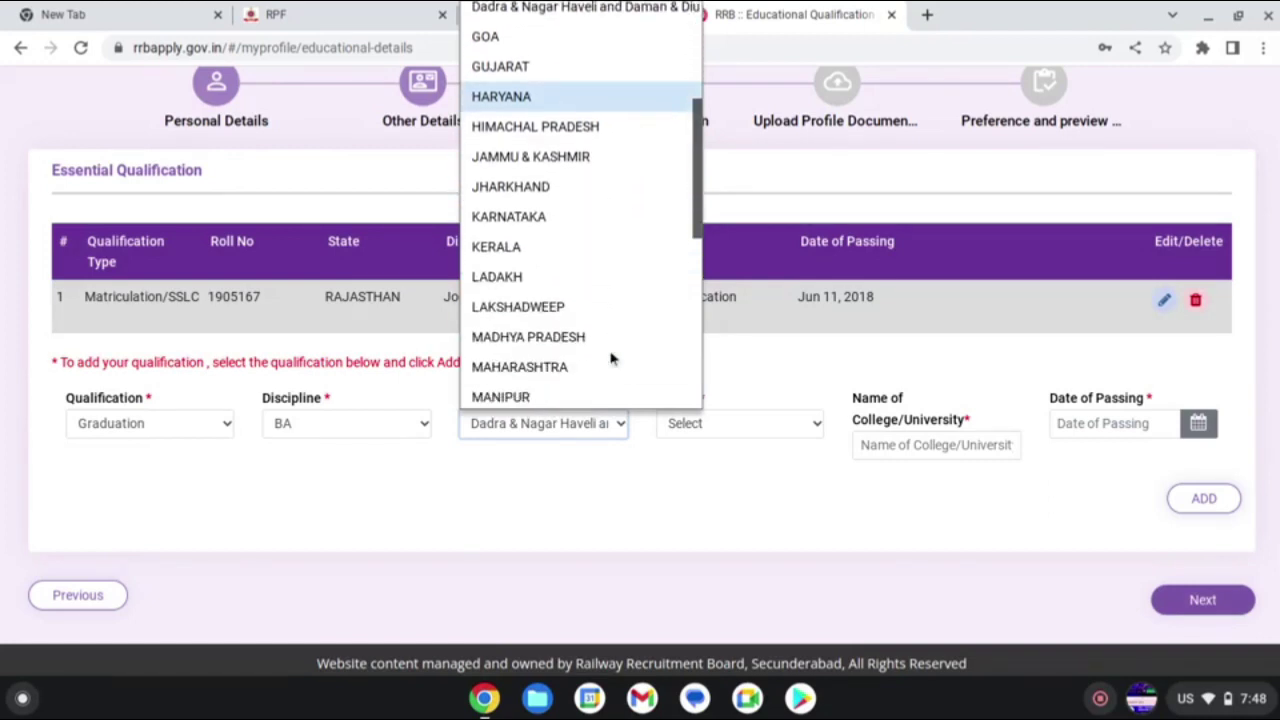
{"action": "scroll", "coordinate": [611, 358], "scroll_direction": "down", "scroll_amount": 5}
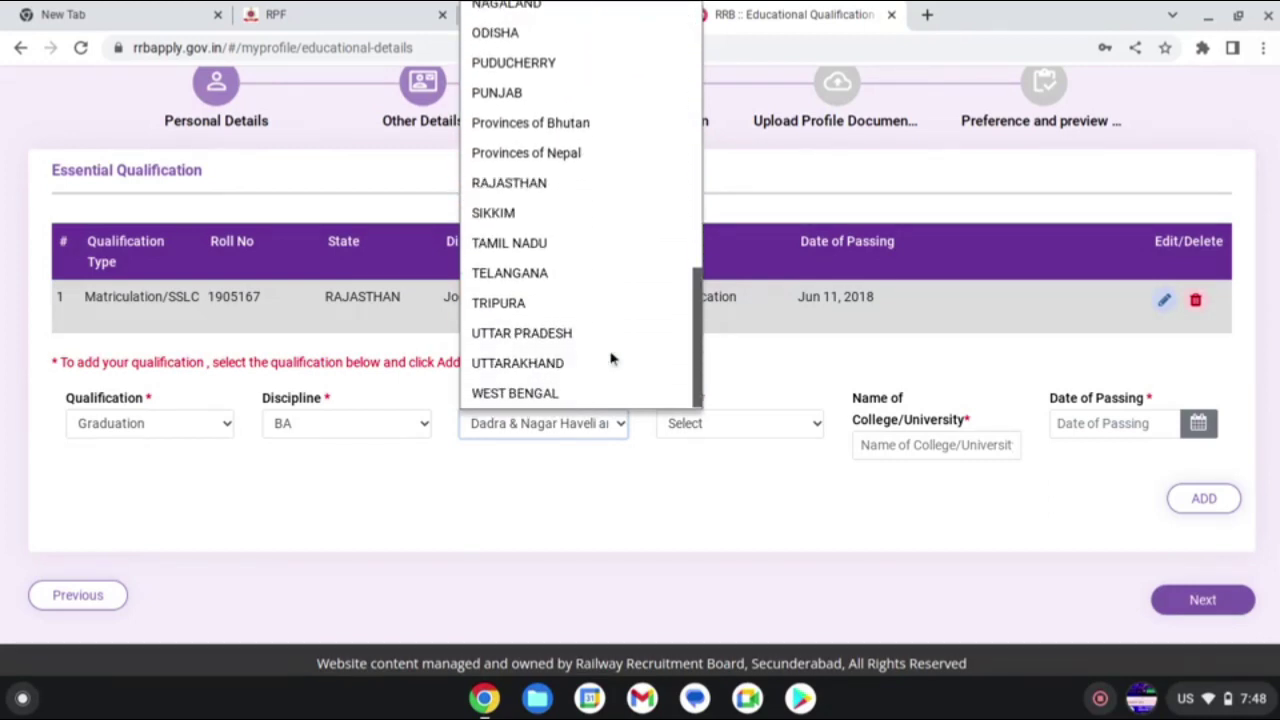
{"action": "scroll", "coordinate": [611, 358], "scroll_direction": "up", "scroll_amount": 3}
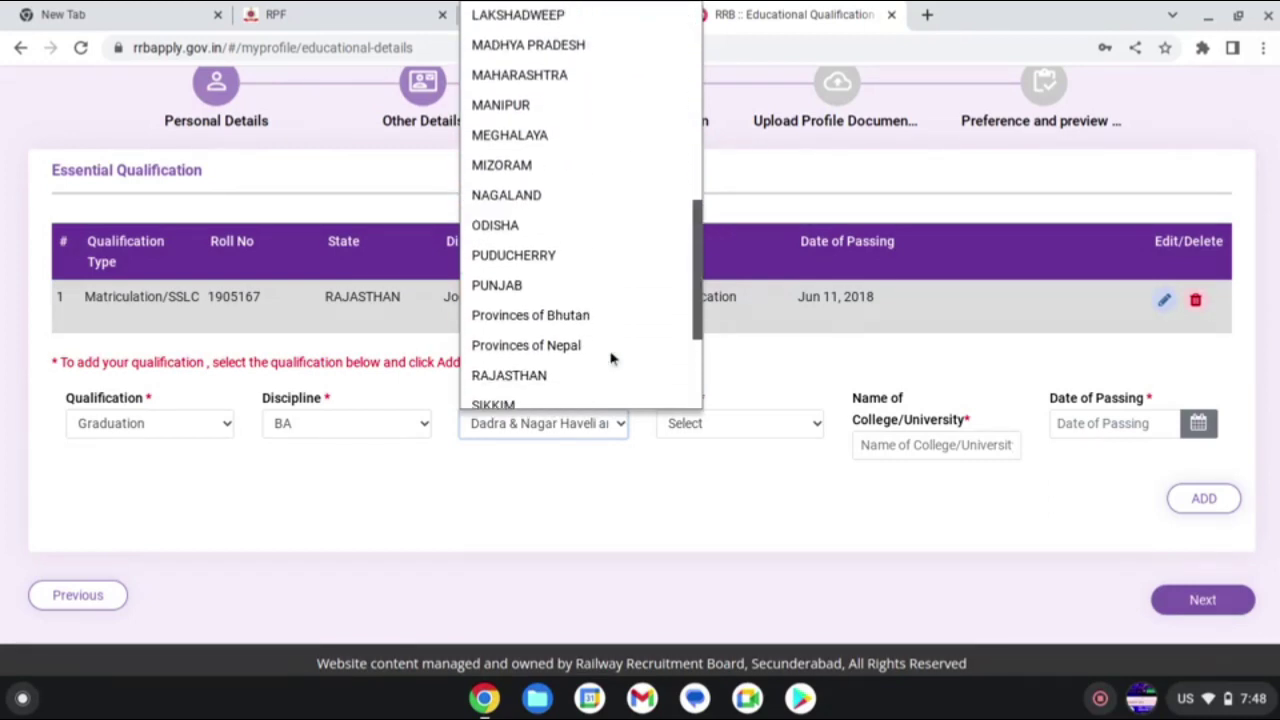
{"action": "scroll", "coordinate": [611, 358], "scroll_direction": "down", "scroll_amount": 3}
{"action": "left_click", "coordinate": [530, 198]}
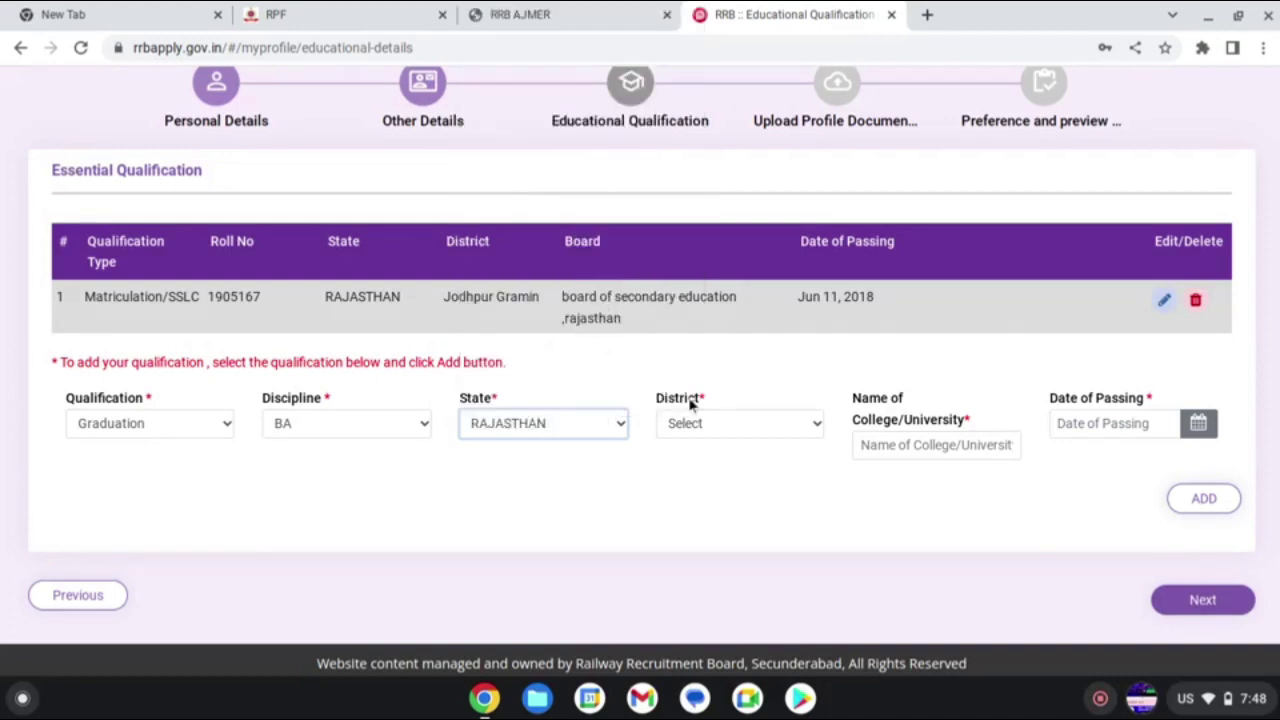
- Choose Jodhpur Gramin as the Graduation district
{"action": "left_click", "coordinate": [708, 425]}
{"action": "scroll", "coordinate": [700, 315], "scroll_direction": "down", "scroll_amount": 6}
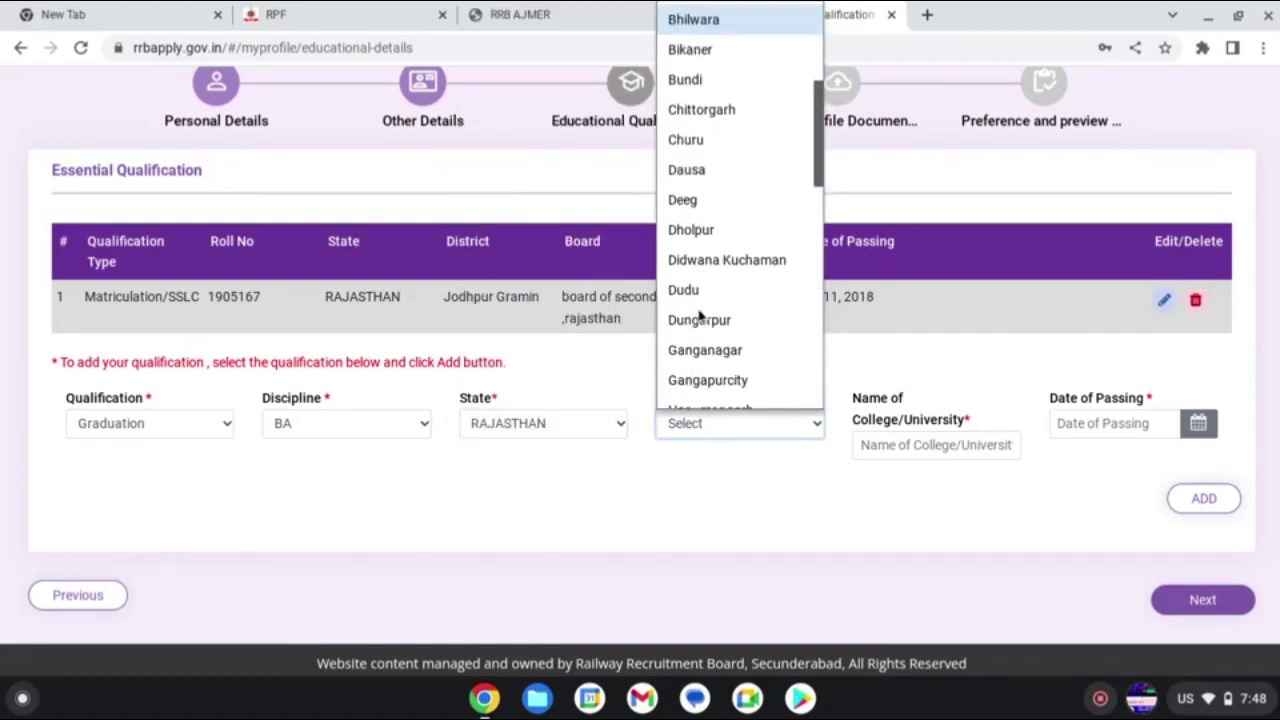
{"action": "scroll", "coordinate": [700, 315], "scroll_direction": "down", "scroll_amount": 2}
{"action": "left_click", "coordinate": [690, 266]}
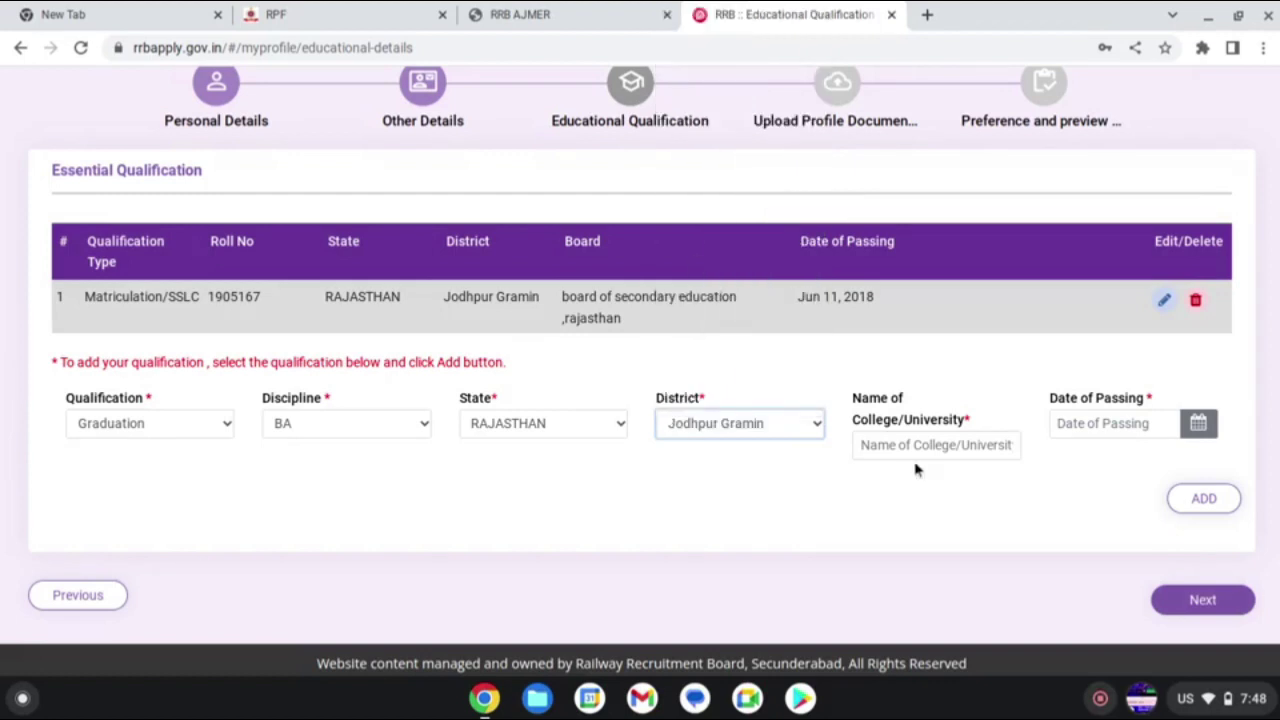
{"action": "left_click", "coordinate": [918, 446]}
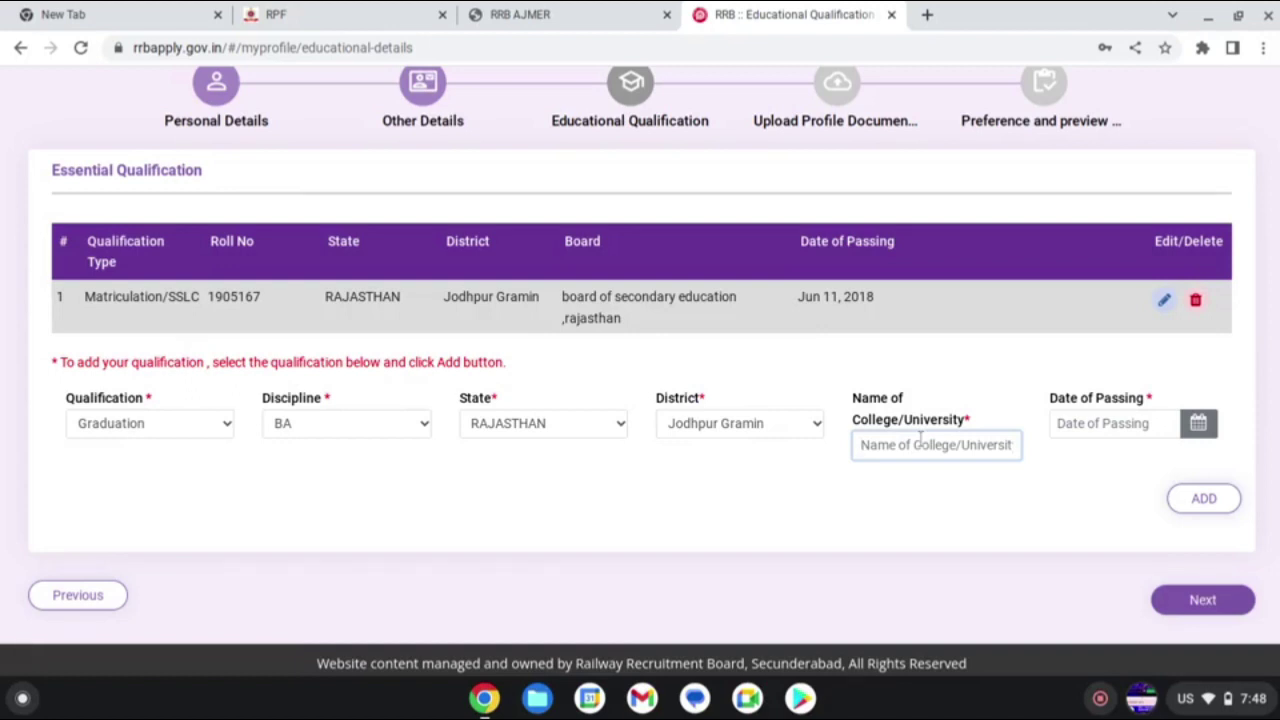
- Enter 'vardhaman mahaveer open university kota' as the Graduation college/university name
{"action": "key", "text": "XF86MonBrightnessUp"}
{"action": "key", "text": "XF86MonBrightnessUp"}
{"action": "key", "text": "XF86MonBrightnessUp"}
{"action": "type", "text": "v"}
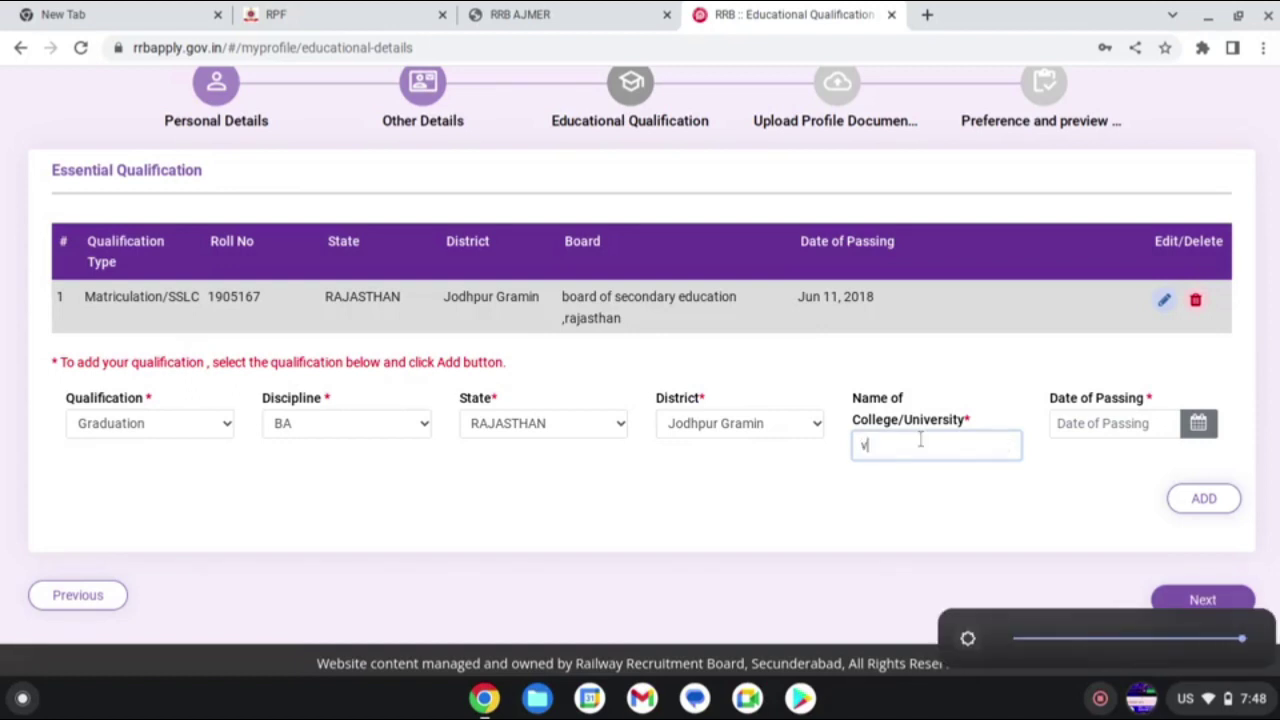
{"action": "type", "text": "ardha"}
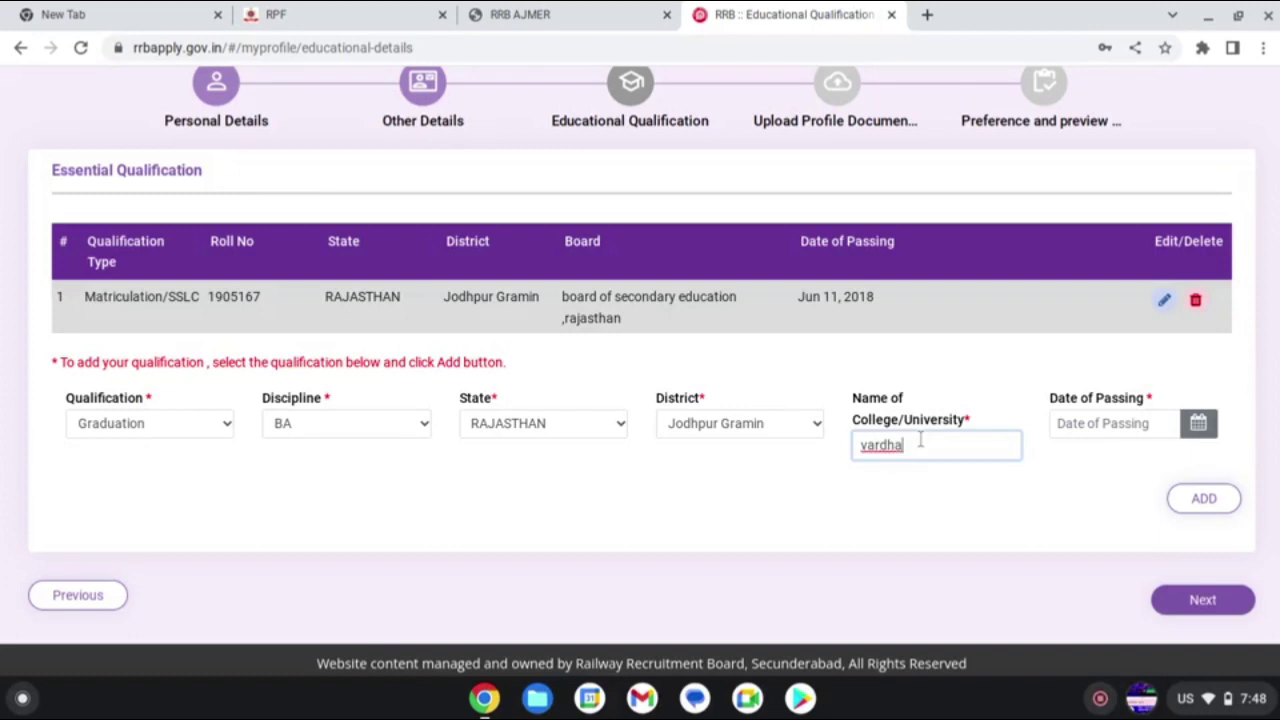
{"action": "type", "text": "man mahaveer"}
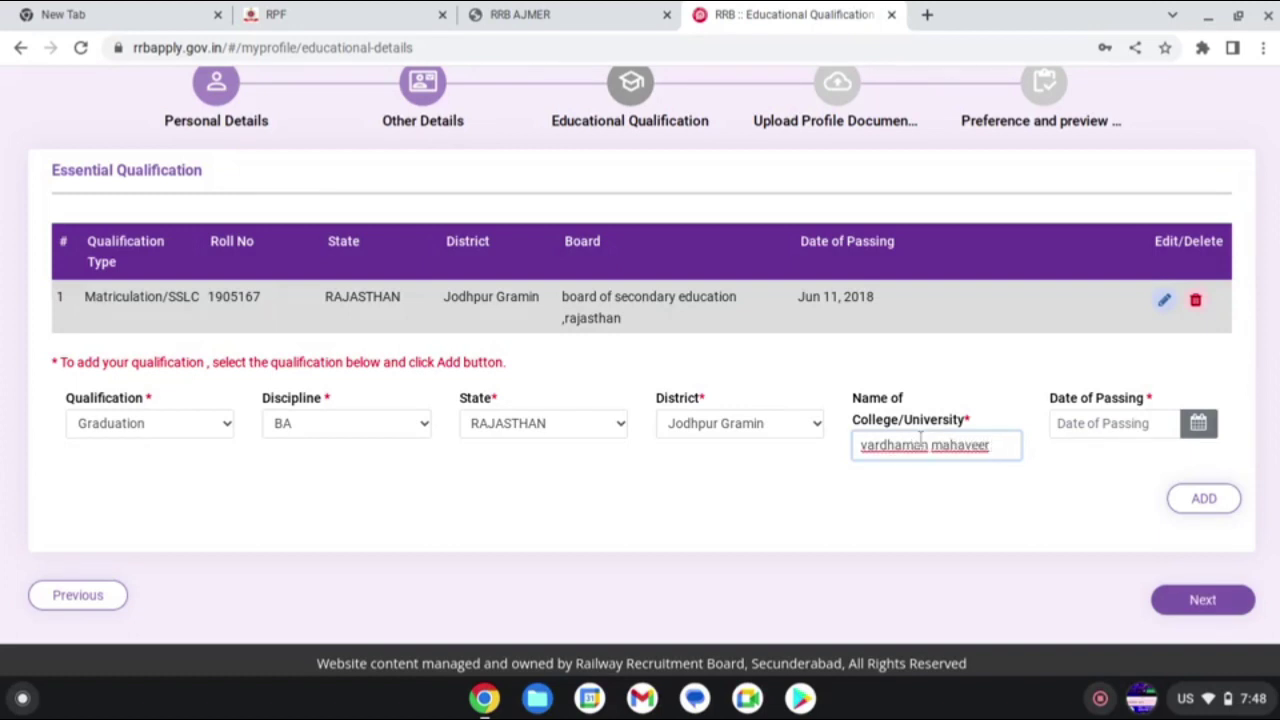
{"action": "type", "text": " open "}
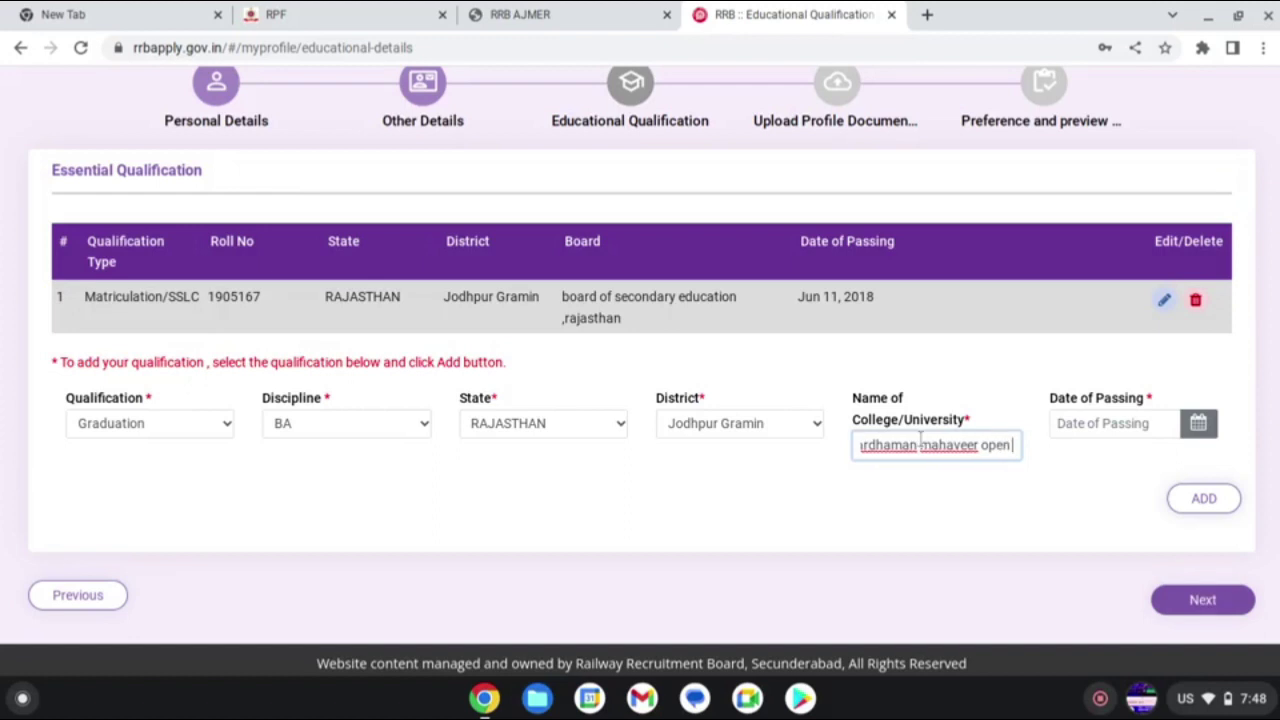
{"action": "type", "text": "univer"}
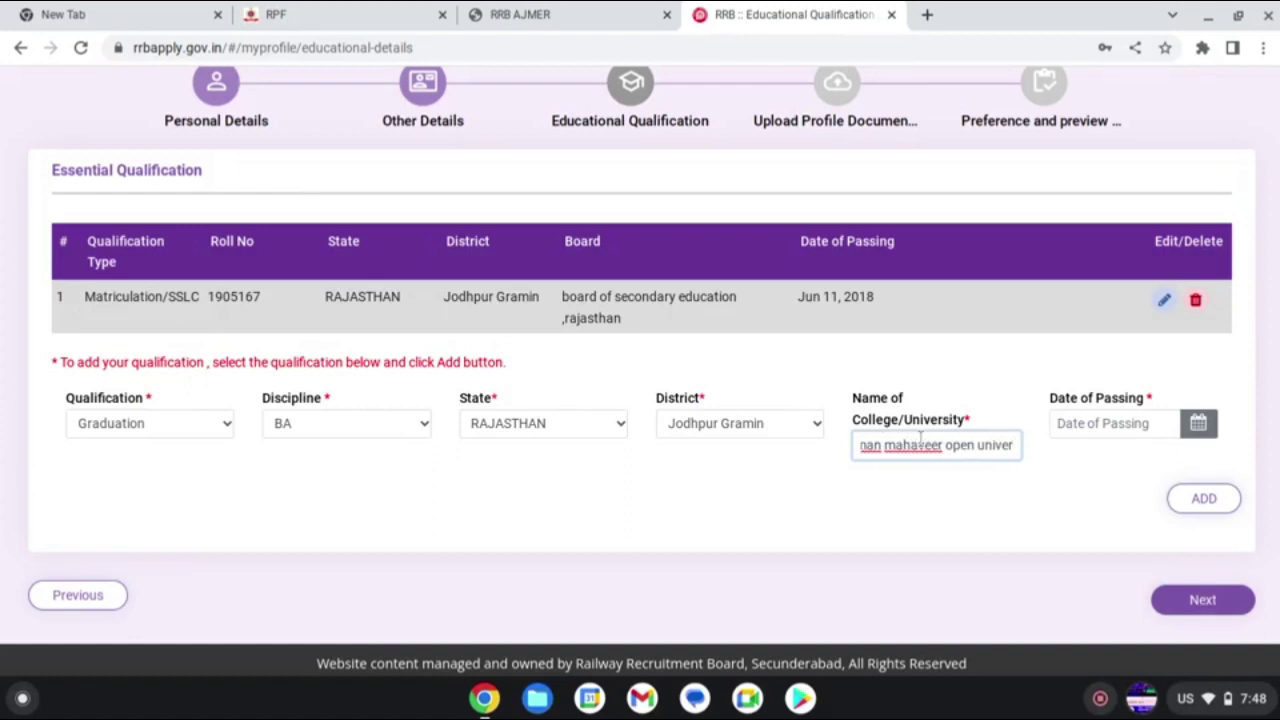
{"action": "type", "text": "sity"}
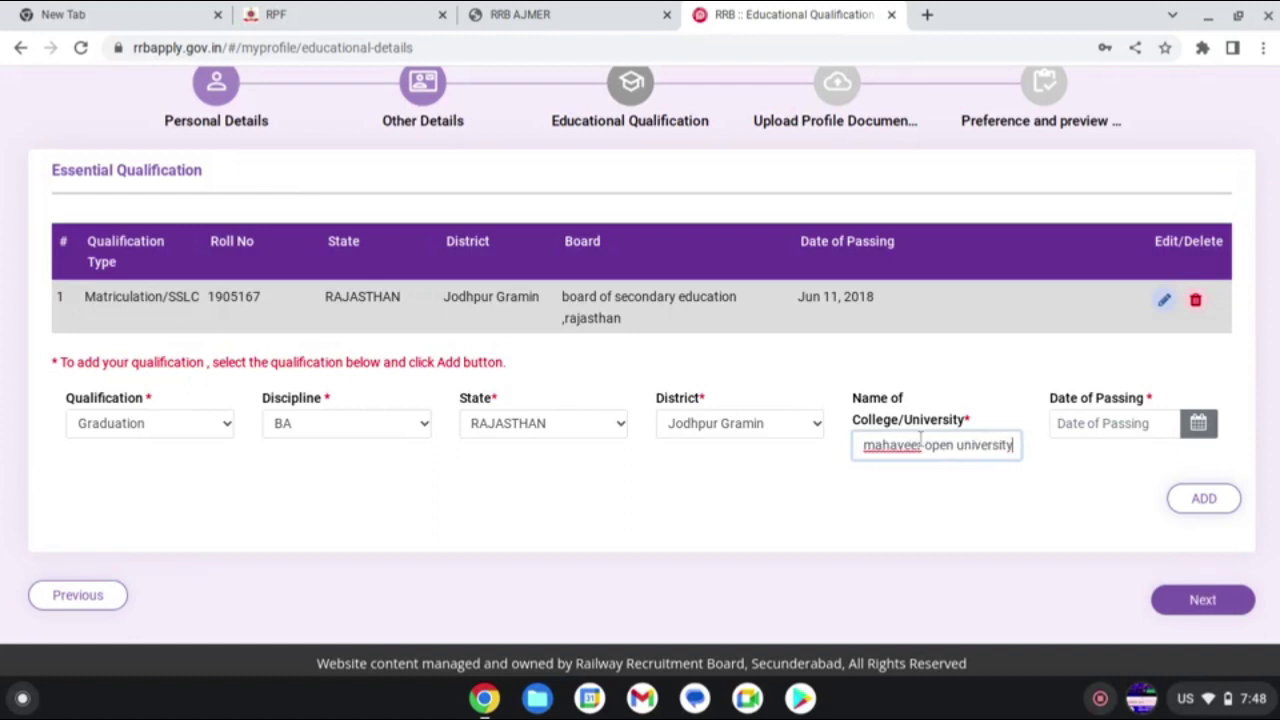
{"action": "type", "text": " kota"}
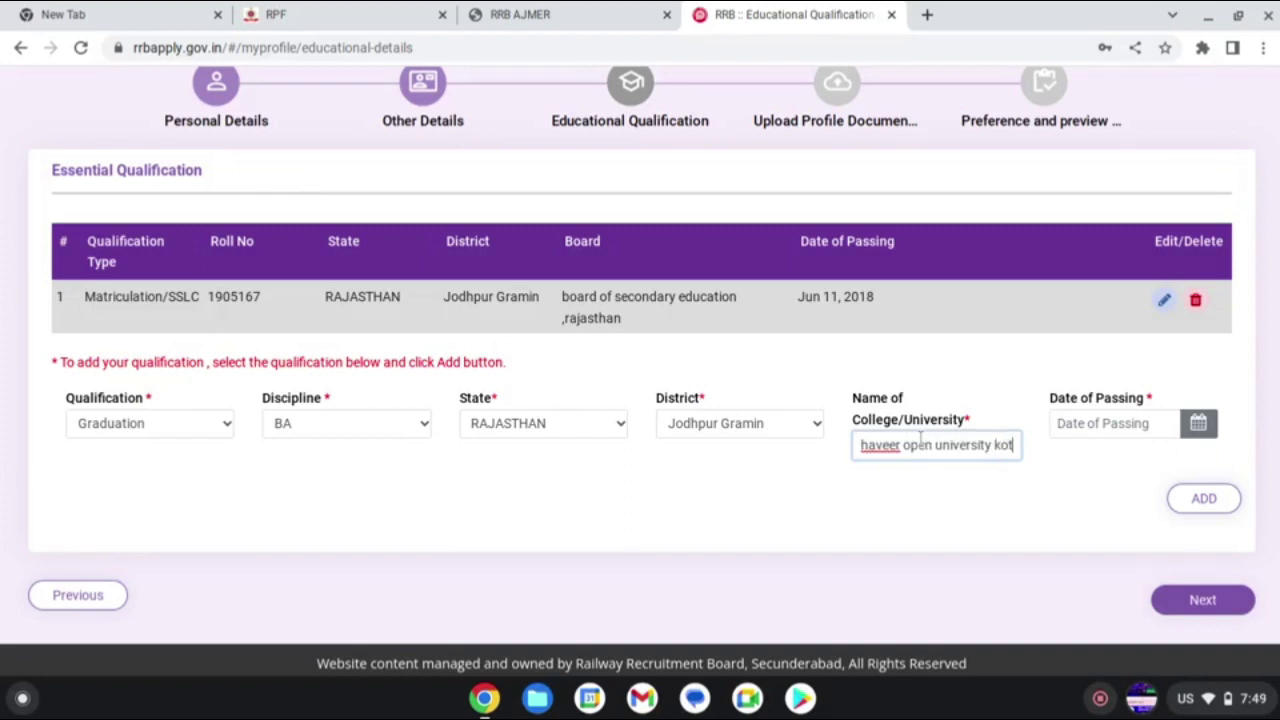
{"action": "left_click", "coordinate": [1145, 427]}
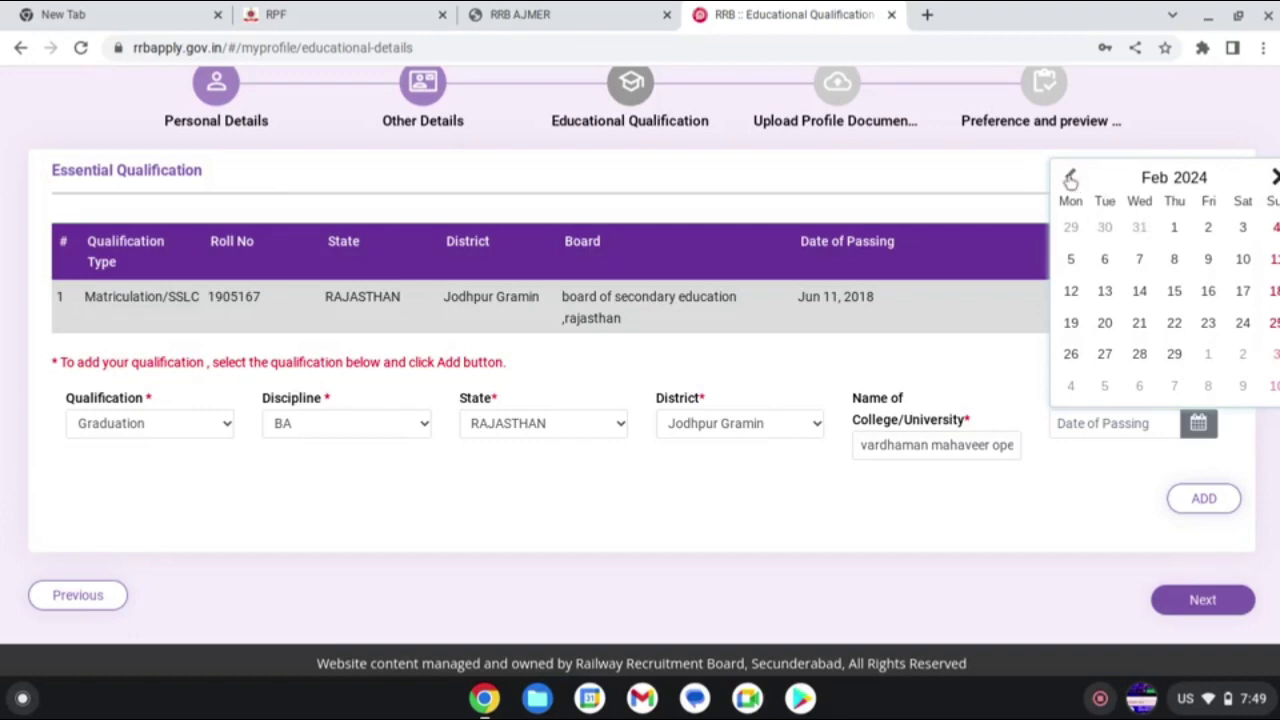
- Set the Graduation passing date to 13 January 2024 and add the row to the table
{"action": "left_click", "coordinate": [1068, 177]}
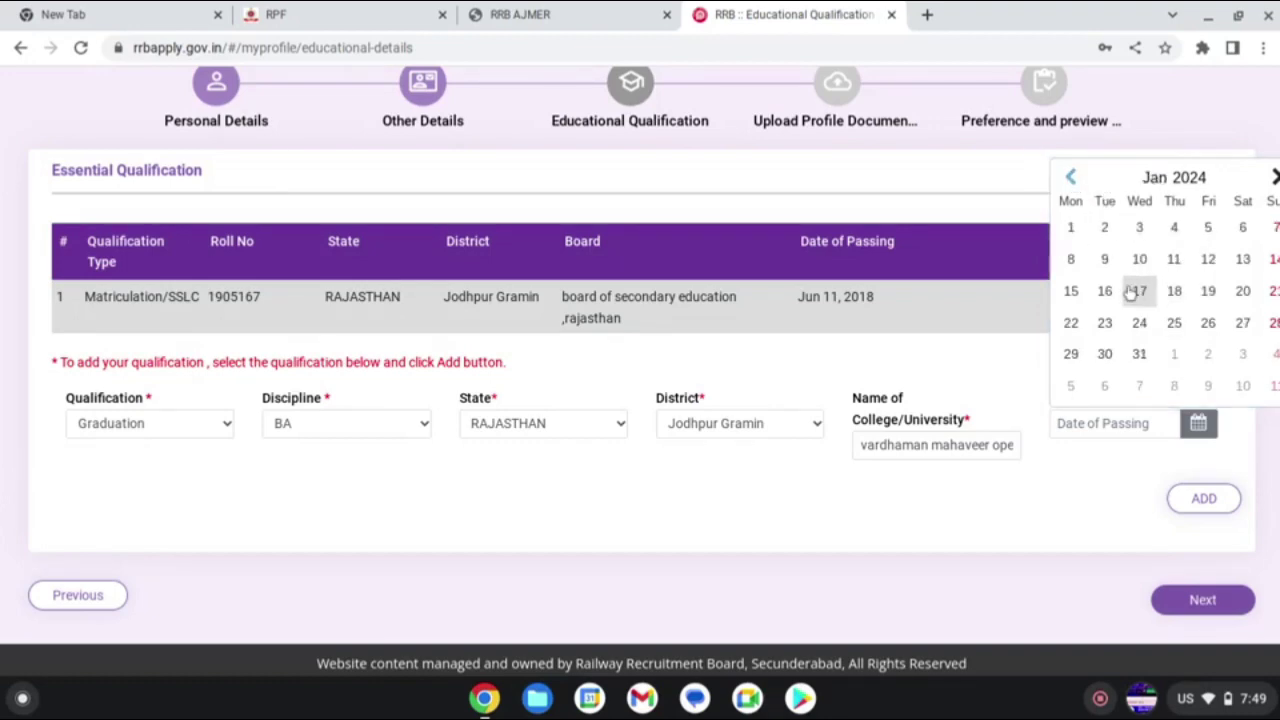
{"action": "left_click", "coordinate": [1243, 259]}
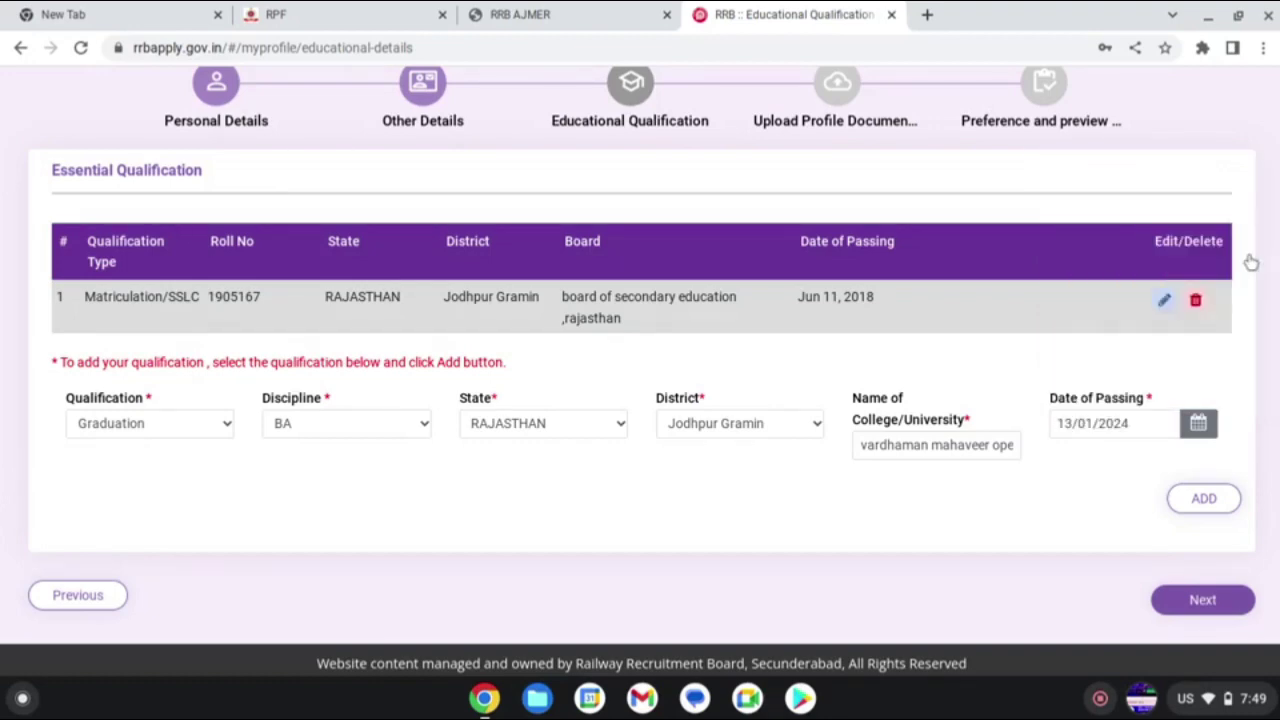
{"action": "left_click", "coordinate": [1212, 510]}
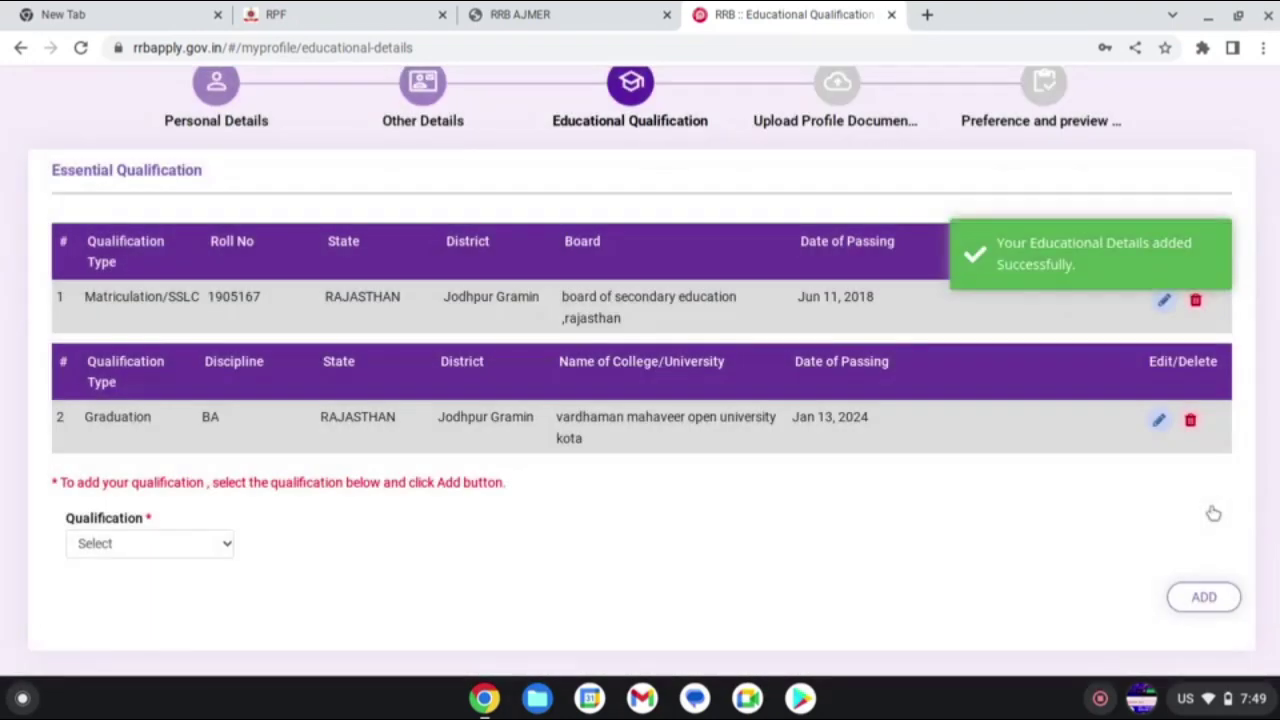
{"action": "left_click", "coordinate": [229, 543]}
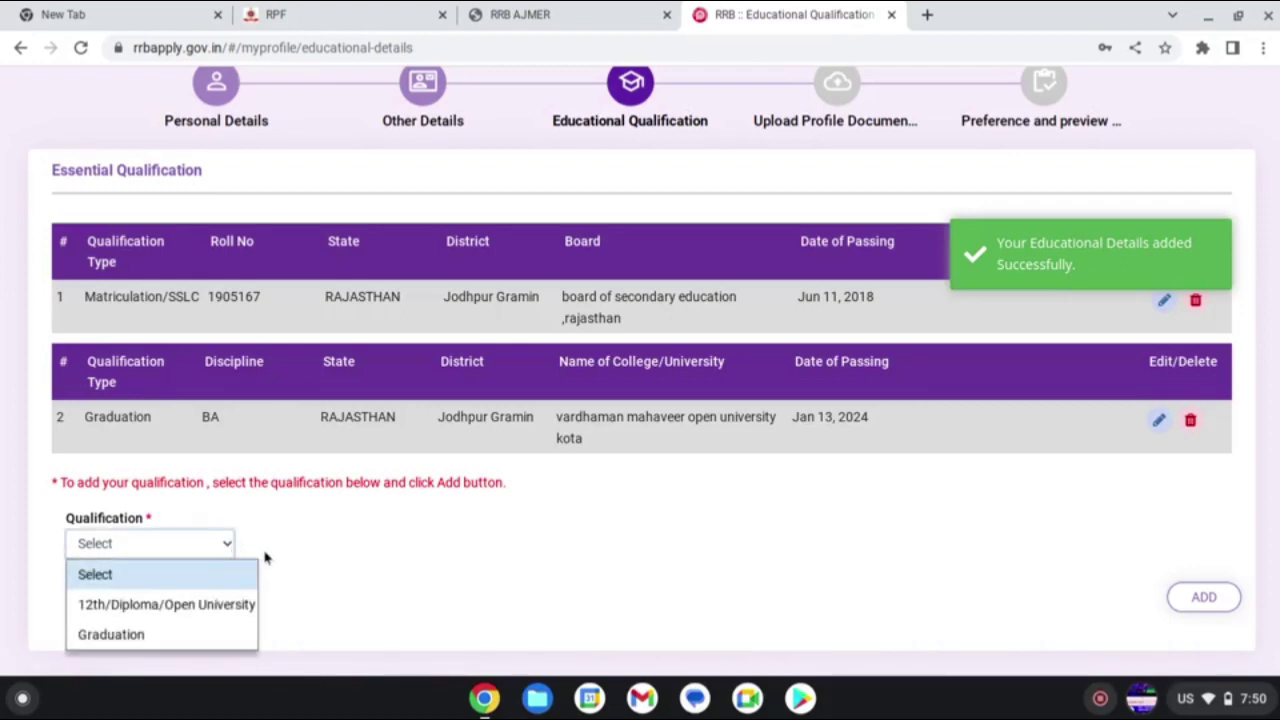
{"action": "left_click", "coordinate": [637, 580]}
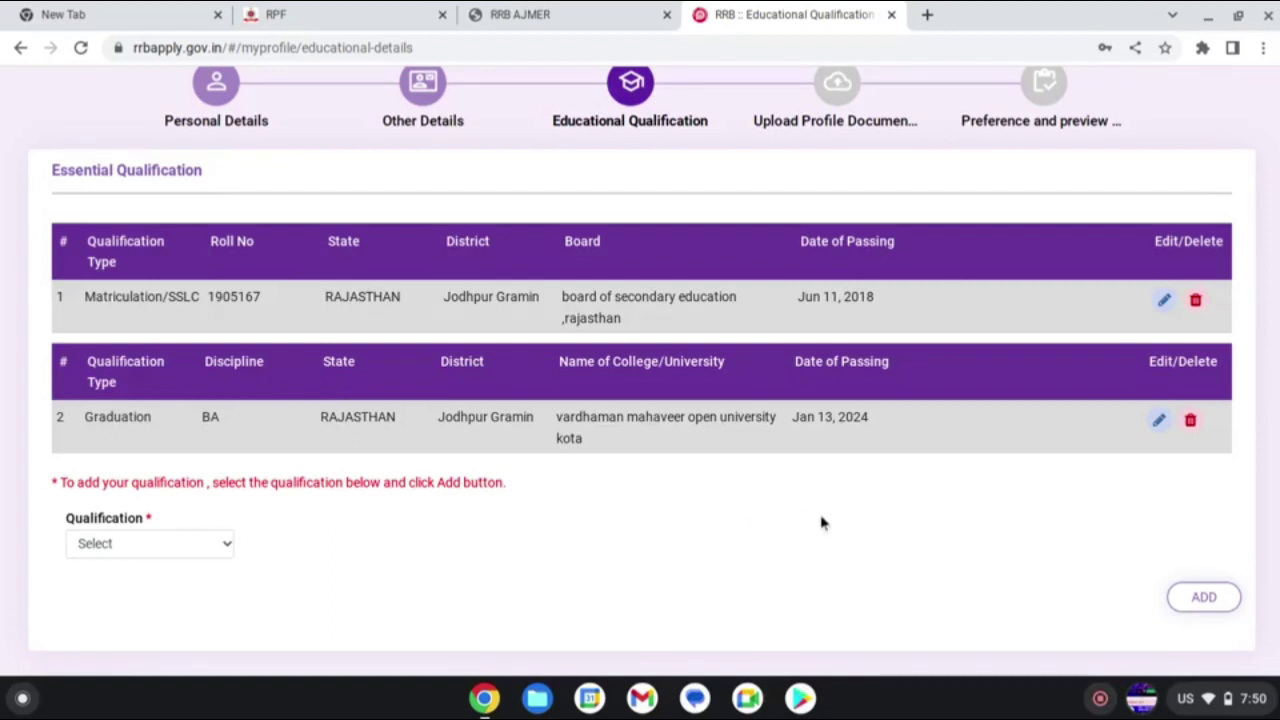
- Start a 12th/Diploma/Open University qualification with 12th as the discipline
{"action": "left_click", "coordinate": [1205, 597]}
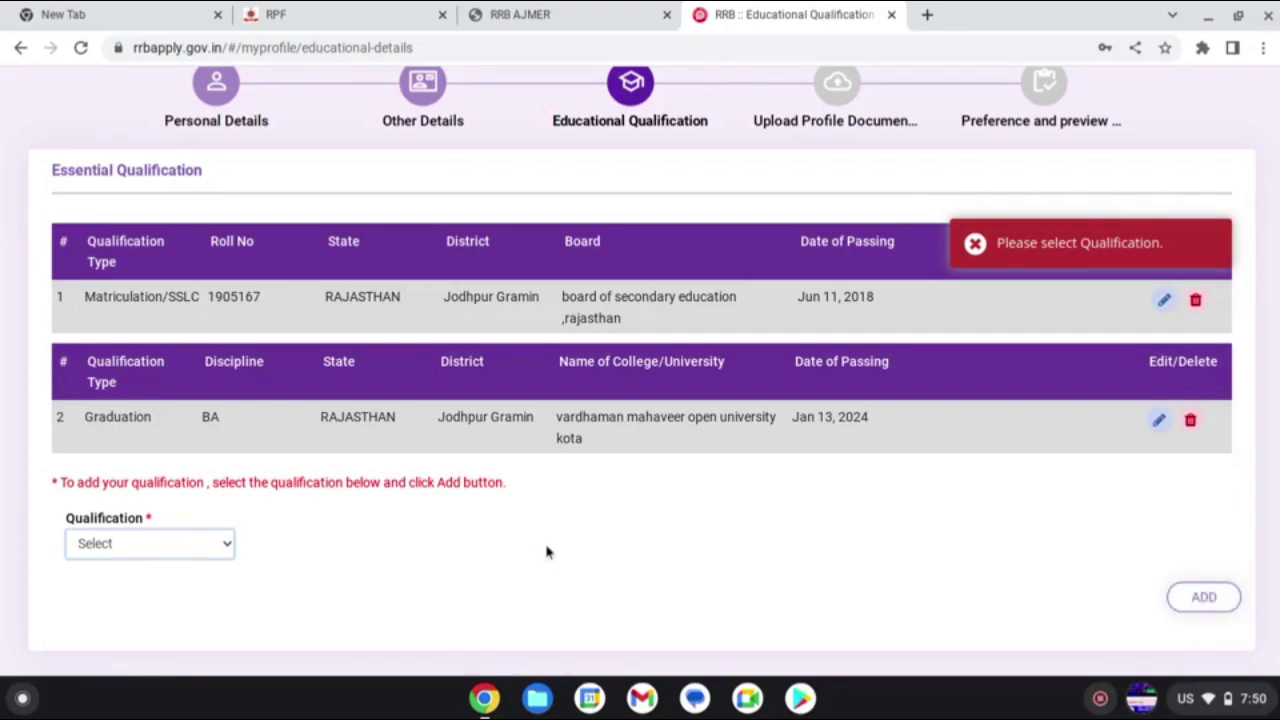
{"action": "left_click", "coordinate": [120, 543]}
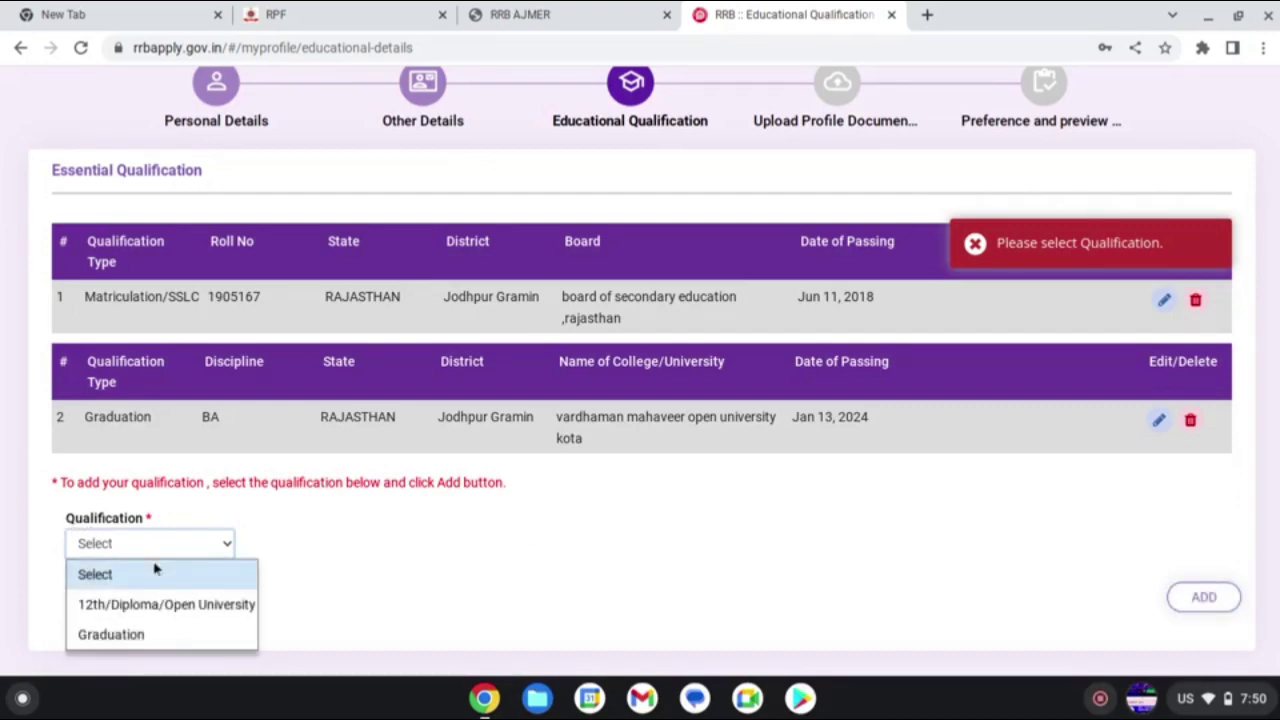
{"action": "left_click", "coordinate": [162, 603]}
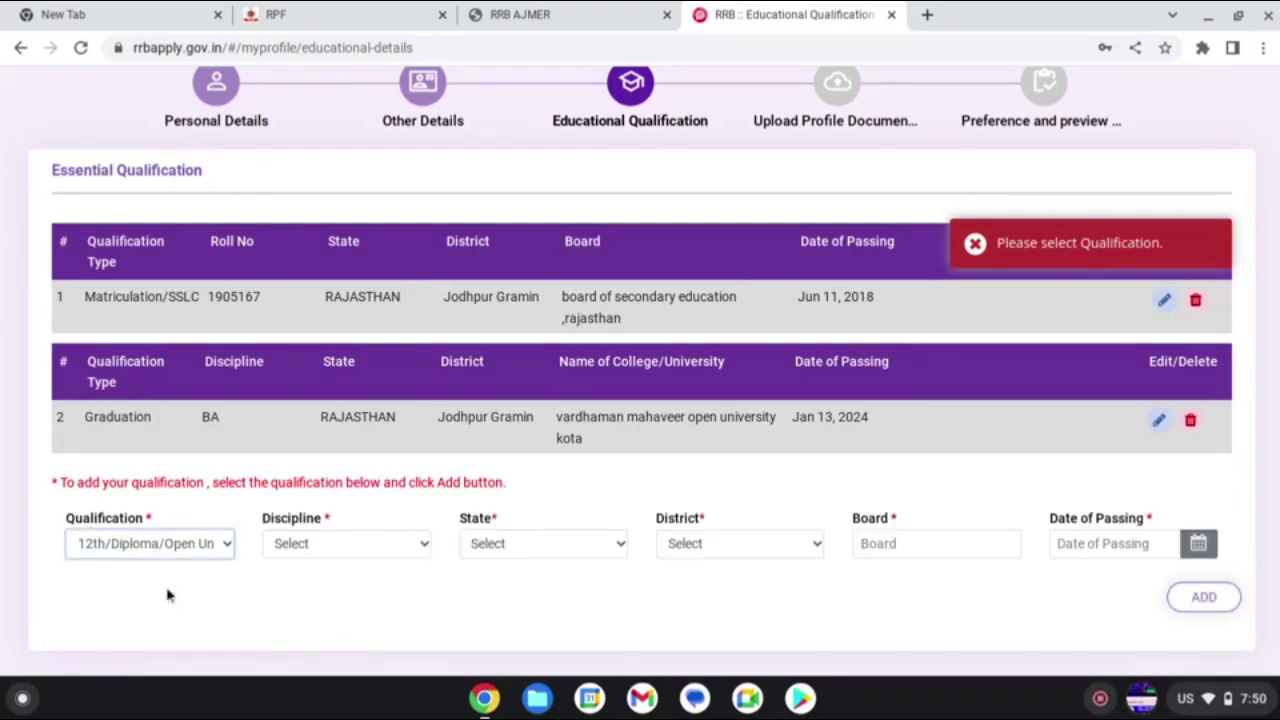
{"action": "left_click", "coordinate": [321, 548]}
{"action": "left_click", "coordinate": [290, 452]}
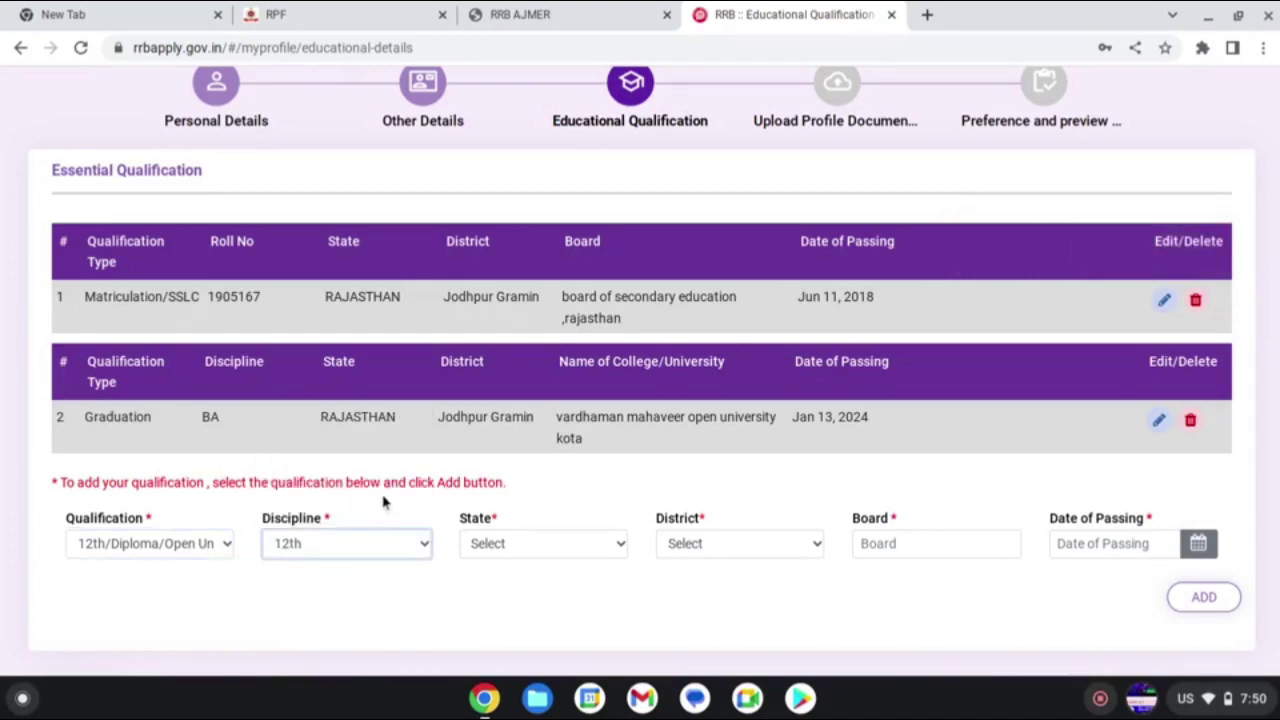
- Set the 12th qualification's state to RAJASTHAN and district to Jodhpur Gramin
{"action": "left_click", "coordinate": [500, 545]}
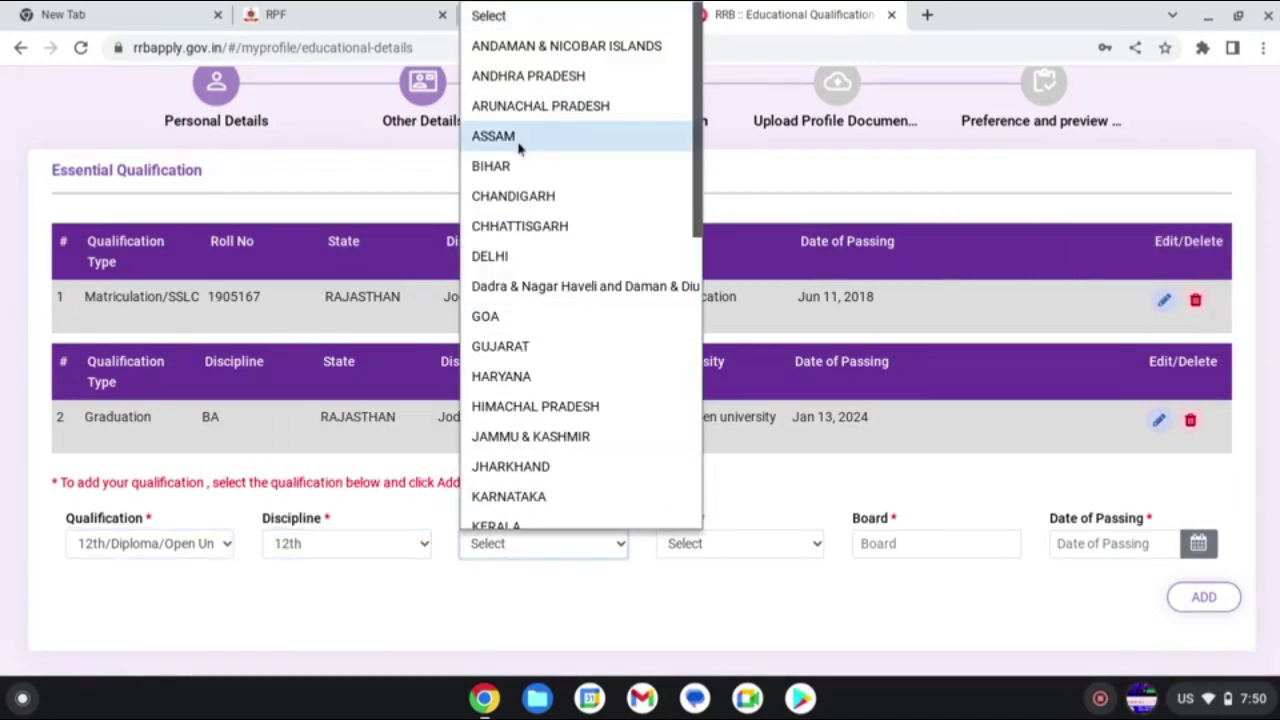
{"action": "scroll", "coordinate": [536, 343], "scroll_direction": "down", "scroll_amount": 5}
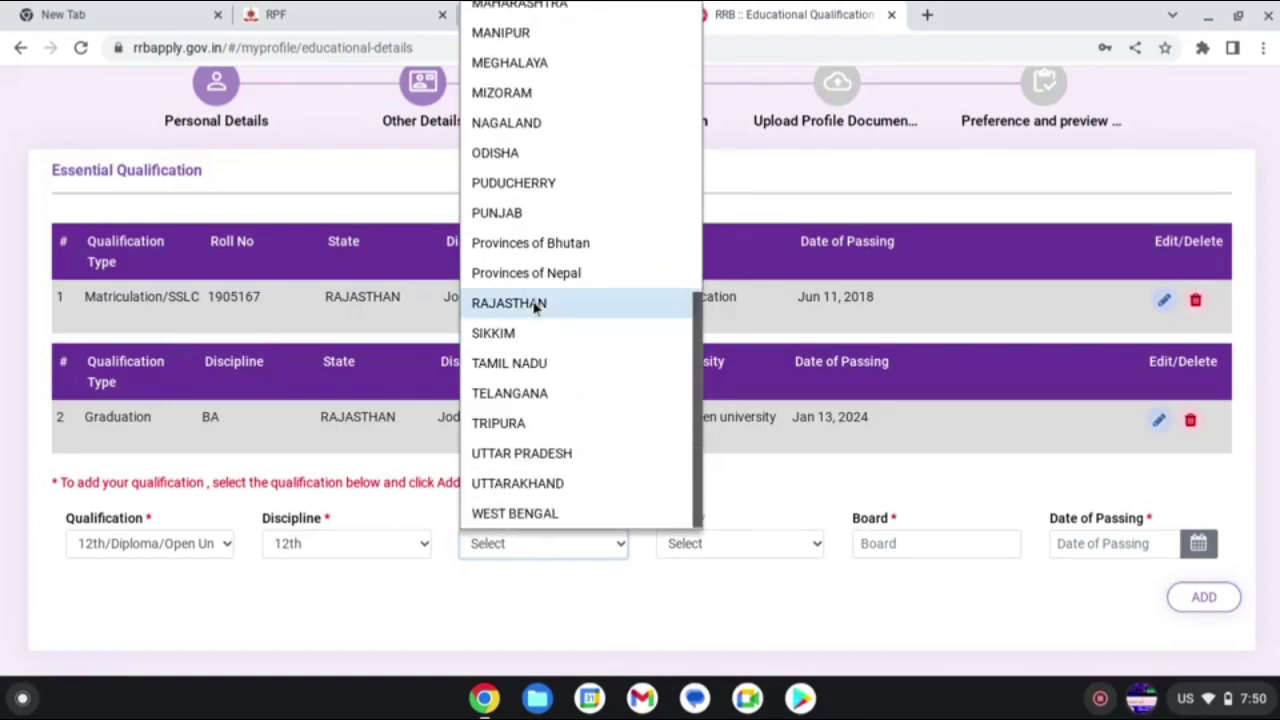
{"action": "left_click", "coordinate": [535, 304]}
{"action": "left_click", "coordinate": [735, 543]}
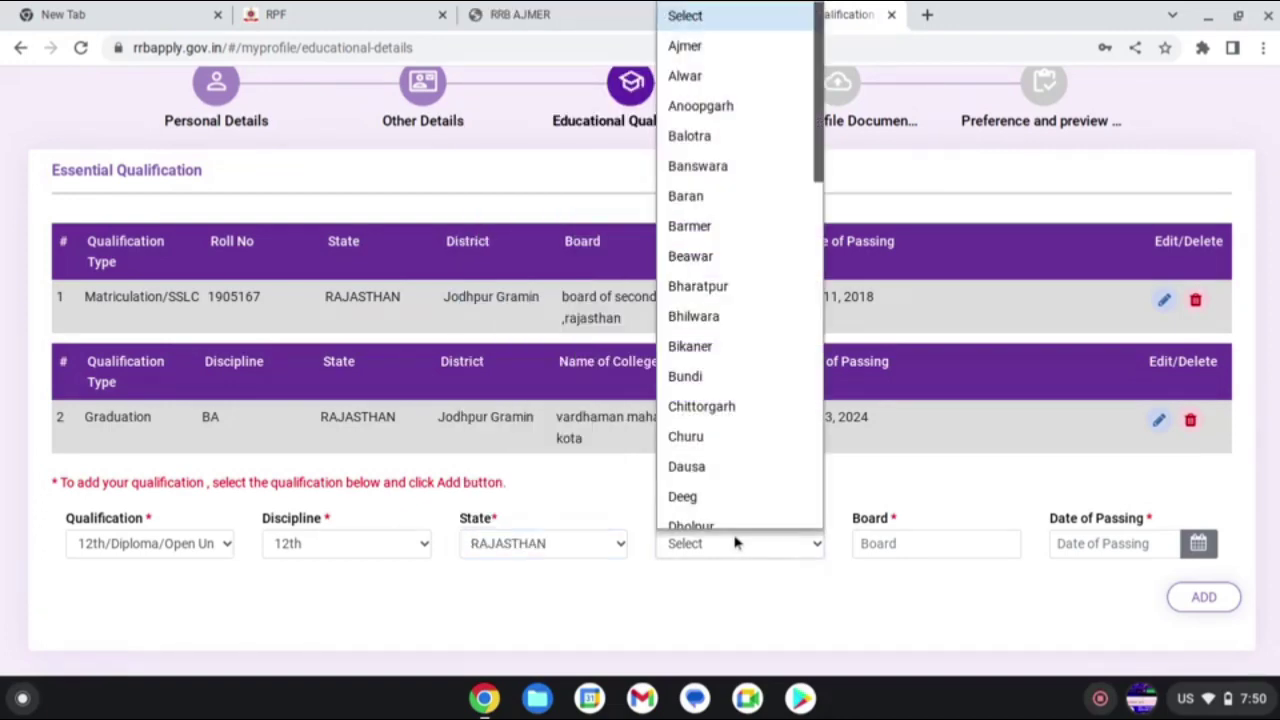
{"action": "scroll", "coordinate": [737, 437], "scroll_direction": "down", "scroll_amount": 6}
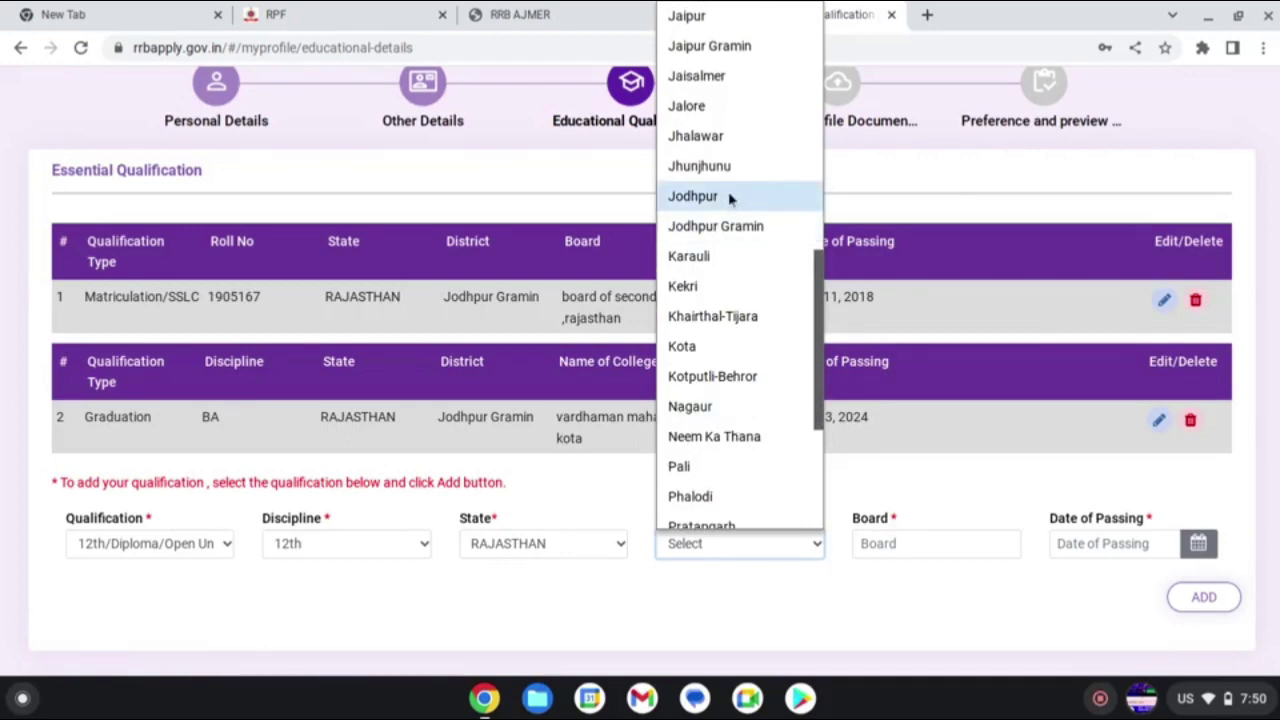
{"action": "left_click", "coordinate": [737, 225]}
- Enter 'board of secondary education rajasthan' as the 12th board, fixing a typo
{"action": "left_click", "coordinate": [883, 537]}
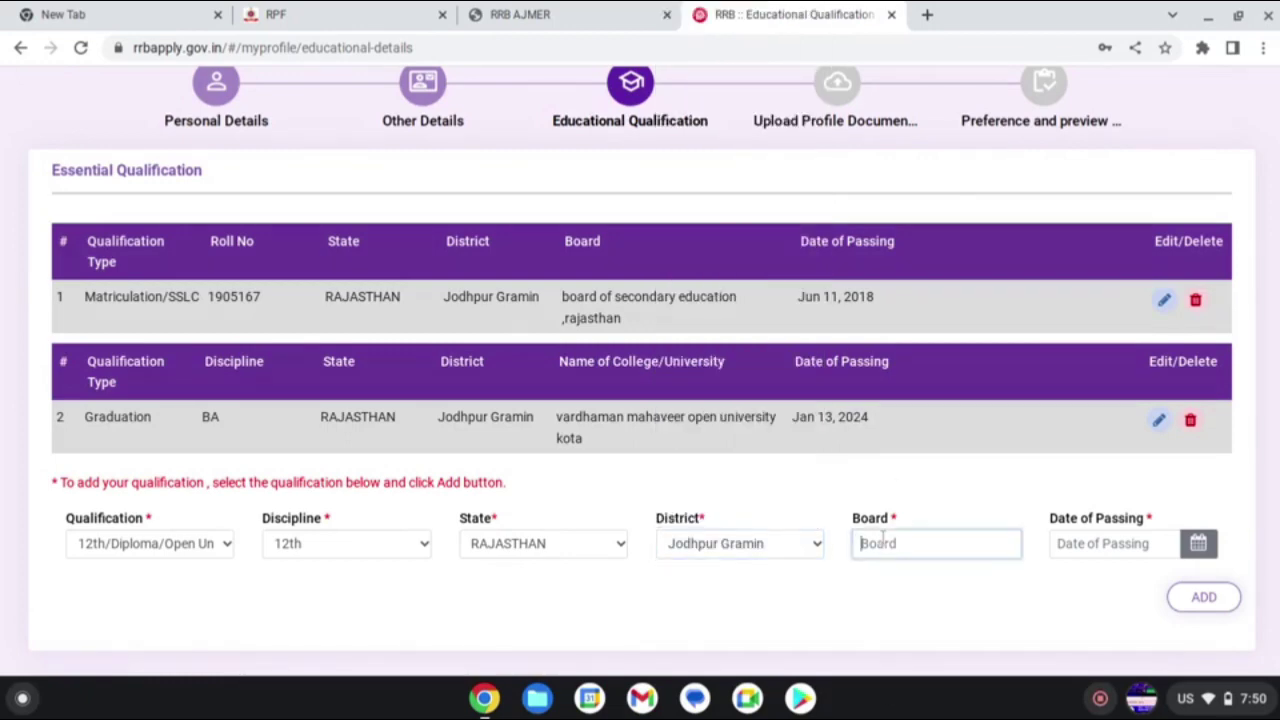
{"action": "type", "text": "b"}
{"action": "type", "text": "orad o"}
{"action": "key", "text": "BackSpace"}
{"action": "key", "text": "BackSpace"}
{"action": "key", "text": "BackSpace"}
{"action": "key", "text": "BackSpace"}
{"action": "key", "text": "BackSpace"}
{"action": "key", "text": "BackSpace"}
{"action": "type", "text": "ard of secondary"}
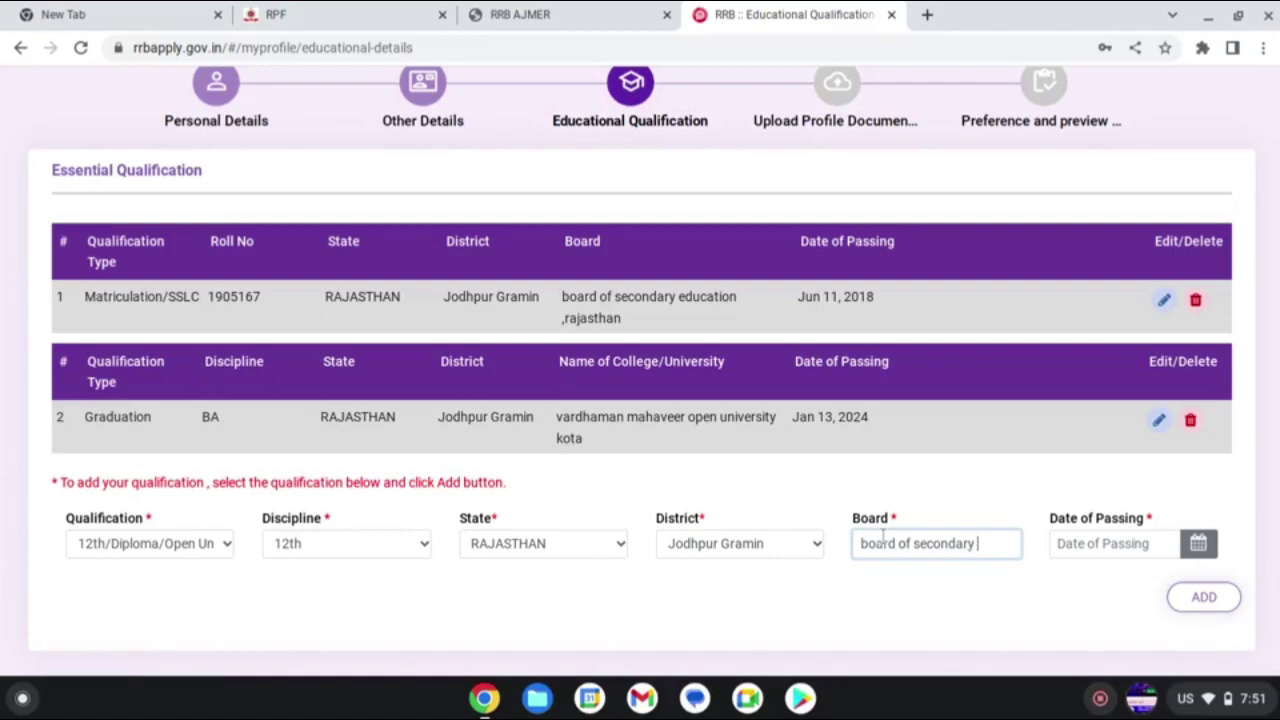
{"action": "type", "text": " education"}
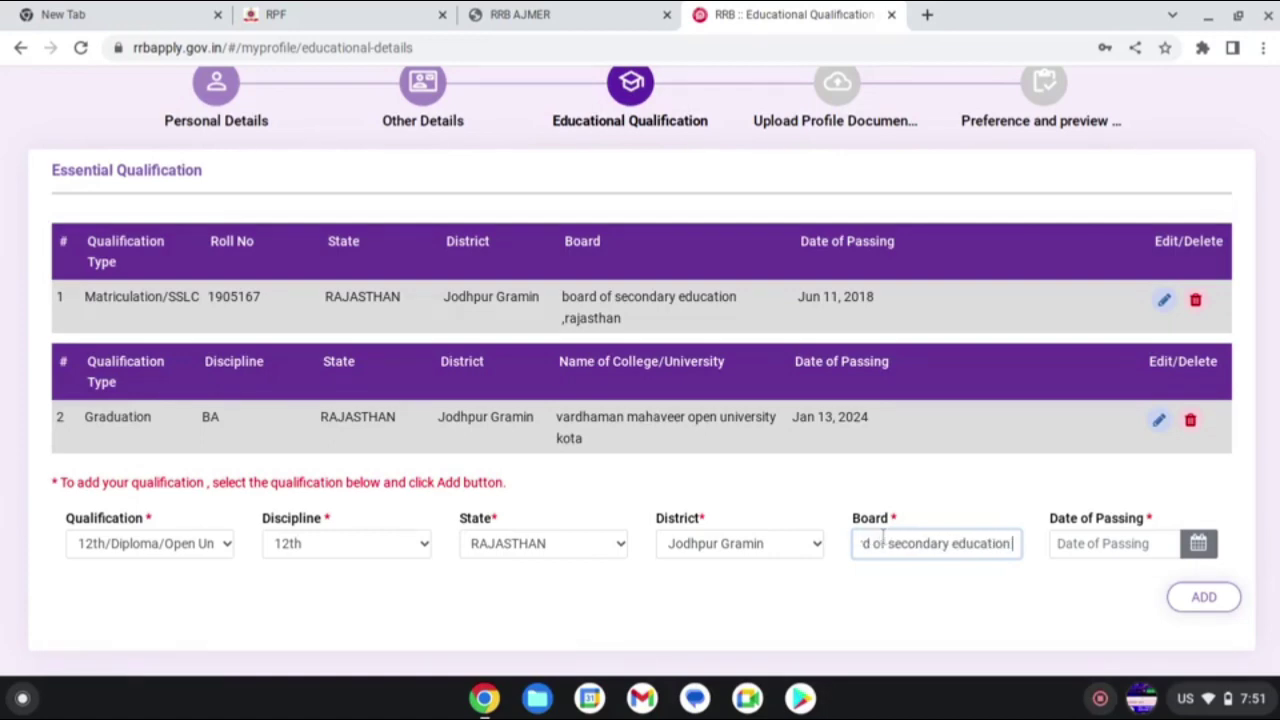
{"action": "type", "text": " rajasthan"}
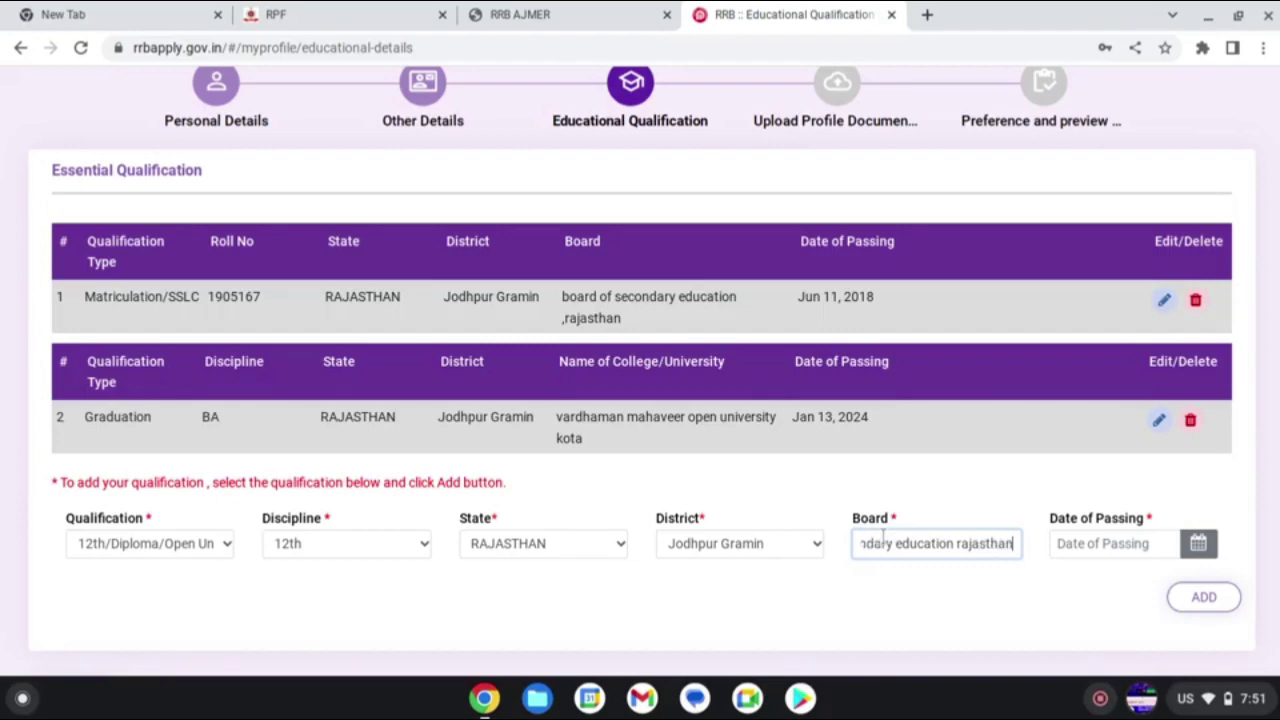
- Set the 12th passing date to 21 July 2020 and add the qualification row
{"action": "left_click", "coordinate": [1107, 543]}
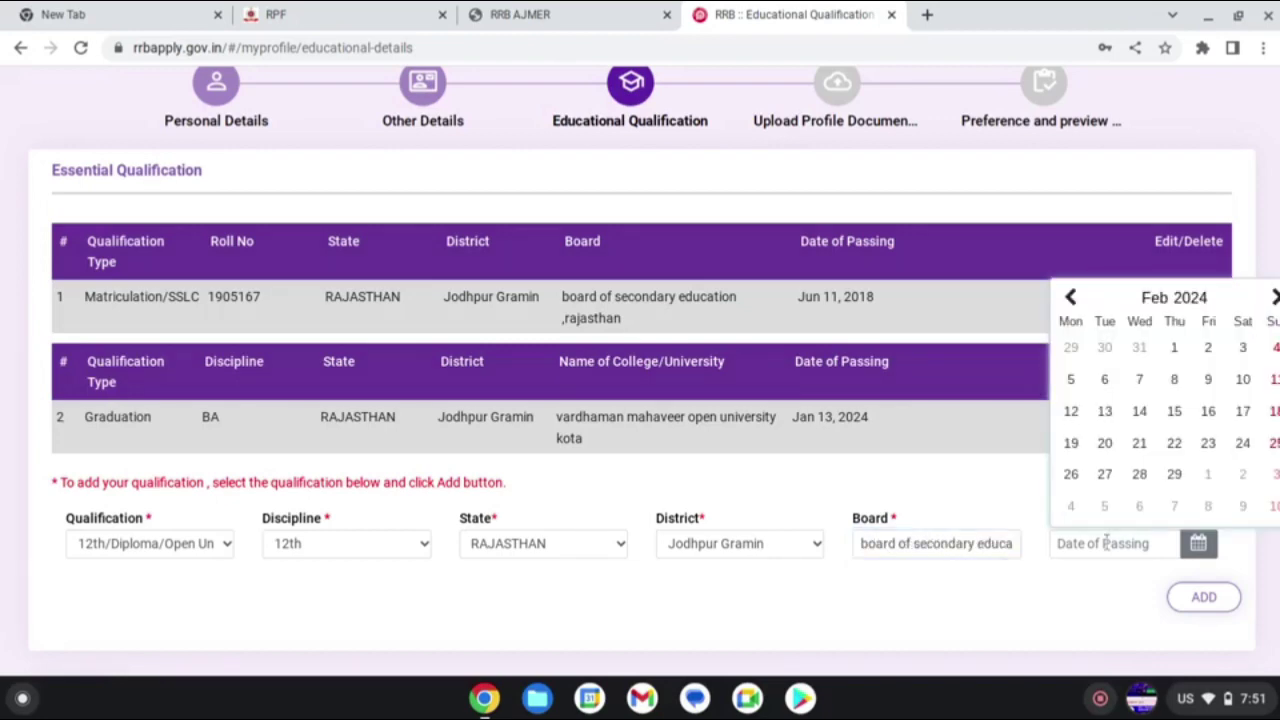
{"action": "left_click", "coordinate": [1191, 297]}
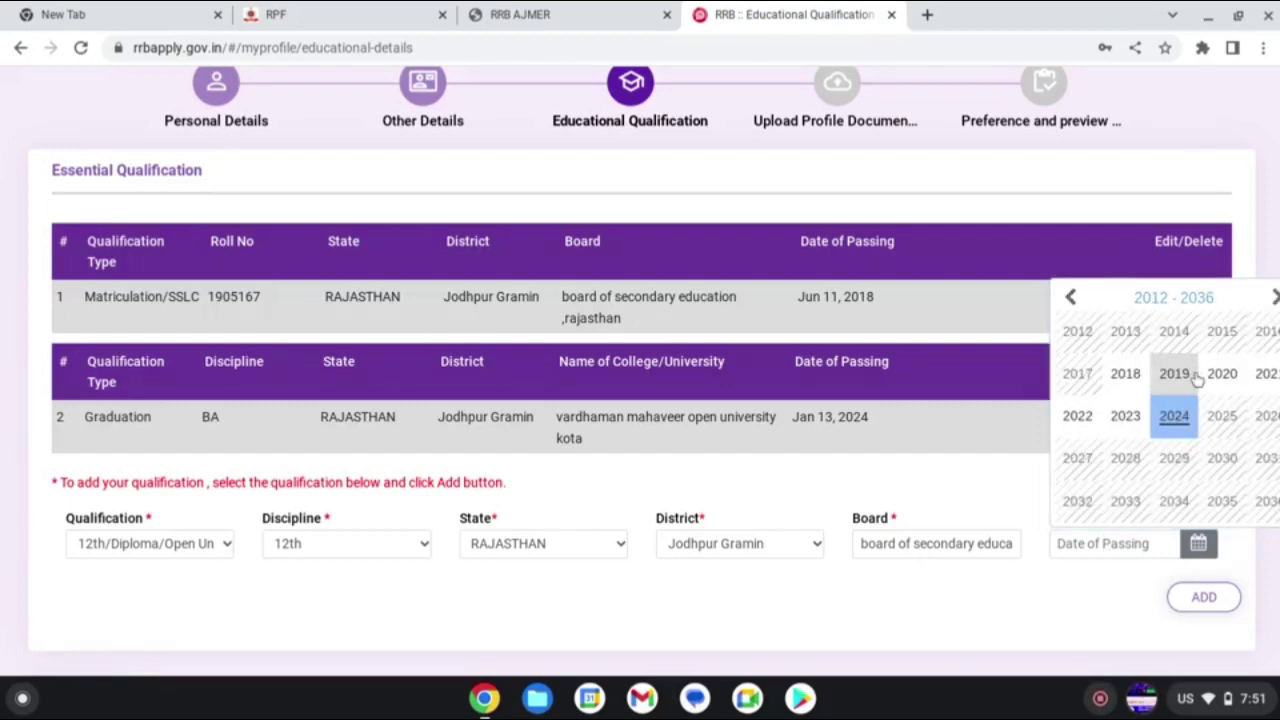
{"action": "left_click", "coordinate": [1226, 375]}
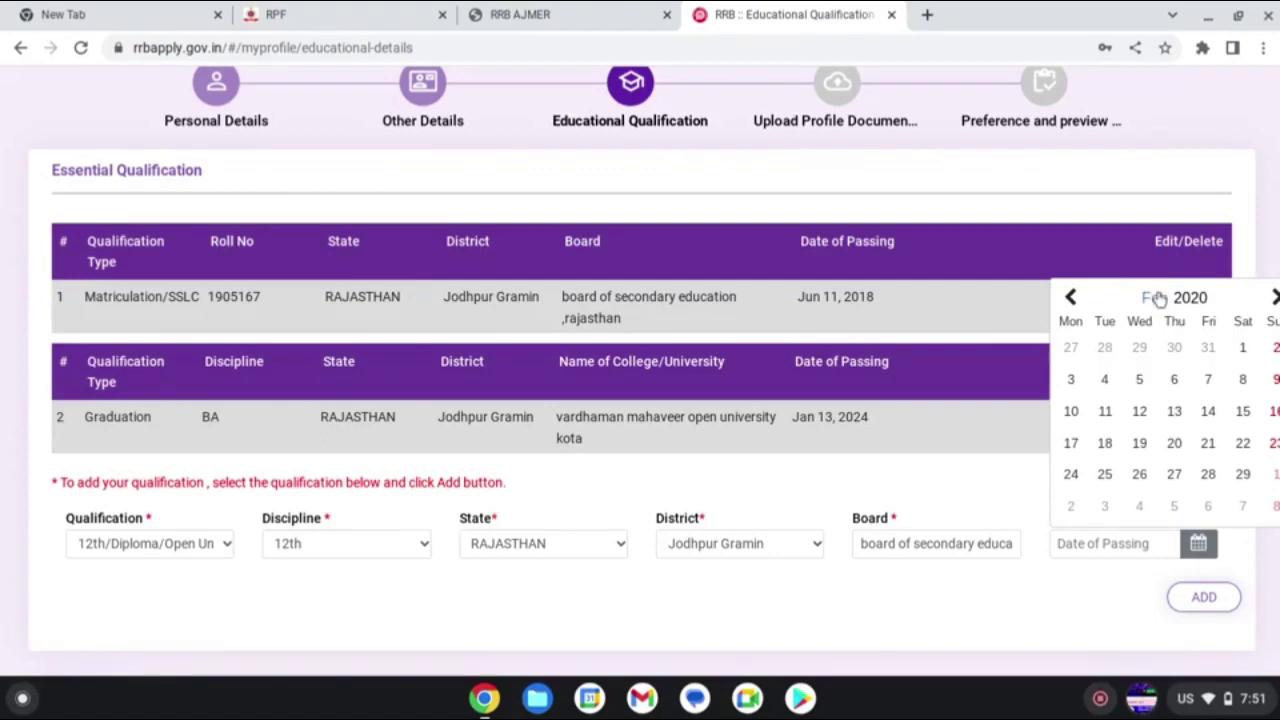
{"action": "left_click", "coordinate": [1157, 298]}
{"action": "left_click", "coordinate": [1071, 464]}
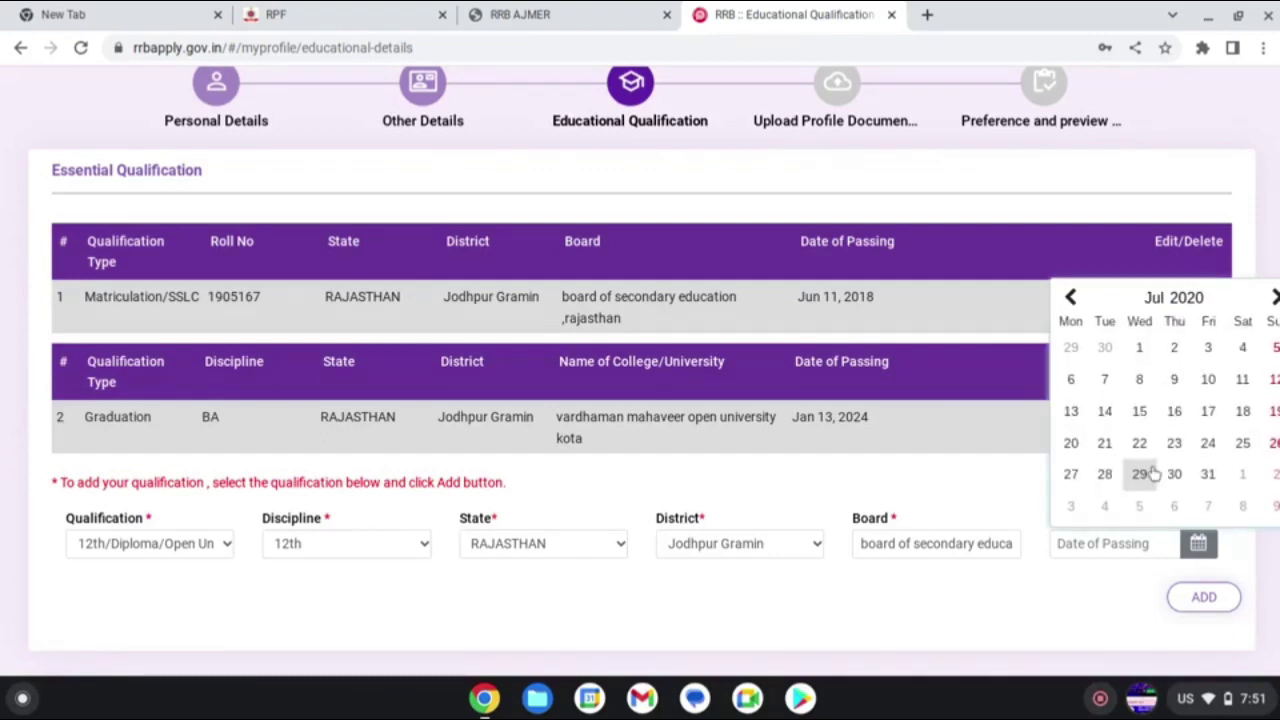
{"action": "left_click", "coordinate": [1104, 443]}
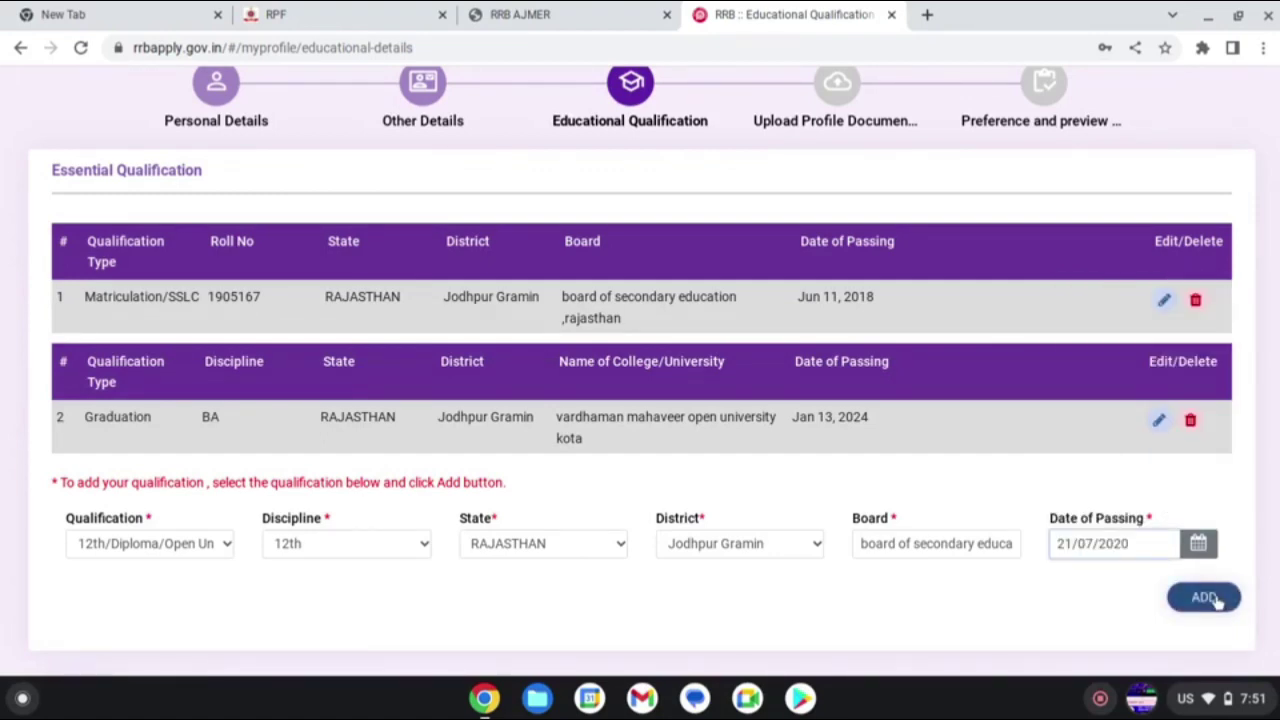
{"action": "left_click", "coordinate": [1205, 597]}
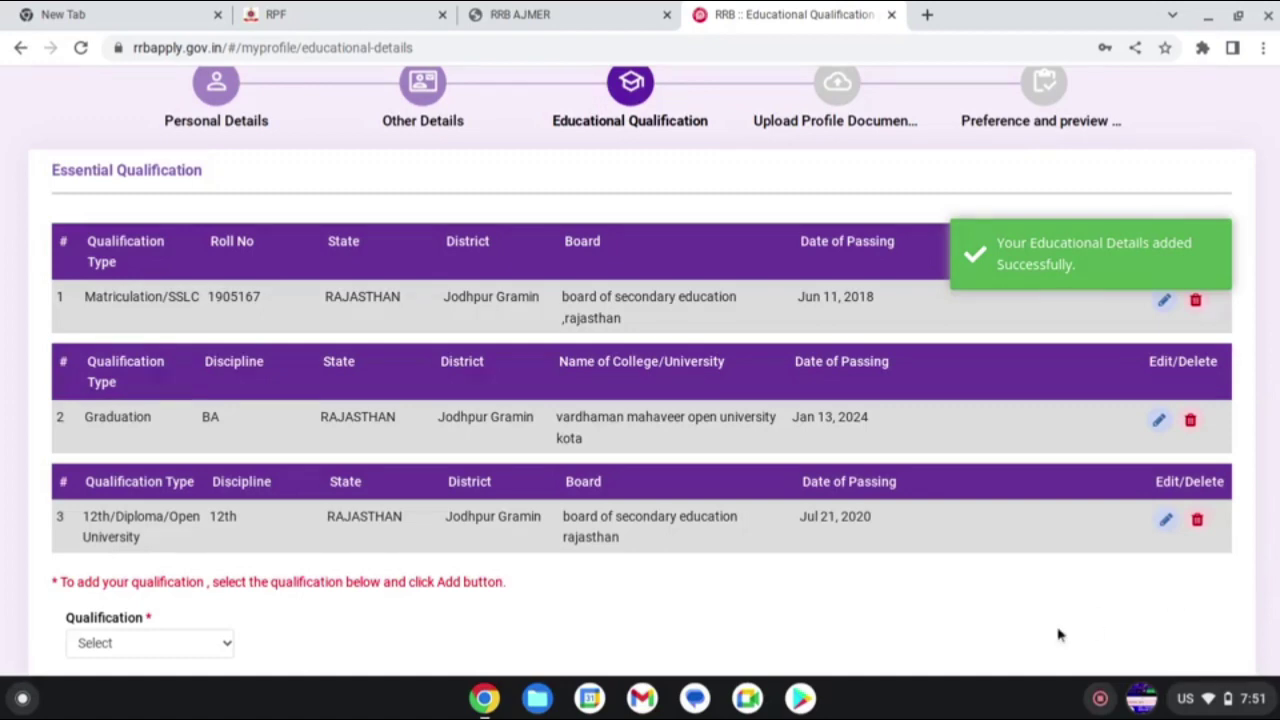
{"action": "scroll", "coordinate": [1060, 635], "scroll_direction": "down", "scroll_amount": 3}
- Upload photo 1000035157.jpg and signature 1000035142.jpg and save them
{"action": "left_click", "coordinate": [1200, 571]}
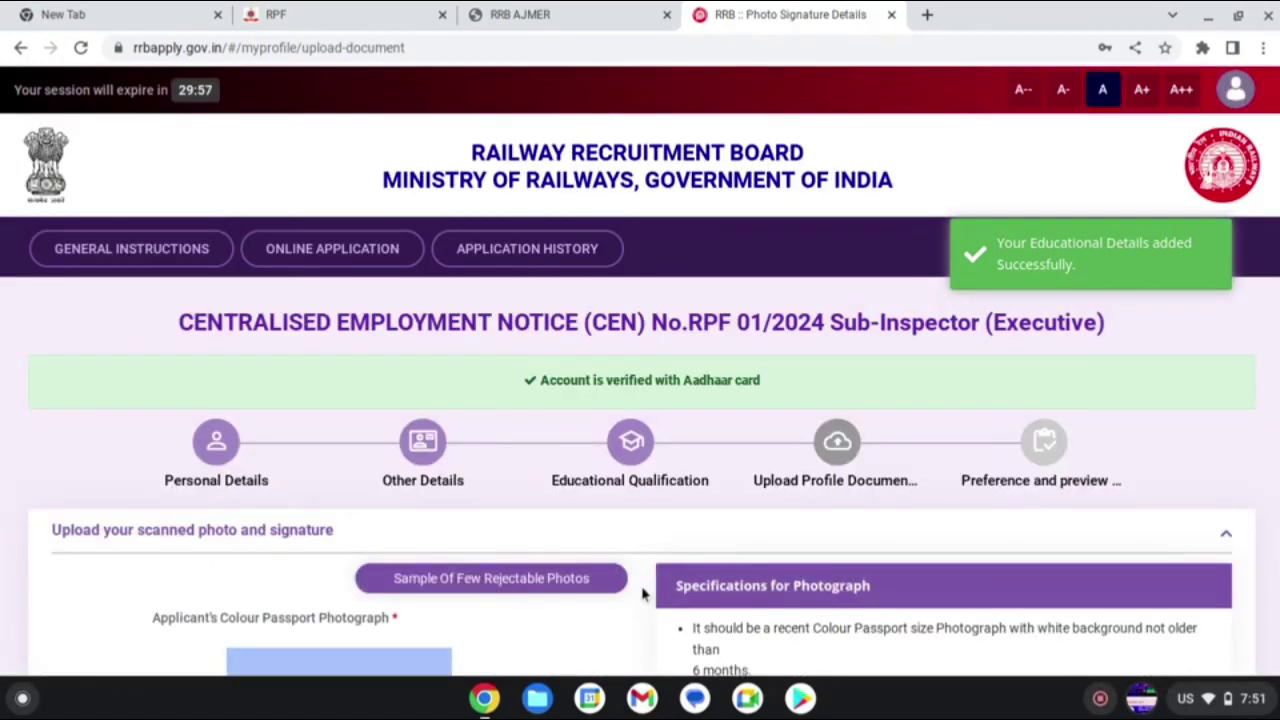
{"action": "scroll", "coordinate": [569, 600], "scroll_direction": "down", "scroll_amount": 2}
{"action": "scroll", "coordinate": [569, 600], "scroll_direction": "down", "scroll_amount": 3}
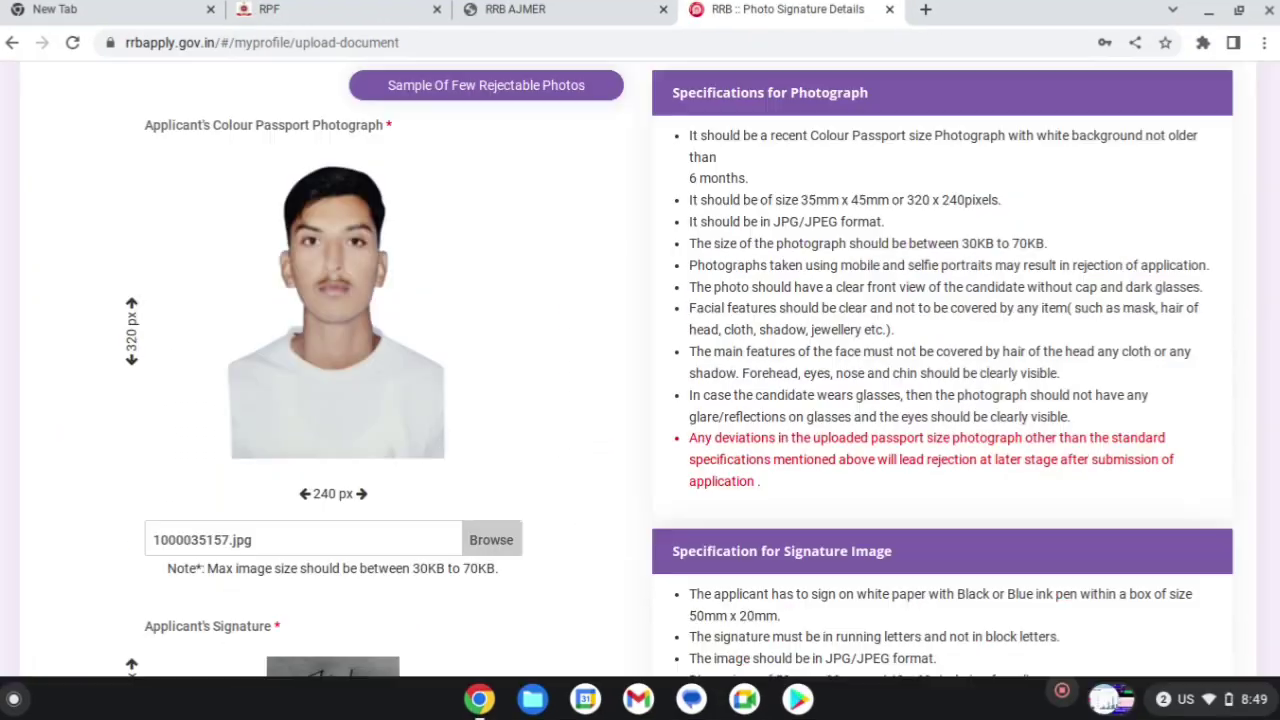
{"action": "scroll", "coordinate": [638, 390], "scroll_direction": "up", "scroll_amount": 2}
{"action": "scroll", "coordinate": [638, 390], "scroll_direction": "up", "scroll_amount": 1}
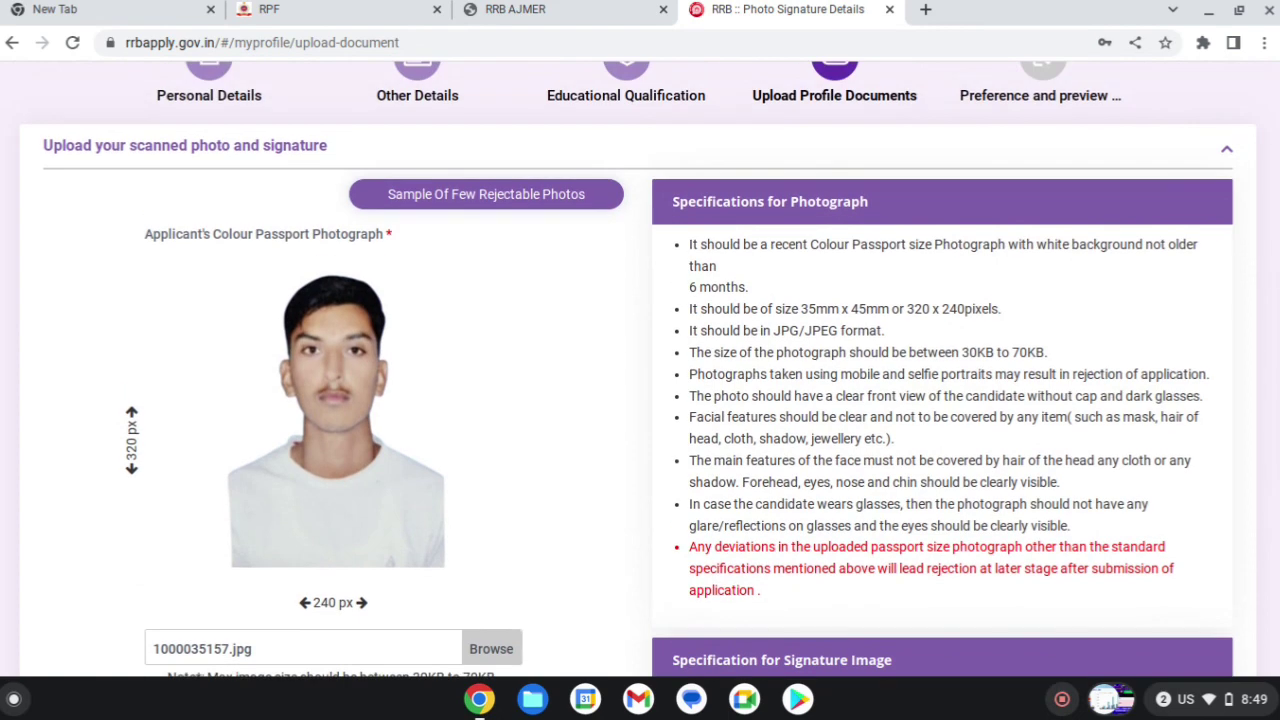
{"action": "scroll", "coordinate": [638, 390], "scroll_direction": "down", "scroll_amount": 5}
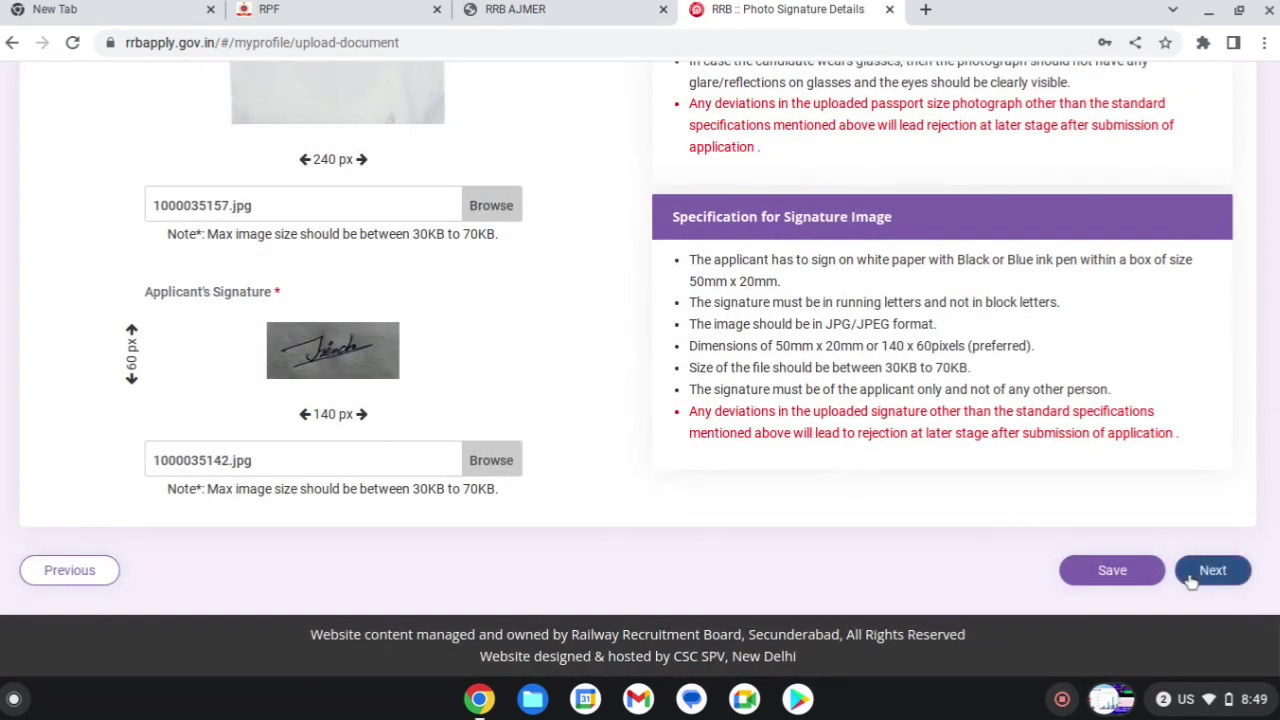
{"action": "left_click", "coordinate": [1145, 580]}
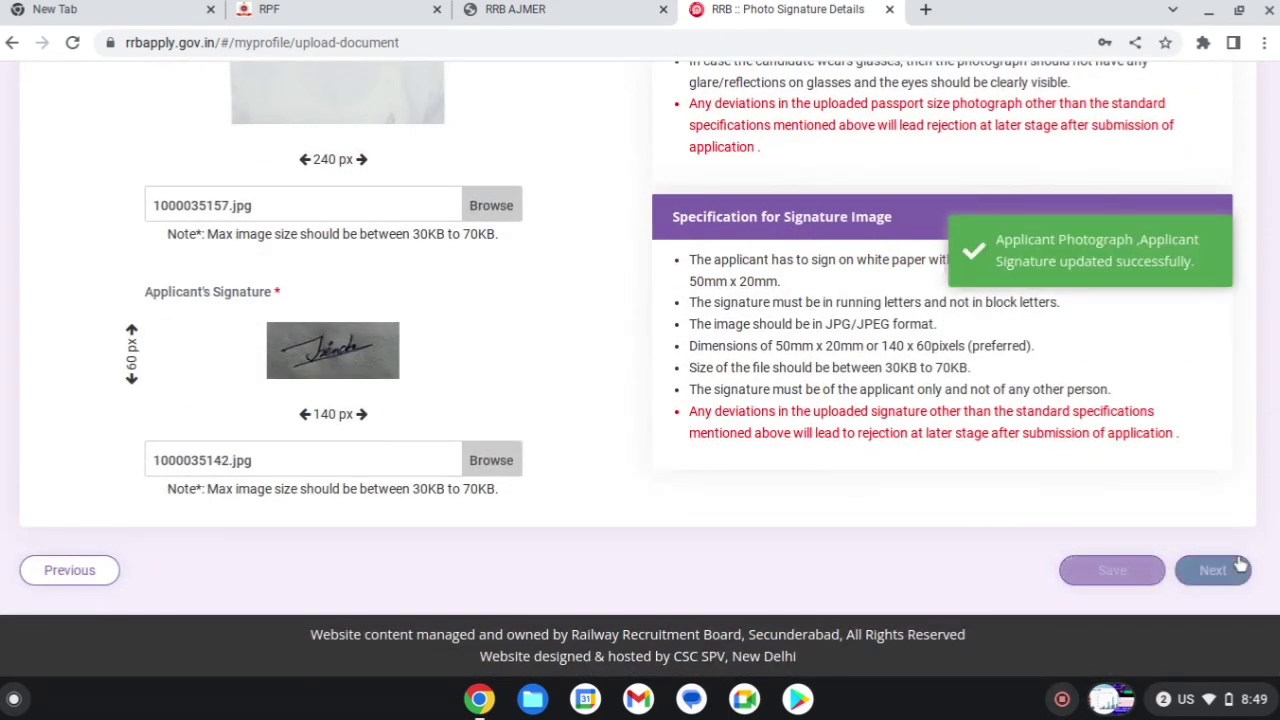
{"action": "left_click", "coordinate": [1211, 569]}
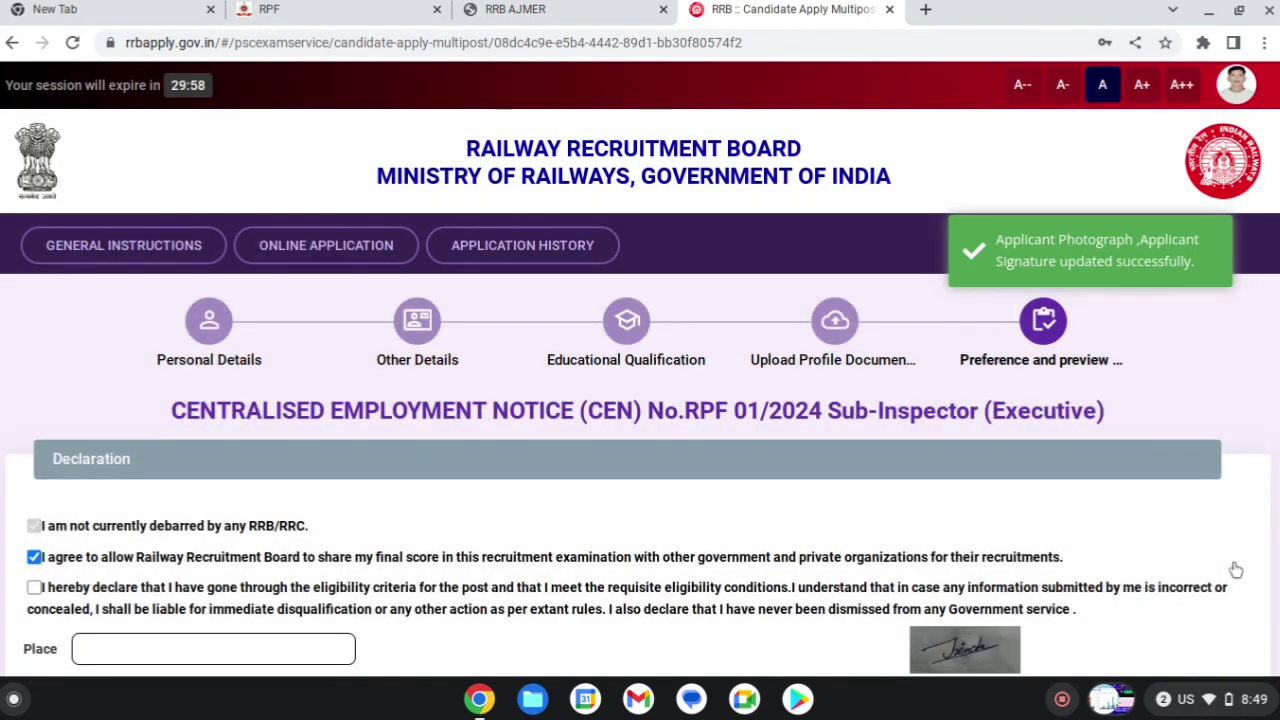
- Tick the eligibility declaration and enter the applicant's town as the Place
{"action": "scroll", "coordinate": [462, 553], "scroll_direction": "down", "scroll_amount": 1}
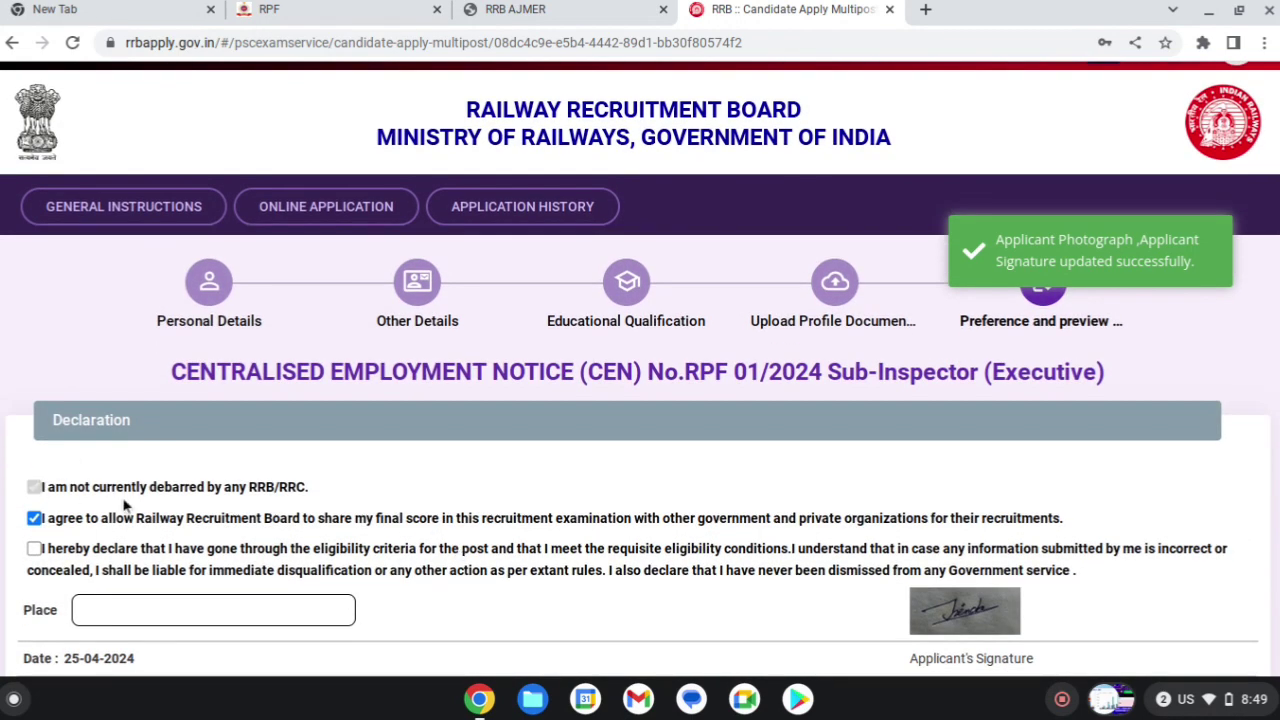
{"action": "scroll", "coordinate": [125, 505], "scroll_direction": "down", "scroll_amount": 2}
{"action": "scroll", "coordinate": [125, 505], "scroll_direction": "down", "scroll_amount": 1}
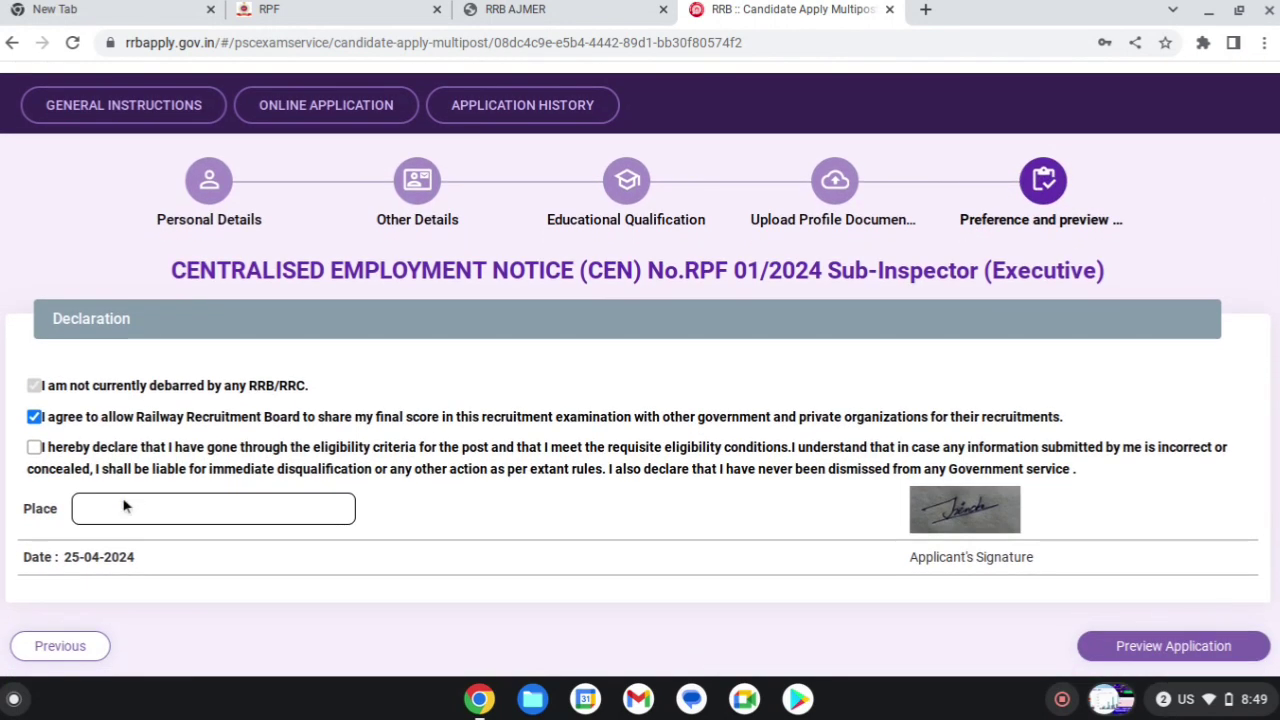
{"action": "left_click", "coordinate": [34, 448]}
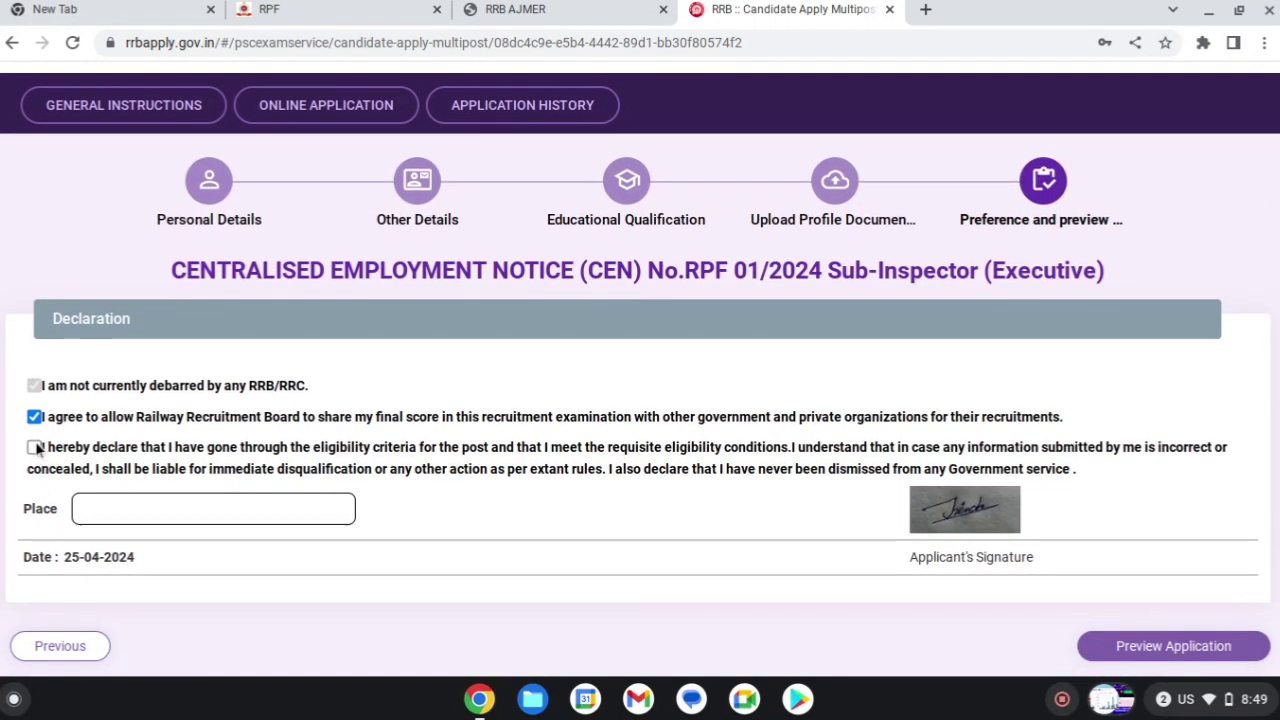
{"action": "left_click", "coordinate": [124, 508]}
{"action": "type", "text": "B"}
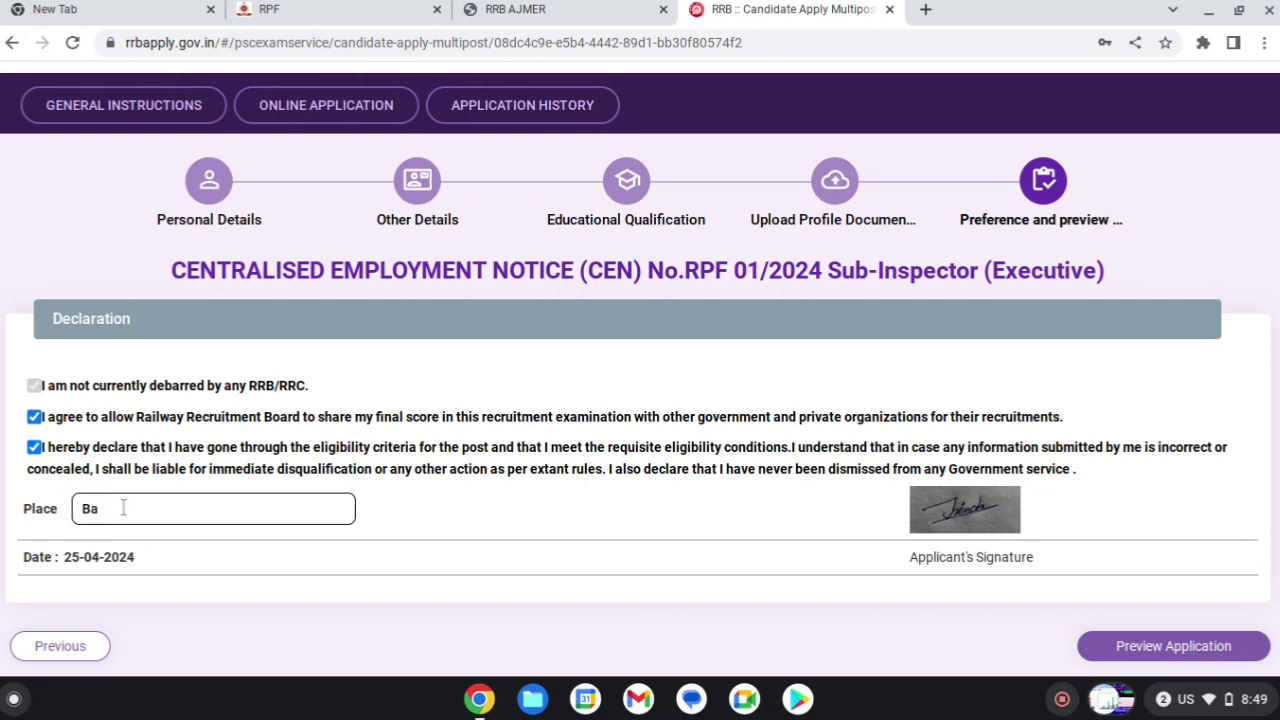
{"action": "type", "text": "alesar"}
{"action": "scroll", "coordinate": [145, 582], "scroll_direction": "down", "scroll_amount": 1}
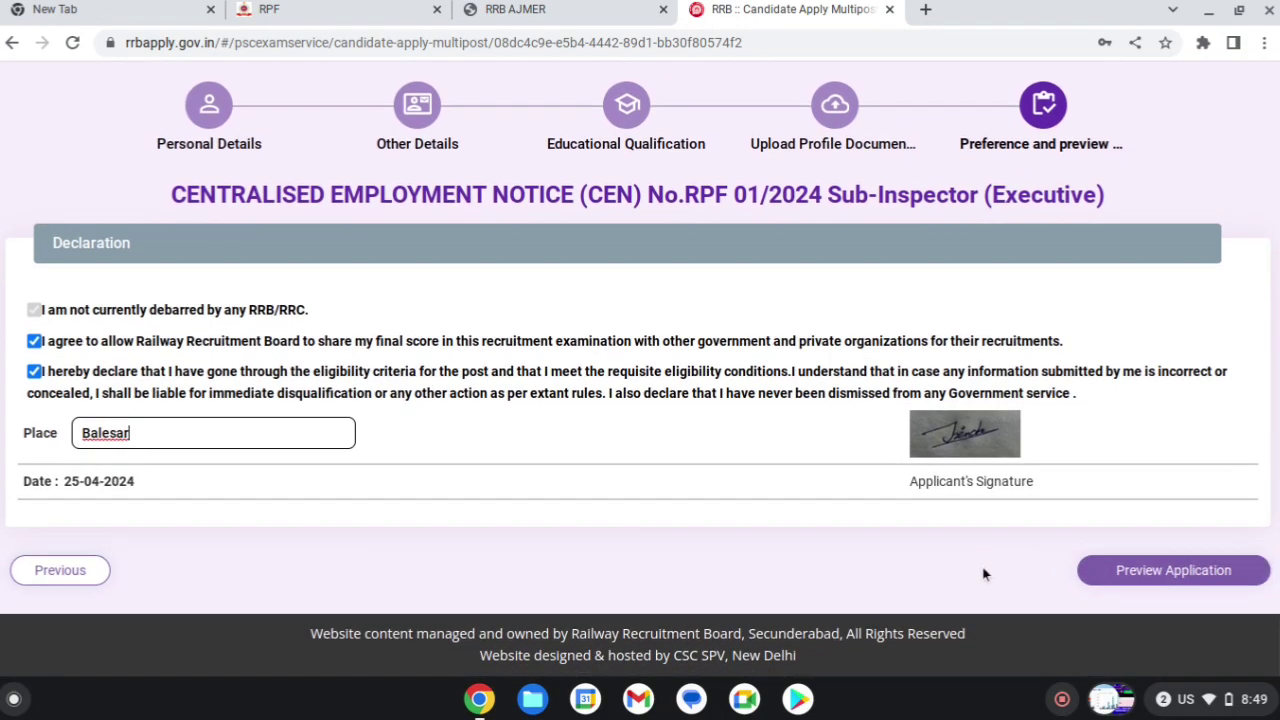
- Review the application preview, confirm it was re-checked, and submit it
{"action": "left_click", "coordinate": [1135, 570]}
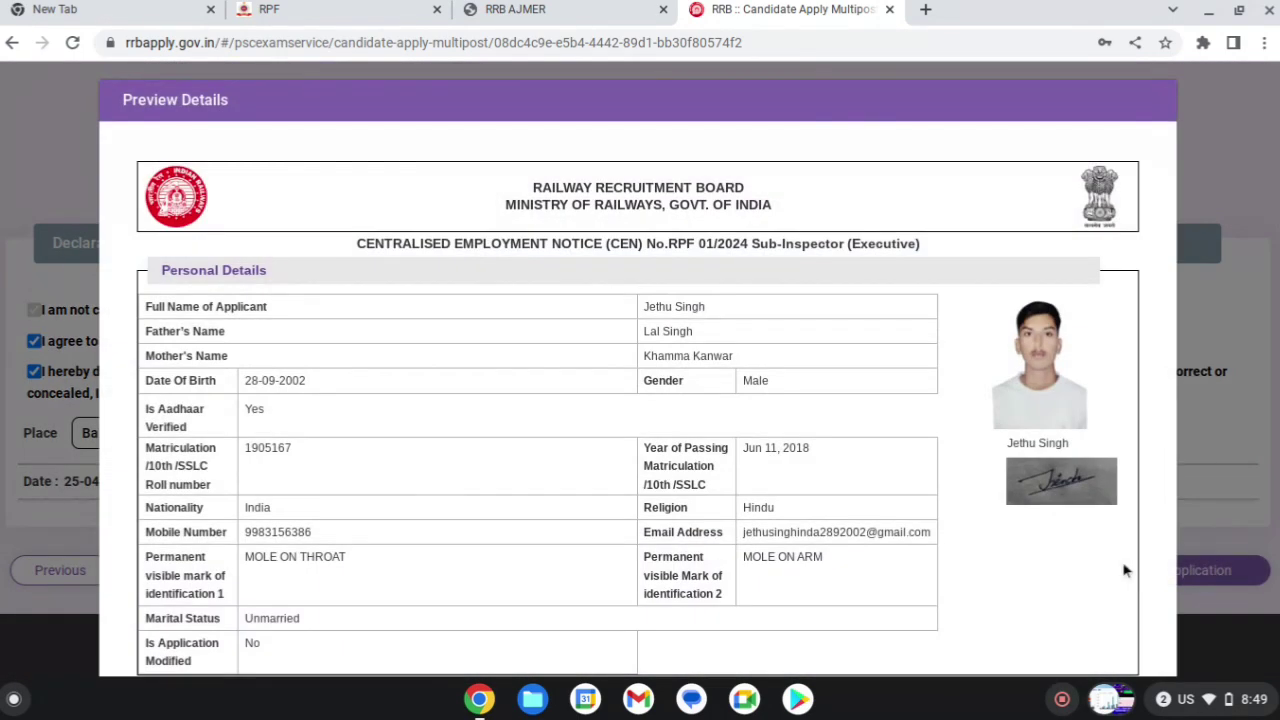
{"action": "scroll", "coordinate": [1023, 567], "scroll_direction": "down", "scroll_amount": 3}
{"action": "scroll", "coordinate": [845, 530], "scroll_direction": "down", "scroll_amount": 10}
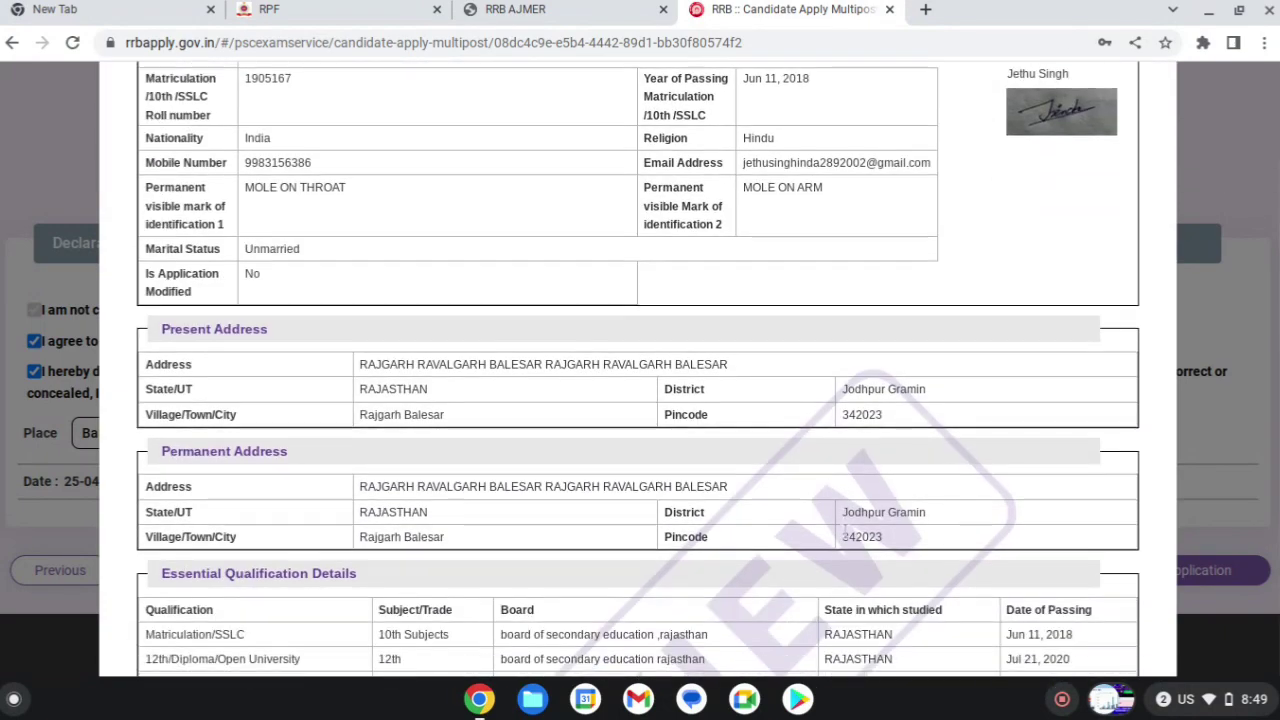
{"action": "scroll", "coordinate": [845, 530], "scroll_direction": "down", "scroll_amount": 8}
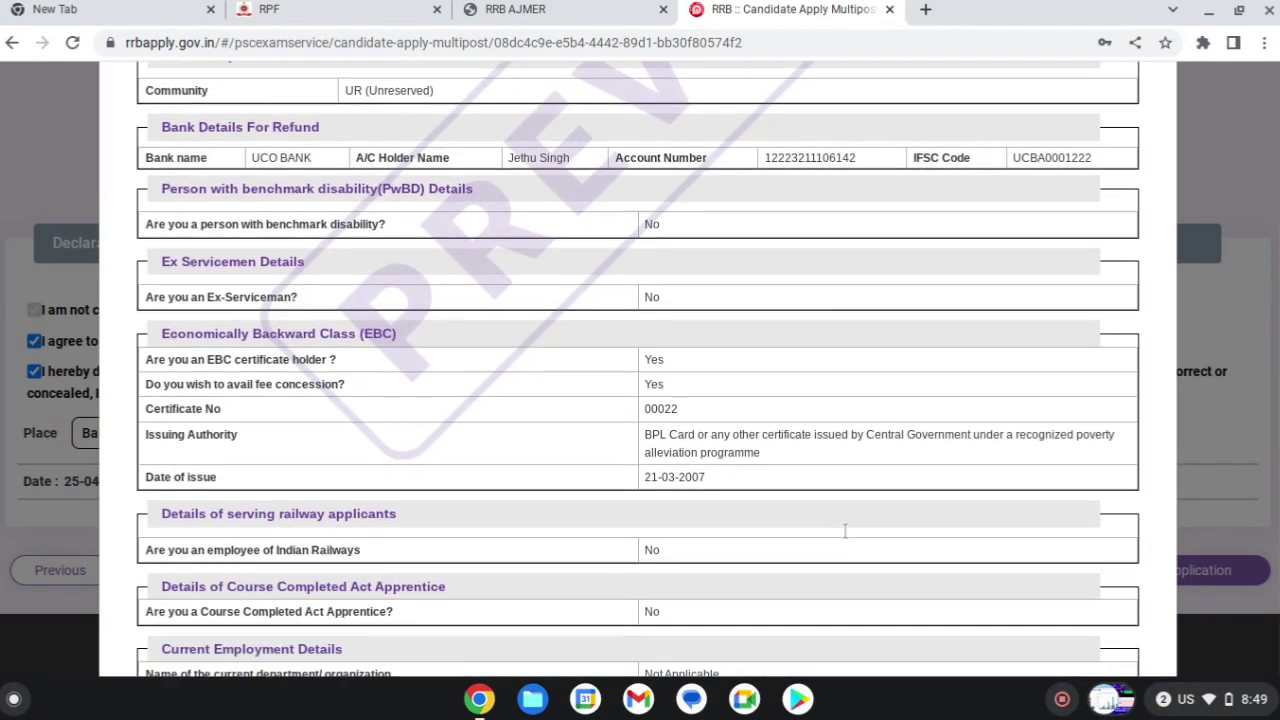
{"action": "scroll", "coordinate": [845, 530], "scroll_direction": "down", "scroll_amount": 4}
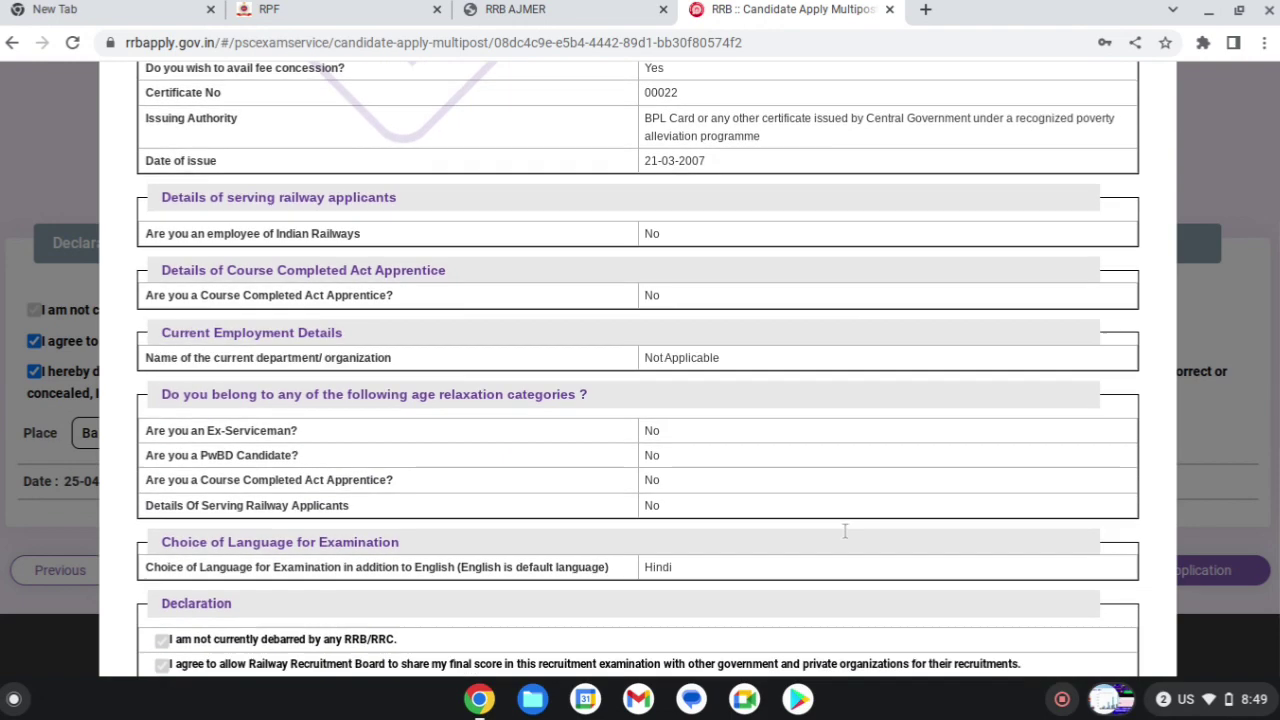
{"action": "scroll", "coordinate": [845, 531], "scroll_direction": "up", "scroll_amount": 20}
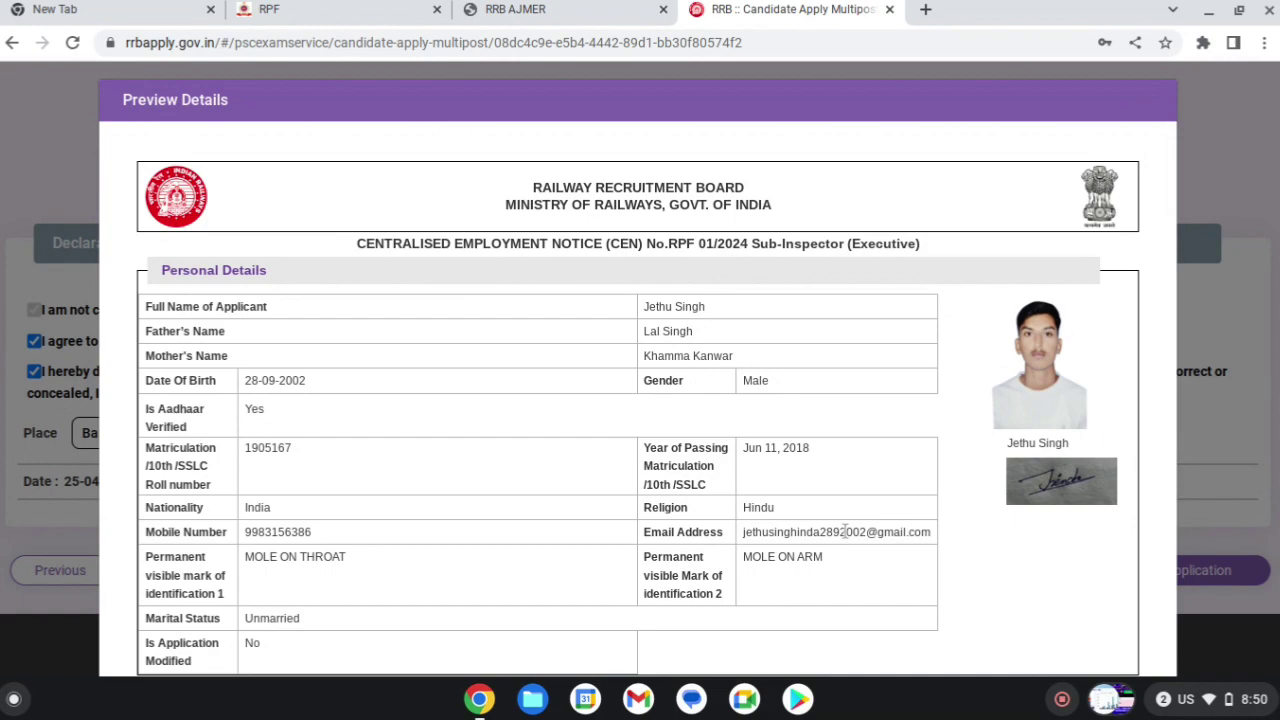
{"action": "scroll", "coordinate": [845, 531], "scroll_direction": "down", "scroll_amount": 15}
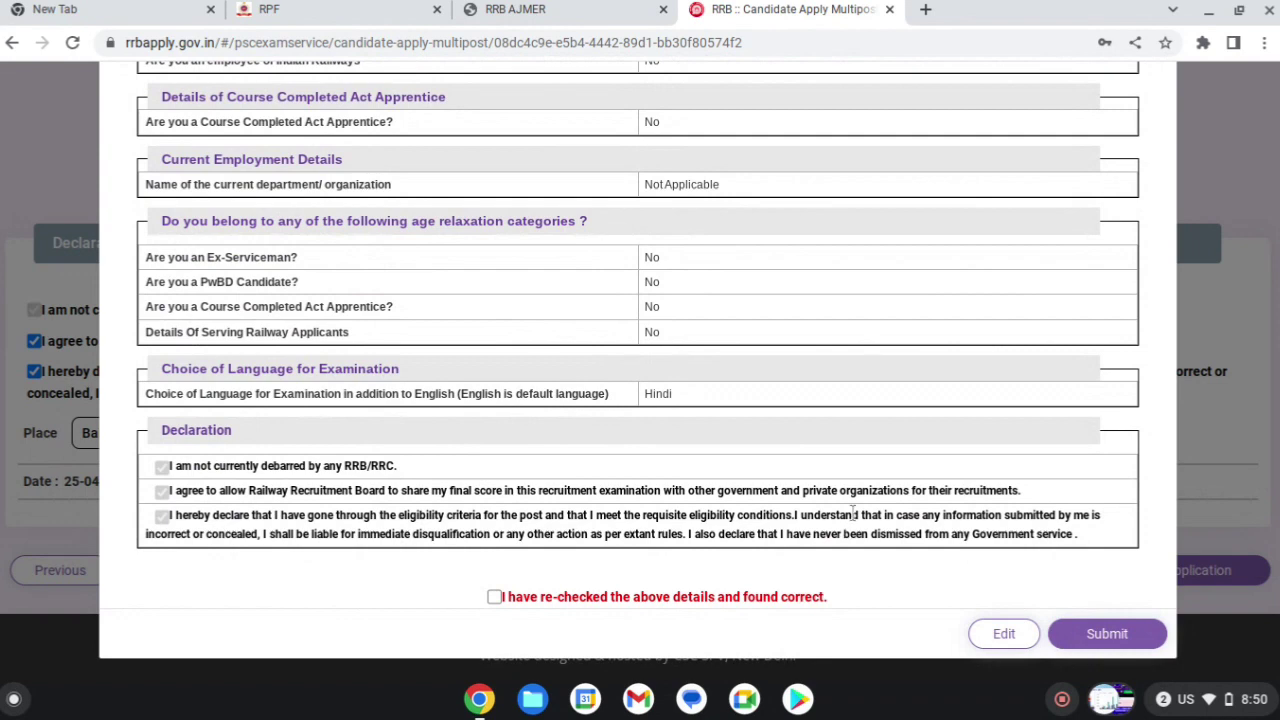
{"action": "left_click", "coordinate": [494, 597]}
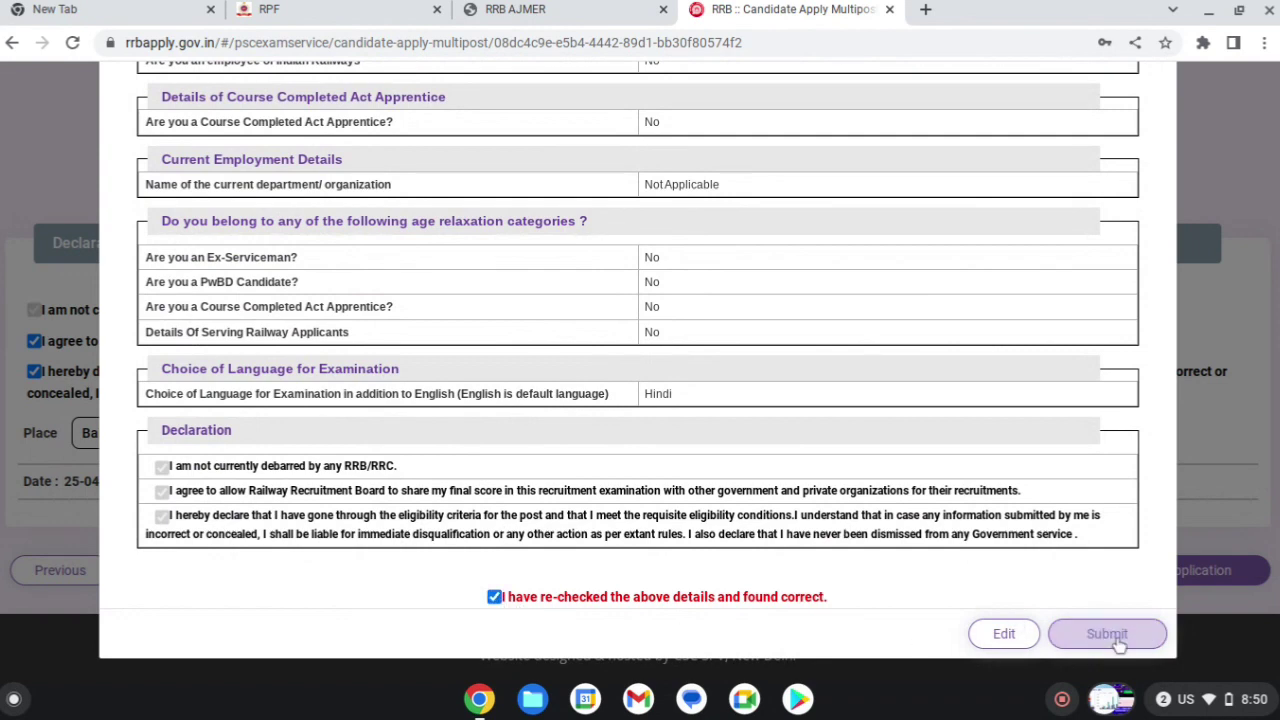
{"action": "left_click", "coordinate": [1117, 642]}
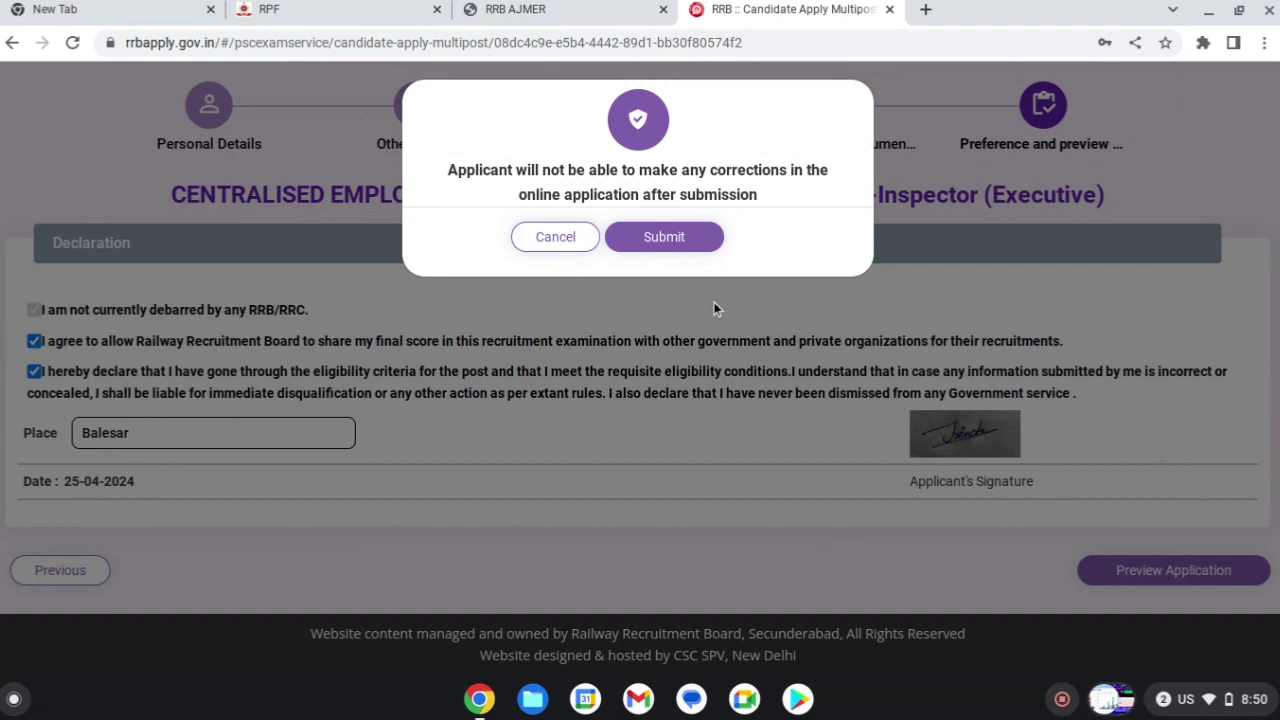
- Confirm final submission, accept the payment terms, and proceed to pay the ₹250 fee on SBIePay
{"action": "left_click", "coordinate": [687, 248]}
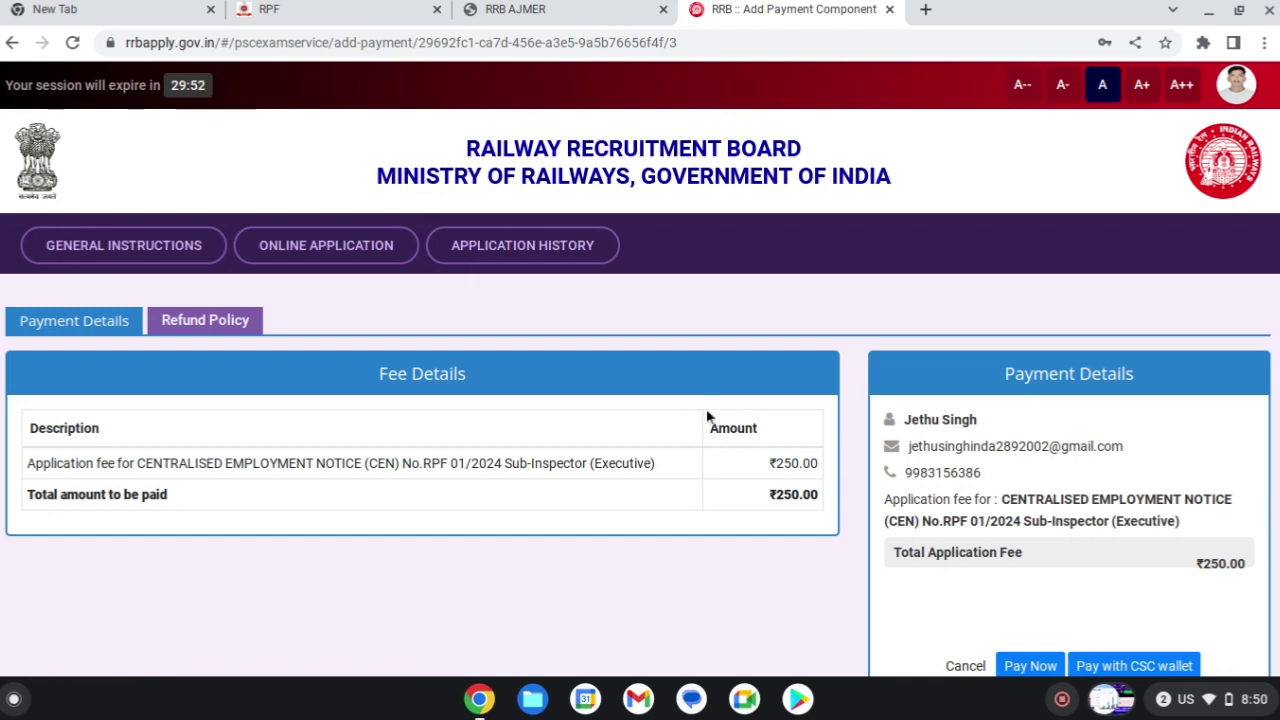
{"action": "scroll", "coordinate": [890, 465], "scroll_direction": "down", "scroll_amount": 1}
{"action": "scroll", "coordinate": [890, 465], "scroll_direction": "down", "scroll_amount": 3}
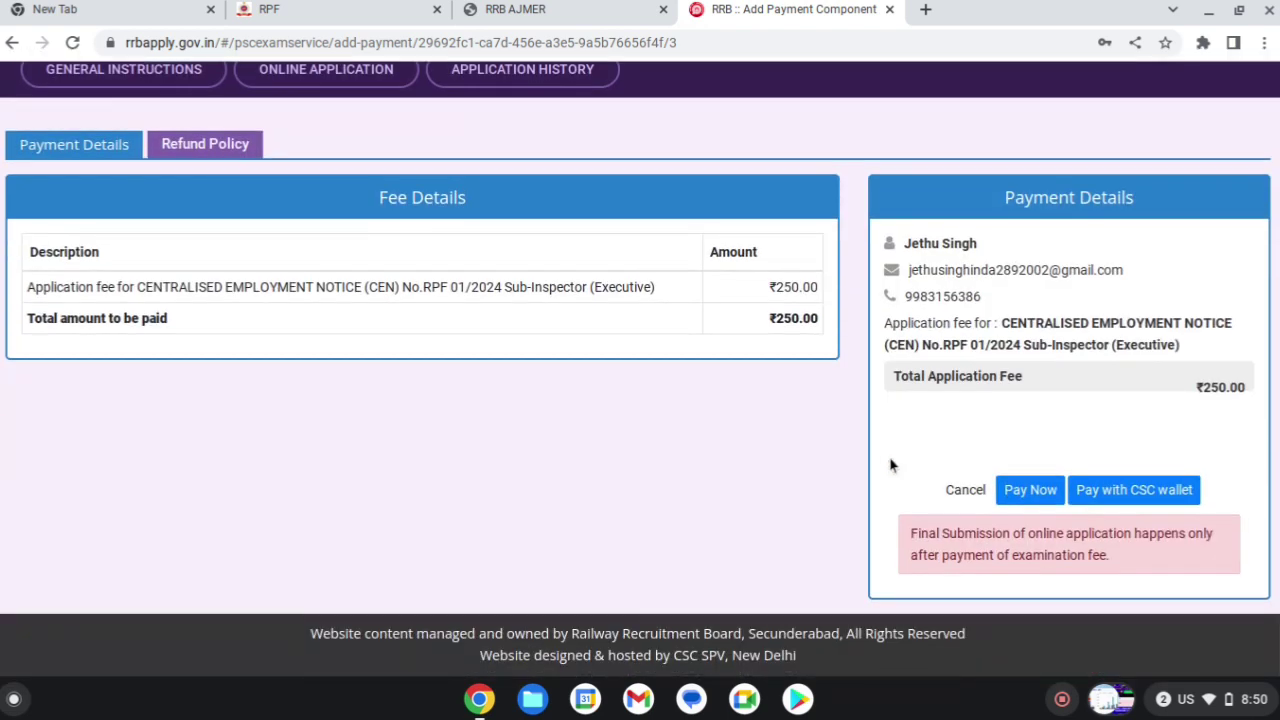
{"action": "left_click", "coordinate": [1012, 492]}
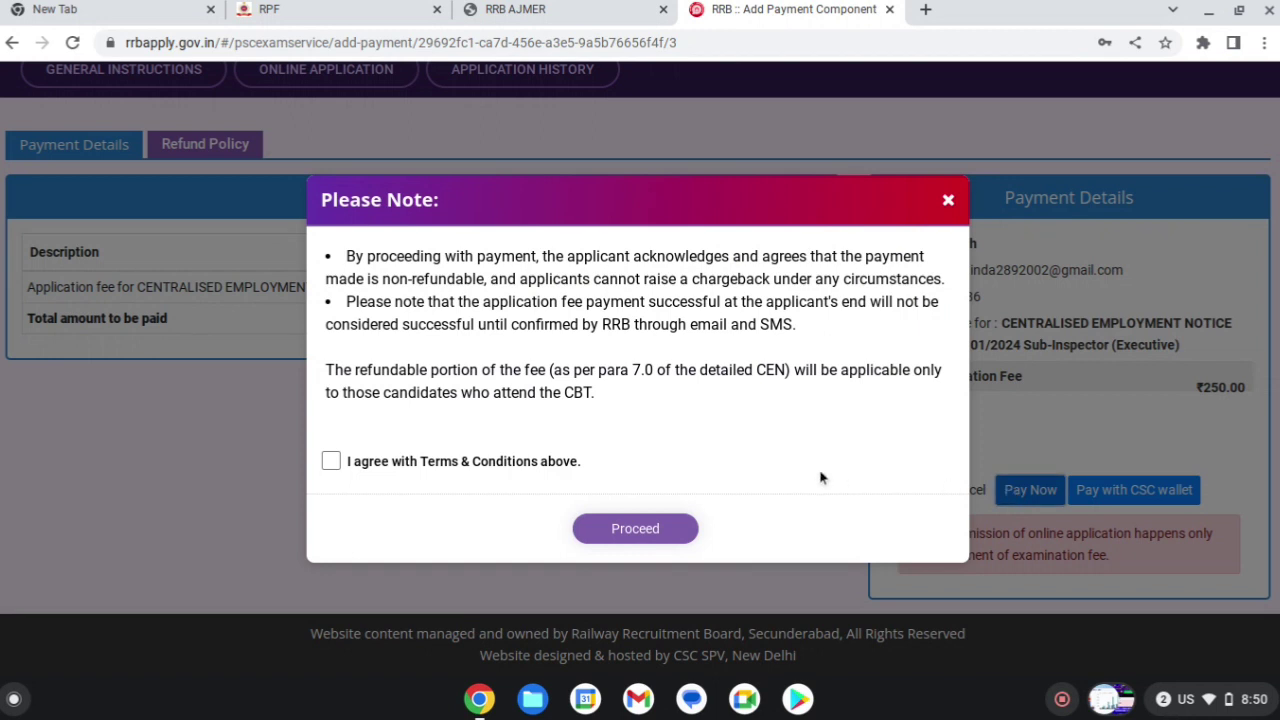
{"action": "left_click", "coordinate": [331, 461]}
{"action": "left_click", "coordinate": [633, 530]}
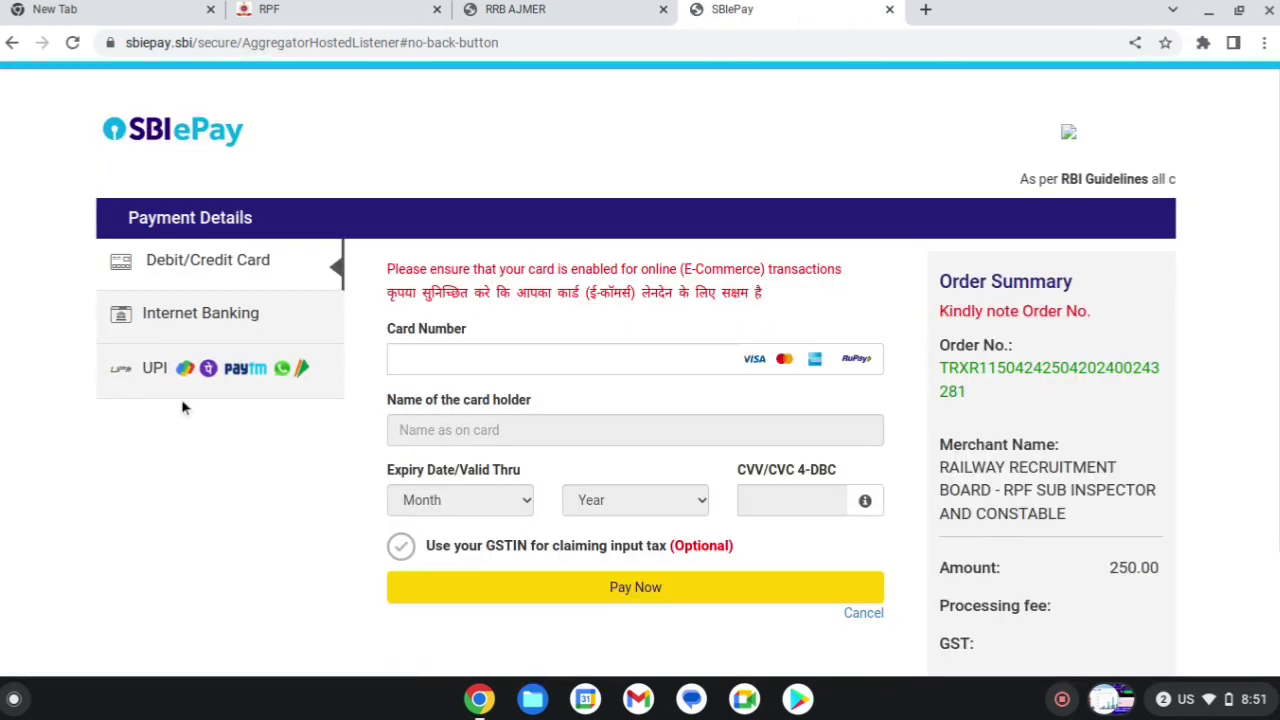
- Pay the 250.00 INR application fee by UPI QR code and generate the QR
{"action": "left_click", "coordinate": [186, 372]}
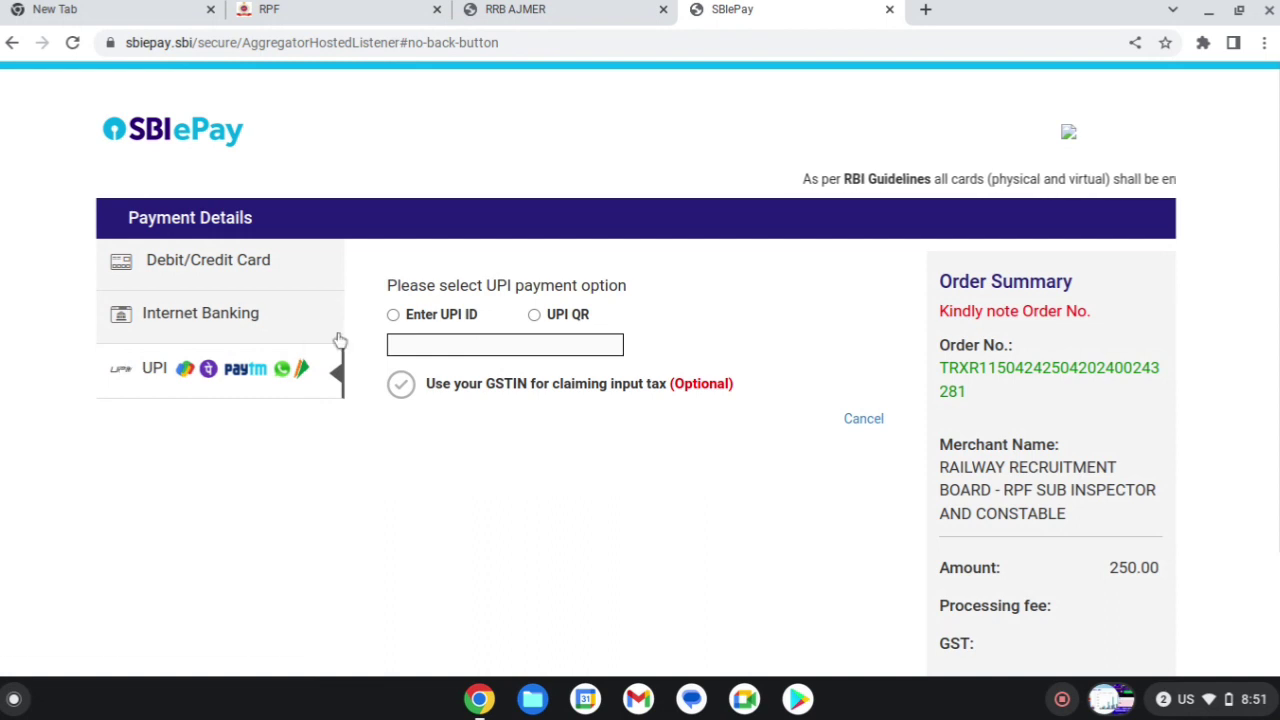
{"action": "left_click", "coordinate": [535, 316]}
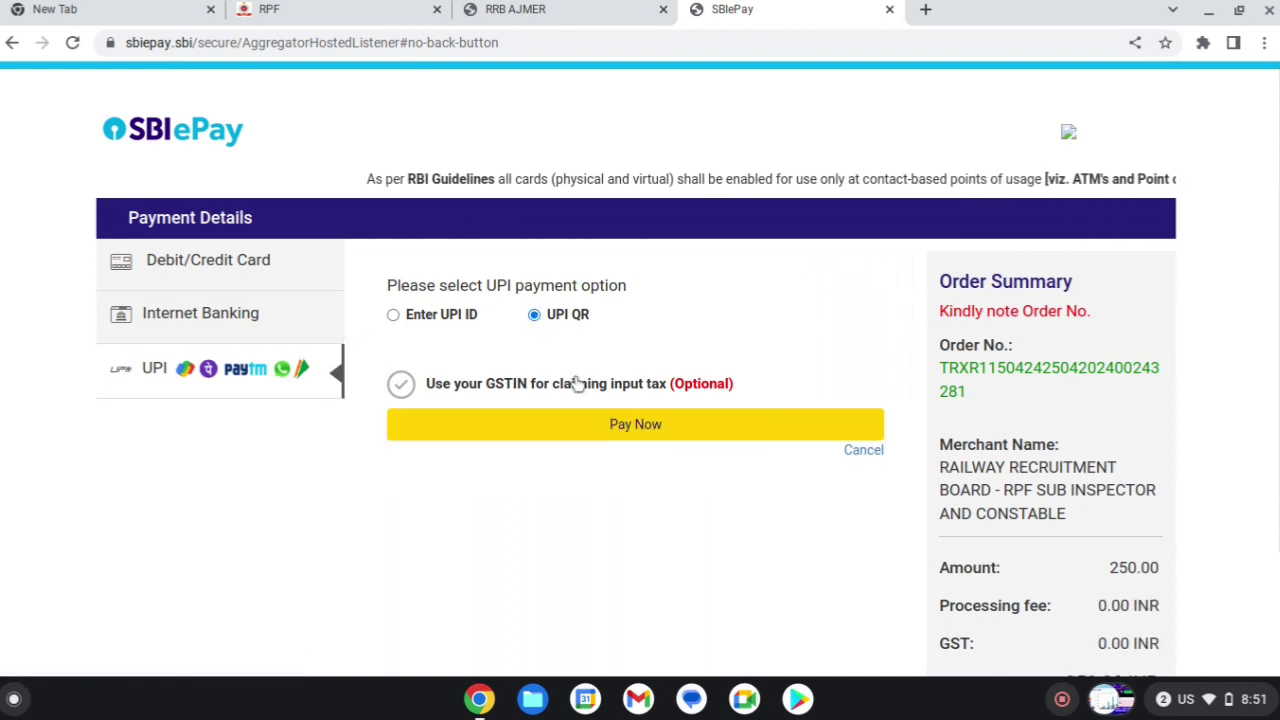
{"action": "scroll", "coordinate": [583, 410], "scroll_direction": "down", "scroll_amount": 2}
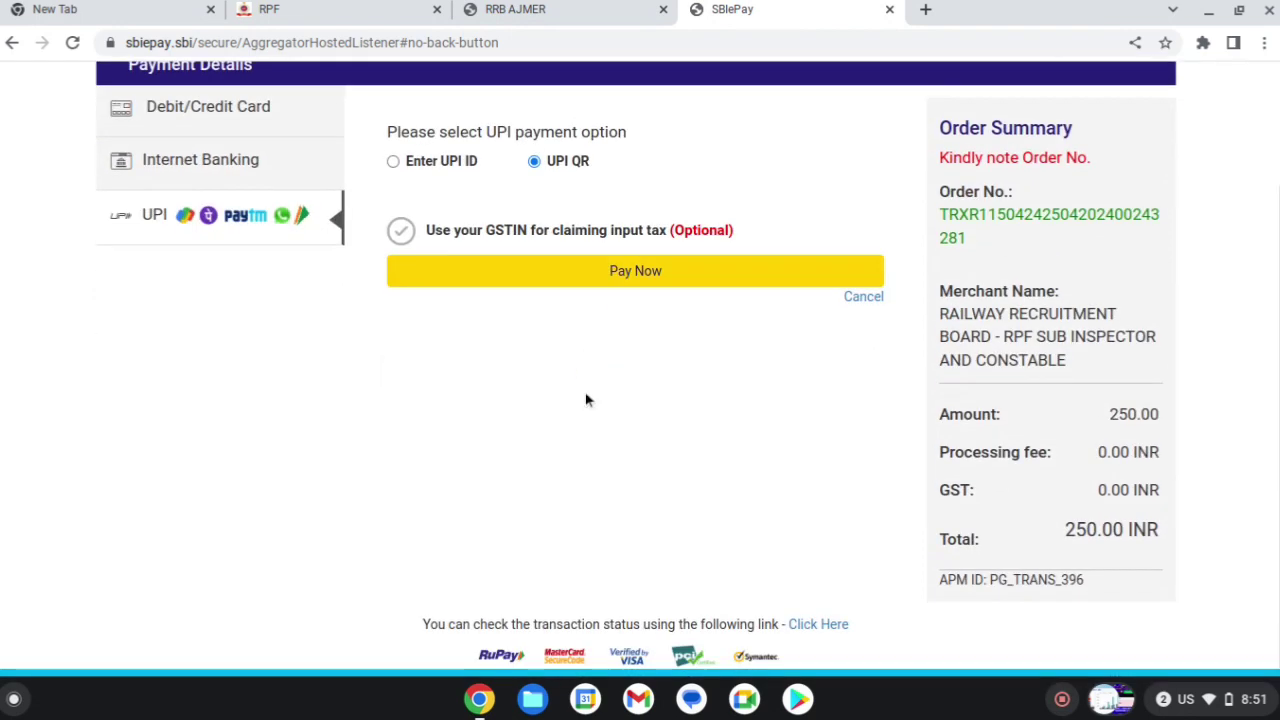
{"action": "left_click", "coordinate": [610, 279]}
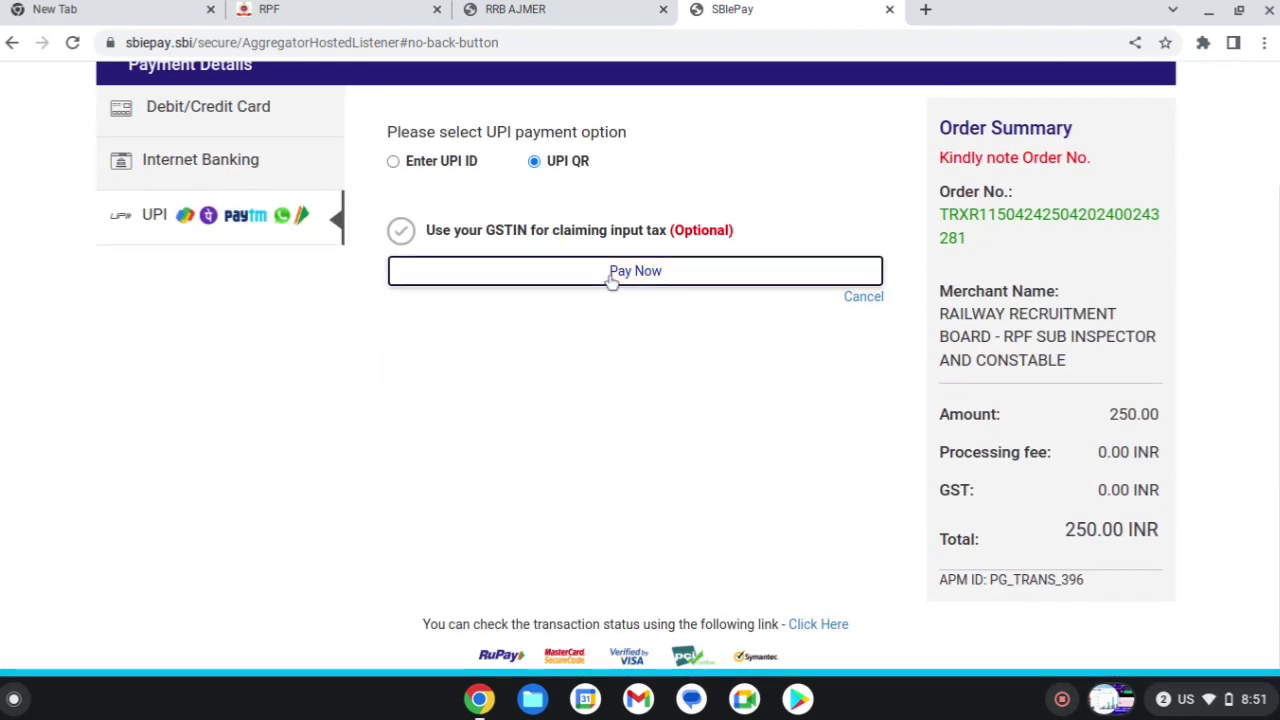